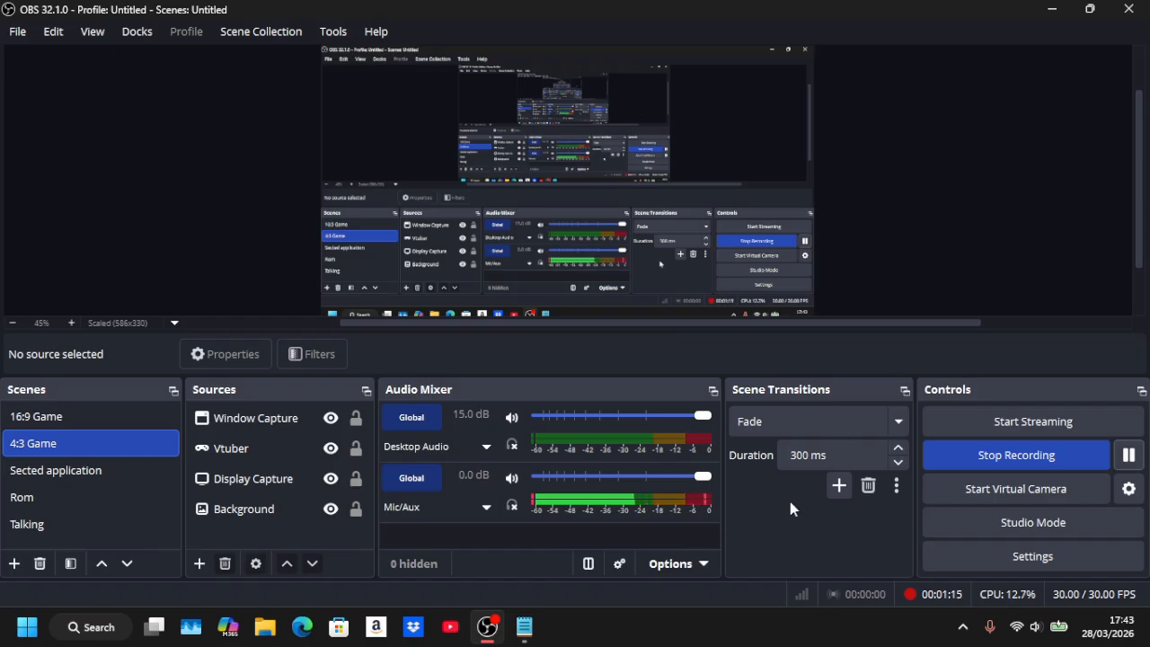
Switch to Tutorial.txt in Notepad, restore it from full screen and position the smaller window over OBS.
{"action": "left_click", "coordinate": [525, 626]}
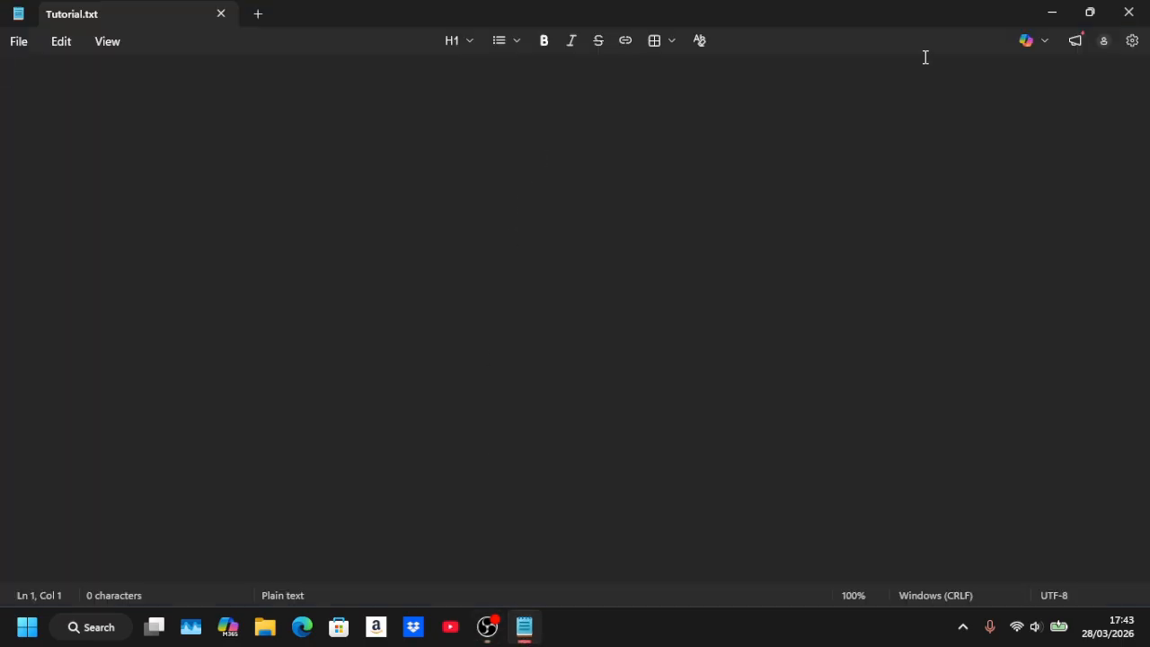
{"action": "left_click", "coordinate": [1102, 9]}
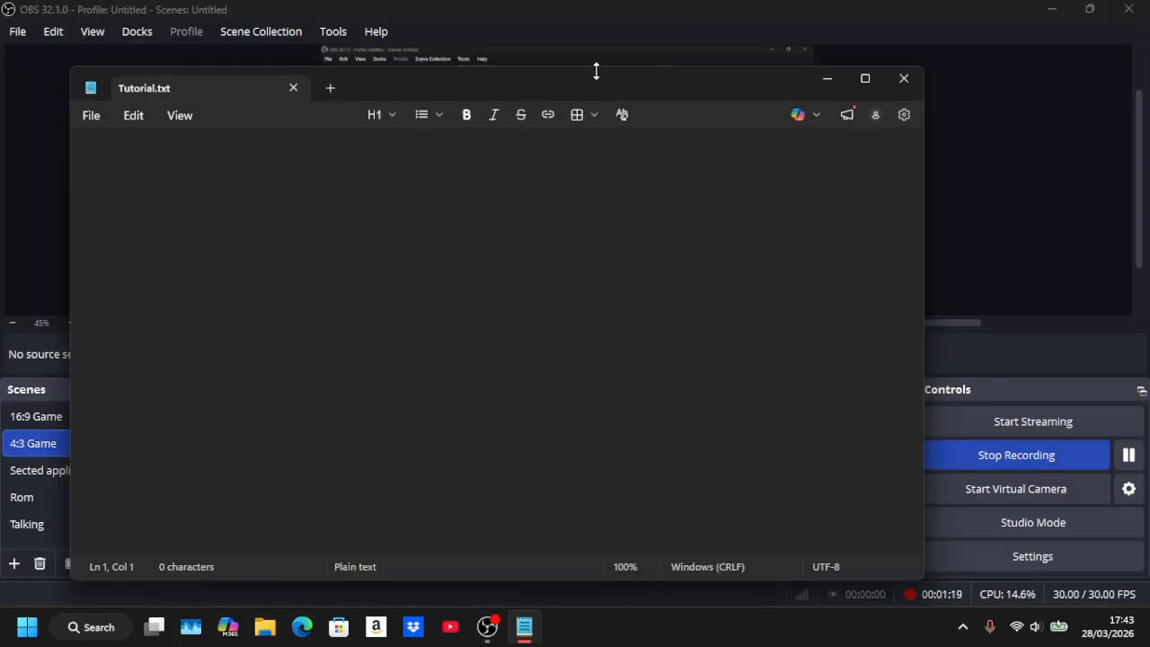
{"action": "left_click_drag", "start_coordinate": [598, 90], "coordinate": [716, 140]}
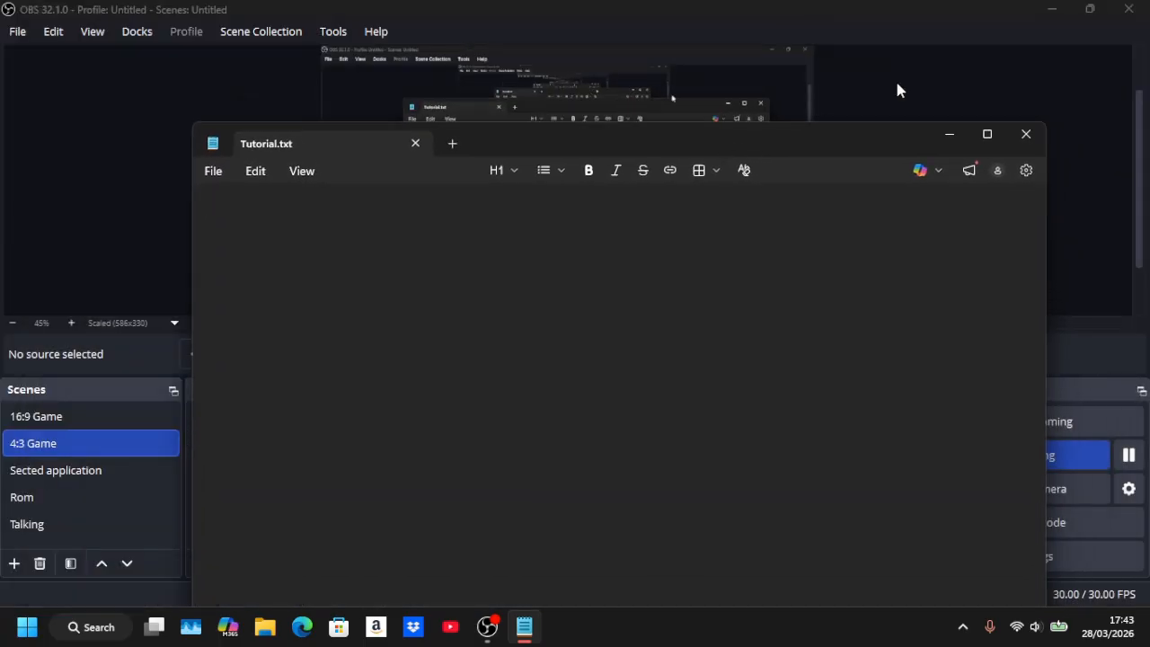
{"action": "left_click", "coordinate": [986, 49]}
{"action": "left_click", "coordinate": [525, 632]}
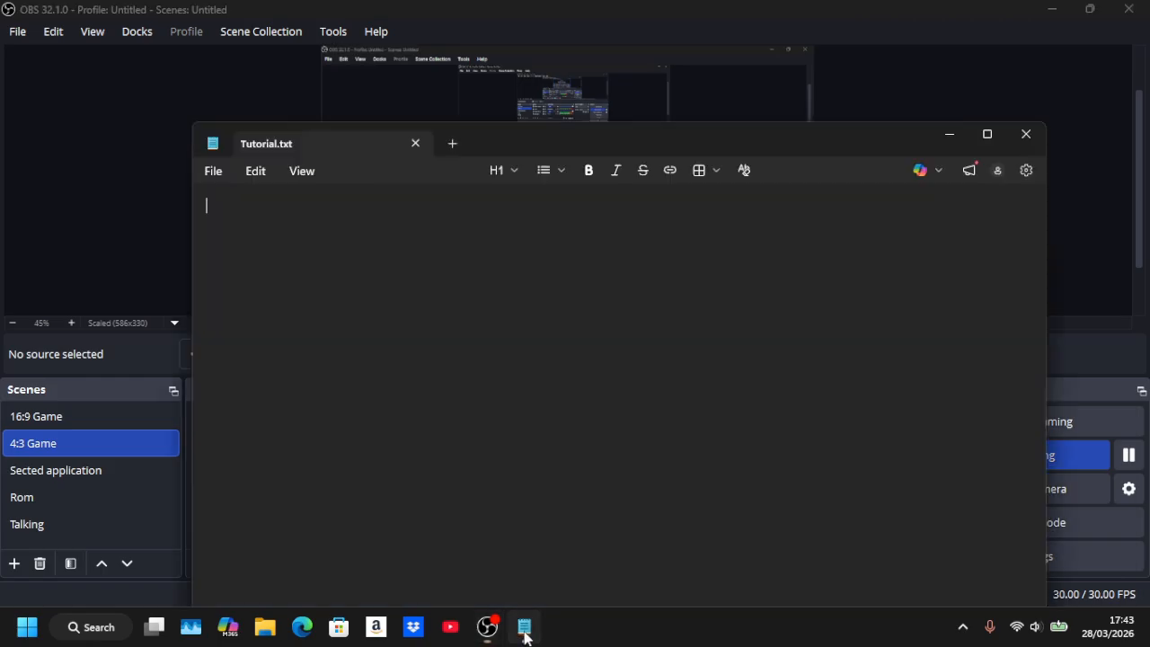
{"action": "left_click_drag", "start_coordinate": [609, 136], "coordinate": [548, 78]}
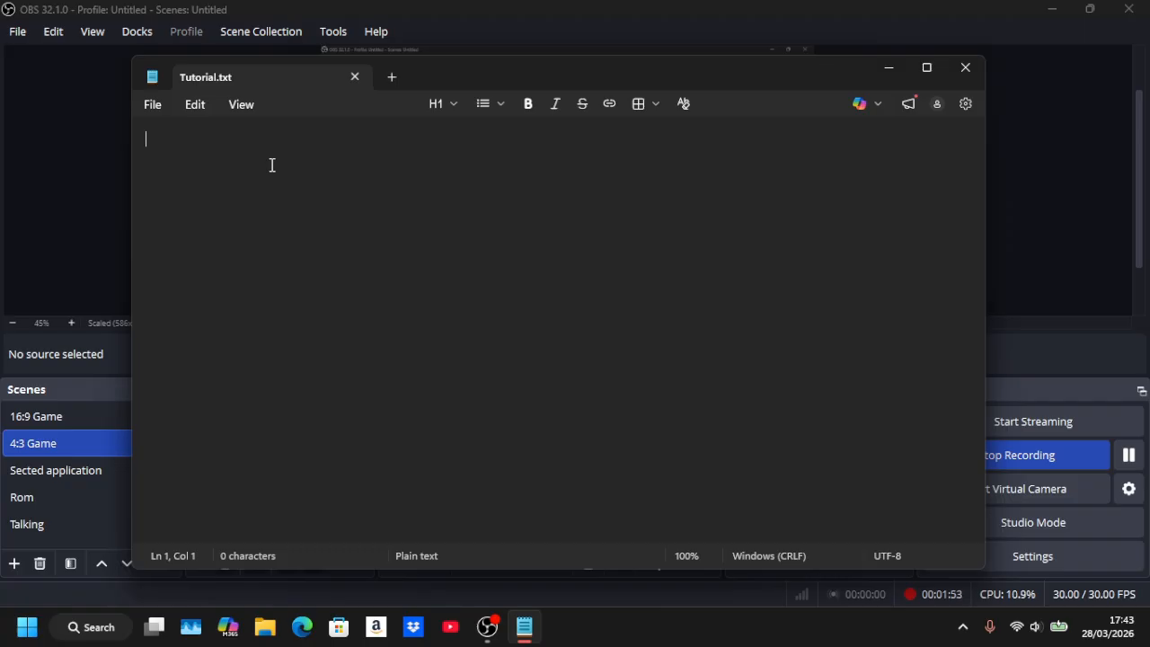
Write "Freddy fazbear + Hatsune Miku = Miky" on the first line of the empty note.
{"action": "type", "text": "Fred"}
{"action": "type", "text": "dy "}
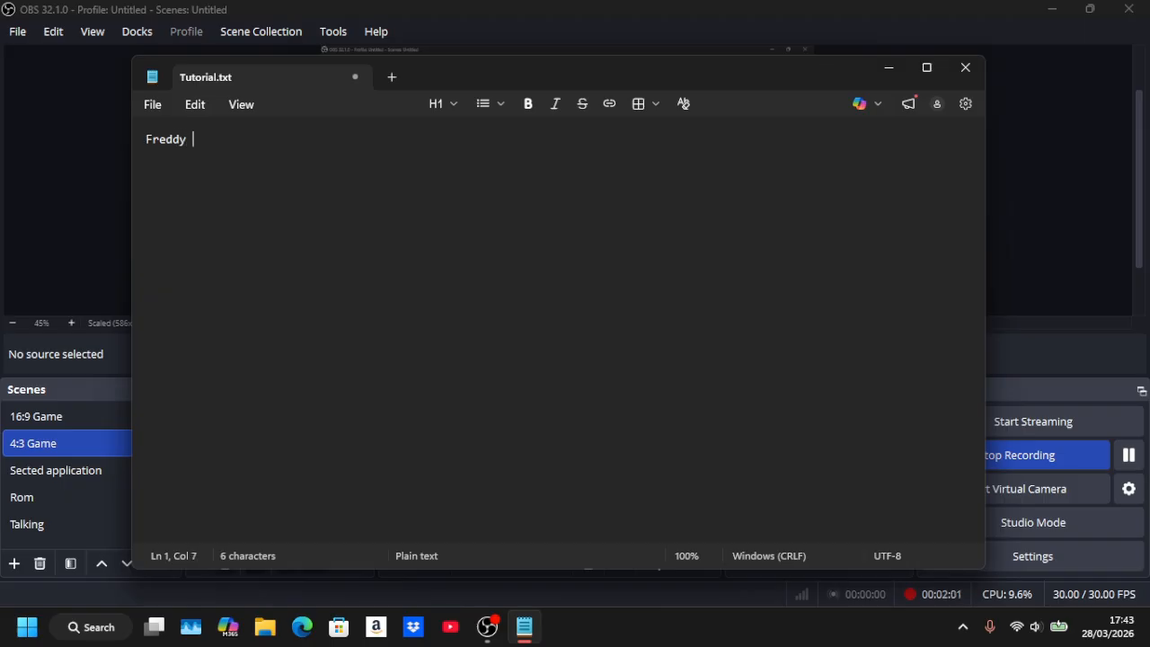
{"action": "type", "text": "fazbear + "}
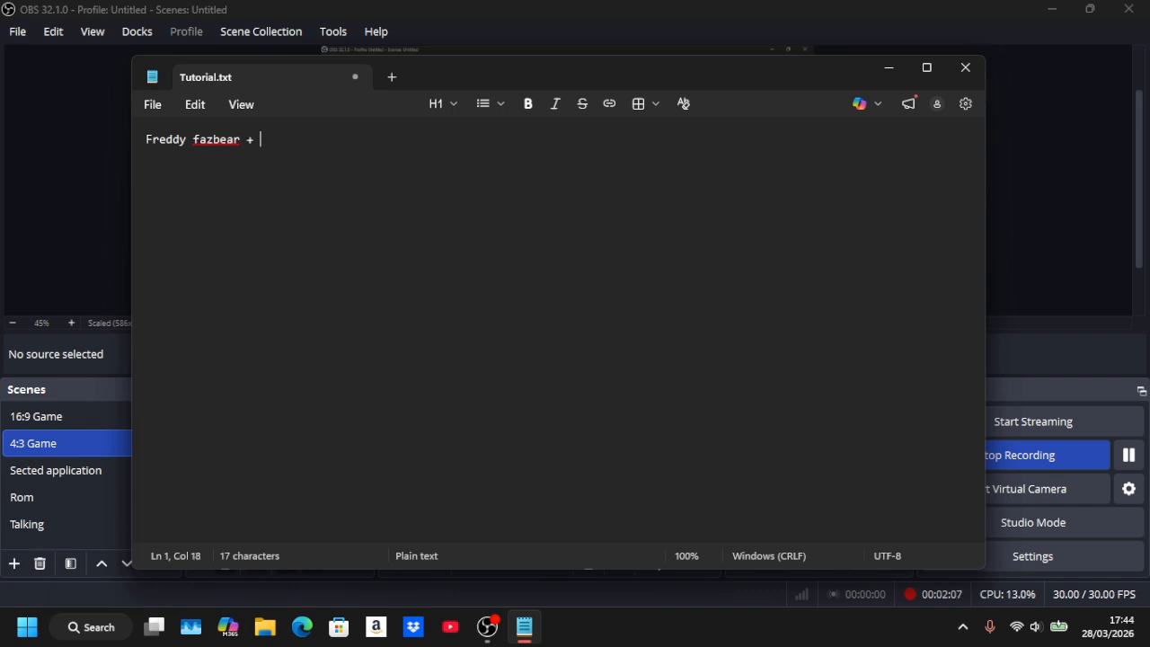
{"action": "type", "text": "Hatsune Miku"}
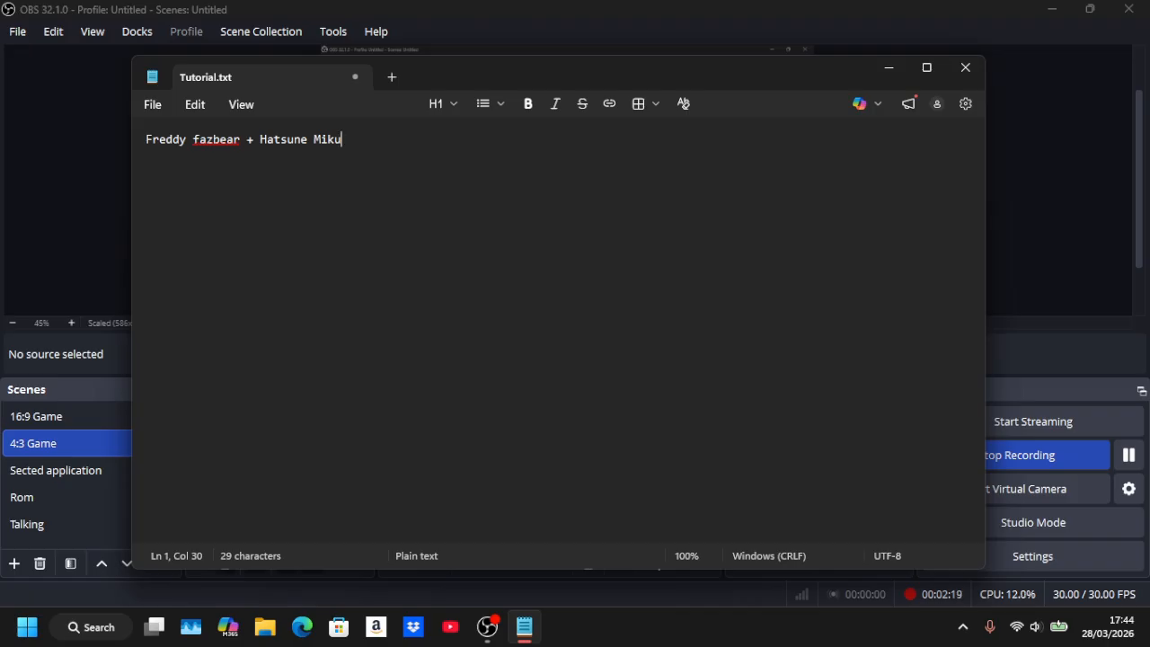
{"action": "type", "text": "="}
{"action": "type", "text": "Midy"}
{"action": "key", "text": "BackSpace"}
{"action": "key", "text": "BackSpace"}
{"action": "type", "text": "ki"}
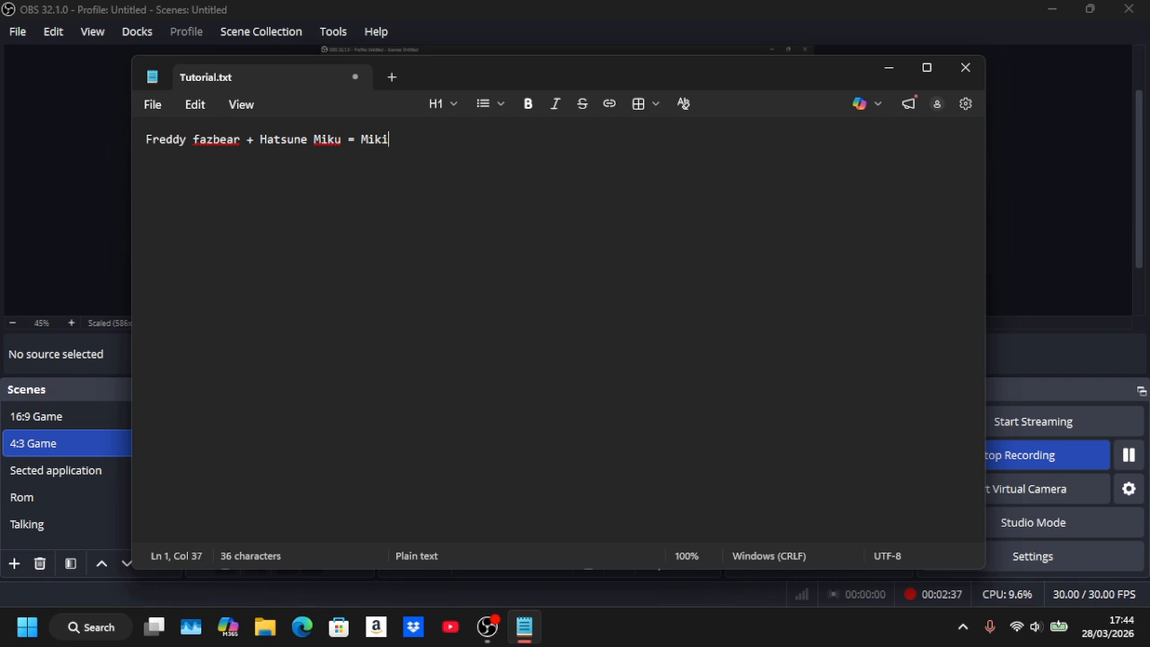
{"action": "key", "text": "BackSpace"}
{"action": "type", "text": "y"}
Erase the whole character formula from the note.
{"action": "key", "text": "BackSpace"}
{"action": "key", "text": "BackSpace"}
{"action": "key", "text": "BackSpace"}
{"action": "key", "text": "BackSpace"}
{"action": "key", "text": "BackSpace"}
{"action": "key", "text": "BackSpace"}
{"action": "key", "text": "BackSpace"}
{"action": "key", "text": "BackSpace"}
{"action": "key", "text": "BackSpace"}
{"action": "key", "text": "BackSpace"}
{"action": "key", "text": "BackSpace"}
{"action": "key", "text": "BackSpace"}
{"action": "key", "text": "BackSpace"}
{"action": "key", "text": "BackSpace"}
{"action": "key", "text": "BackSpace"}
{"action": "key", "text": "BackSpace"}
{"action": "key", "text": "BackSpace"}
{"action": "key", "text": "BackSpace"}
{"action": "key", "text": "BackSpace"}
{"action": "key", "text": "BackSpace"}
{"action": "key", "text": "BackSpace"}
{"action": "key", "text": "BackSpace"}
{"action": "key", "text": "BackSpace"}
{"action": "key", "text": "BackSpace"}
{"action": "key", "text": "BackSpace"}
{"action": "key", "text": "BackSpace"}
{"action": "key", "text": "BackSpace"}
{"action": "key", "text": "BackSpace"}
{"action": "key", "text": "BackSpace"}
{"action": "key", "text": "BackSpace"}
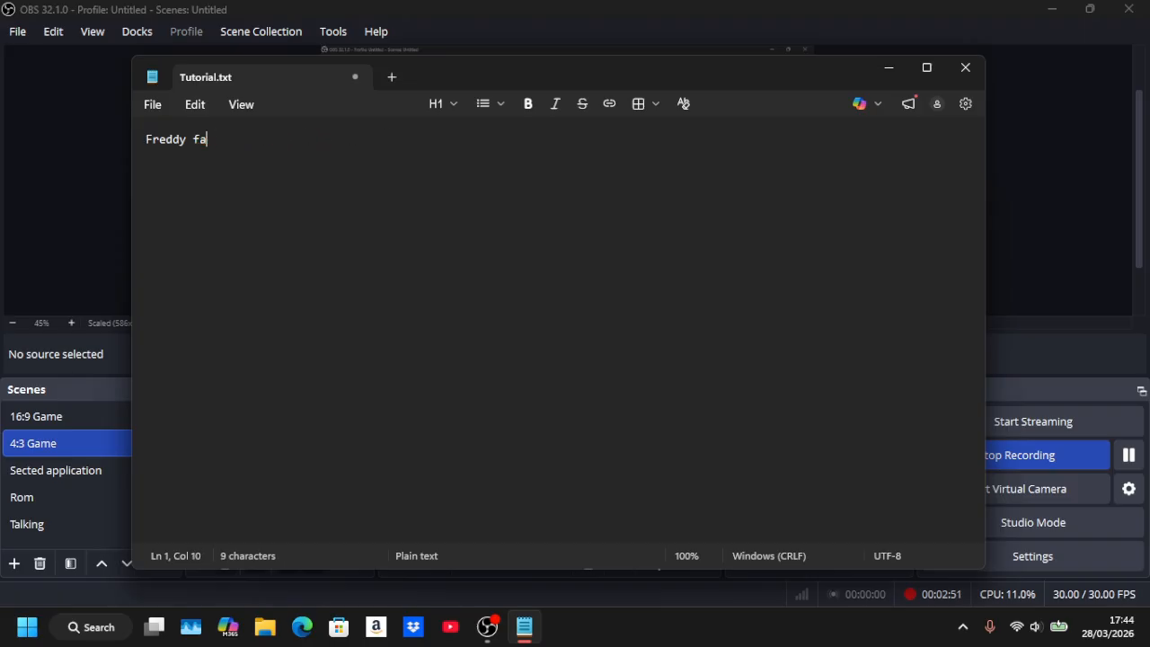
Write "Miky/Miki" as the character name on the note's first line.
{"action": "type", "text": "Miki"}
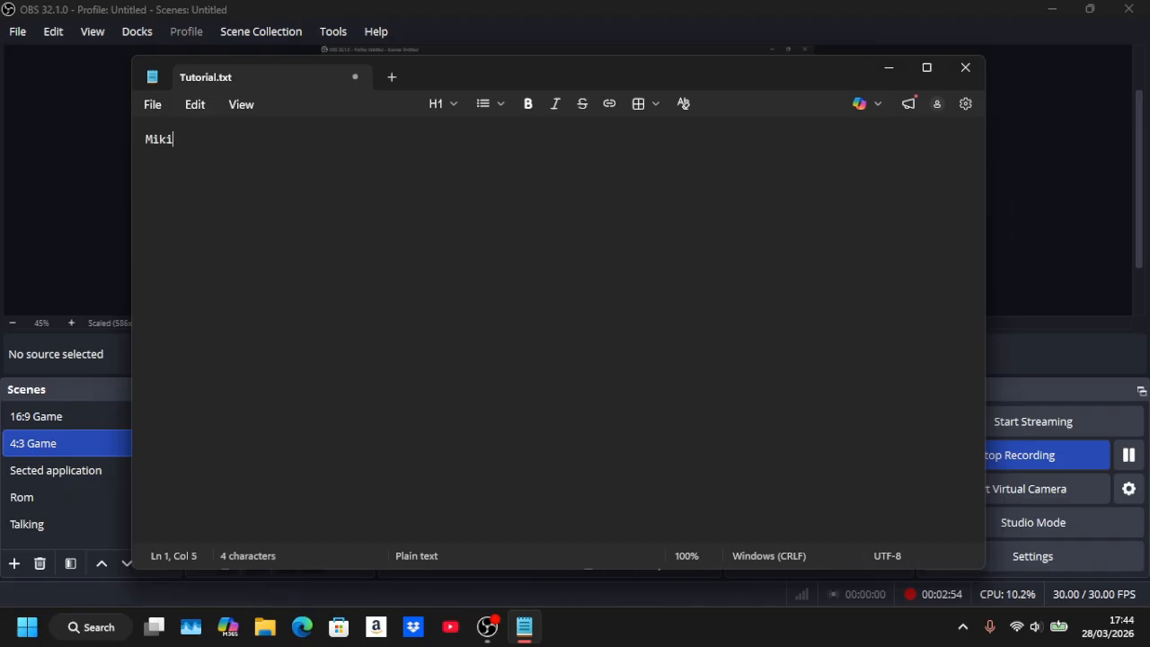
{"action": "key", "text": "BackSpace"}
{"action": "type", "text": "y/"}
{"action": "type", "text": "Miki"}
Delete the trailing space after "Miky/Miki" in Tutorial.txt and minimize the note.
{"action": "left_click", "coordinate": [1137, 278]}
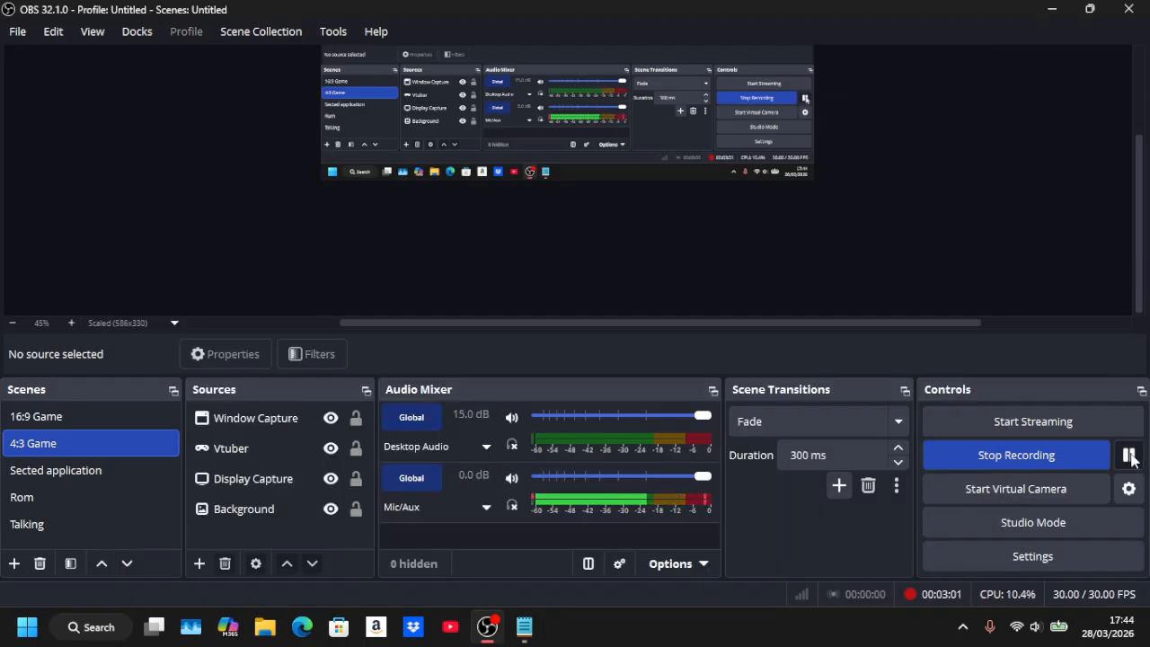
{"action": "left_click", "coordinate": [525, 627]}
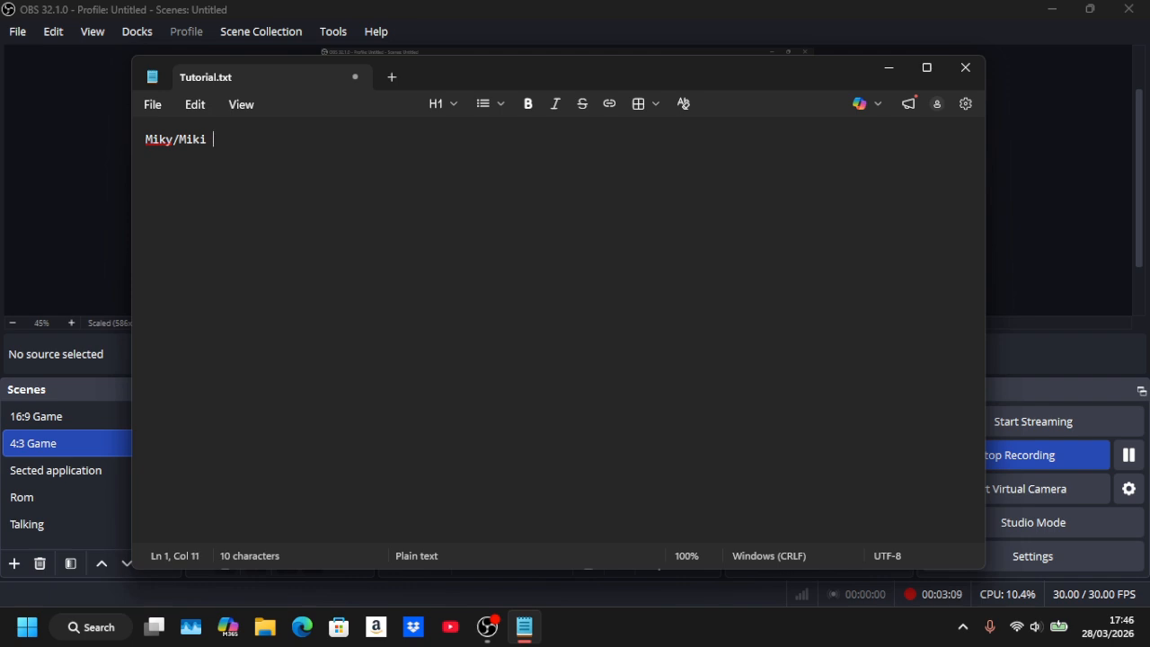
{"action": "key", "text": "BackSpace"}
{"action": "left_click", "coordinate": [892, 70]}
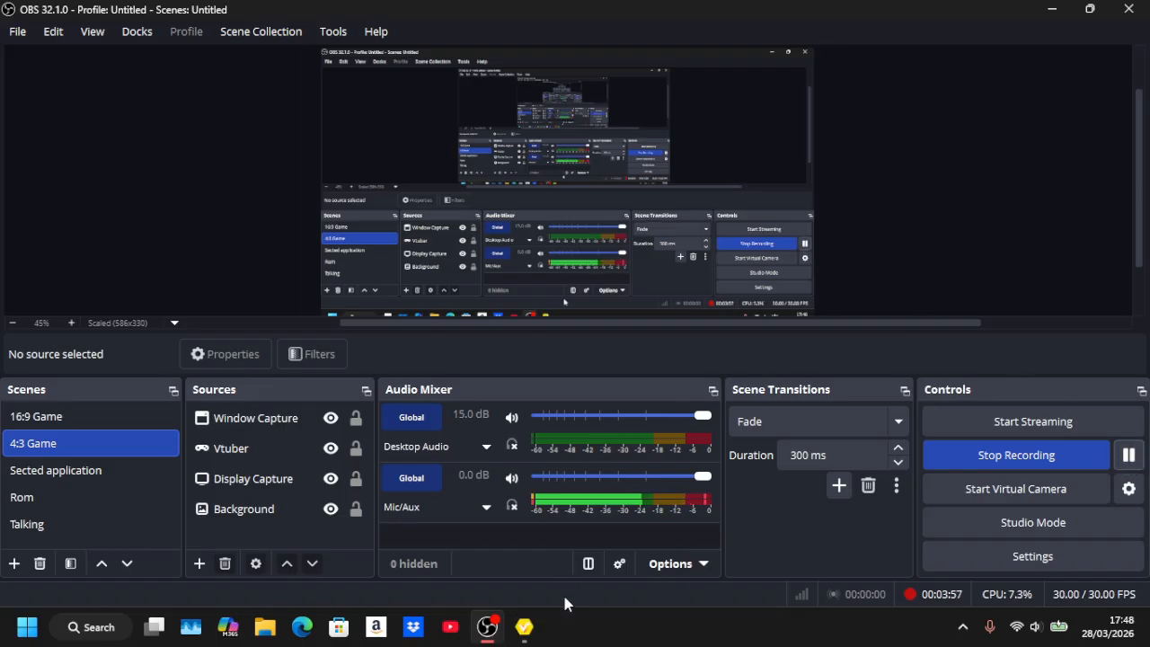
Switch to VRoid Studio and look over its settings for language, theme, preview quality and texture display resolution.
{"action": "left_click", "coordinate": [536, 629]}
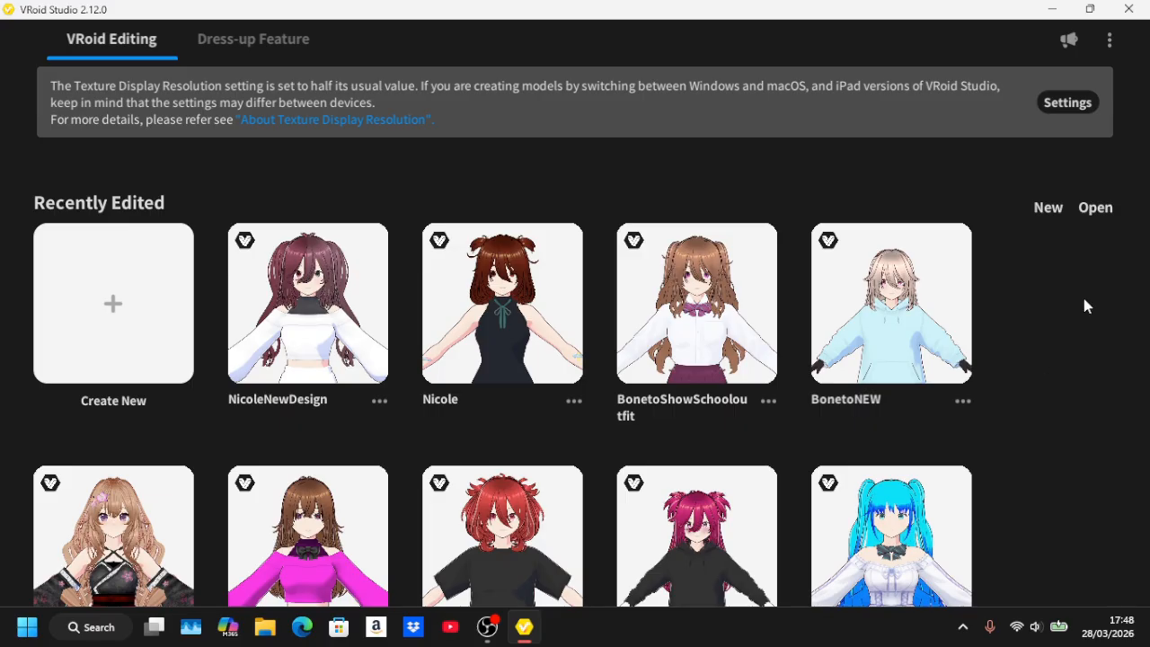
{"action": "left_click", "coordinate": [1109, 40]}
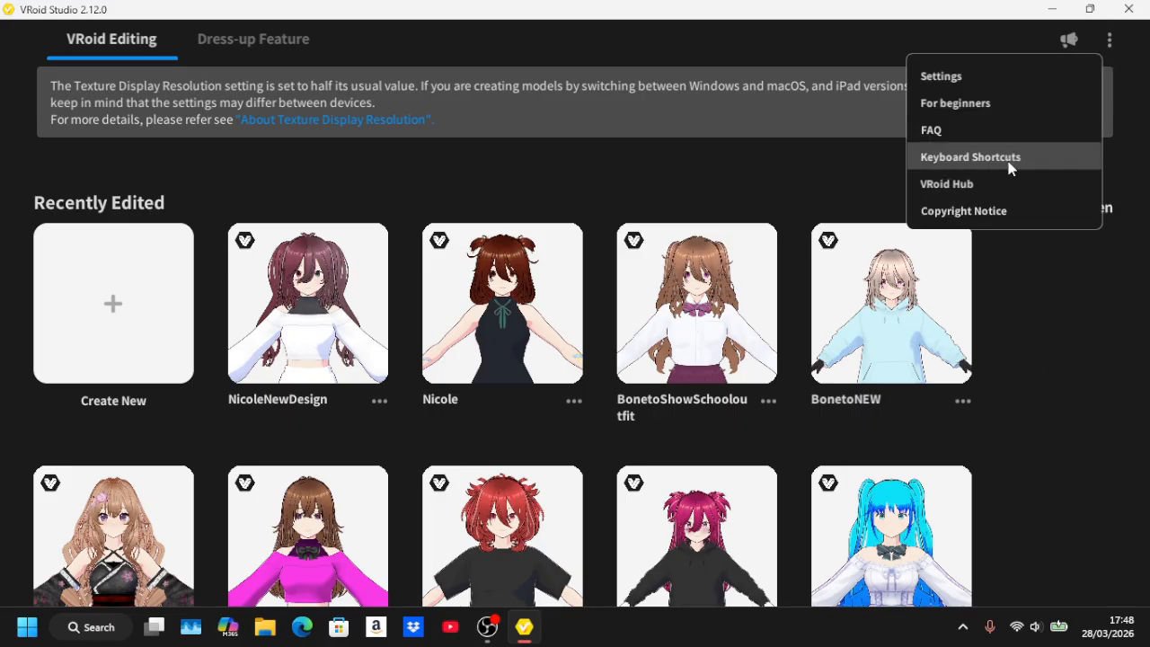
{"action": "left_click", "coordinate": [999, 76]}
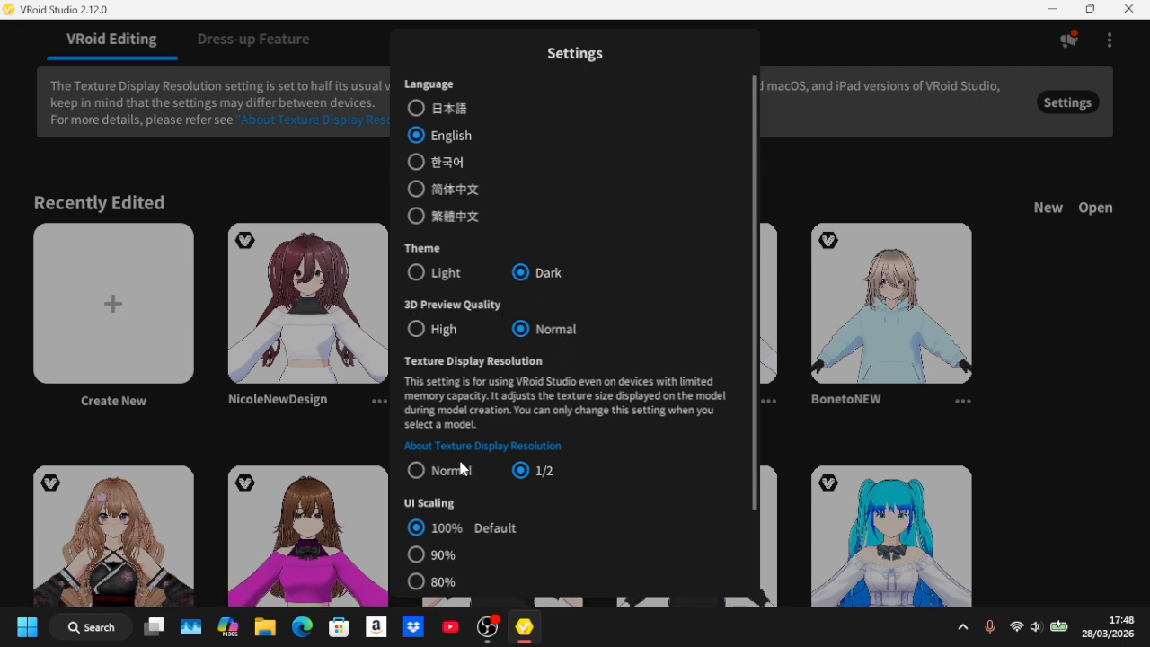
{"action": "left_click", "coordinate": [1029, 386]}
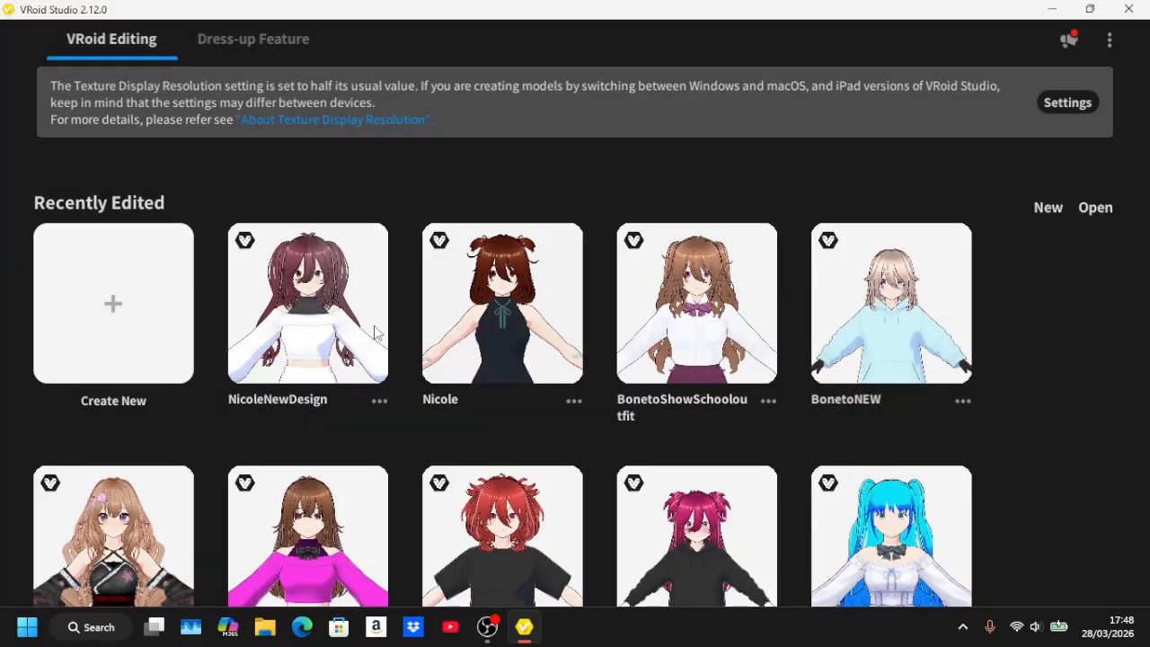
Create a new character model from the Fem base.
{"action": "left_click", "coordinate": [131, 344]}
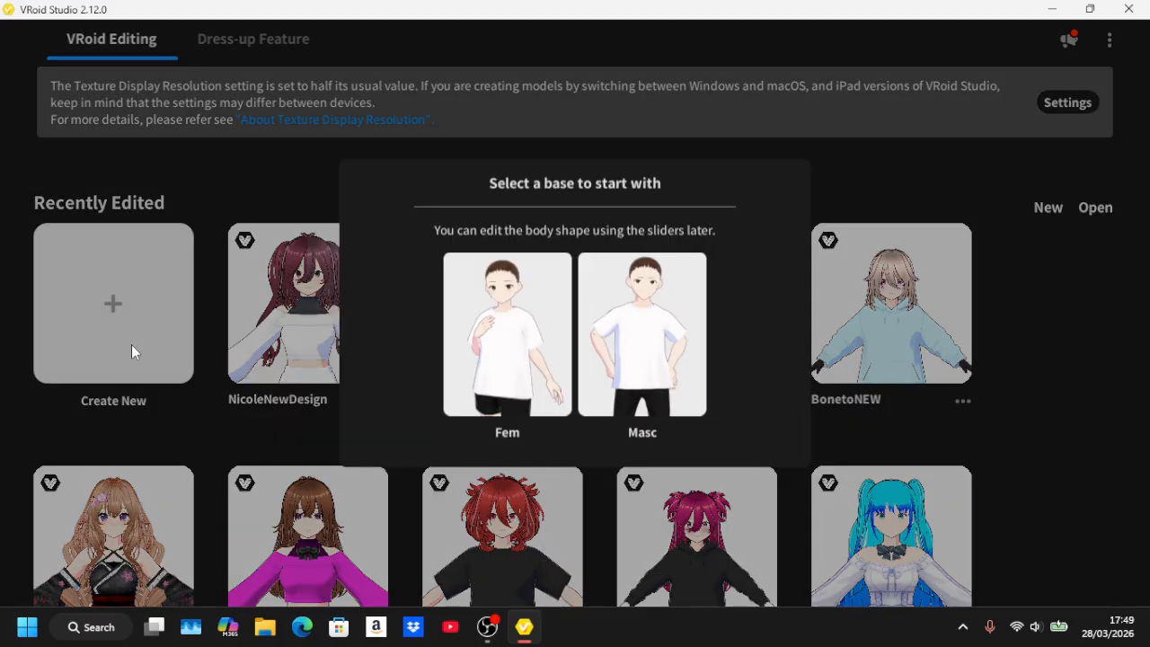
{"action": "left_click", "coordinate": [508, 328]}
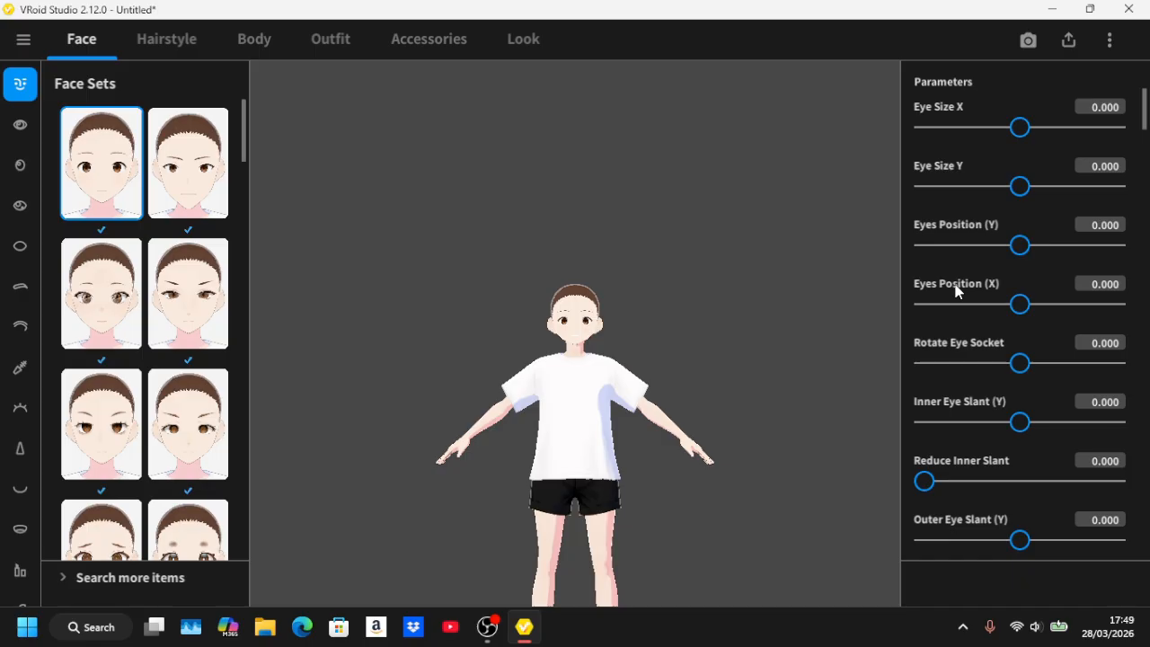
Try several eyes sets on the model's face and apply the first preset.
{"action": "mouse_move", "coordinate": [683, 369]}
{"action": "left_mouse_down"}
{"action": "mouse_move", "coordinate": [642, 394]}
{"action": "mouse_move", "coordinate": [719, 366]}
{"action": "mouse_move", "coordinate": [500, 385]}
{"action": "mouse_move", "coordinate": [691, 380]}
{"action": "mouse_move", "coordinate": [667, 385]}
{"action": "mouse_move", "coordinate": [697, 388]}
{"action": "mouse_move", "coordinate": [687, 422]}
{"action": "mouse_move", "coordinate": [675, 363]}
{"action": "mouse_move", "coordinate": [686, 380]}
{"action": "left_mouse_up"}
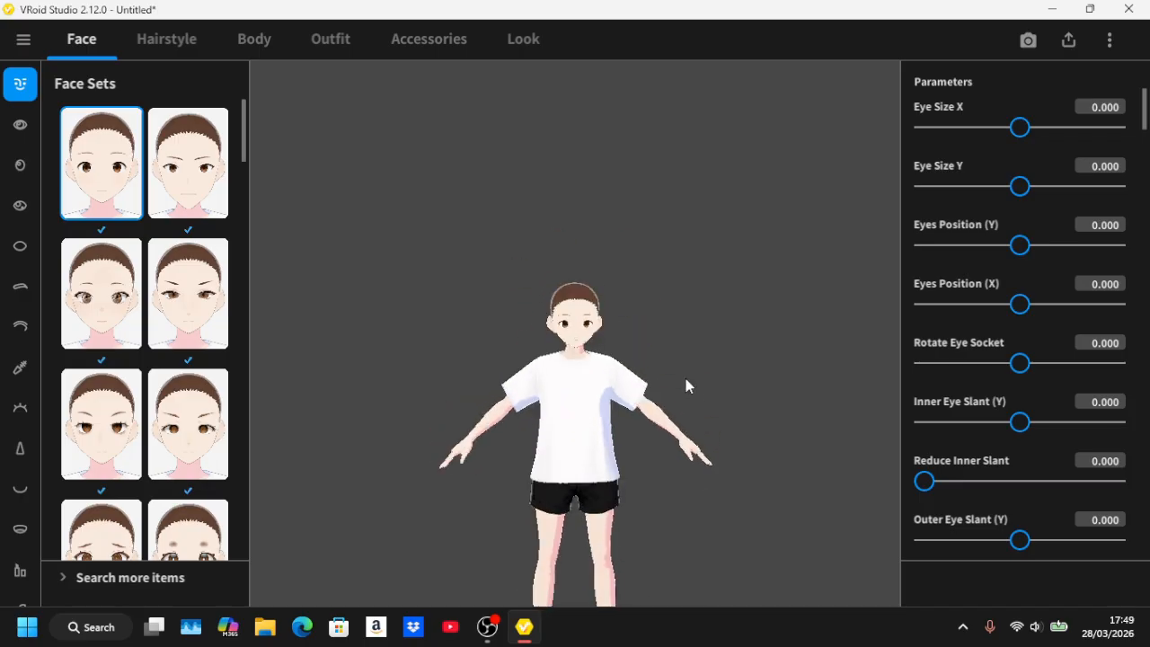
{"action": "scroll", "coordinate": [686, 385], "scroll_direction": "up", "scroll_amount": 4}
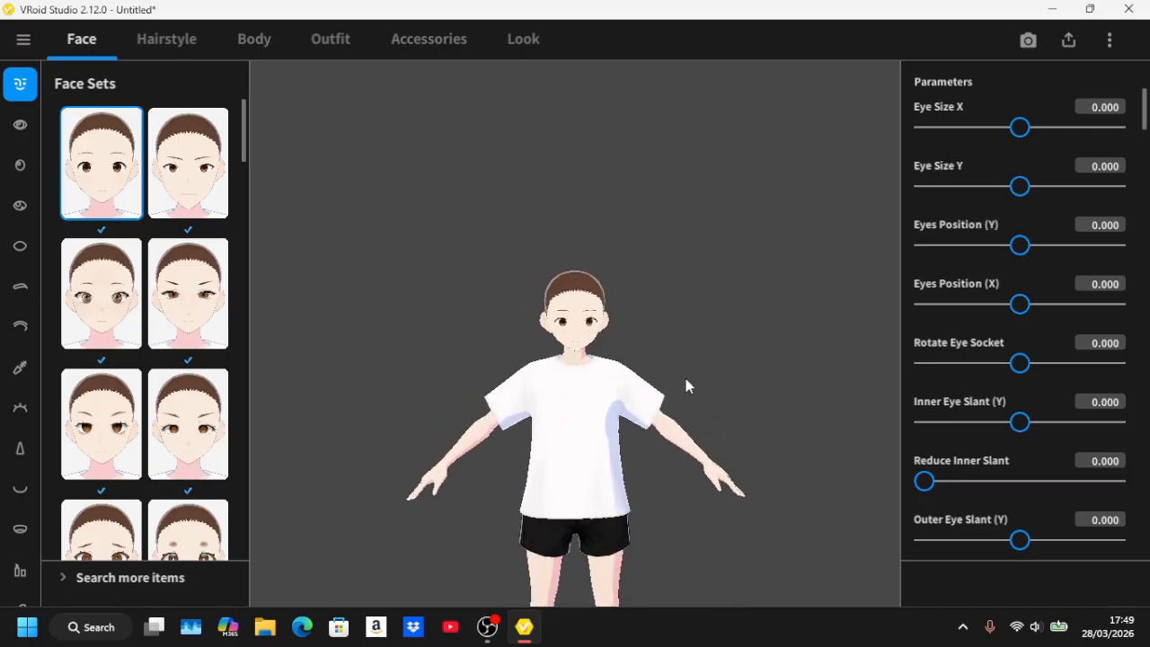
{"action": "left_click_drag", "start_coordinate": [686, 378], "coordinate": [384, 372]}
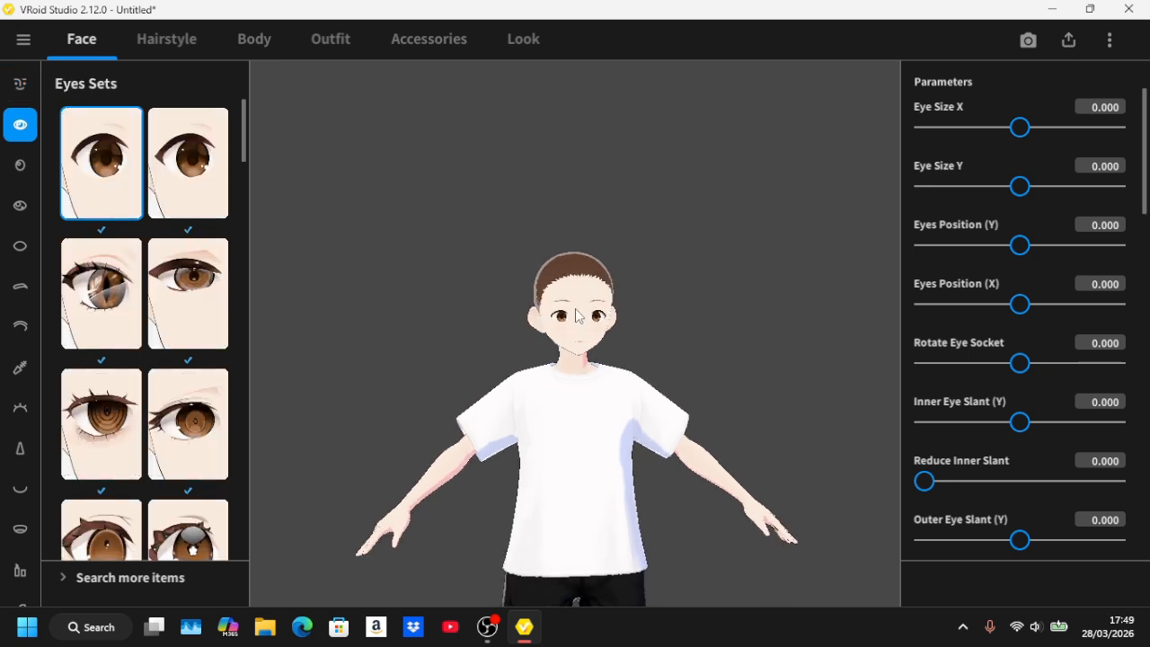
{"action": "left_click", "coordinate": [209, 169]}
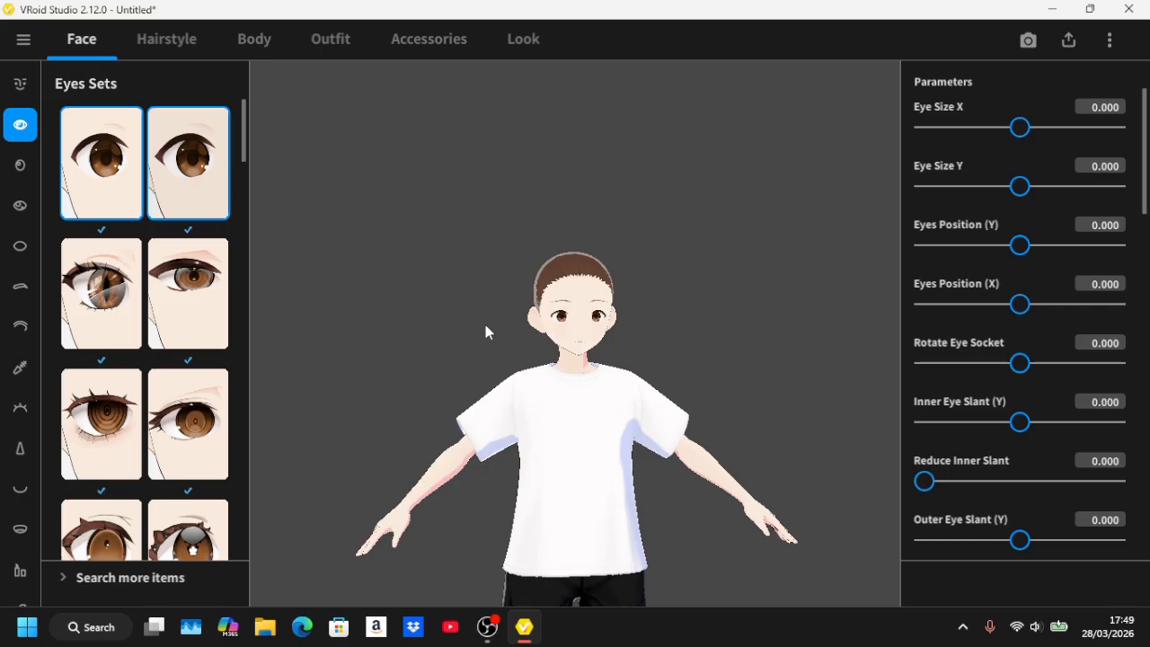
{"action": "scroll", "coordinate": [485, 333], "scroll_direction": "up", "scroll_amount": 5}
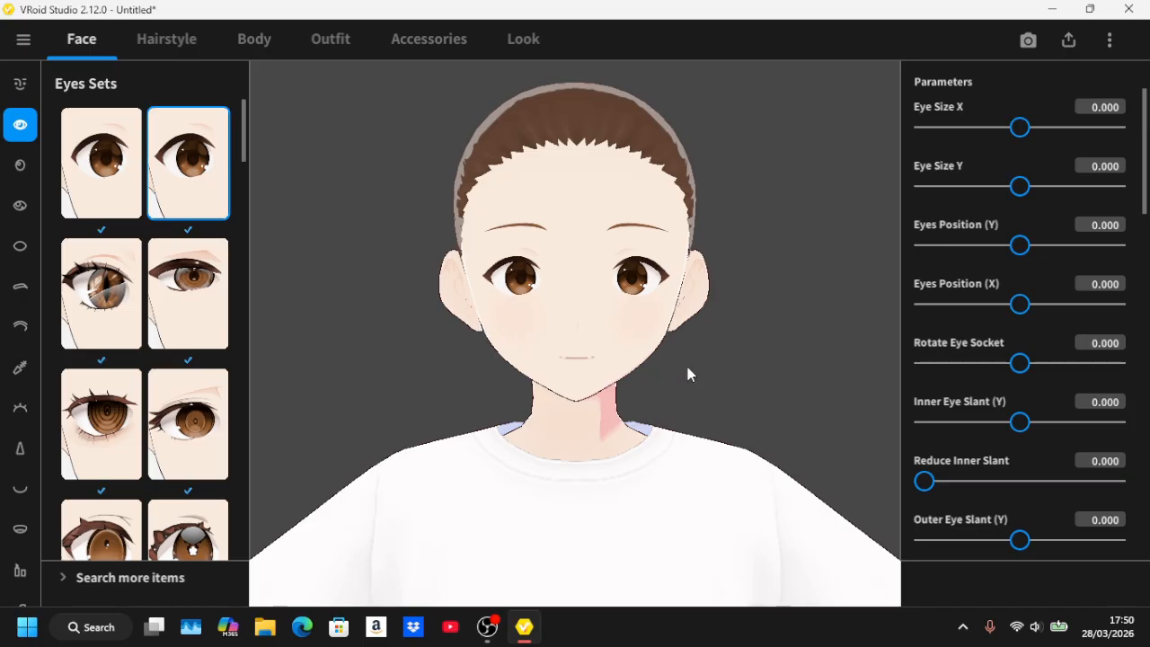
{"action": "left_click", "coordinate": [135, 158]}
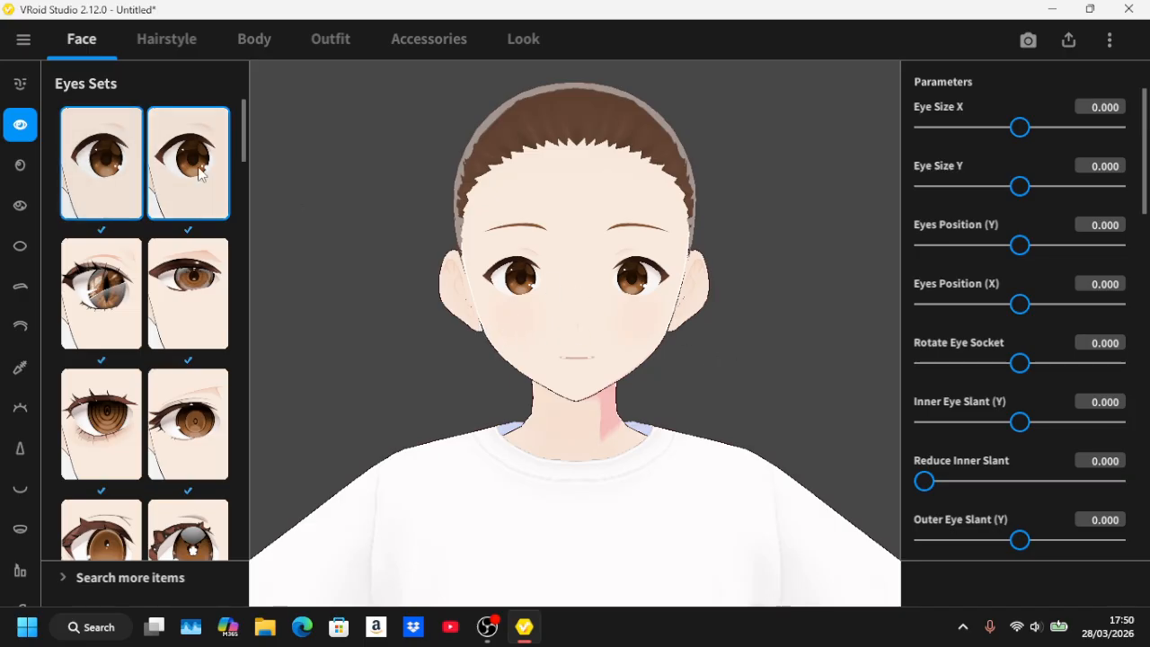
{"action": "left_click", "coordinate": [128, 270]}
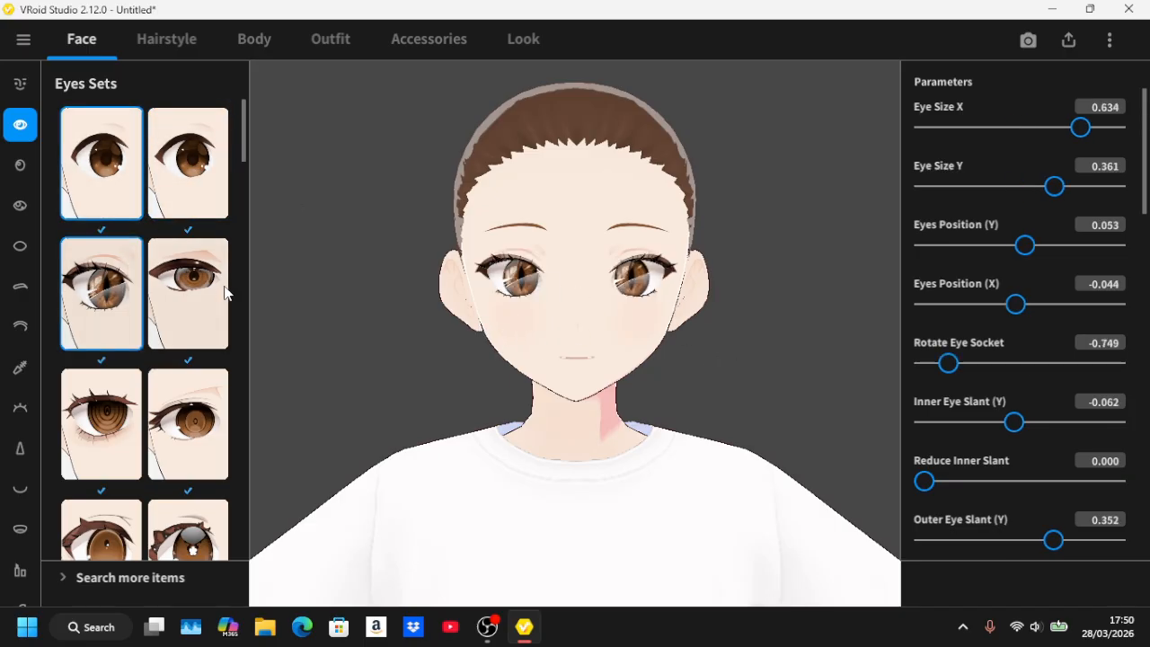
{"action": "left_click", "coordinate": [205, 187]}
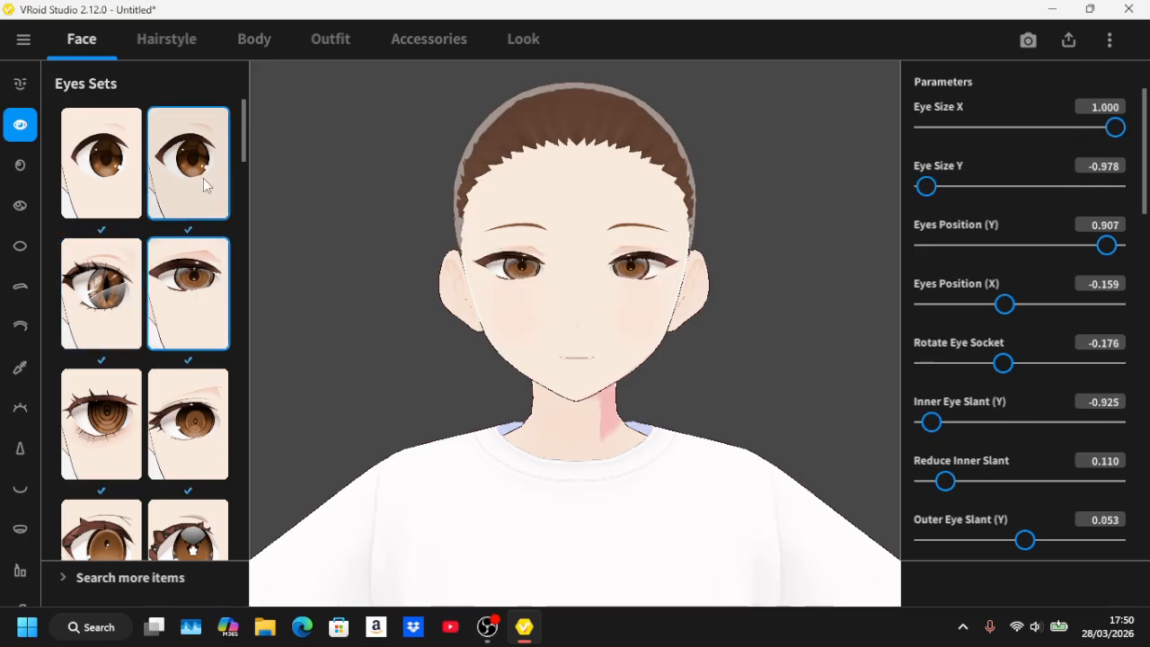
{"action": "left_click", "coordinate": [100, 175]}
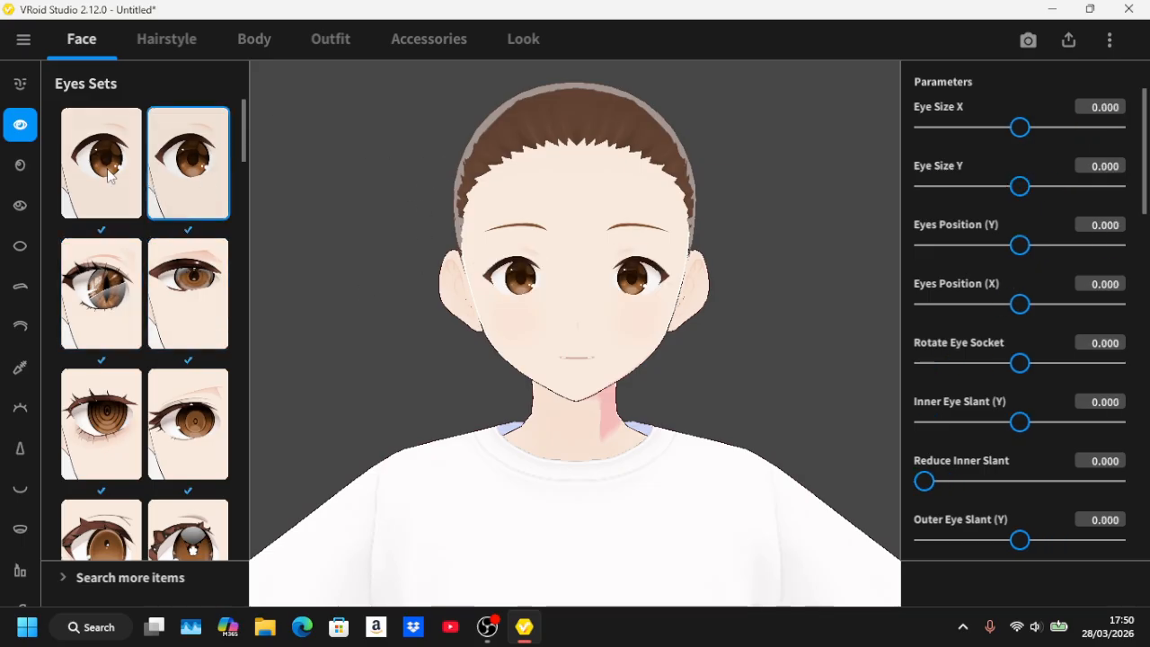
Apply the third iris preset and set the iris color of both eyes to #BA8F6D.
{"action": "left_click", "coordinate": [20, 165]}
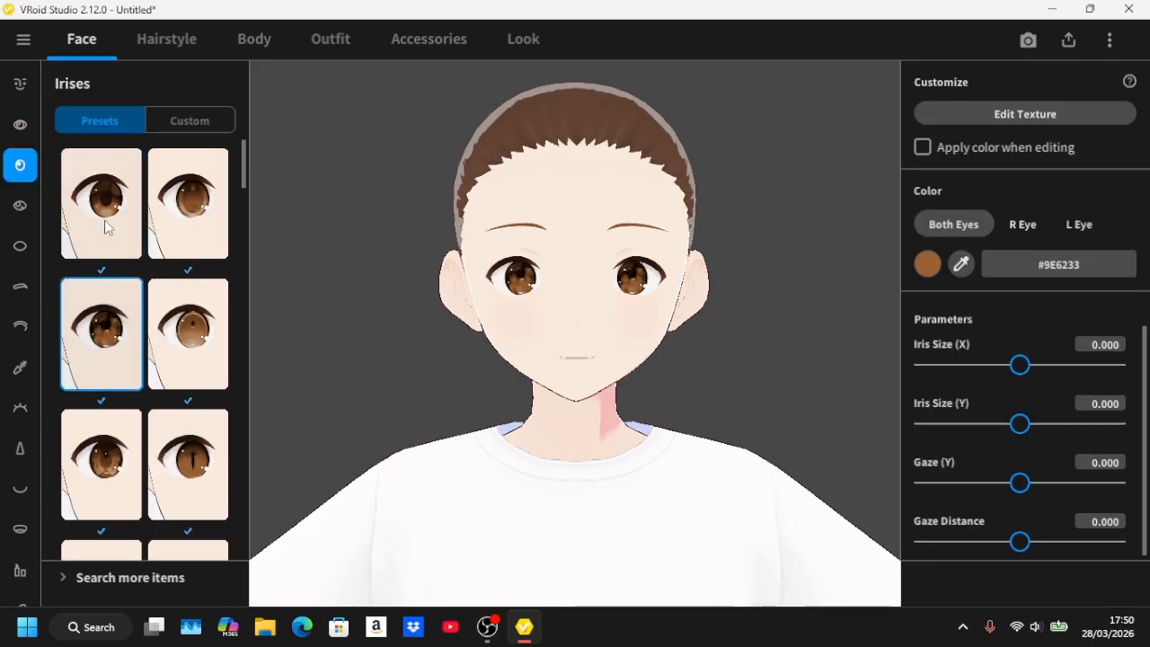
{"action": "left_click", "coordinate": [101, 332]}
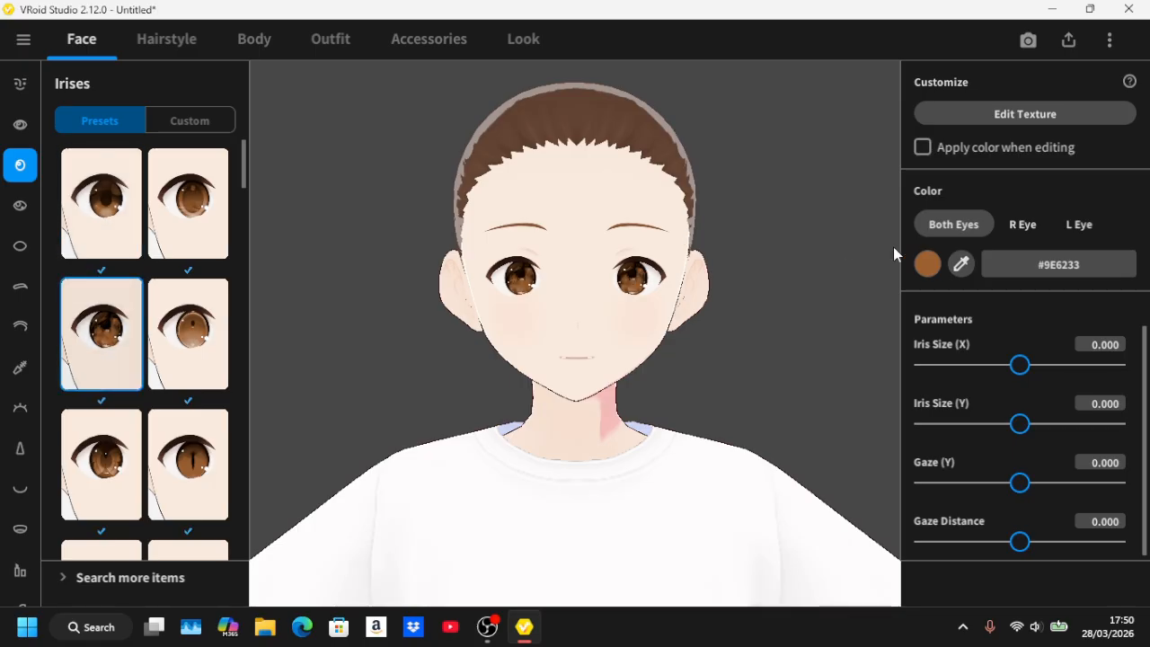
{"action": "left_click", "coordinate": [925, 264]}
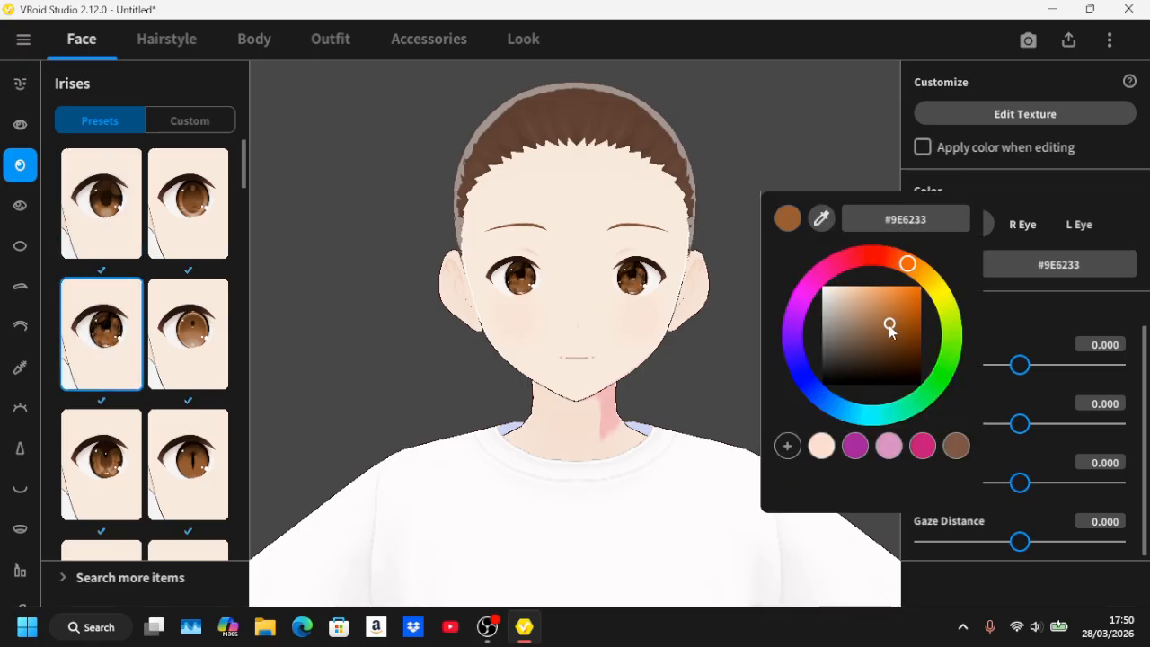
{"action": "left_click_drag", "start_coordinate": [887, 327], "coordinate": [864, 311]}
{"action": "left_click", "coordinate": [754, 165]}
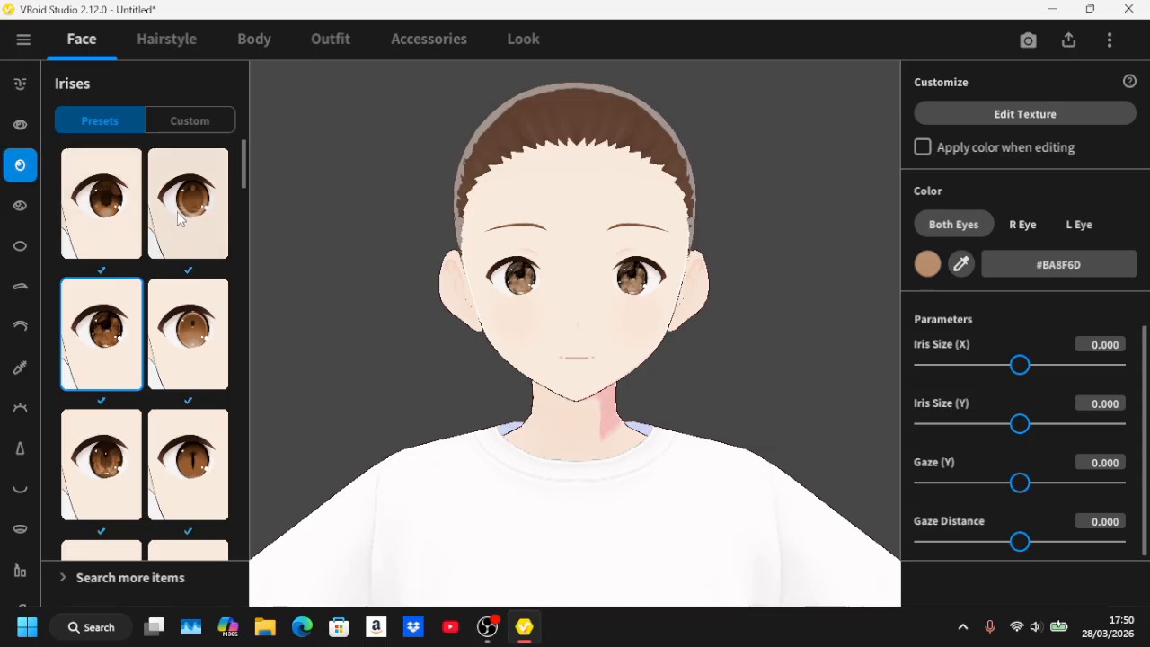
Try other iris presets on the eyes and apply the first one.
{"action": "left_click", "coordinate": [181, 307]}
{"action": "left_click", "coordinate": [201, 223]}
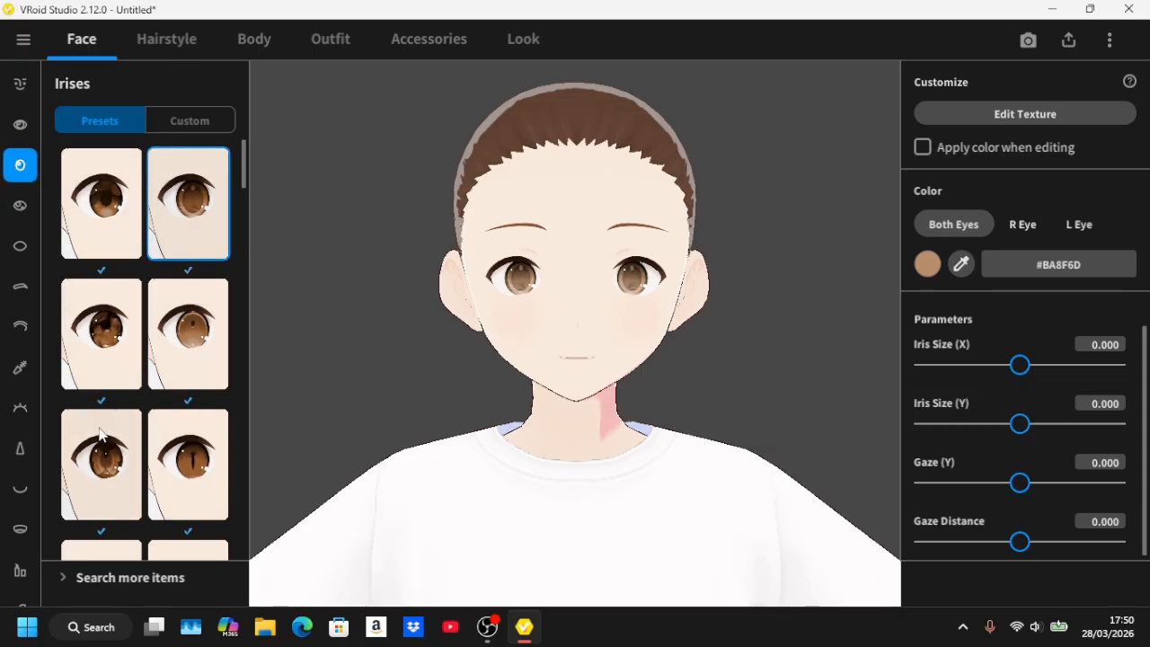
{"action": "left_click", "coordinate": [101, 462]}
{"action": "left_click", "coordinate": [113, 250]}
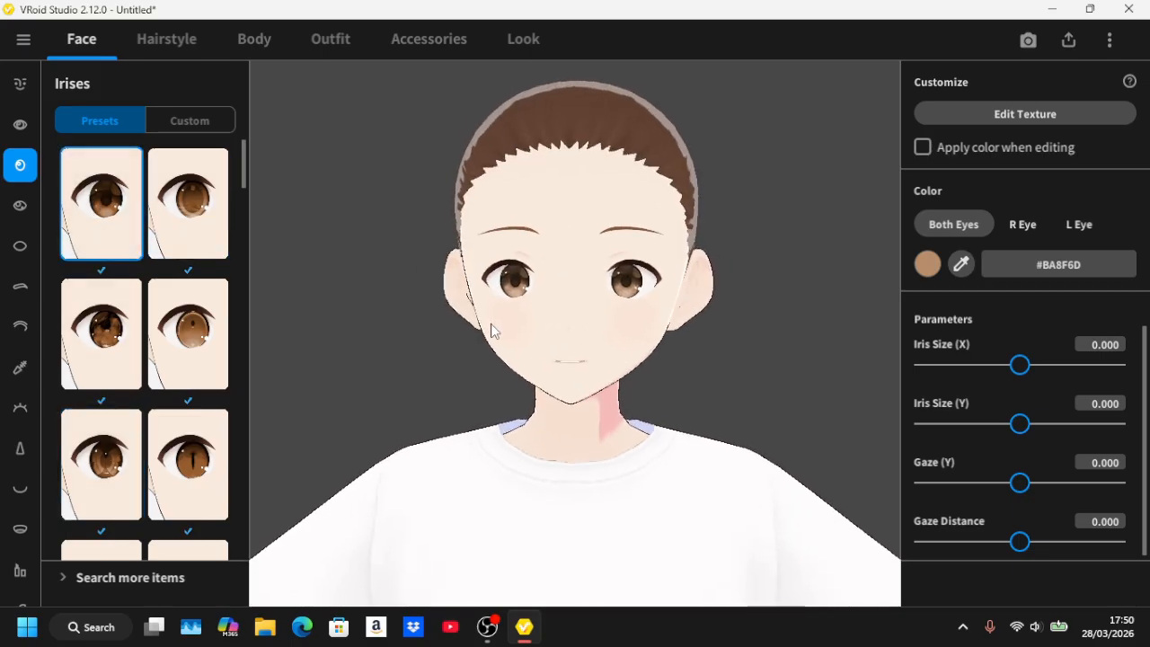
Apply the sixth eye highlights preset, the one with a star in the pupil.
{"action": "left_click", "coordinate": [22, 208]}
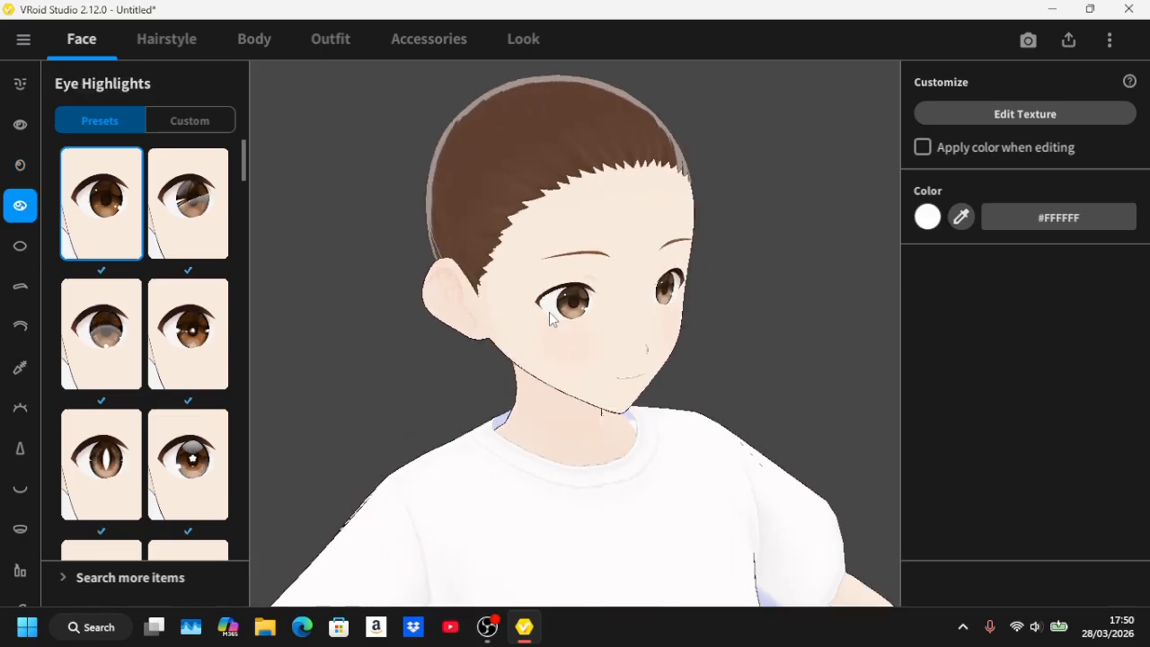
{"action": "left_click", "coordinate": [170, 481]}
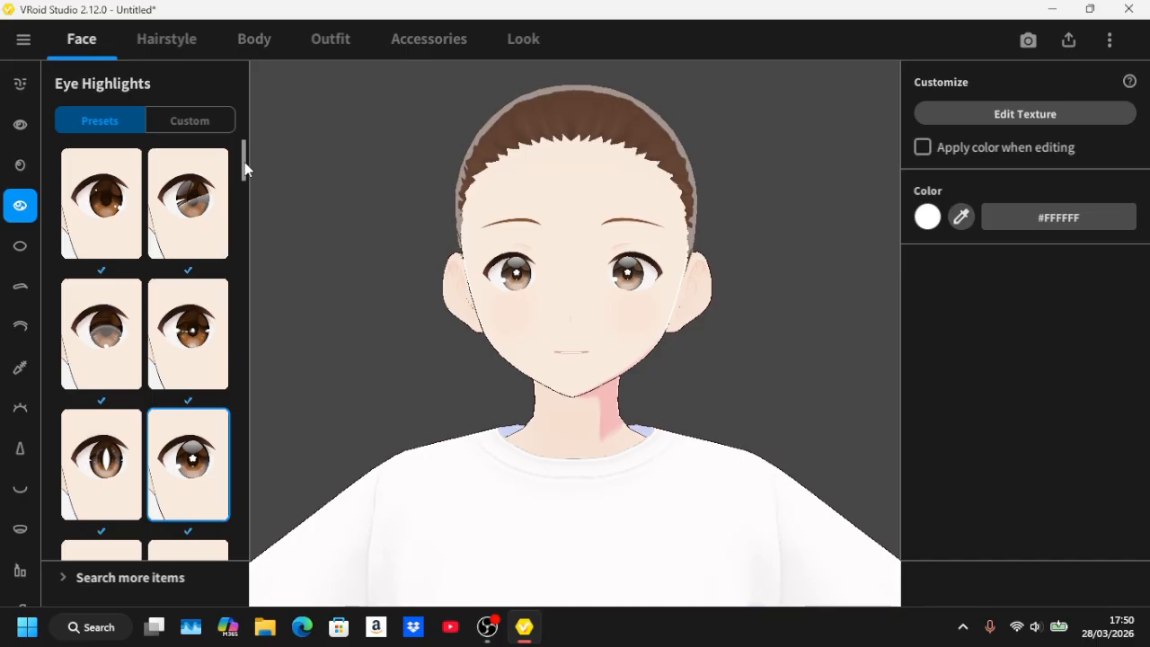
{"action": "mouse_move", "coordinate": [247, 162]}
{"action": "left_mouse_down"}
{"action": "mouse_move", "coordinate": [242, 268]}
{"action": "mouse_move", "coordinate": [240, 171]}
{"action": "left_mouse_up"}
{"action": "mouse_move", "coordinate": [641, 393]}
{"action": "right_mouse_down"}
{"action": "mouse_move", "coordinate": [670, 386]}
{"action": "mouse_move", "coordinate": [634, 395]}
{"action": "right_mouse_up"}
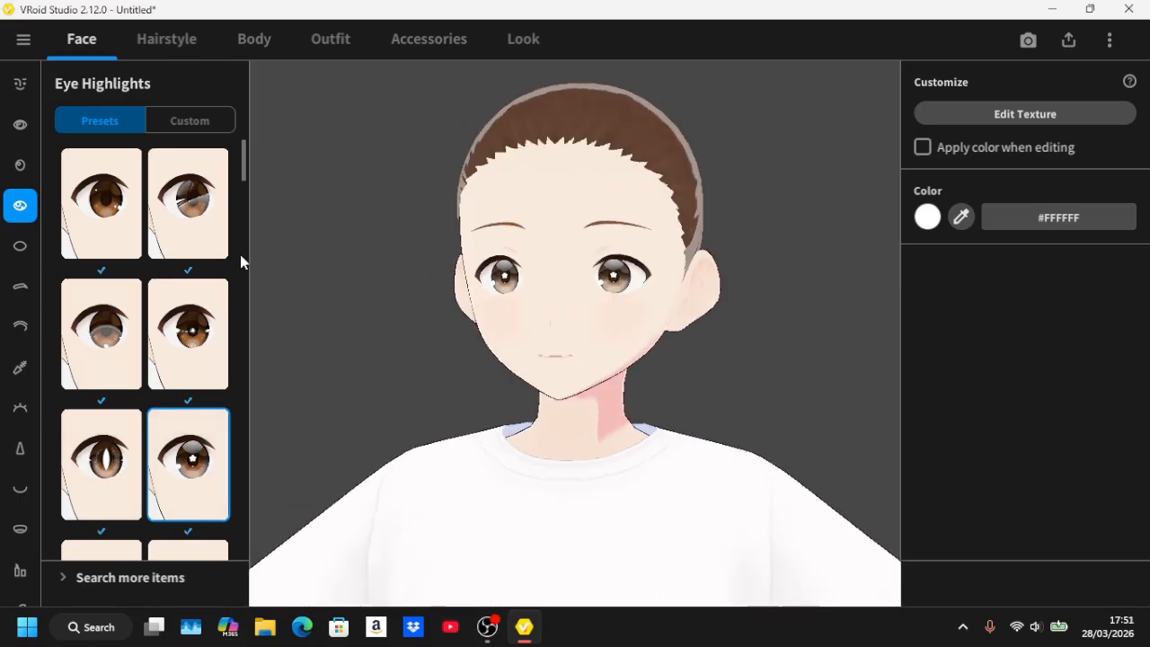
Try several sclera presets on the eyes and reapply the first one.
{"action": "left_click", "coordinate": [20, 247]}
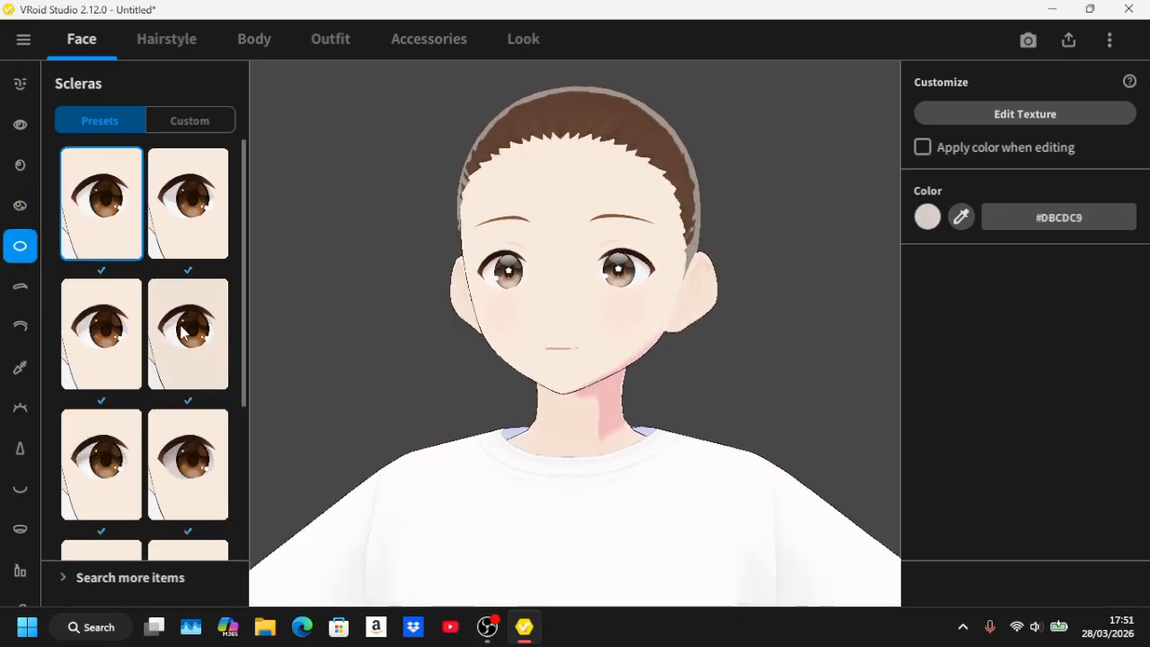
{"action": "left_click", "coordinate": [102, 332]}
{"action": "left_click", "coordinate": [187, 332]}
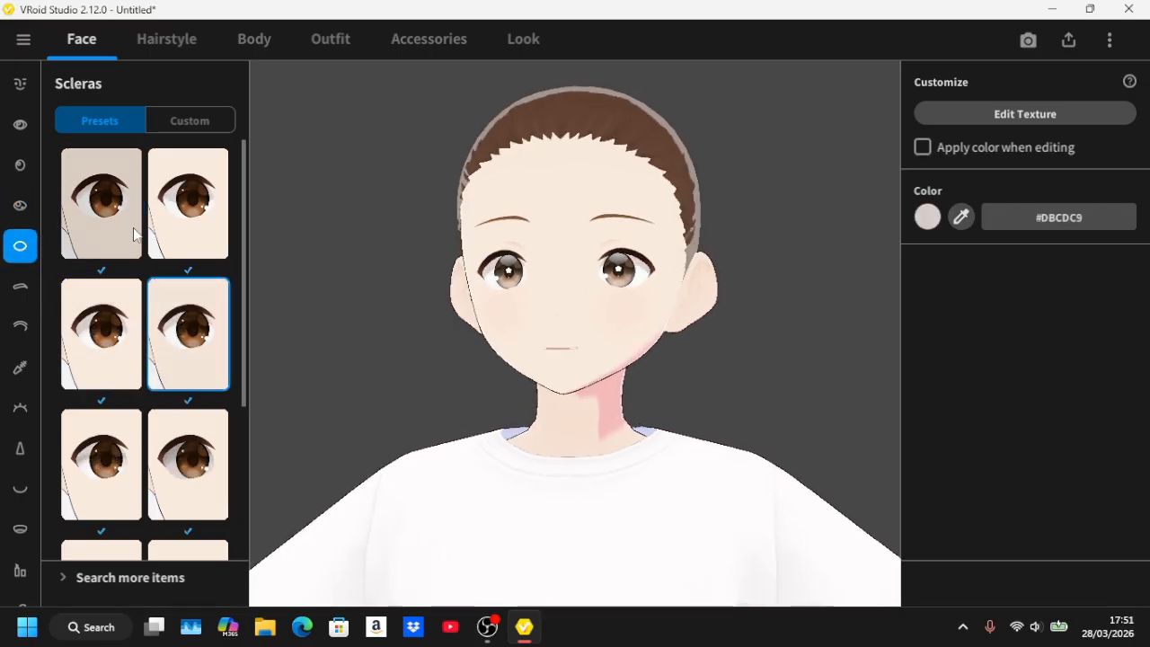
{"action": "left_click", "coordinate": [133, 234]}
{"action": "left_click", "coordinate": [206, 226]}
{"action": "left_click", "coordinate": [128, 212]}
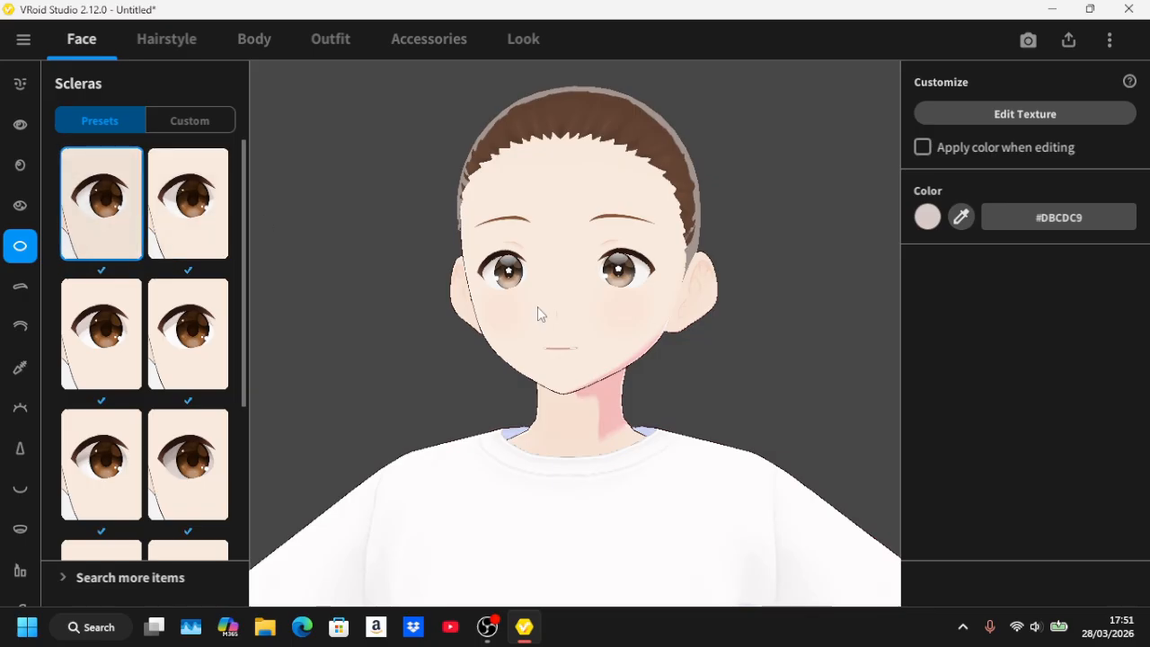
Keep the first eyebrows preset after trying the second, and set the eyebrow color to the irises' #BA8F6D.
{"action": "left_click", "coordinate": [18, 287]}
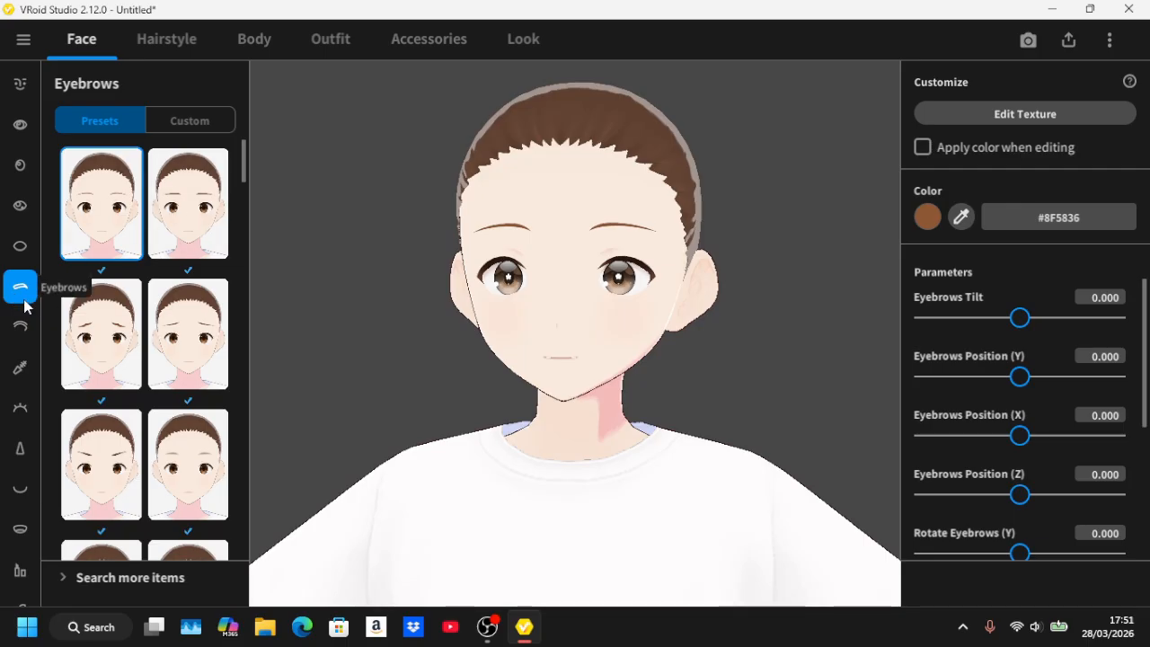
{"action": "left_click", "coordinate": [161, 199]}
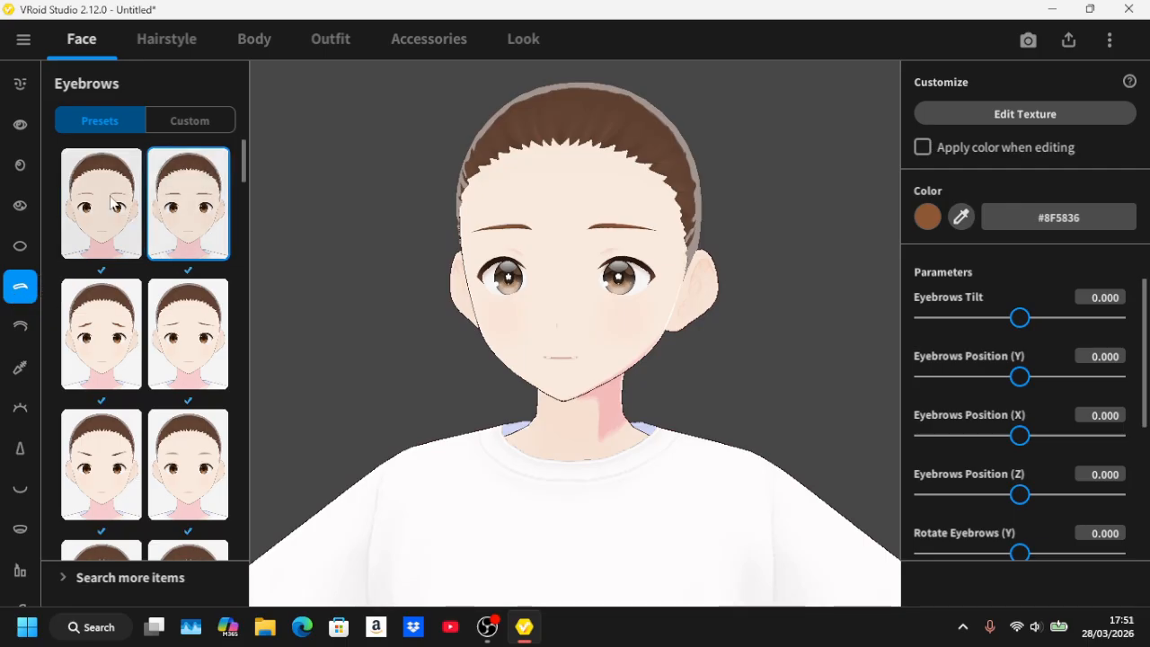
{"action": "left_click", "coordinate": [19, 164]}
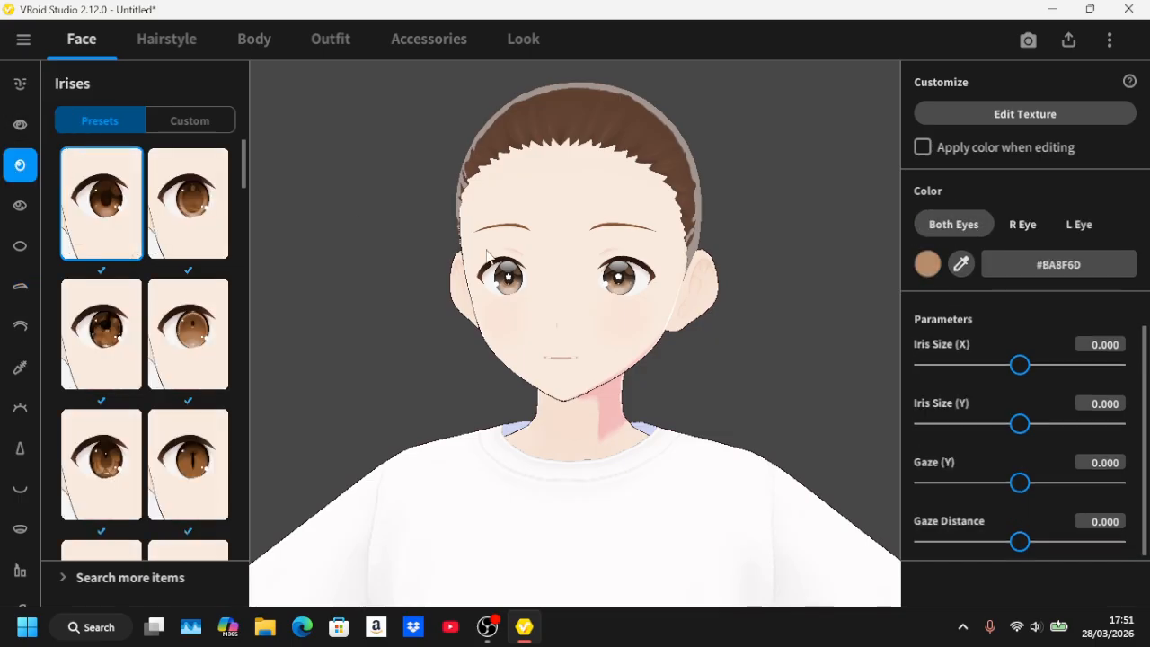
{"action": "double_click", "coordinate": [1065, 265]}
{"action": "key", "text": "ctrl+c"}
{"action": "left_click", "coordinate": [18, 289]}
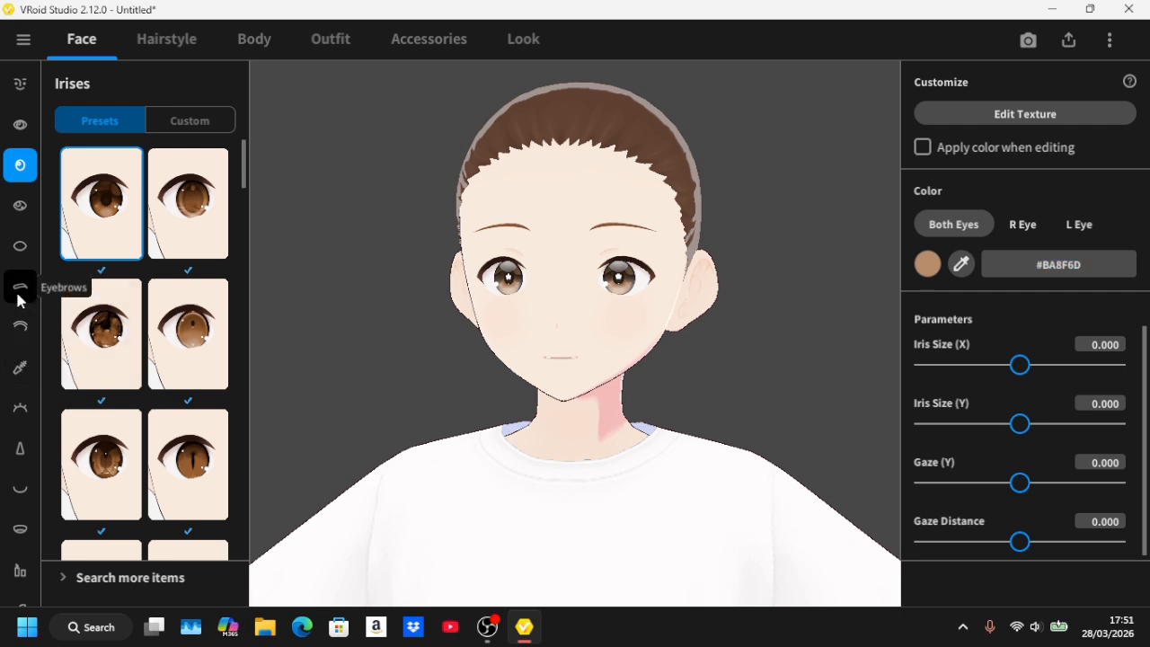
{"action": "double_click", "coordinate": [1091, 224]}
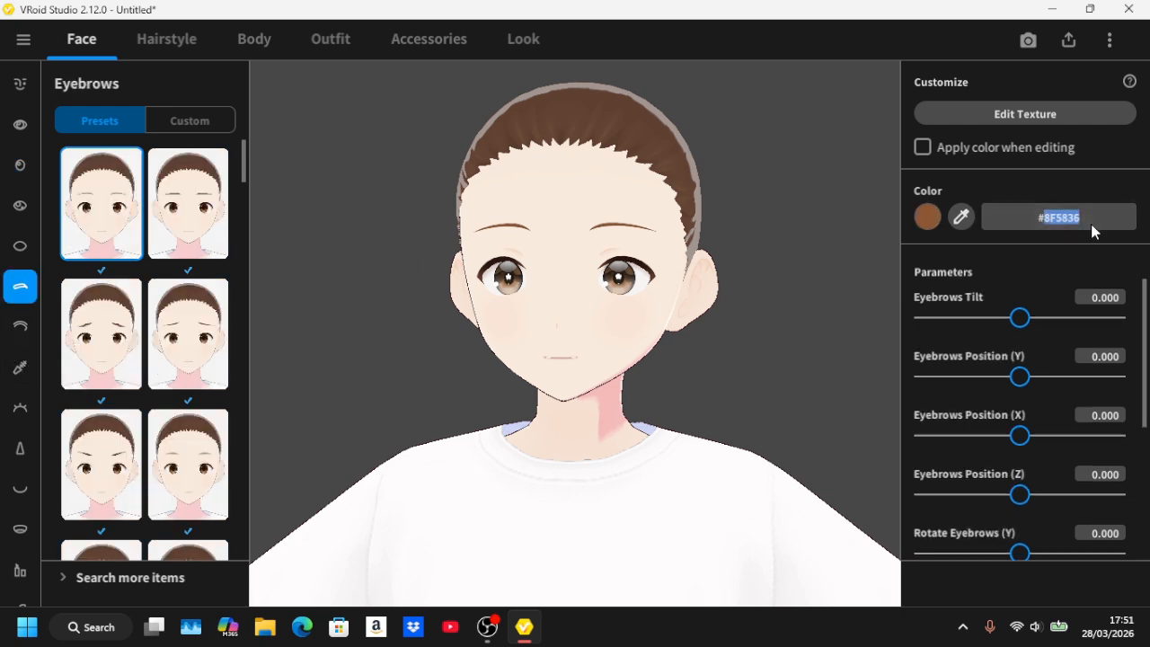
{"action": "key", "text": "BackSpace"}
{"action": "key", "text": "ctrl+v"}
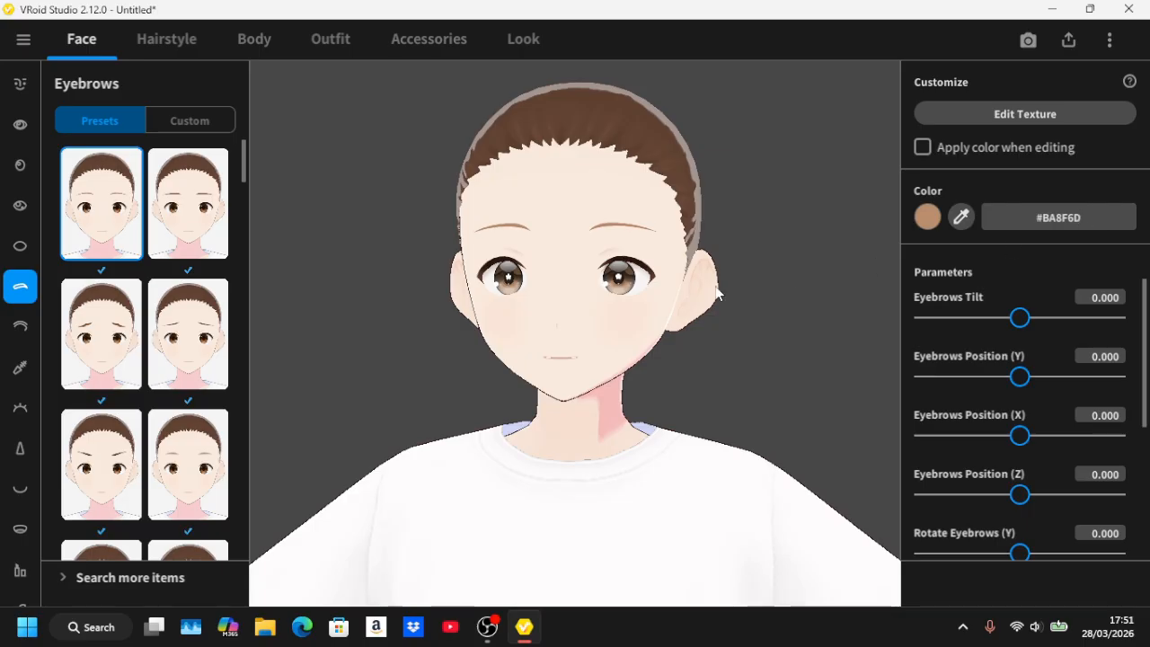
{"action": "mouse_move", "coordinate": [721, 292]}
{"action": "left_mouse_down"}
{"action": "mouse_move", "coordinate": [738, 279]}
{"action": "mouse_move", "coordinate": [698, 274]}
{"action": "mouse_move", "coordinate": [721, 291]}
{"action": "left_mouse_up"}
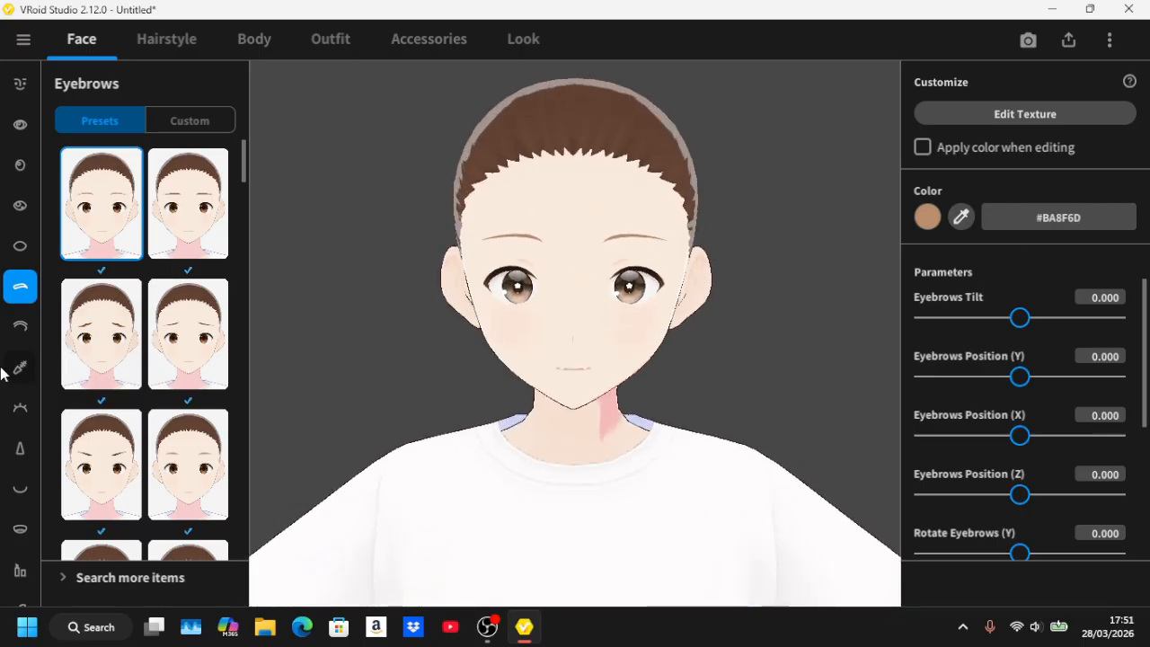
Try another eyelids preset and reapply the first preset after the empty option.
{"action": "left_click", "coordinate": [21, 333]}
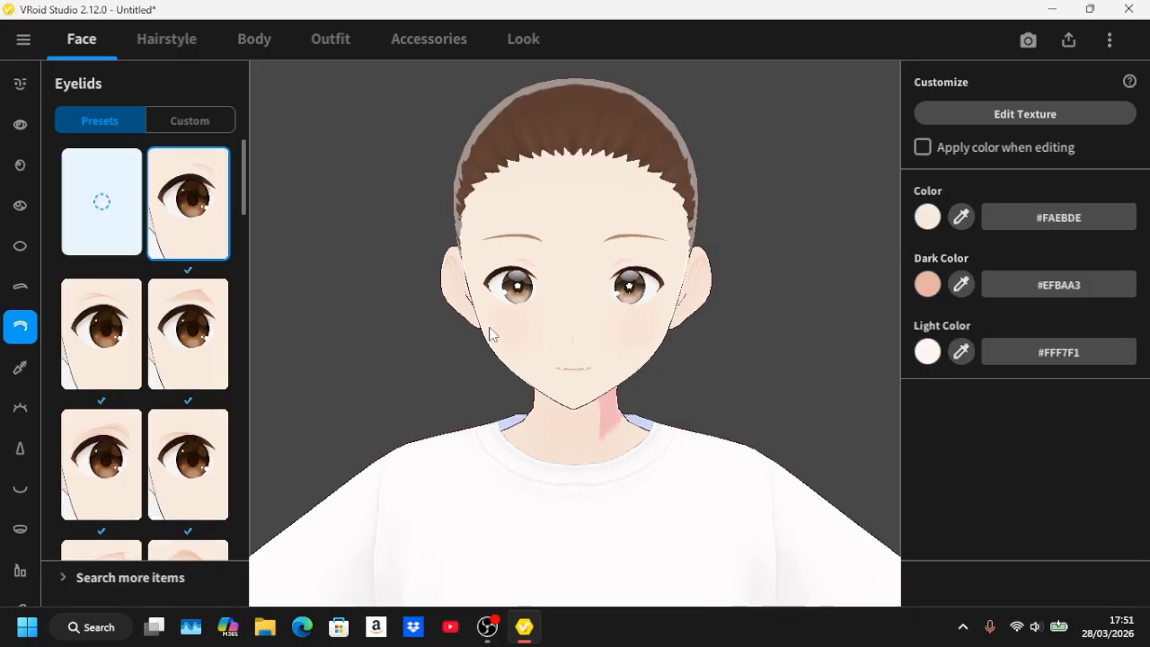
{"action": "left_click_drag", "start_coordinate": [490, 334], "coordinate": [483, 328]}
{"action": "left_click", "coordinate": [97, 314]}
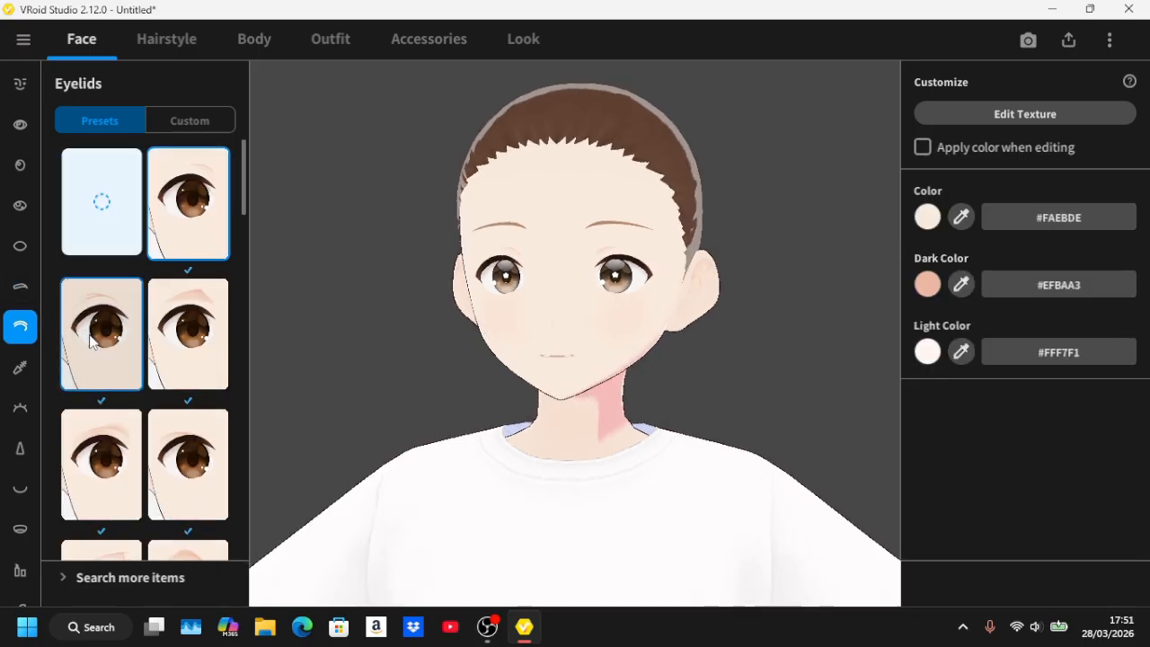
{"action": "left_click", "coordinate": [202, 187]}
{"action": "mouse_move", "coordinate": [557, 368]}
{"action": "left_mouse_down"}
{"action": "mouse_move", "coordinate": [616, 355]}
{"action": "mouse_move", "coordinate": [633, 364]}
{"action": "mouse_move", "coordinate": [529, 375]}
{"action": "mouse_move", "coordinate": [565, 370]}
{"action": "left_mouse_up"}
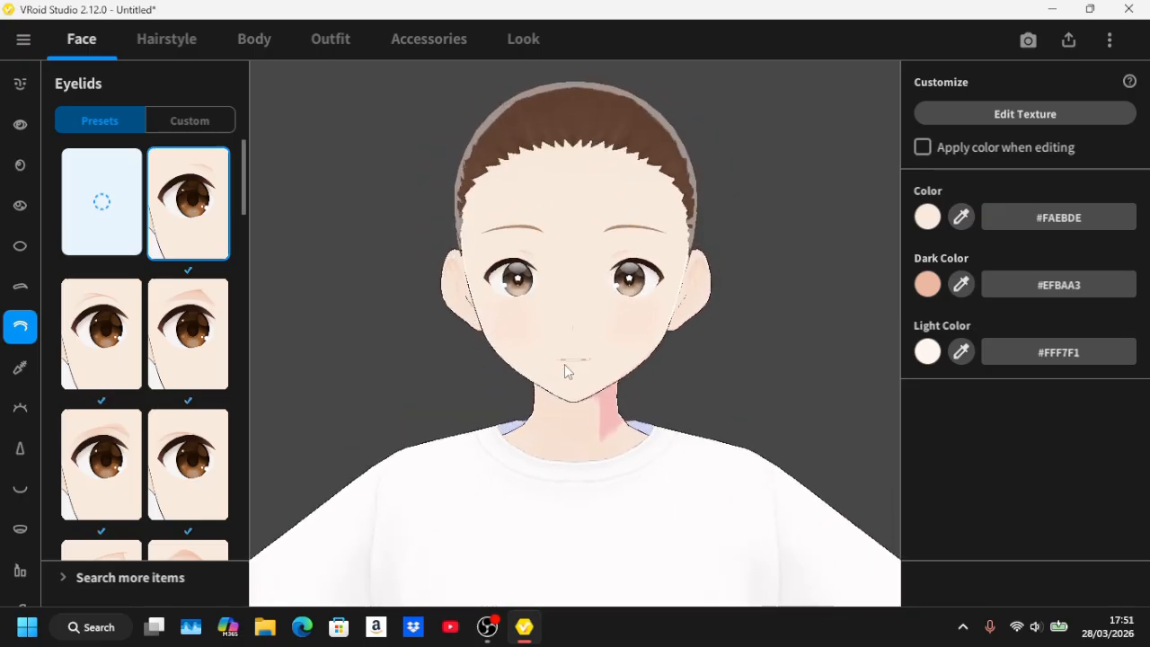
Apply the second eyeliner preset and the third eyelashes preset to the eyes.
{"action": "left_click", "coordinate": [19, 369]}
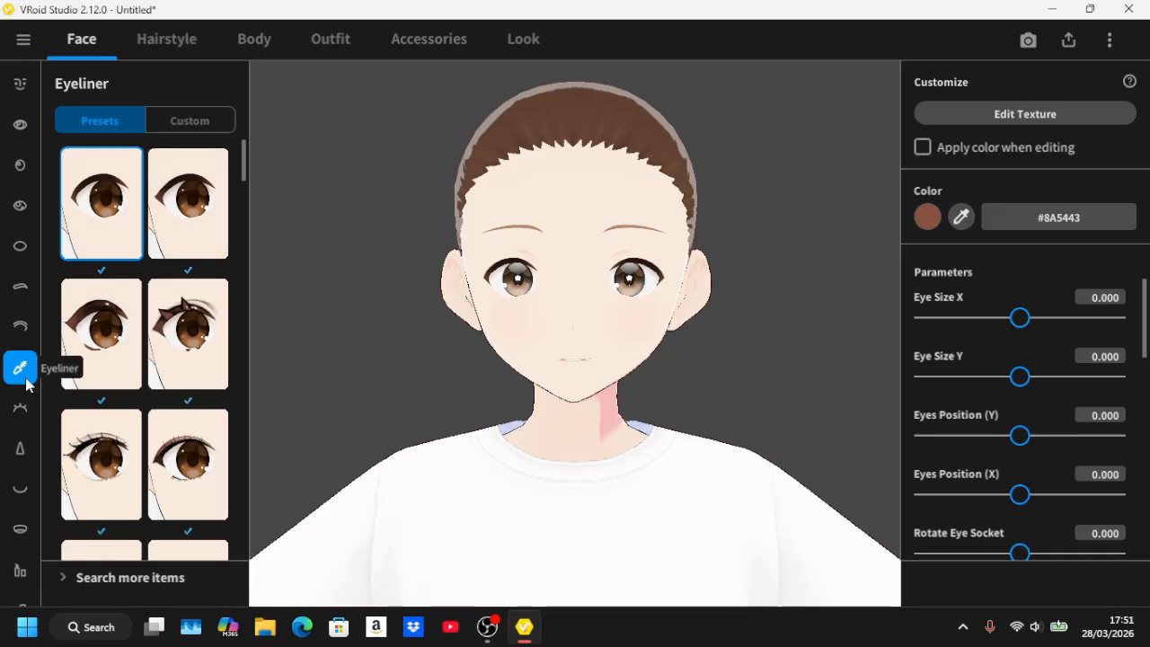
{"action": "left_click", "coordinate": [208, 215]}
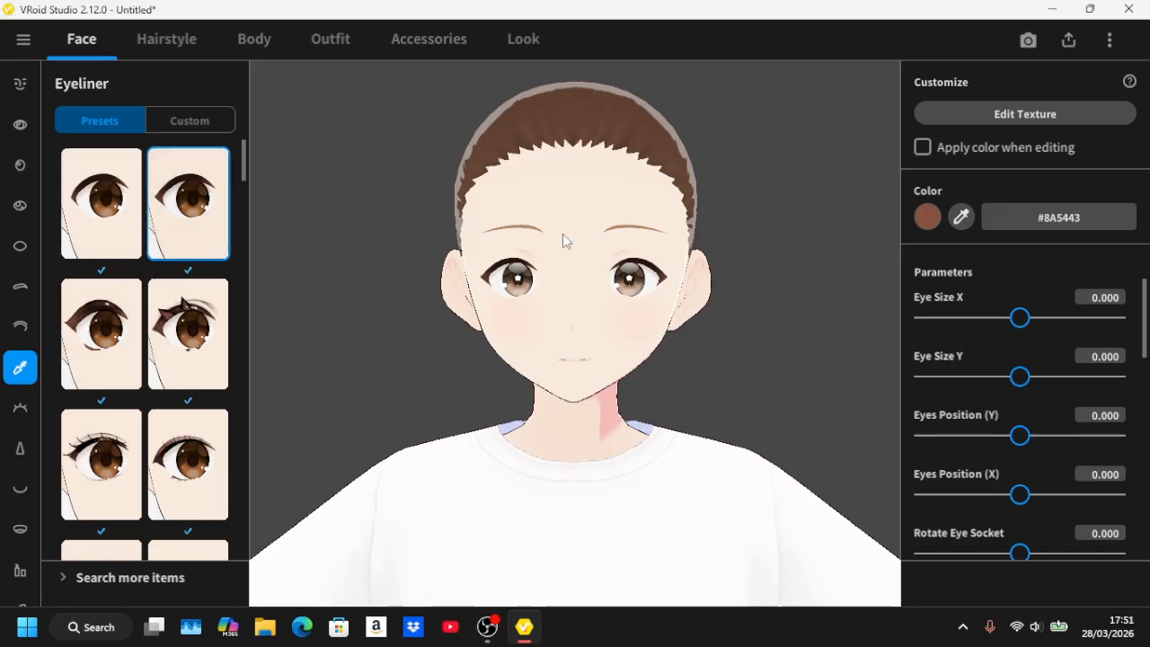
{"action": "mouse_move", "coordinate": [562, 233]}
{"action": "left_mouse_down"}
{"action": "mouse_move", "coordinate": [527, 224]}
{"action": "mouse_move", "coordinate": [534, 247]}
{"action": "mouse_move", "coordinate": [634, 235]}
{"action": "mouse_move", "coordinate": [548, 239]}
{"action": "mouse_move", "coordinate": [564, 235]}
{"action": "left_mouse_up"}
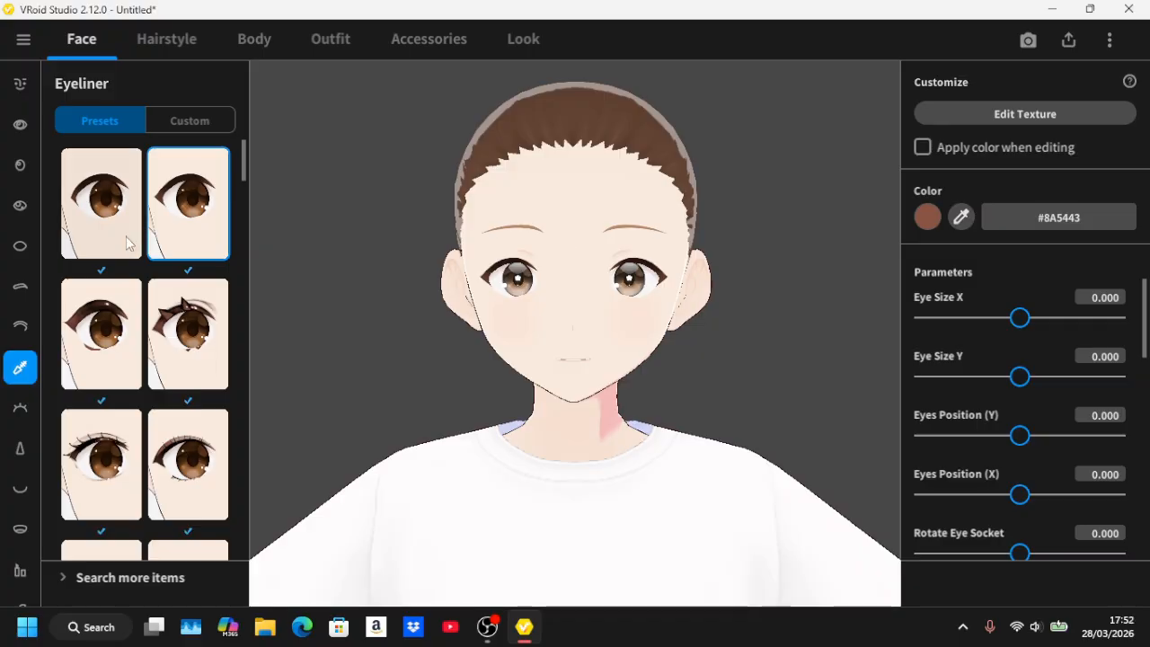
{"action": "left_click", "coordinate": [21, 408]}
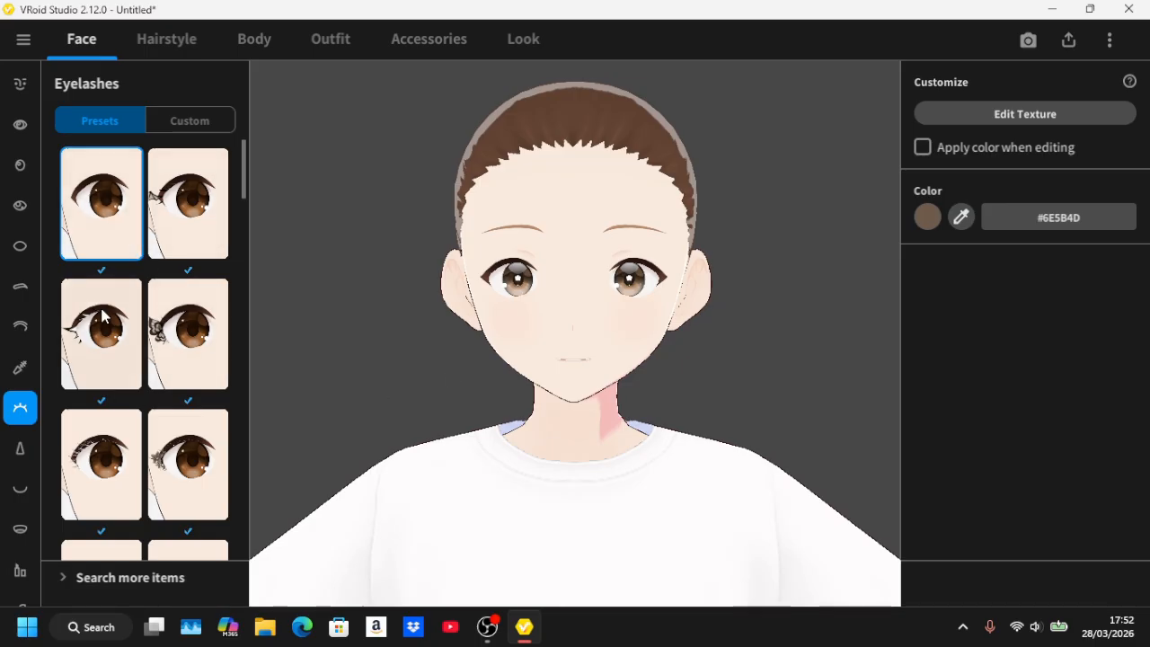
{"action": "left_click", "coordinate": [81, 327]}
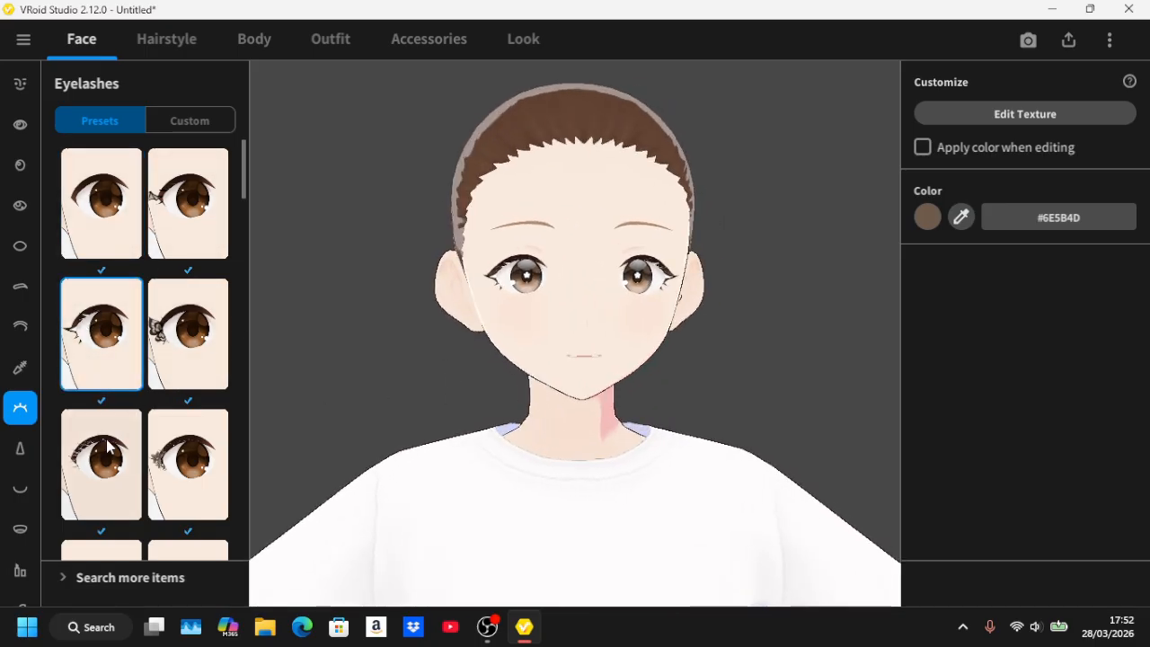
Try several mouth presets and reapply the first preset after the empty option.
{"action": "left_click", "coordinate": [20, 489]}
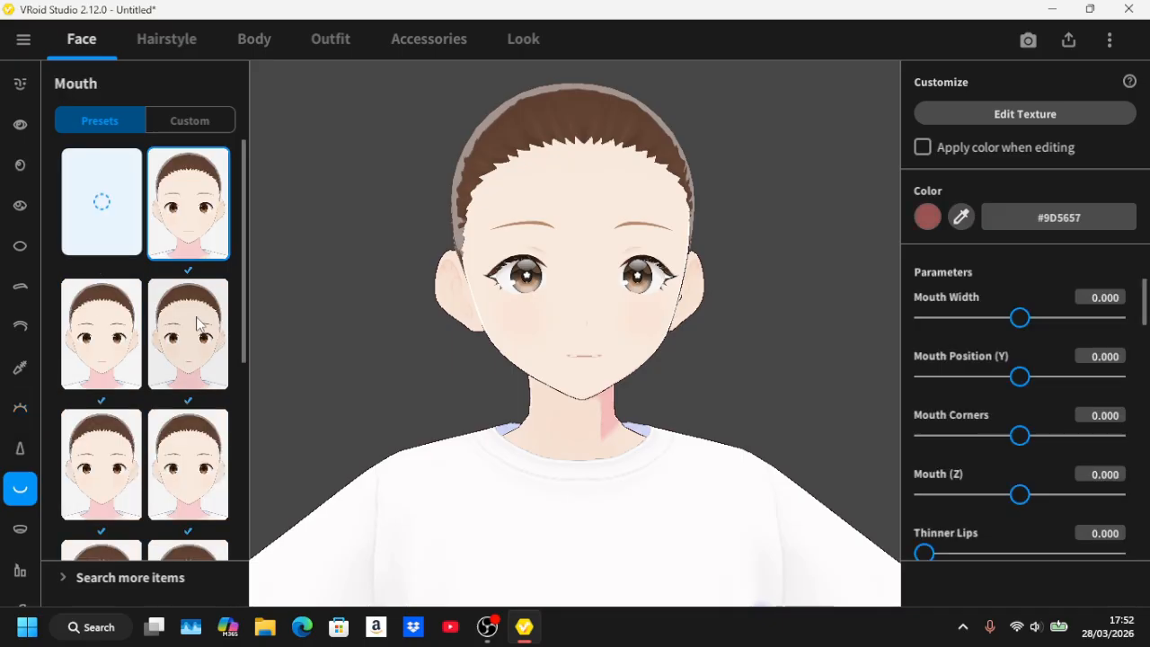
{"action": "left_click", "coordinate": [185, 341]}
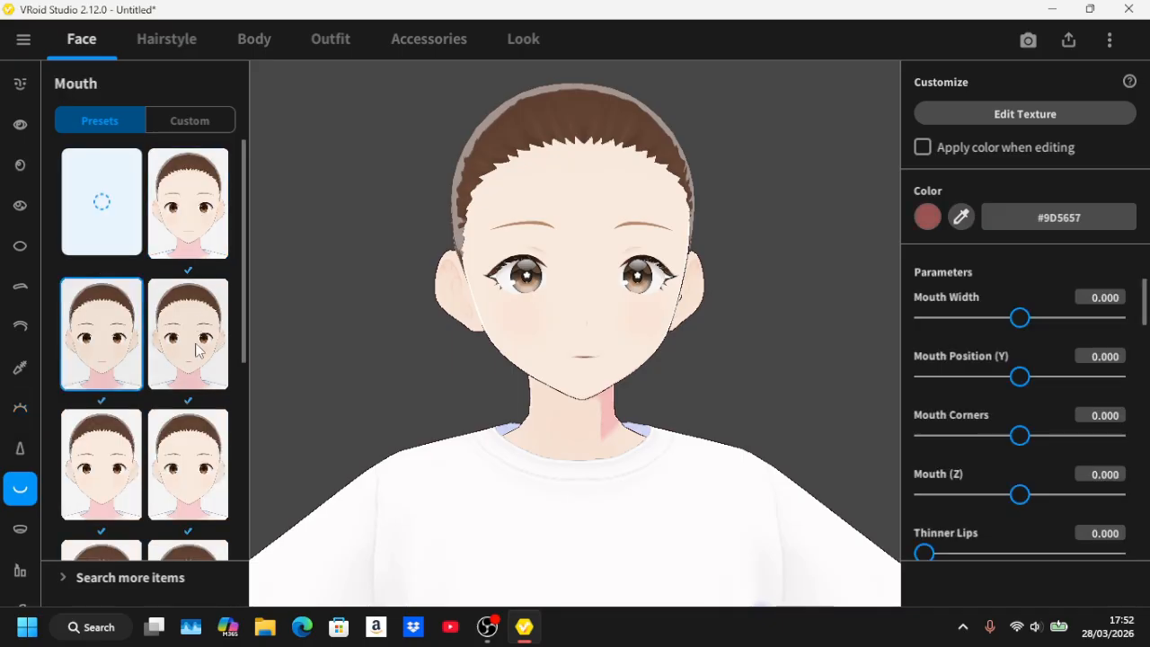
{"action": "left_click", "coordinate": [101, 464]}
{"action": "left_click", "coordinate": [198, 199]}
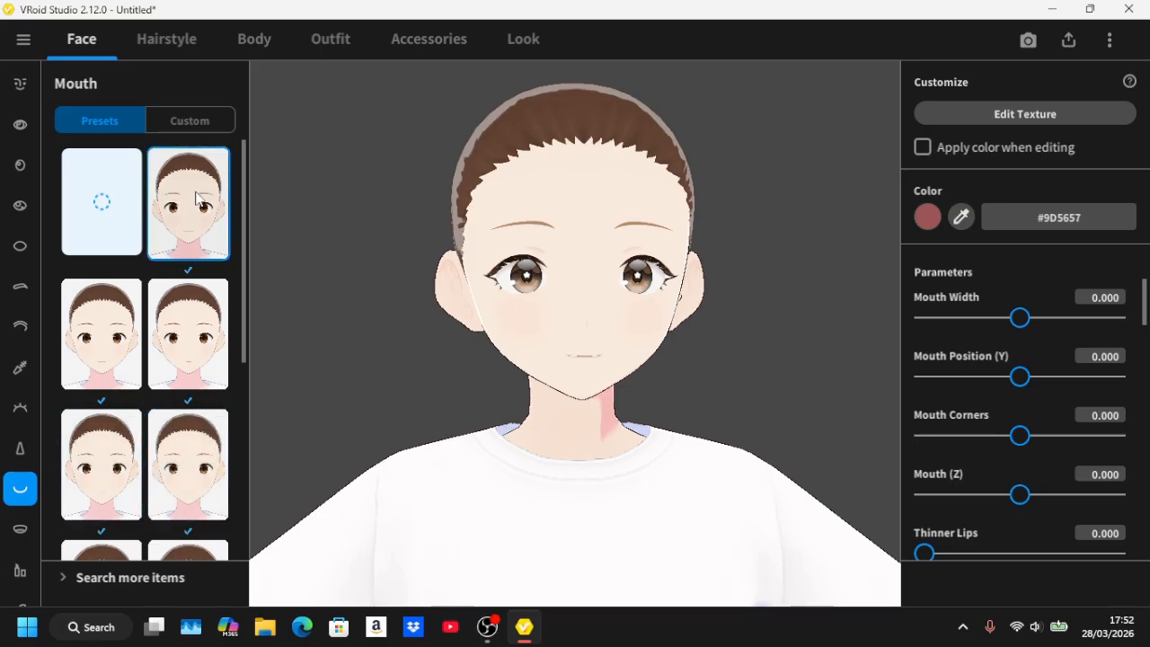
Apply the third lips preset after the empty option to give the mouth pink lips.
{"action": "left_click", "coordinate": [21, 530]}
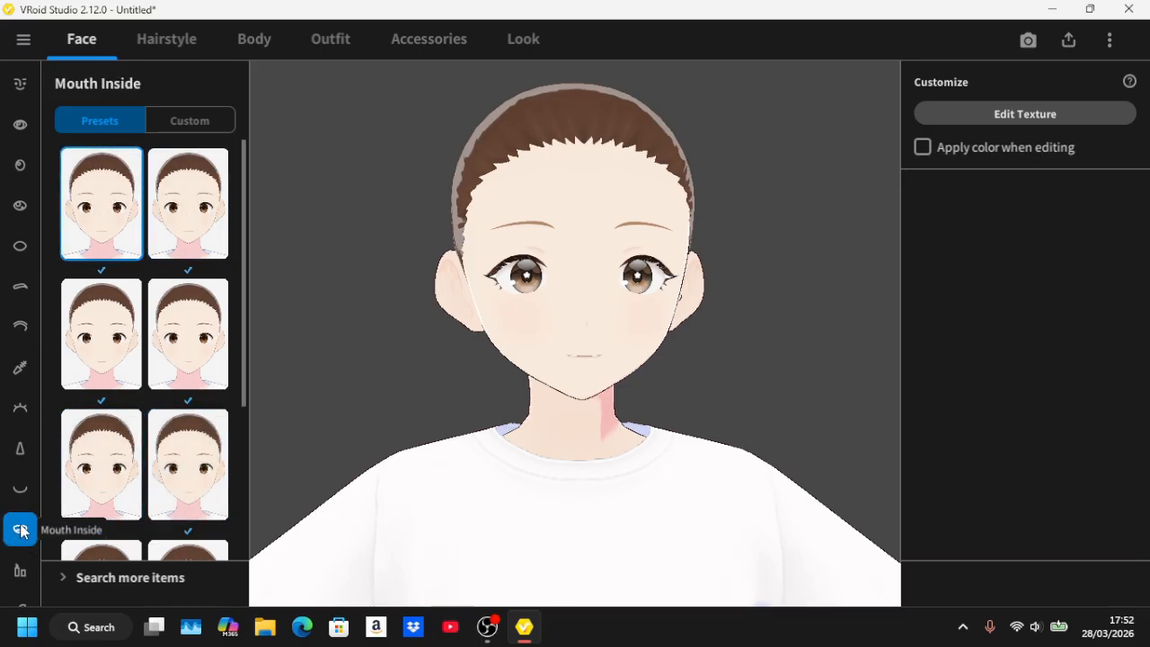
{"action": "left_click", "coordinate": [21, 489]}
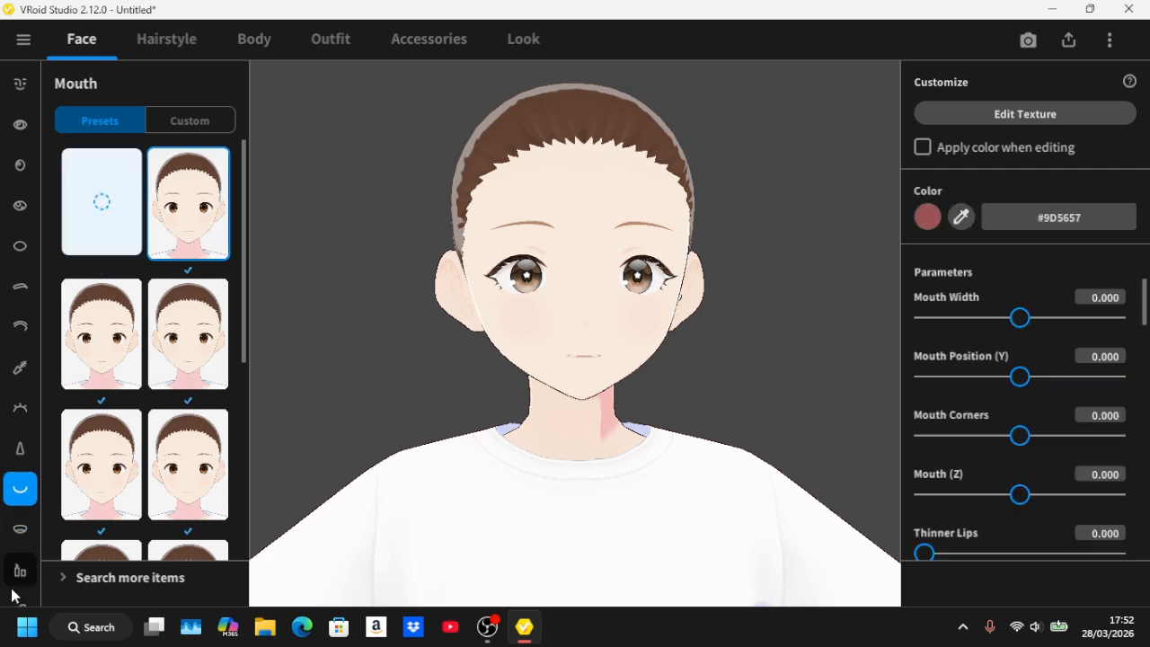
{"action": "left_click", "coordinate": [20, 570]}
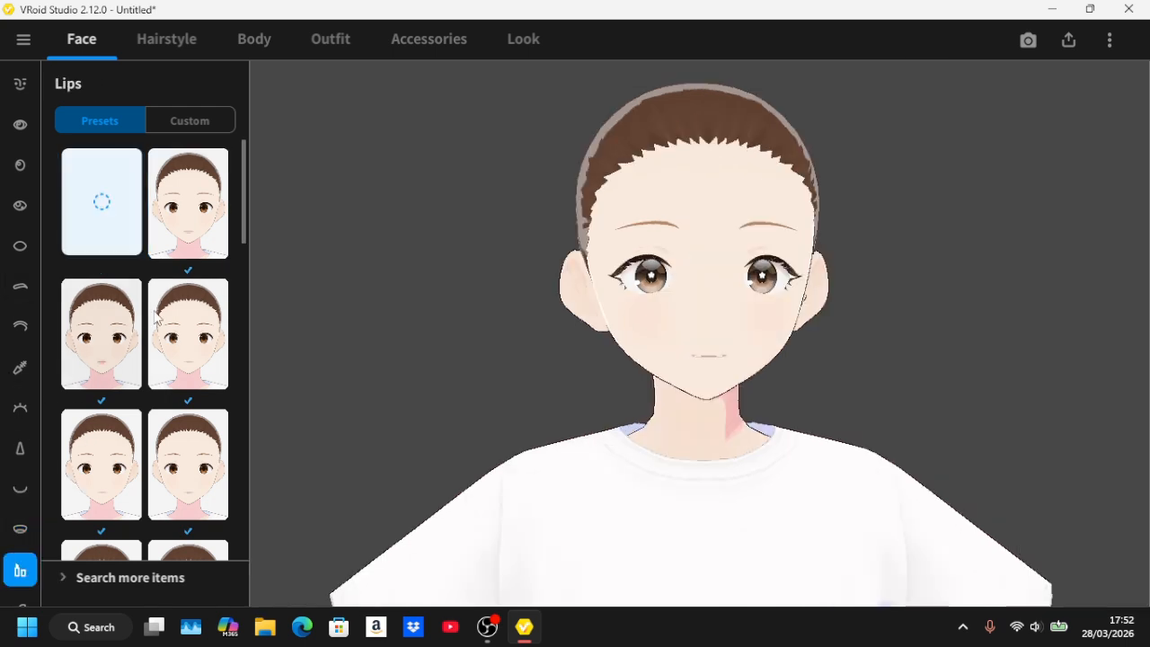
{"action": "left_click", "coordinate": [192, 347]}
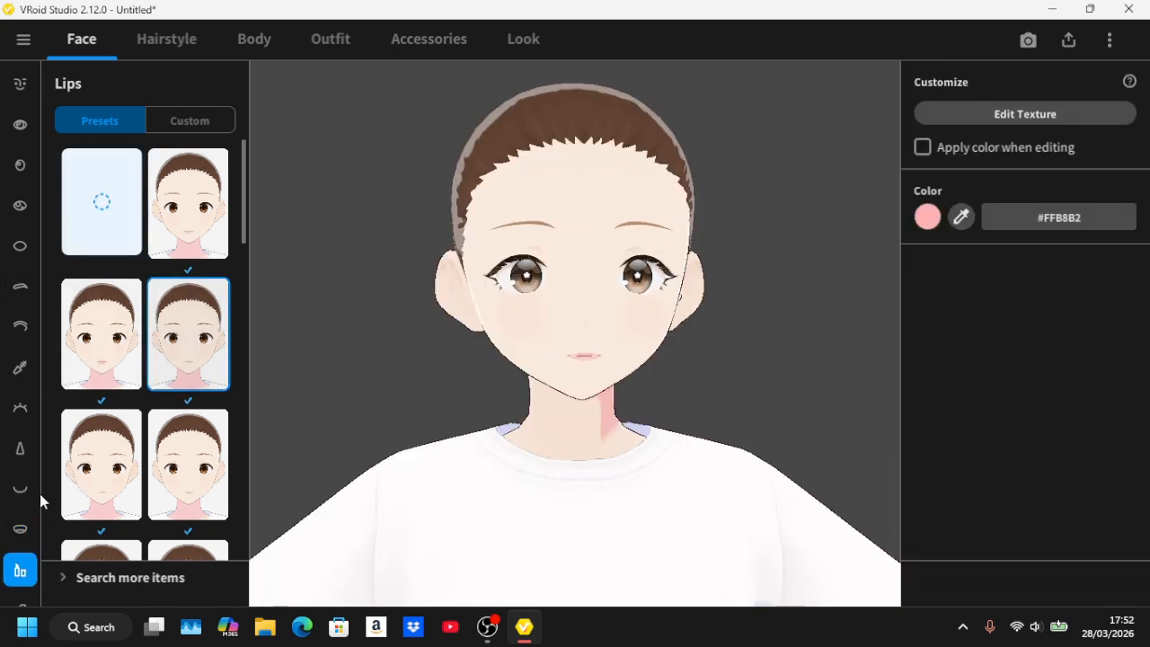
Apply the front hair preset with pointed bangs and long side locks framing the face.
{"action": "left_click", "coordinate": [182, 42]}
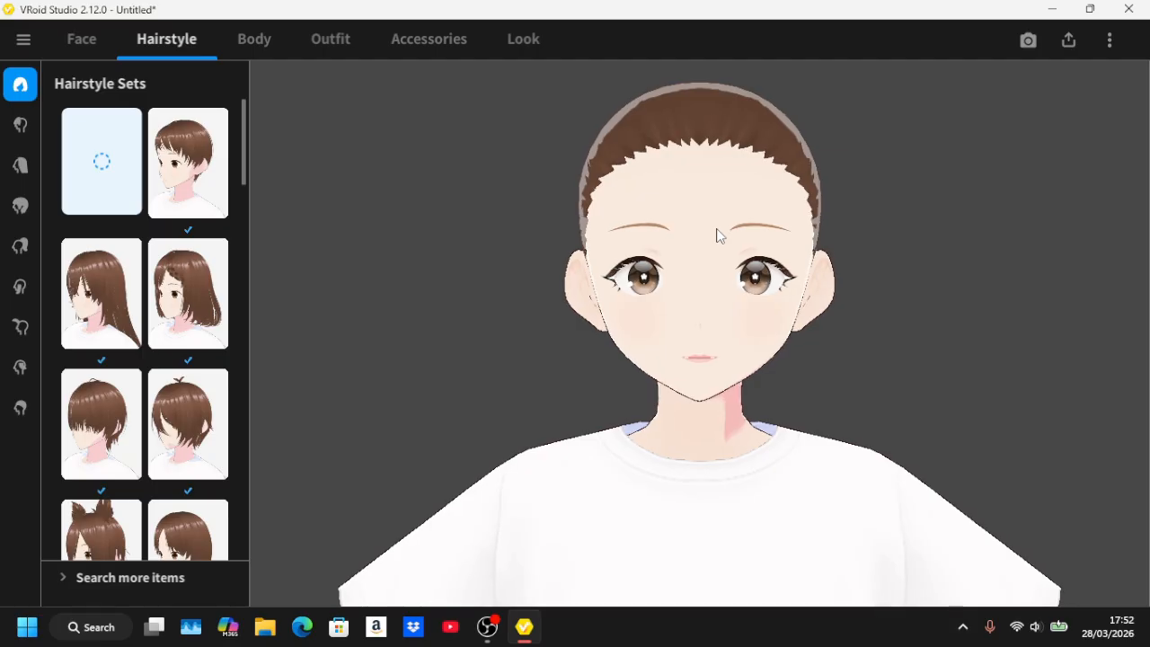
{"action": "mouse_move", "coordinate": [718, 234]}
{"action": "left_mouse_down"}
{"action": "mouse_move", "coordinate": [657, 233]}
{"action": "mouse_move", "coordinate": [733, 230]}
{"action": "mouse_move", "coordinate": [699, 228]}
{"action": "mouse_move", "coordinate": [713, 231]}
{"action": "left_mouse_up"}
{"action": "right_click_drag", "start_coordinate": [713, 224], "coordinate": [717, 229]}
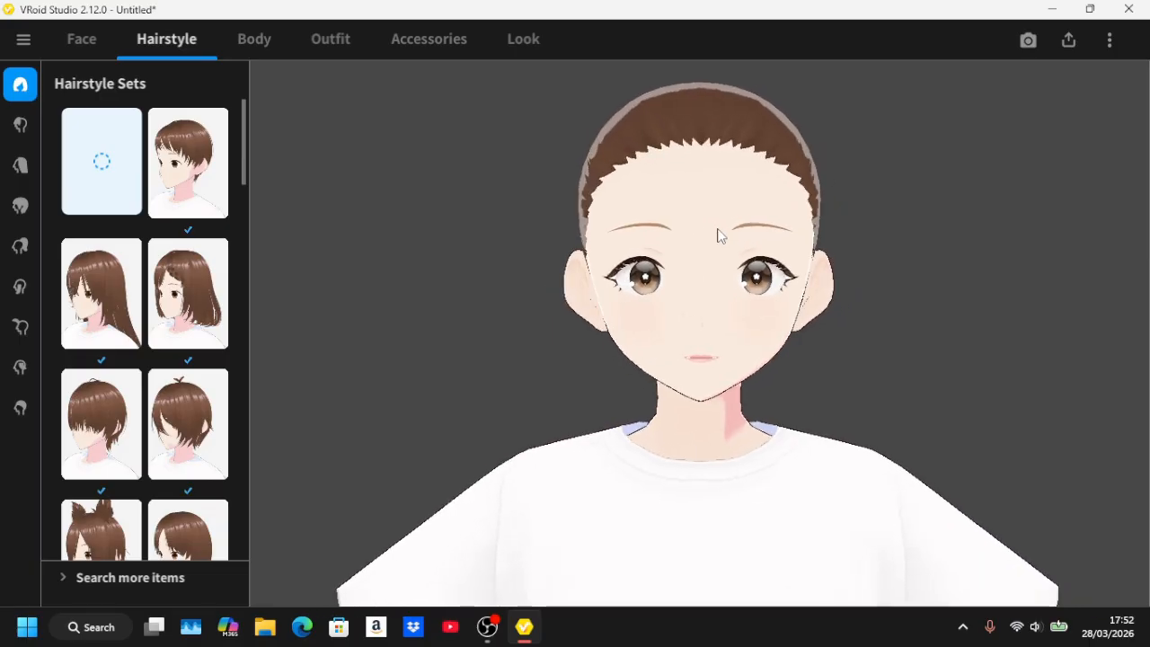
{"action": "left_click", "coordinate": [20, 126]}
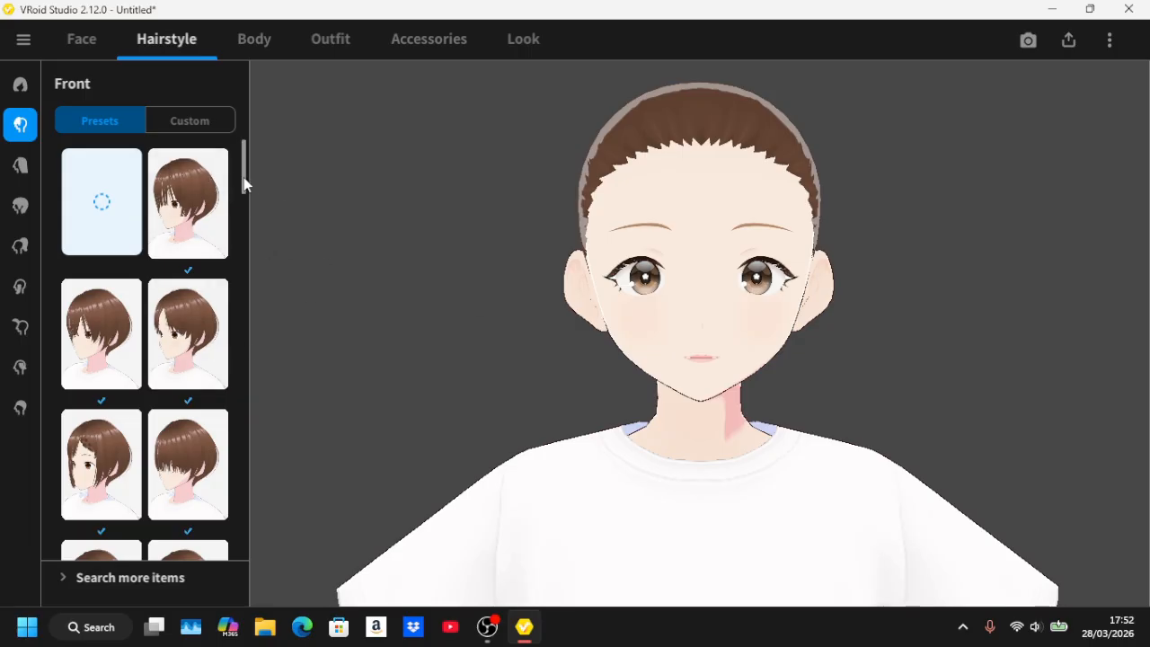
{"action": "left_click_drag", "start_coordinate": [244, 180], "coordinate": [249, 272]}
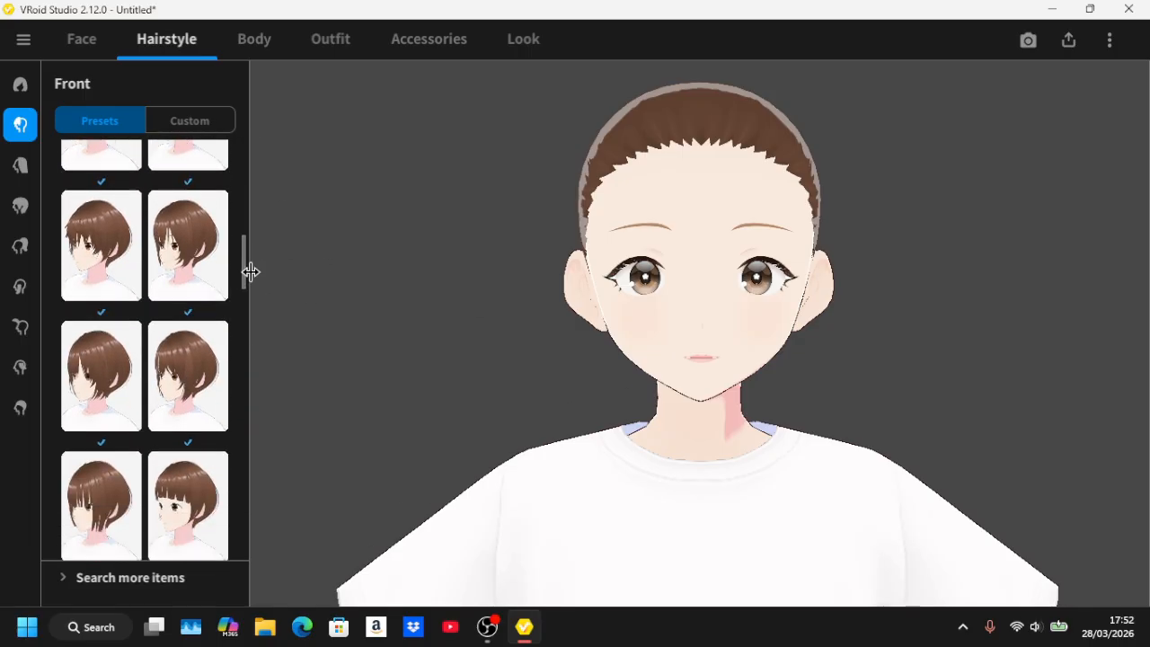
{"action": "left_click", "coordinate": [207, 377]}
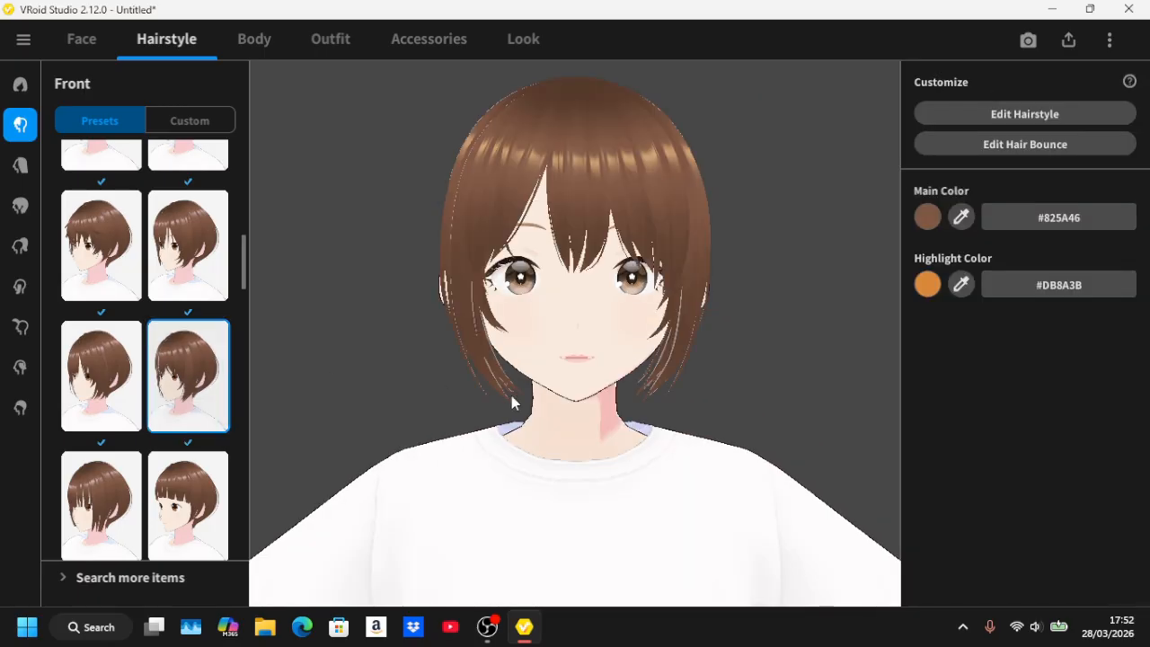
{"action": "left_click_drag", "start_coordinate": [511, 403], "coordinate": [442, 437]}
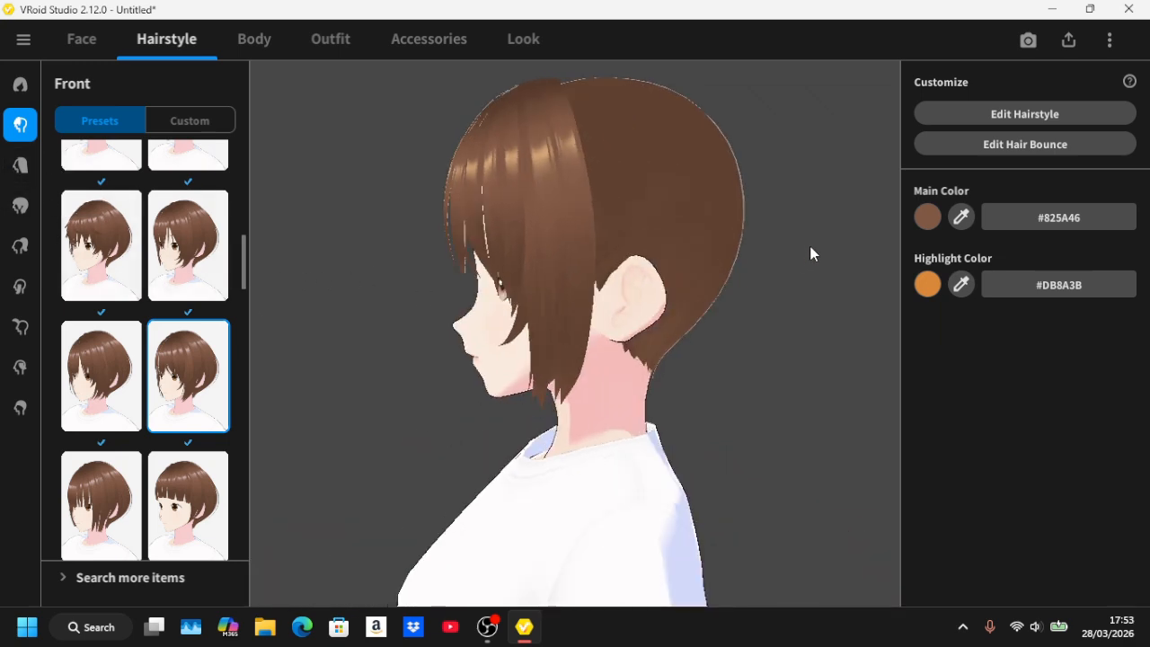
{"action": "left_click_drag", "start_coordinate": [595, 278], "coordinate": [668, 273]}
Change the front hair's main color to the teal blue #3C849E.
{"action": "left_click", "coordinate": [927, 217]}
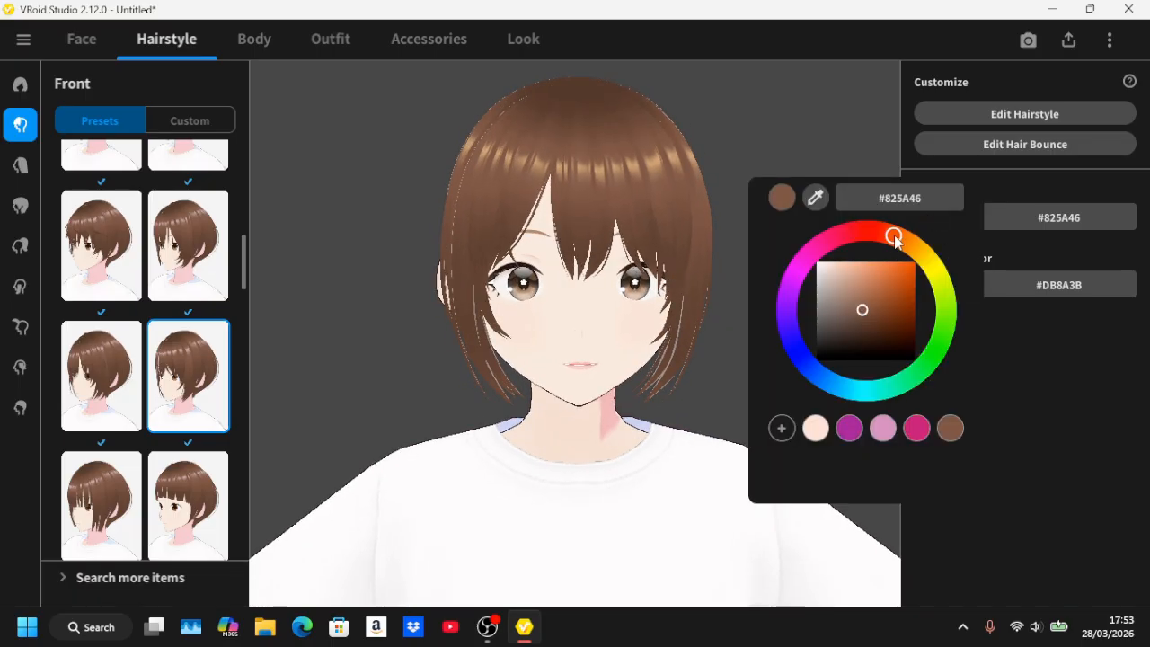
{"action": "left_click_drag", "start_coordinate": [951, 251], "coordinate": [913, 413]}
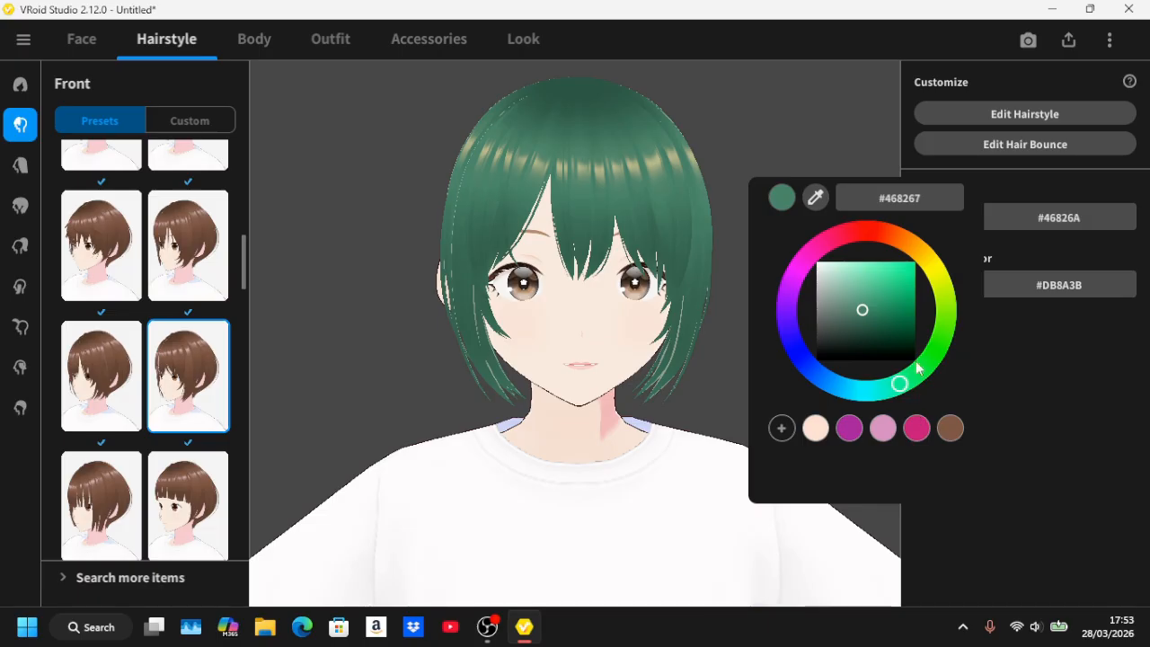
{"action": "mouse_move", "coordinate": [864, 310]}
{"action": "left_mouse_down"}
{"action": "mouse_move", "coordinate": [877, 276]}
{"action": "mouse_move", "coordinate": [876, 299]}
{"action": "left_mouse_up"}
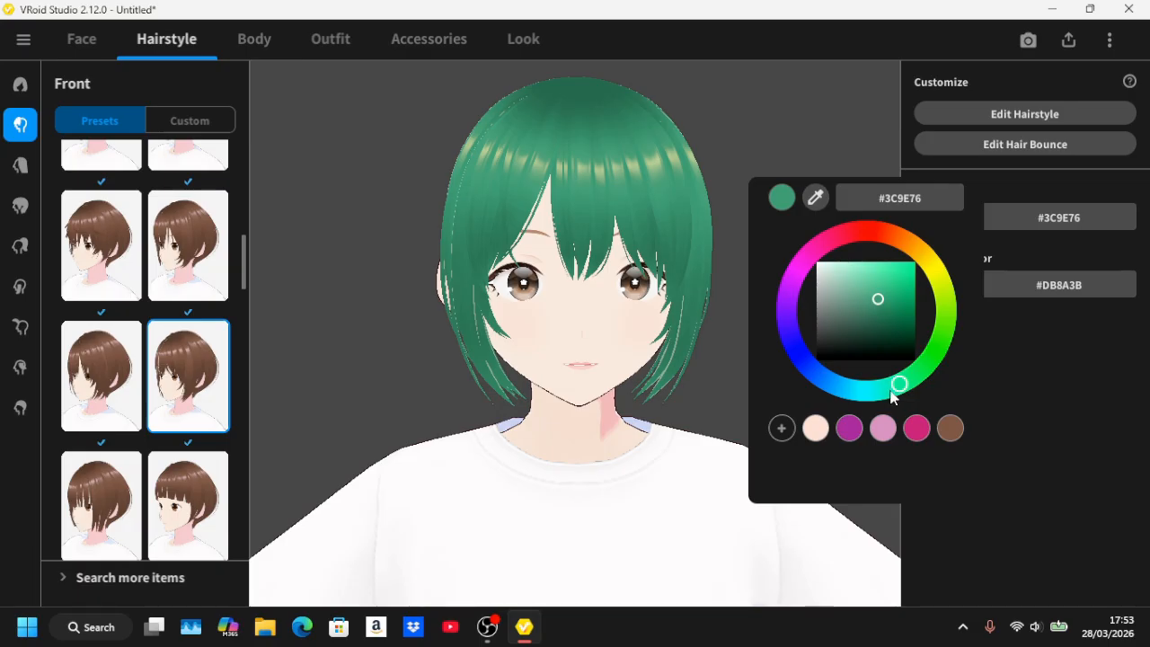
{"action": "left_click_drag", "start_coordinate": [858, 389], "coordinate": [849, 385]}
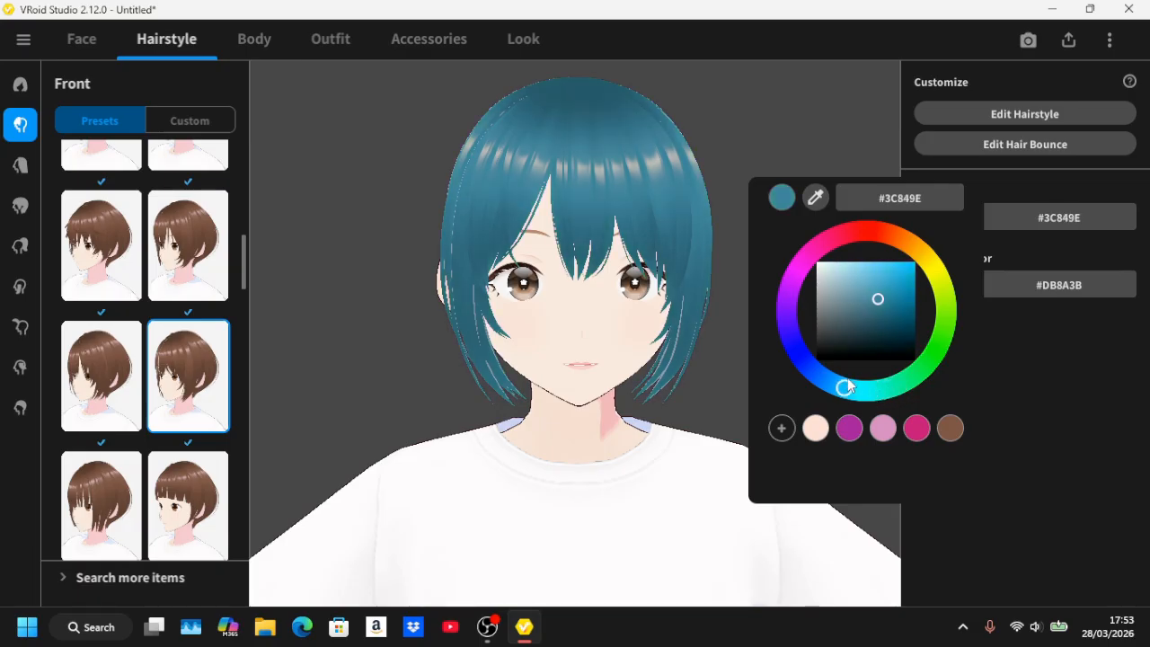
{"action": "left_click", "coordinate": [802, 141]}
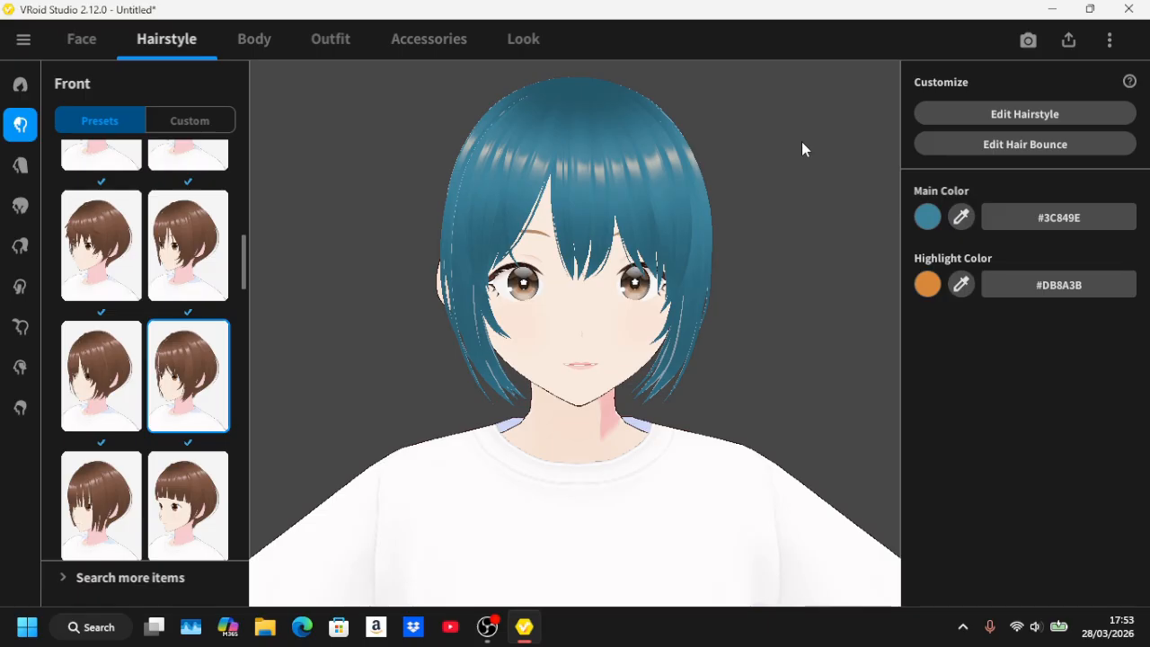
Set the front hair's highlight color to the bright blue #3B96DB.
{"action": "mouse_move", "coordinate": [802, 141]}
{"action": "right_mouse_down"}
{"action": "mouse_move", "coordinate": [749, 141]}
{"action": "mouse_move", "coordinate": [776, 126]}
{"action": "mouse_move", "coordinate": [812, 136]}
{"action": "mouse_move", "coordinate": [731, 147]}
{"action": "mouse_move", "coordinate": [779, 145]}
{"action": "right_mouse_up"}
{"action": "left_click", "coordinate": [927, 284]}
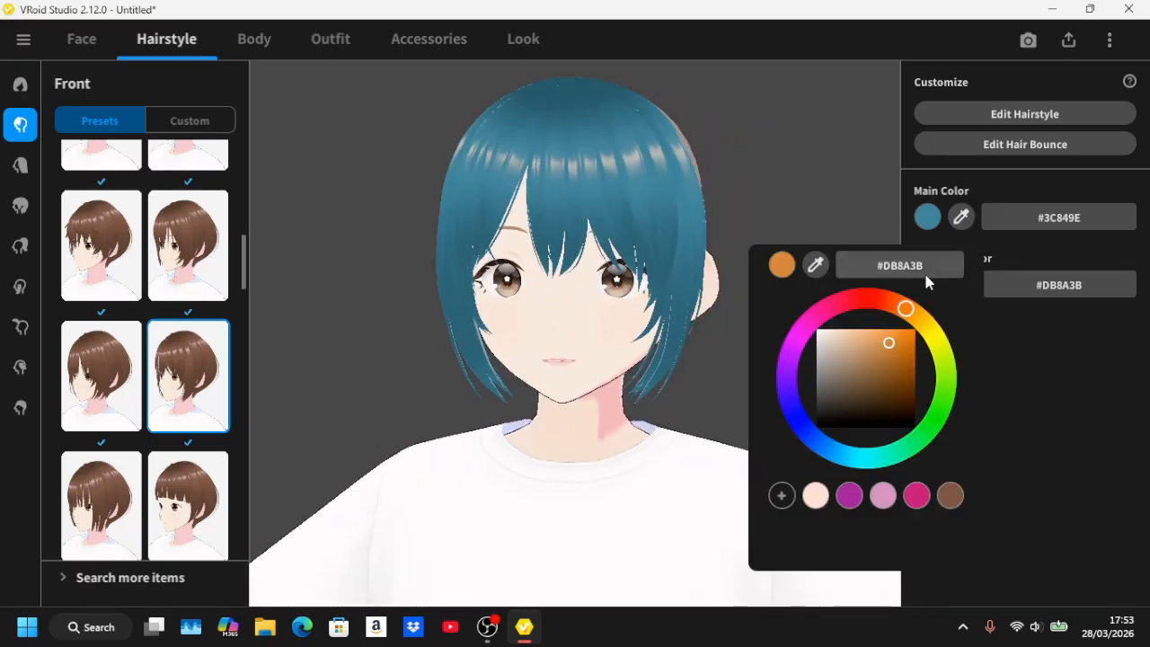
{"action": "left_click_drag", "start_coordinate": [904, 312], "coordinate": [825, 464]}
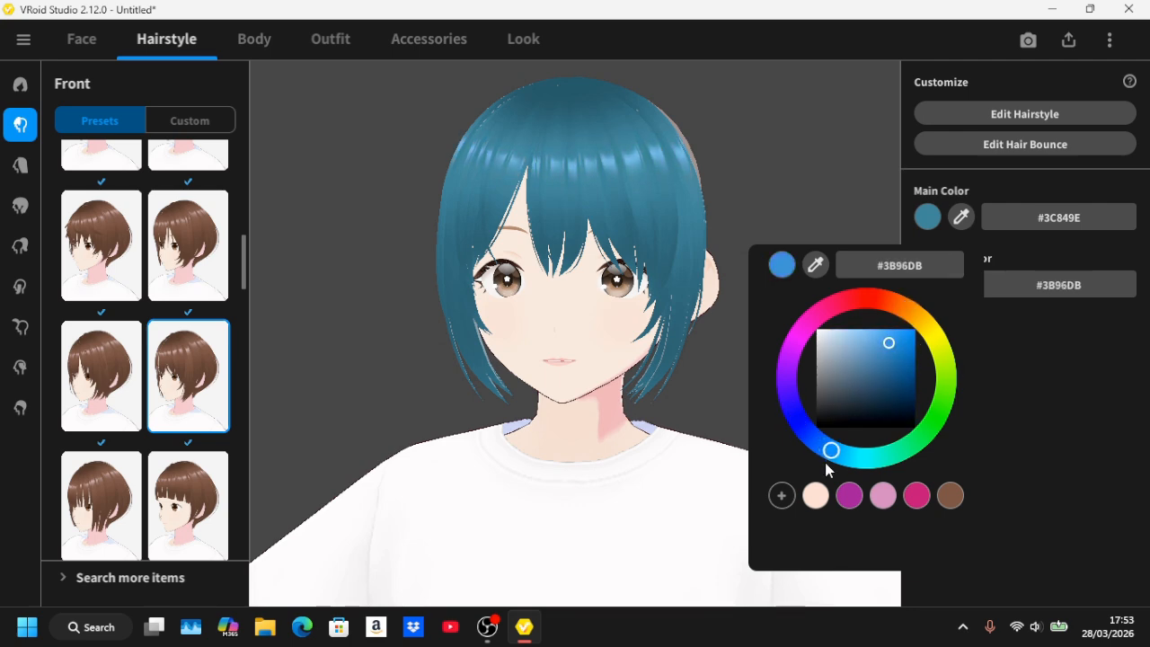
{"action": "left_click", "coordinate": [793, 164]}
{"action": "mouse_move", "coordinate": [793, 163]}
{"action": "right_mouse_down"}
{"action": "mouse_move", "coordinate": [743, 167]}
{"action": "mouse_move", "coordinate": [825, 164]}
{"action": "mouse_move", "coordinate": [791, 162]}
{"action": "right_mouse_up"}
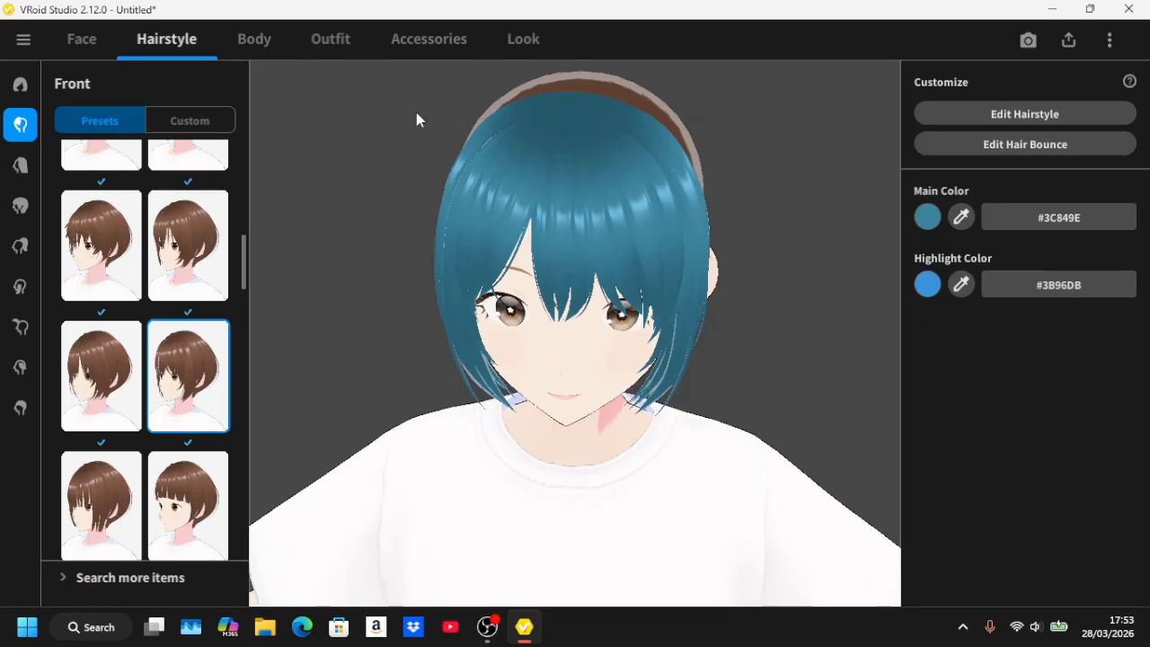
{"action": "left_click", "coordinate": [1020, 112]}
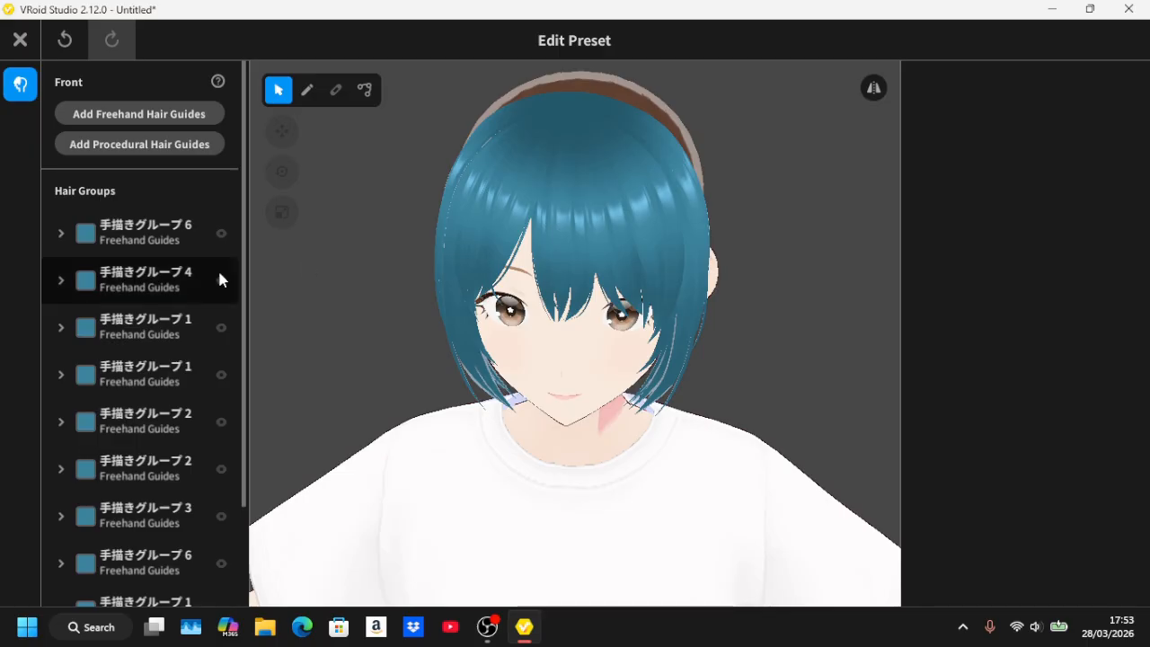
{"action": "left_click", "coordinate": [60, 230]}
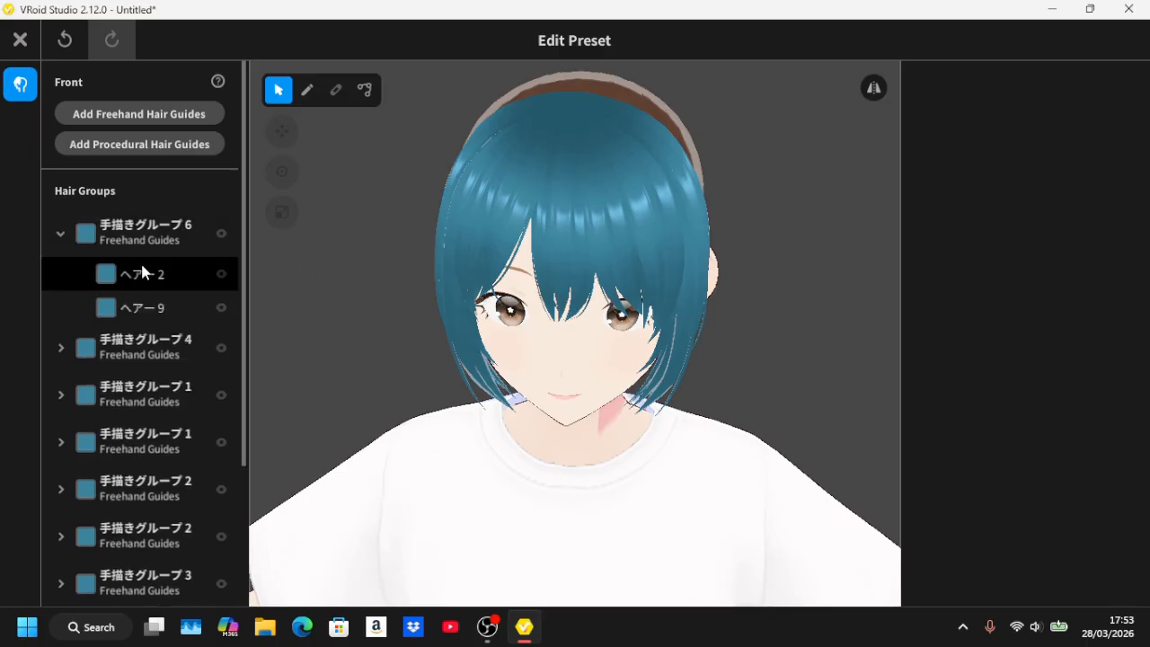
{"action": "left_click", "coordinate": [148, 306]}
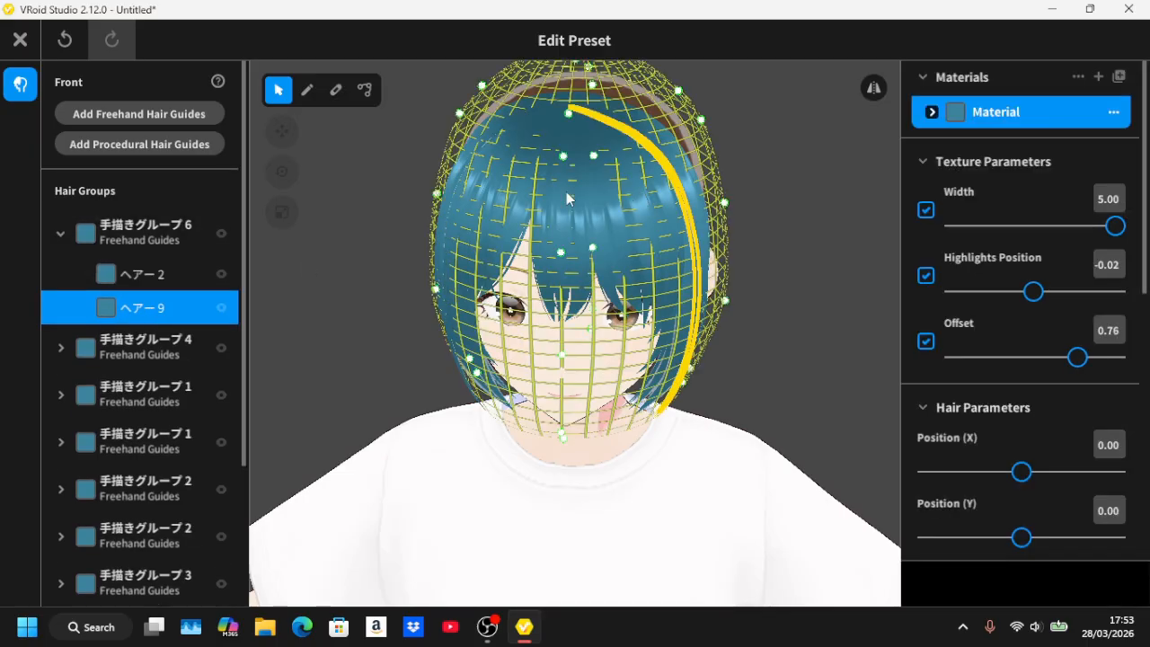
{"action": "left_click", "coordinate": [24, 49]}
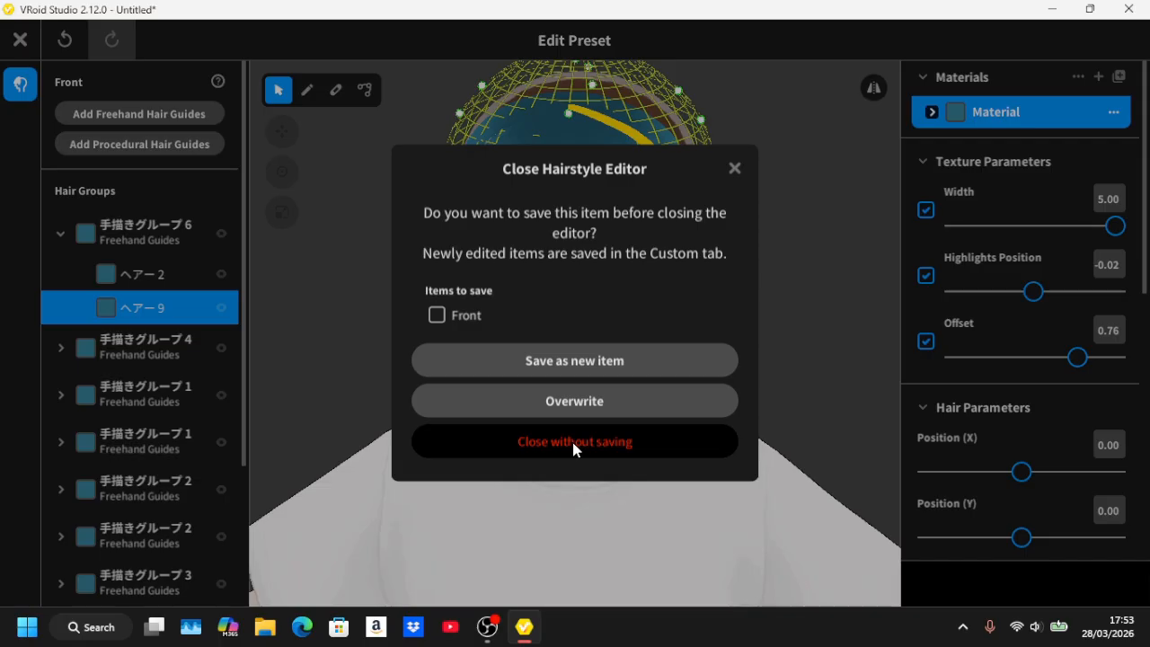
{"action": "left_click", "coordinate": [571, 440]}
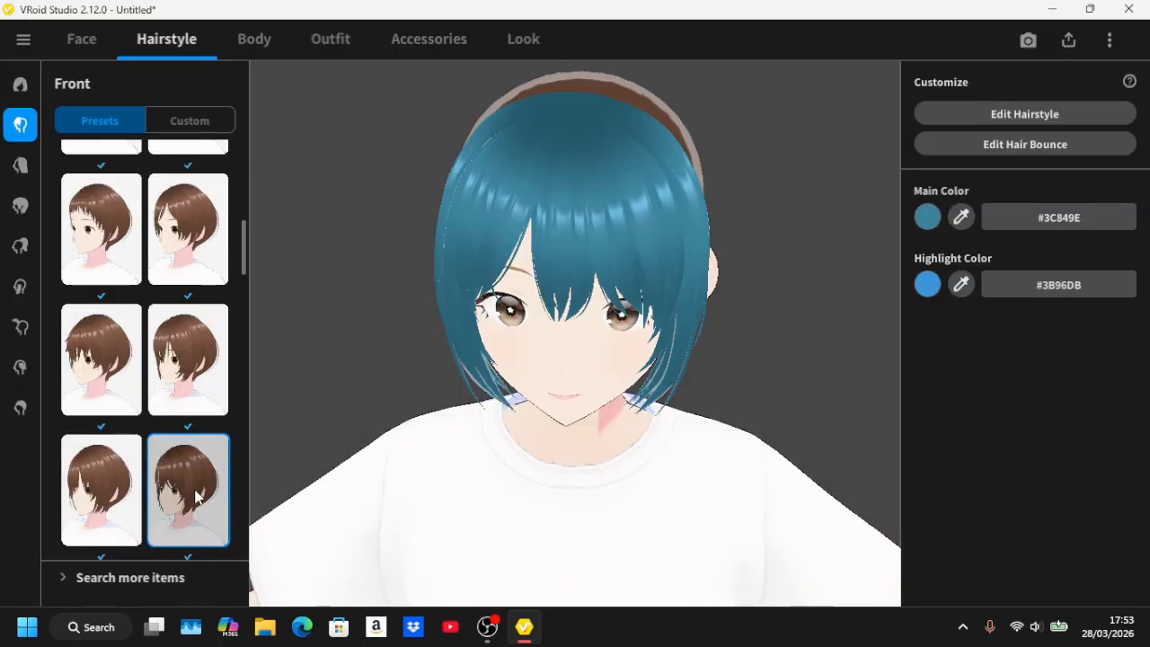
Apply the shoulder-length back hair preset with loose, slightly flared ends to cover the back of the head.
{"action": "left_click", "coordinate": [19, 164]}
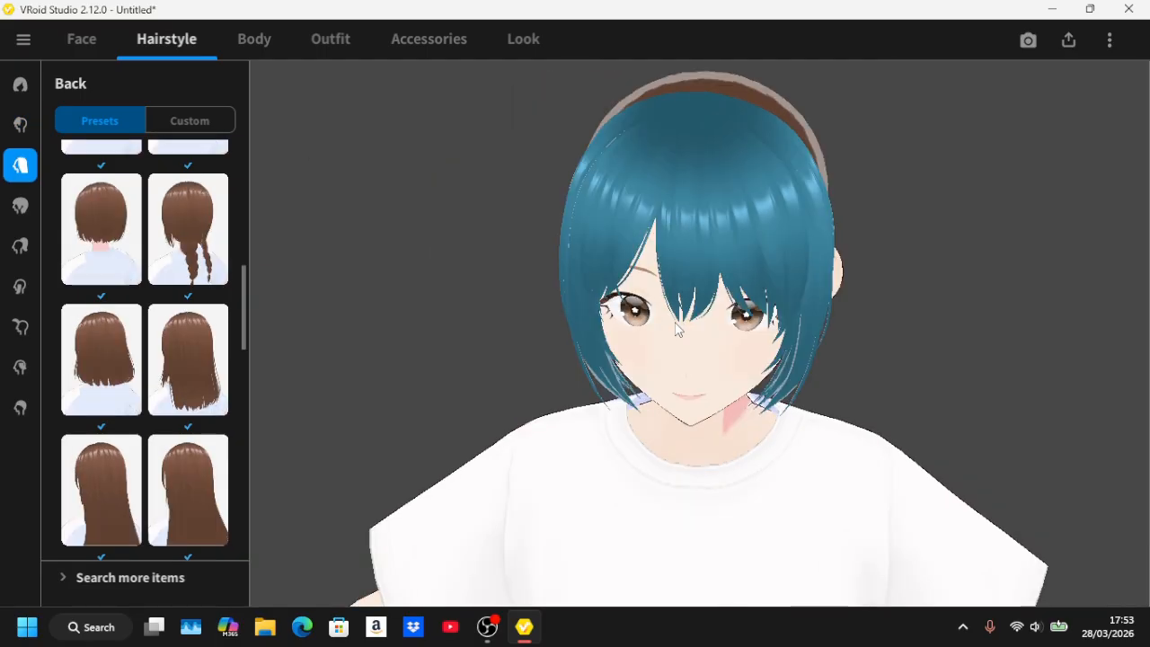
{"action": "mouse_move", "coordinate": [574, 305]}
{"action": "left_mouse_down"}
{"action": "mouse_move", "coordinate": [533, 306]}
{"action": "mouse_move", "coordinate": [574, 307]}
{"action": "left_mouse_up"}
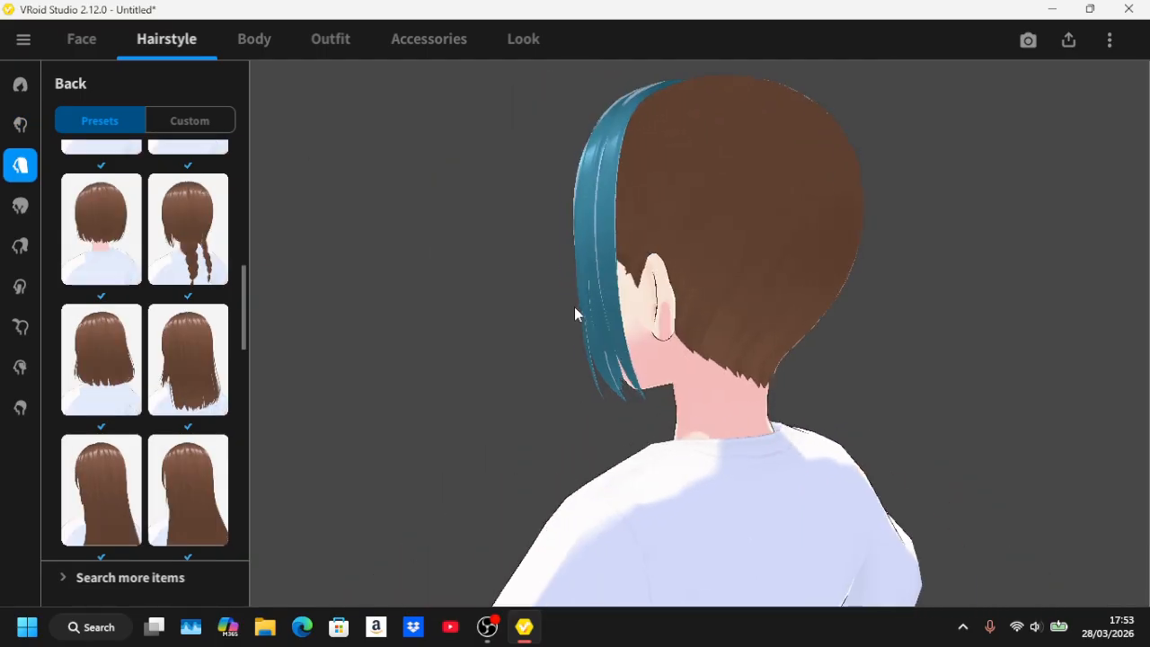
{"action": "mouse_move", "coordinate": [591, 383]}
{"action": "left_mouse_down"}
{"action": "mouse_move", "coordinate": [585, 367]}
{"action": "mouse_move", "coordinate": [545, 380]}
{"action": "mouse_move", "coordinate": [619, 386]}
{"action": "mouse_move", "coordinate": [569, 406]}
{"action": "mouse_move", "coordinate": [585, 441]}
{"action": "mouse_move", "coordinate": [569, 360]}
{"action": "mouse_move", "coordinate": [572, 381]}
{"action": "left_mouse_up"}
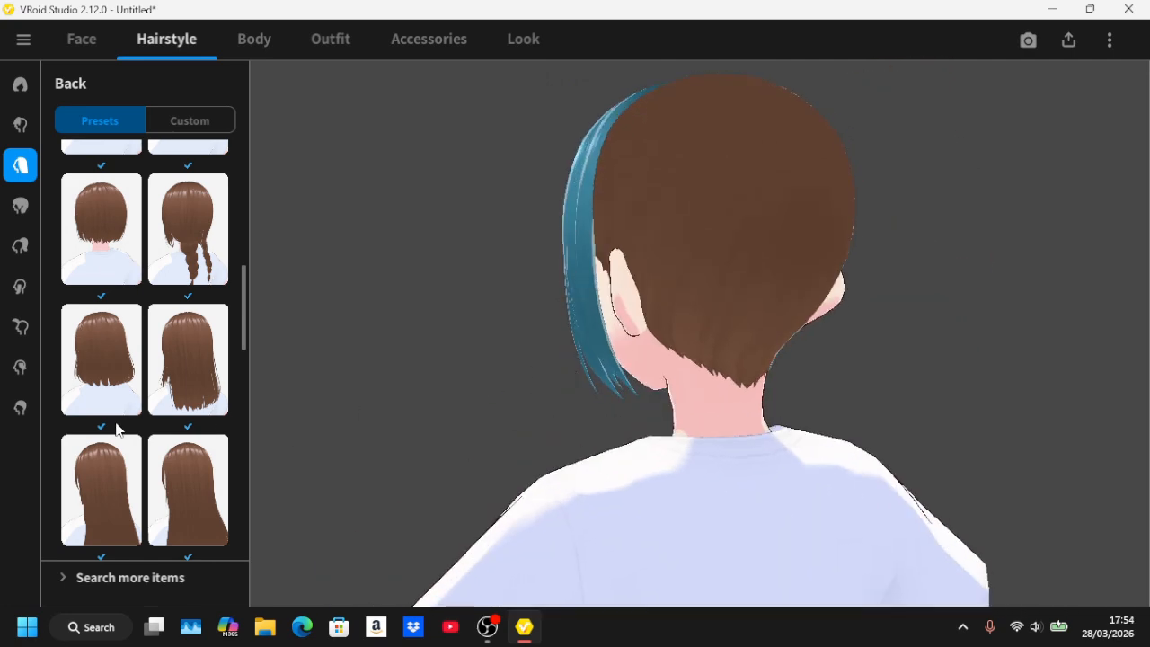
{"action": "left_click", "coordinate": [89, 371]}
{"action": "left_click_drag", "start_coordinate": [440, 391], "coordinate": [507, 403]}
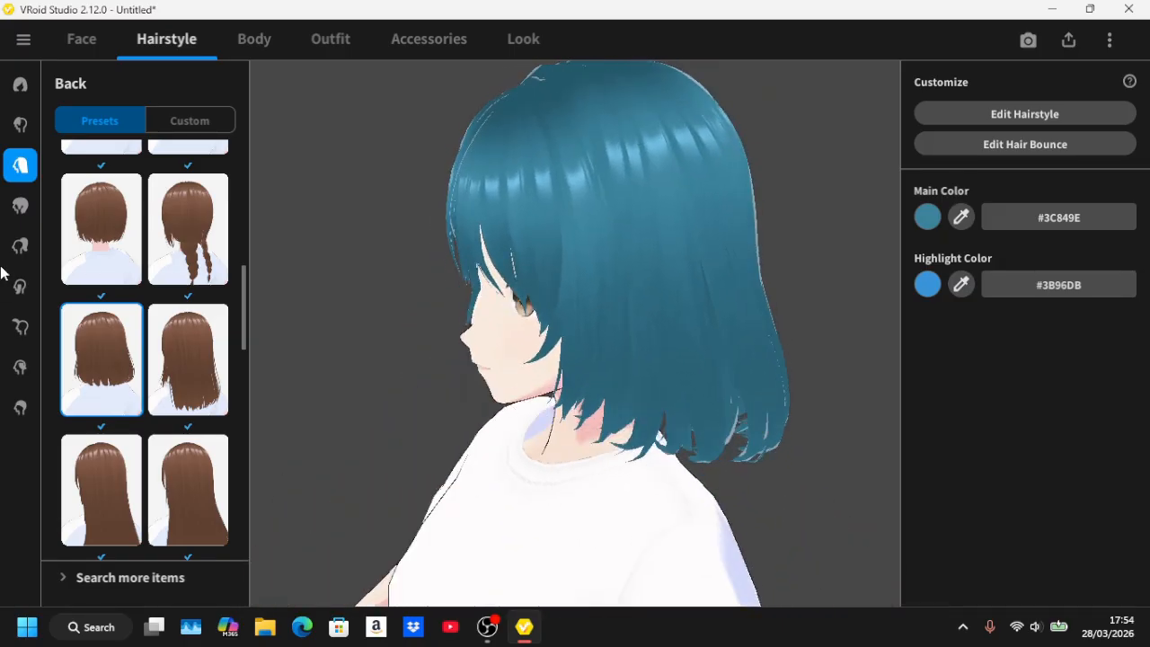
Replace the front hair with the preset just before the current one, with pointed strands across the forehead.
{"action": "left_click", "coordinate": [19, 124]}
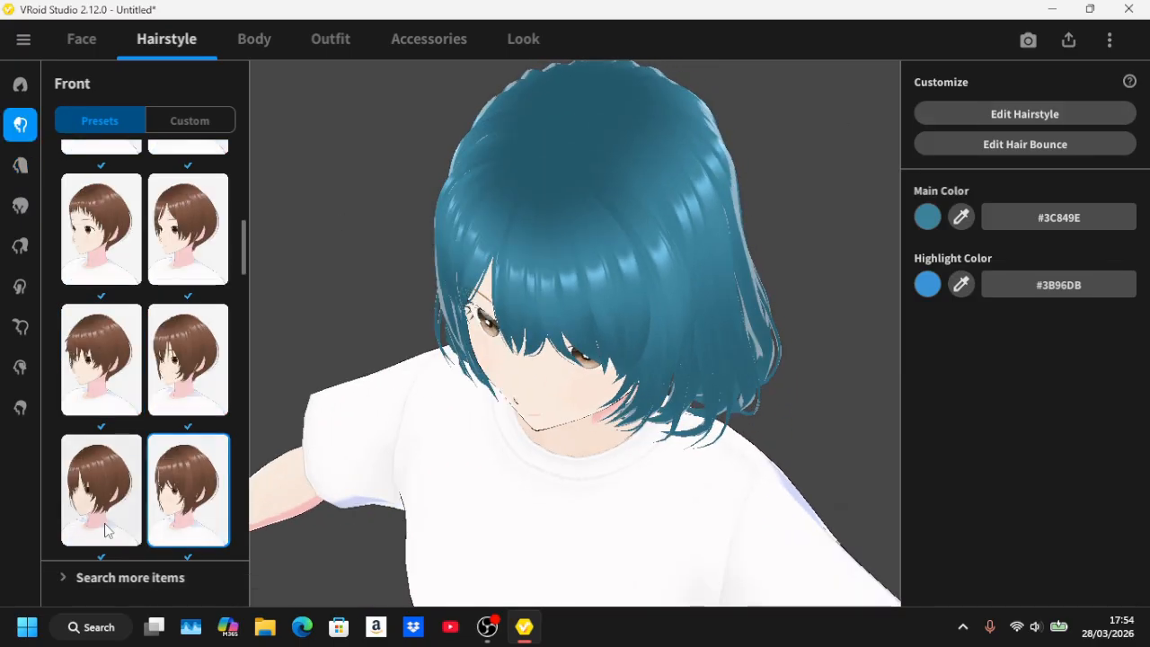
{"action": "left_click", "coordinate": [77, 526]}
{"action": "right_click_drag", "start_coordinate": [501, 314], "coordinate": [521, 286]}
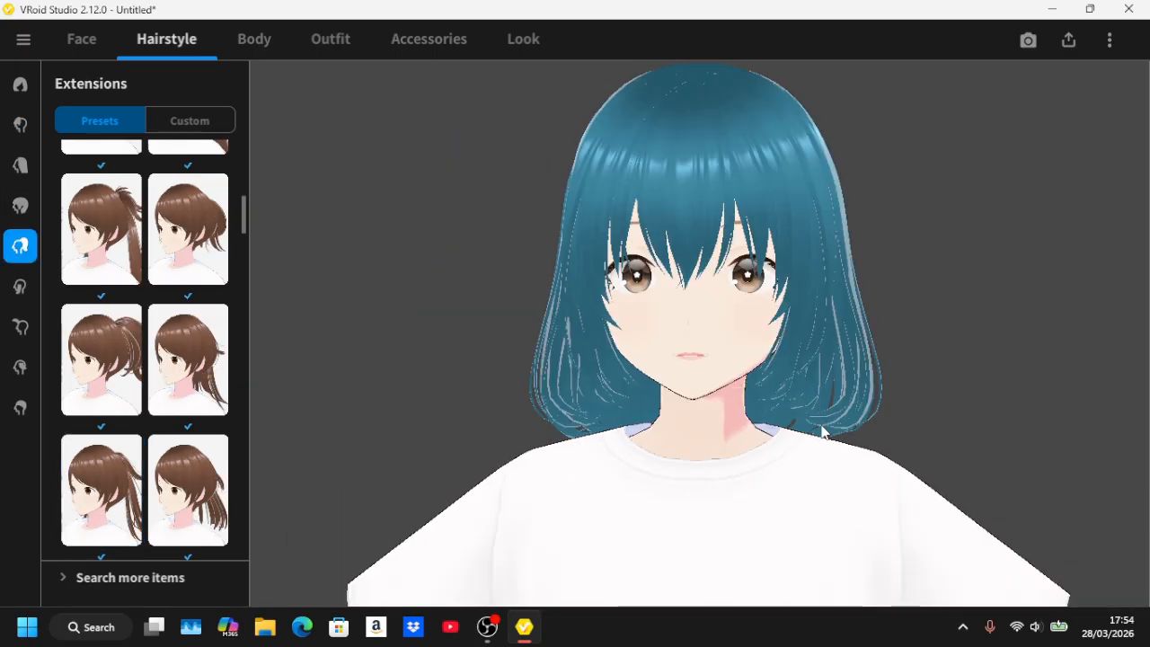
Try the subtle short extensions preset beside the high ponytail one and inspect the hair from the side and front.
{"action": "right_click_drag", "start_coordinate": [821, 426], "coordinate": [634, 392]}
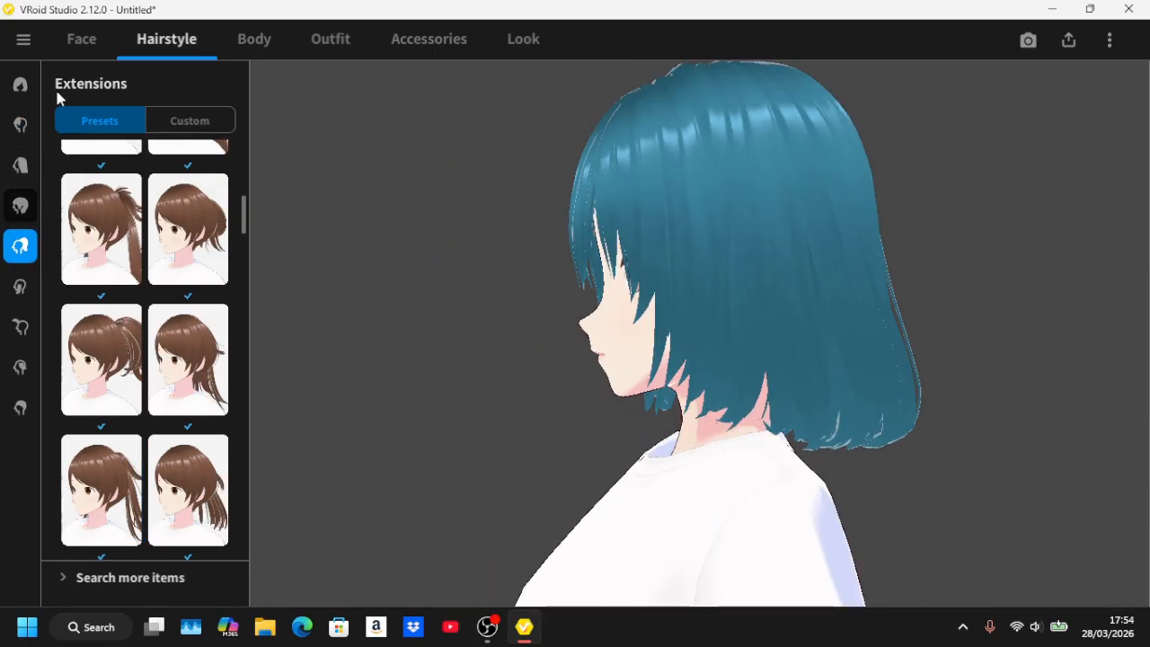
{"action": "right_click_drag", "start_coordinate": [553, 263], "coordinate": [602, 272]}
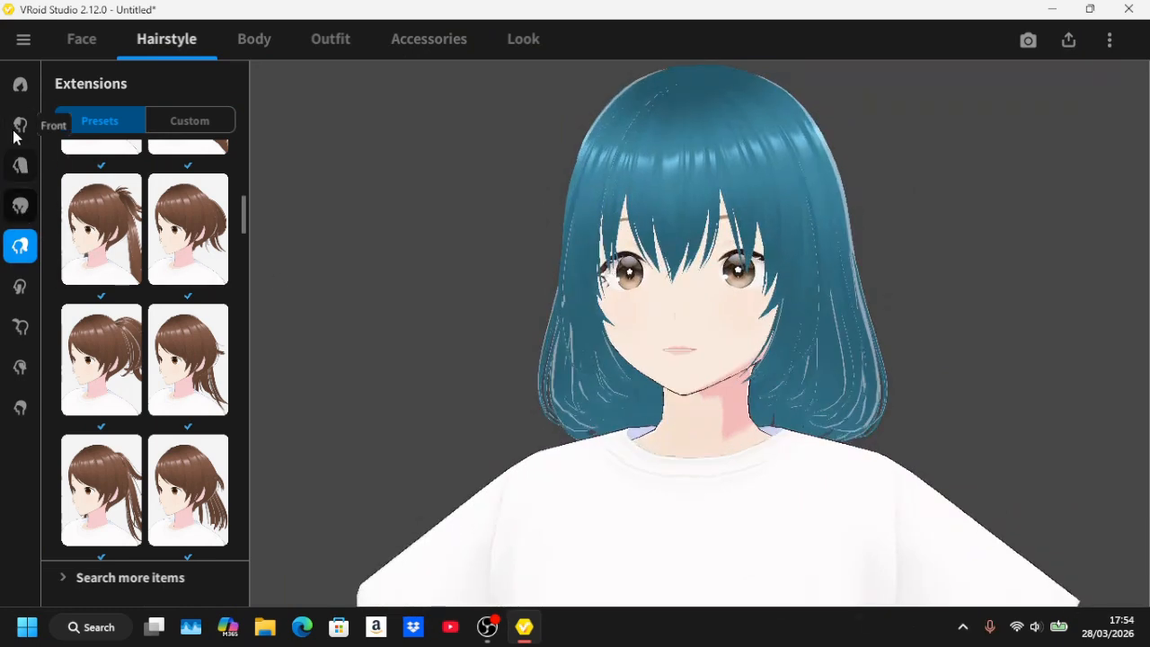
{"action": "mouse_move", "coordinate": [826, 308]}
{"action": "right_mouse_down"}
{"action": "mouse_move", "coordinate": [754, 303]}
{"action": "mouse_move", "coordinate": [860, 308]}
{"action": "mouse_move", "coordinate": [791, 303]}
{"action": "mouse_move", "coordinate": [847, 308]}
{"action": "mouse_move", "coordinate": [832, 308]}
{"action": "right_mouse_up"}
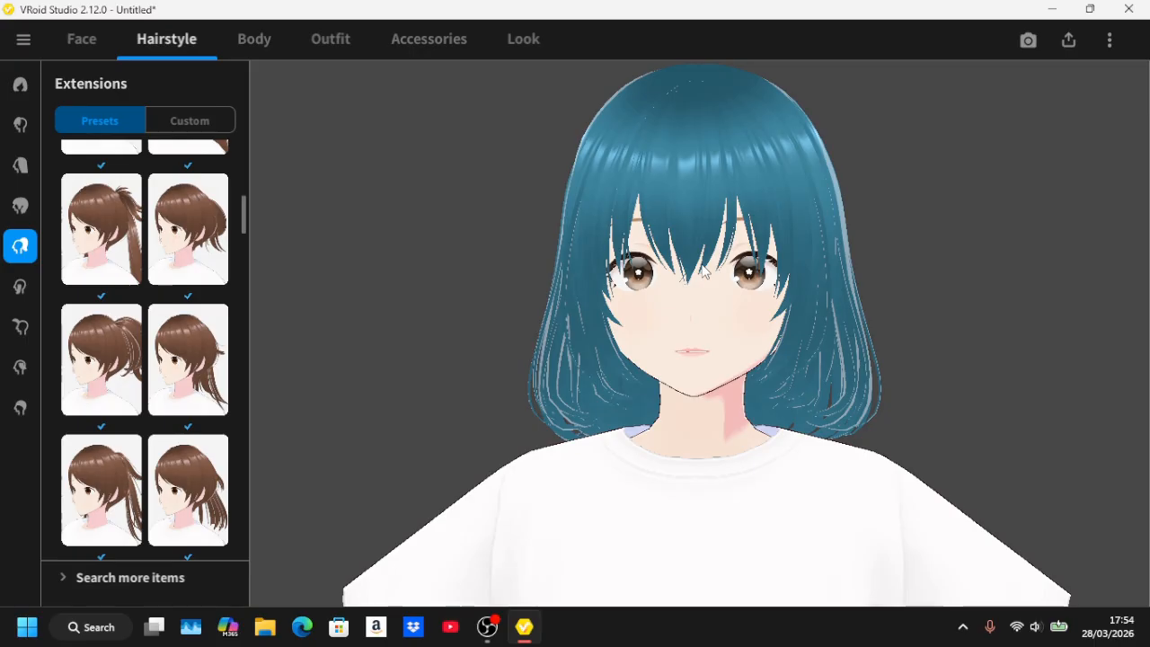
{"action": "right_click_drag", "start_coordinate": [779, 343], "coordinate": [706, 341]}
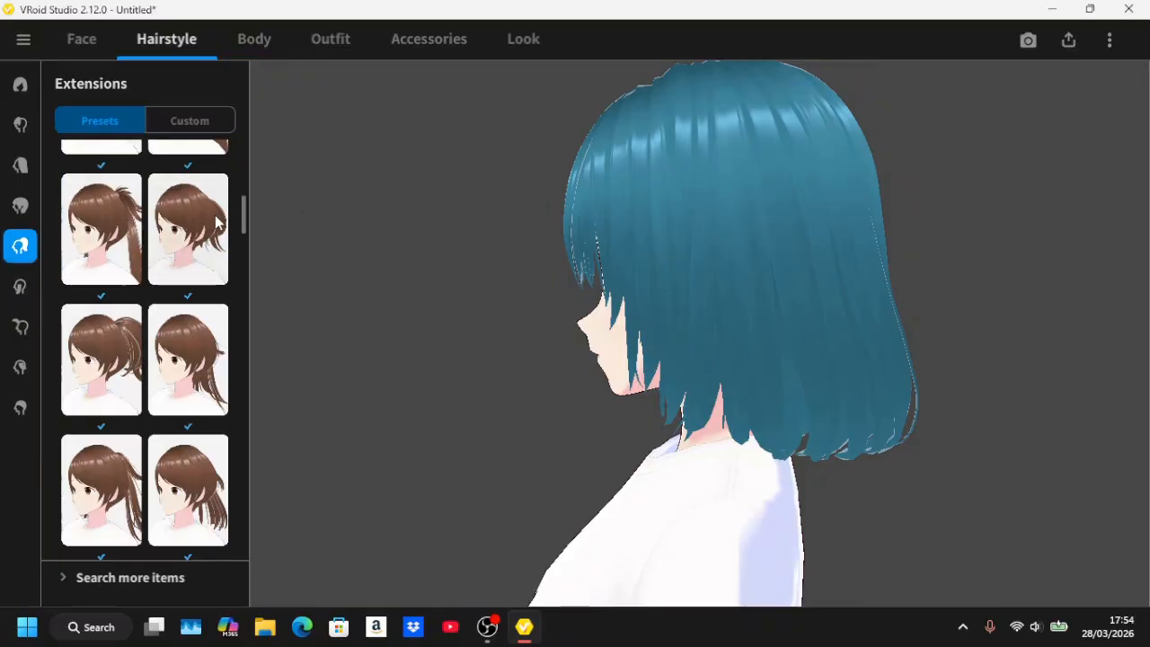
{"action": "left_click_drag", "start_coordinate": [240, 216], "coordinate": [242, 182]}
{"action": "left_click", "coordinate": [187, 323]}
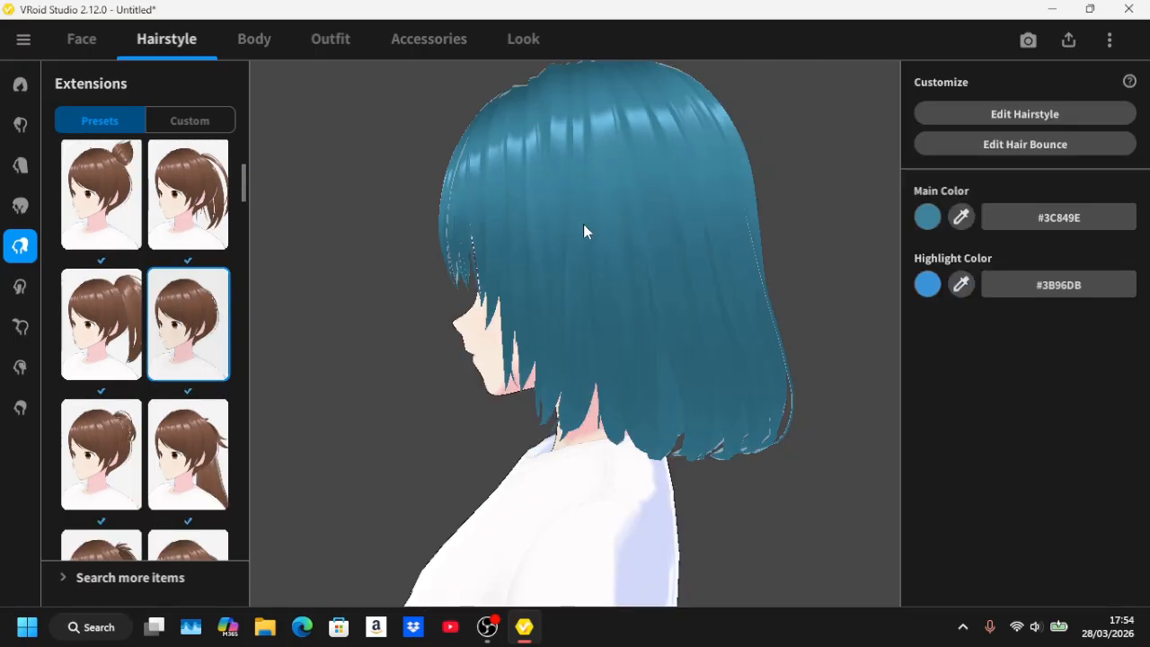
{"action": "left_click_drag", "start_coordinate": [629, 233], "coordinate": [673, 223]}
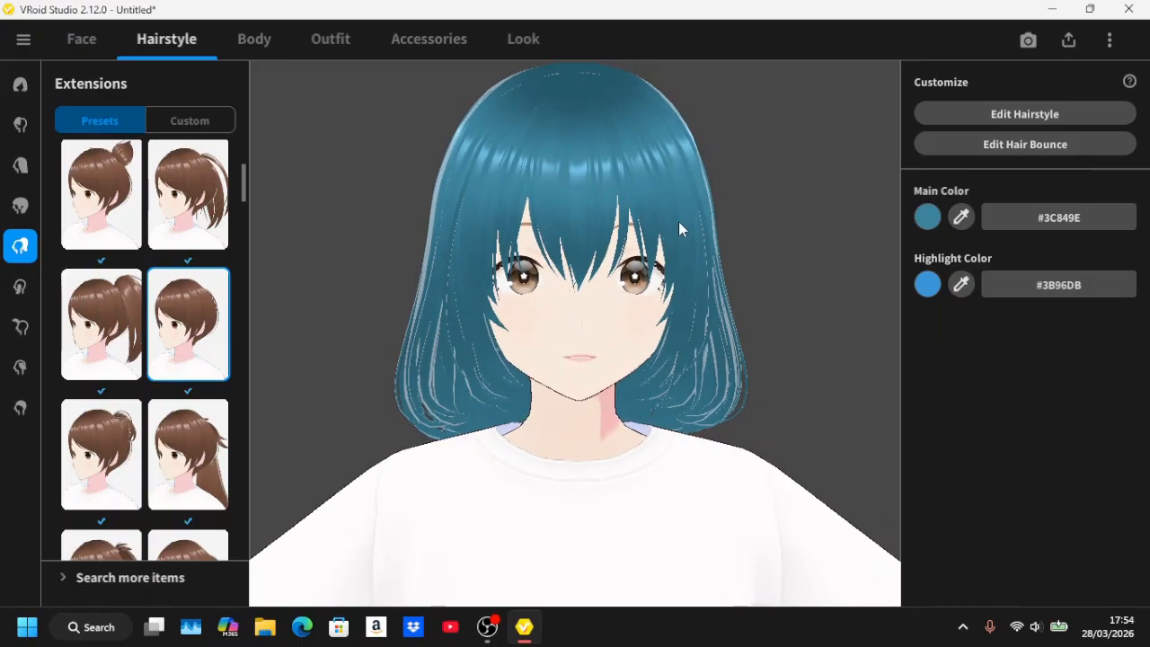
{"action": "scroll", "coordinate": [679, 221], "scroll_direction": "down", "scroll_amount": 3}
{"action": "mouse_move", "coordinate": [678, 221]}
{"action": "left_mouse_down"}
{"action": "mouse_move", "coordinate": [576, 220]}
{"action": "mouse_move", "coordinate": [678, 223]}
{"action": "left_mouse_up"}
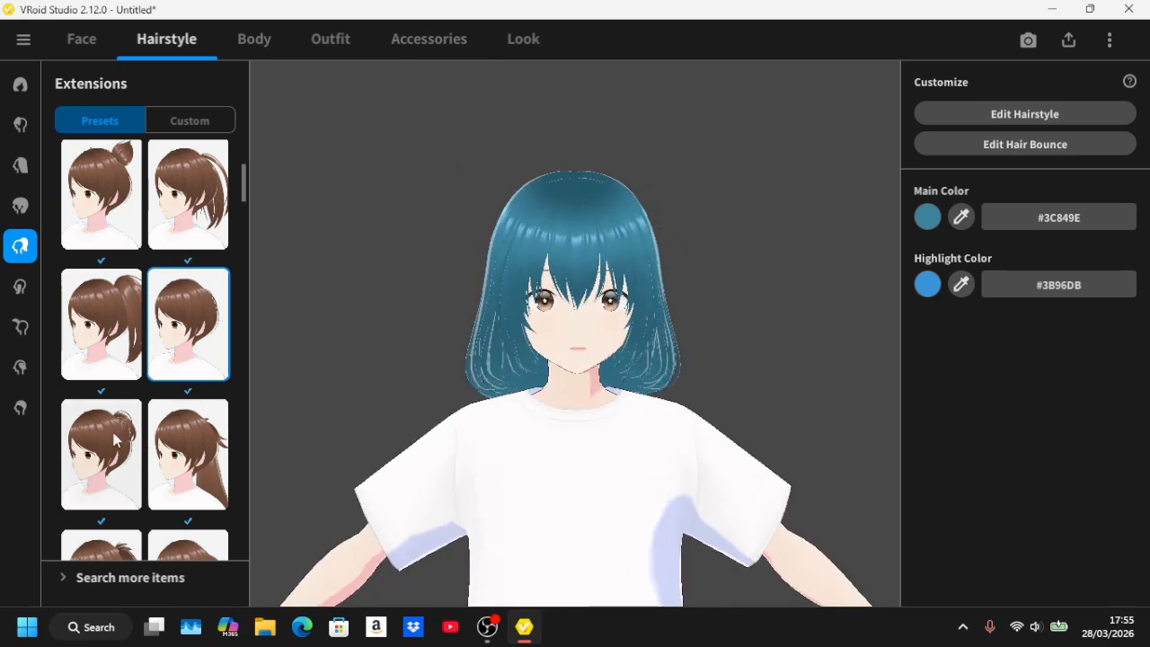
Apply the high ponytail extensions preset that gives the character twin tails.
{"action": "left_click", "coordinate": [126, 346]}
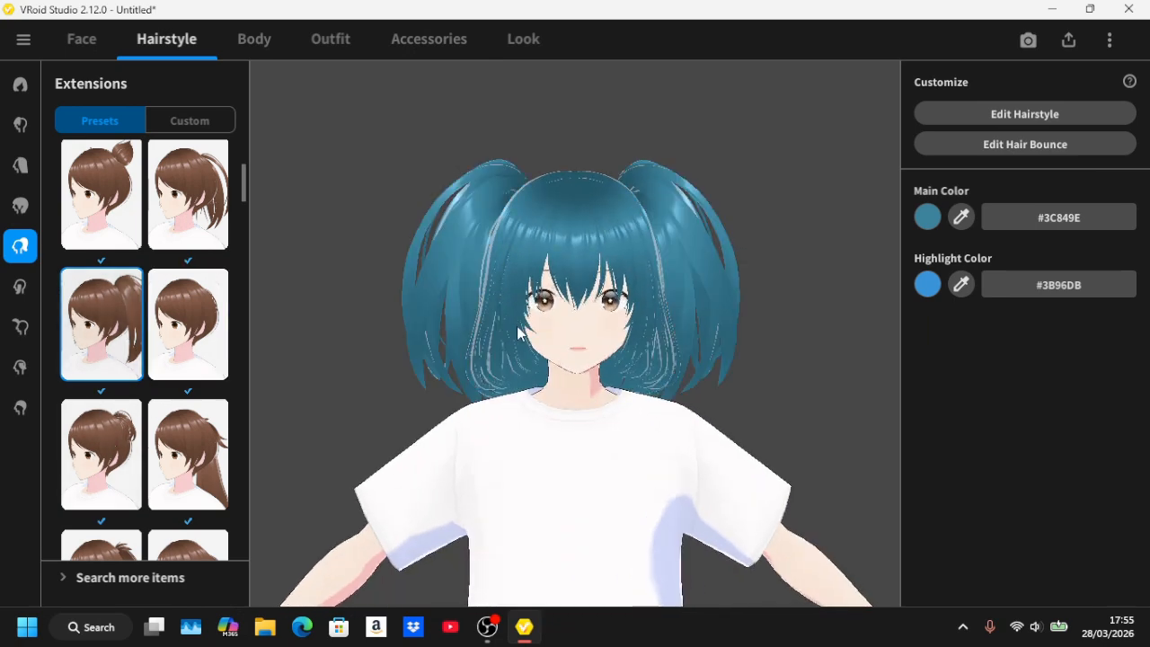
{"action": "left_click_drag", "start_coordinate": [512, 332], "coordinate": [557, 307]}
{"action": "right_click_drag", "start_coordinate": [557, 307], "coordinate": [514, 329]}
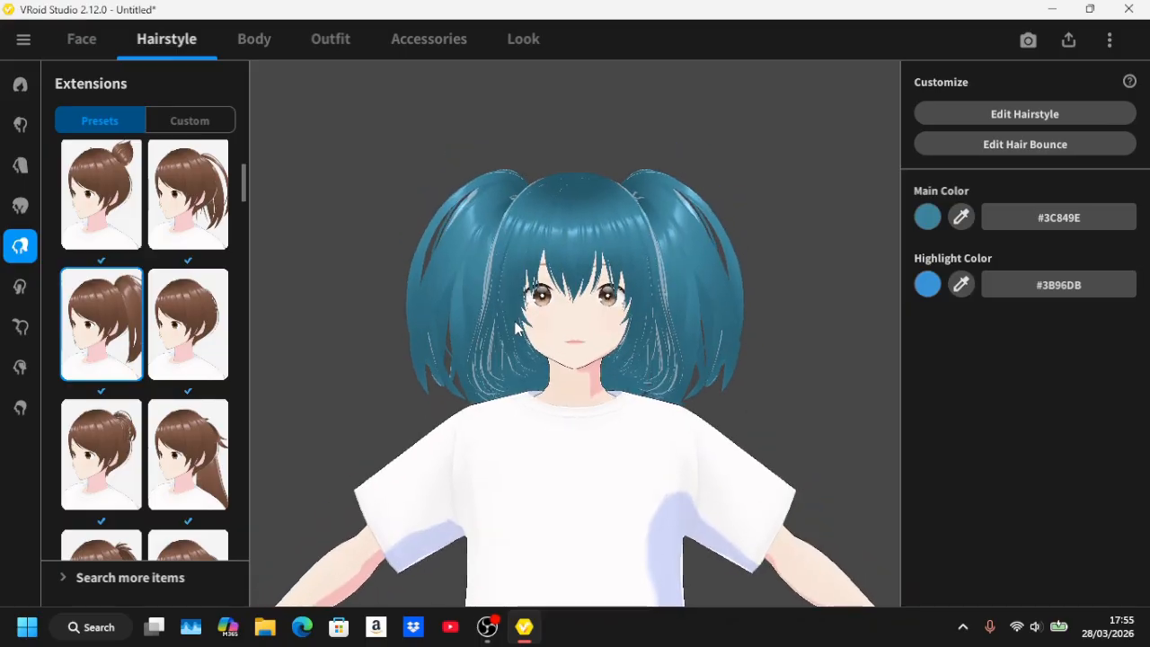
Apply the second side hair preset after the empty option to add thin strands reaching the shoulders.
{"action": "left_click", "coordinate": [27, 288]}
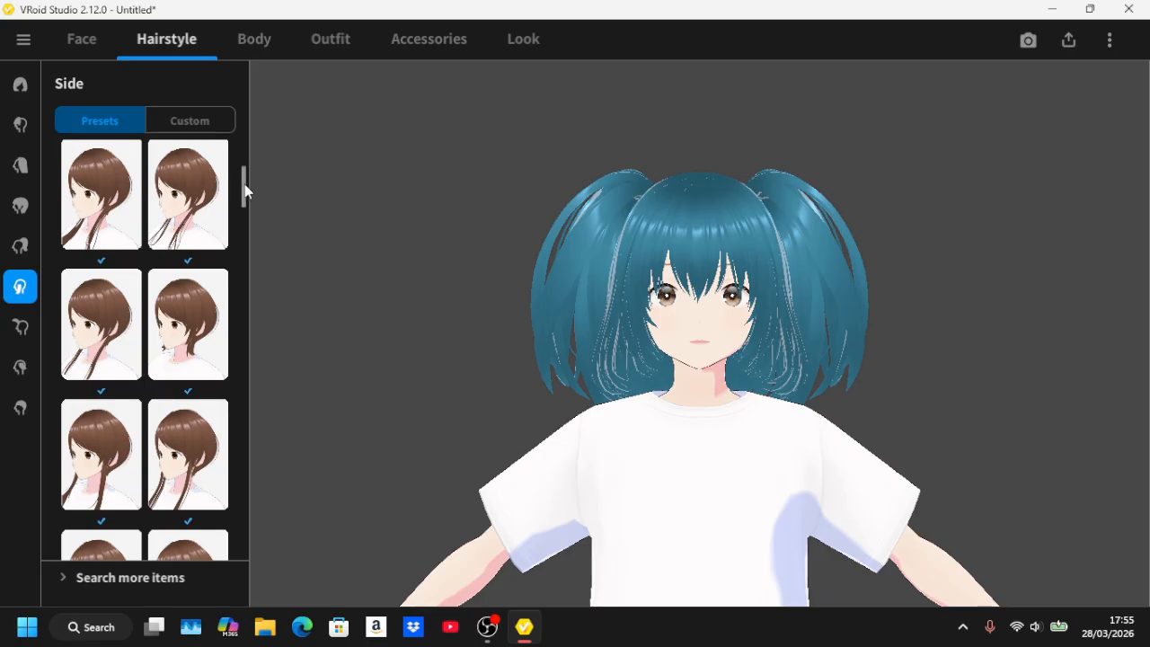
{"action": "left_click_drag", "start_coordinate": [245, 192], "coordinate": [247, 165]}
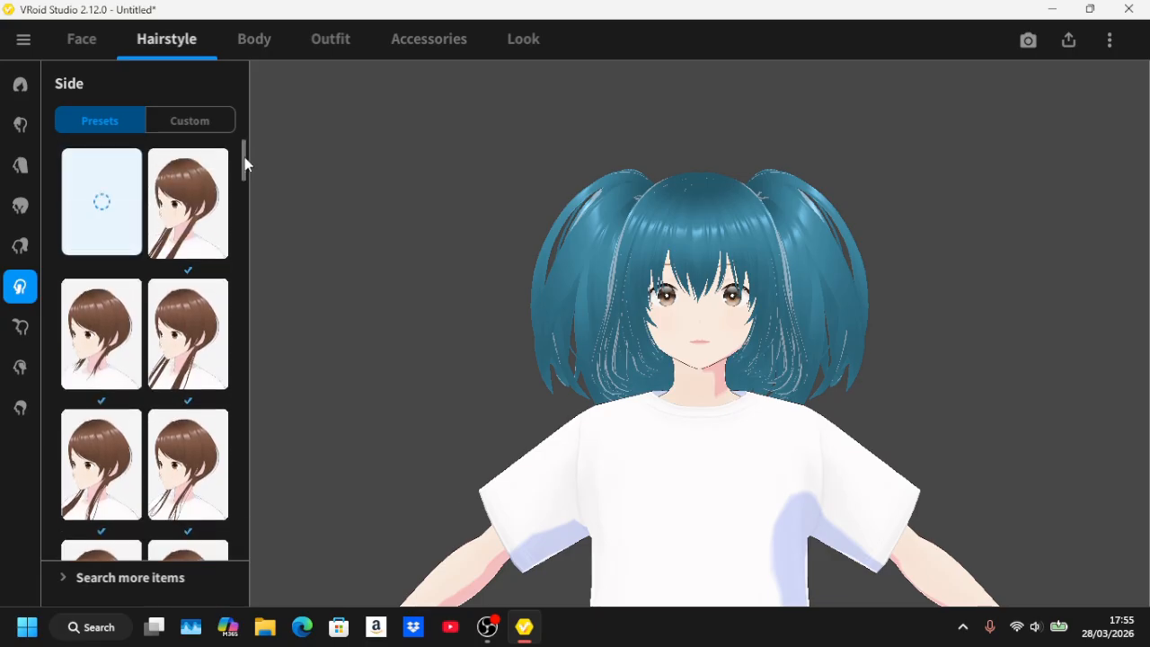
{"action": "left_click", "coordinate": [108, 309]}
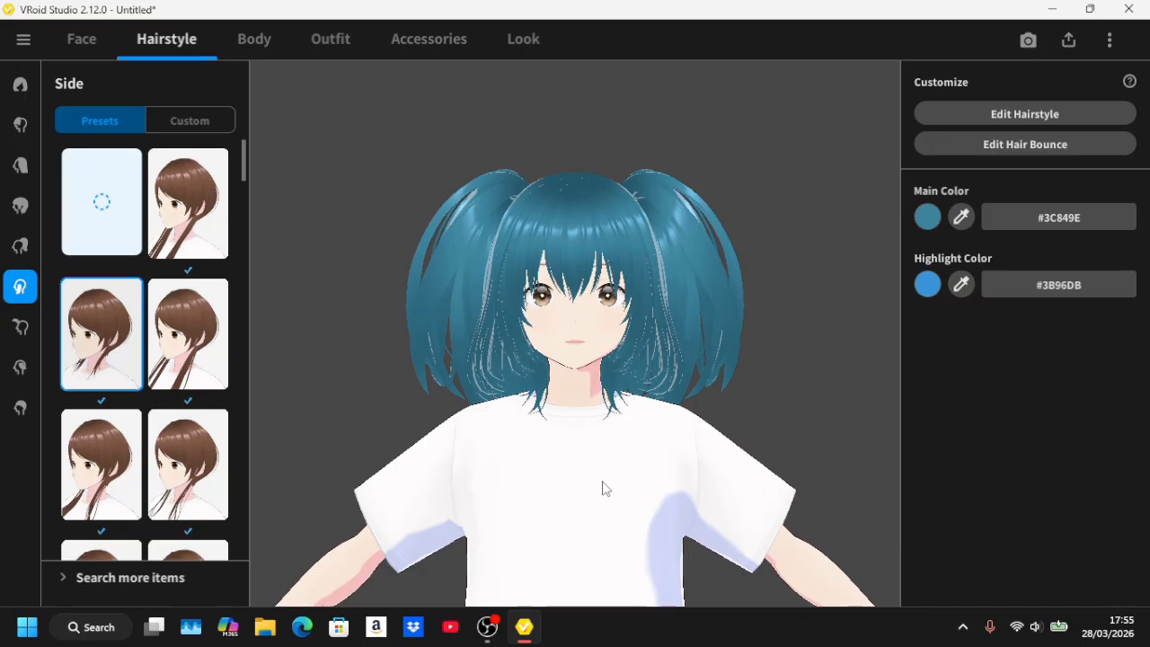
{"action": "mouse_move", "coordinate": [602, 488]}
{"action": "left_mouse_down"}
{"action": "mouse_move", "coordinate": [531, 477]}
{"action": "mouse_move", "coordinate": [652, 503]}
{"action": "mouse_move", "coordinate": [616, 495]}
{"action": "left_mouse_up"}
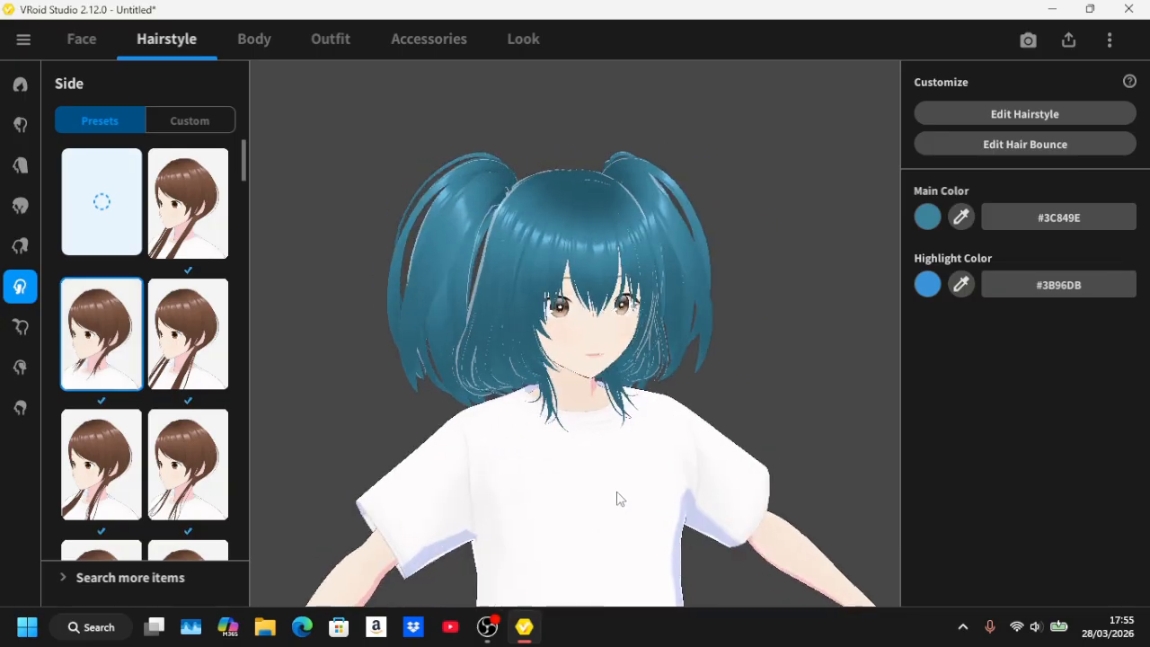
Apply the first ahoge preset after the empty option to add small stray hairs on top, and browse further ahoge presets.
{"action": "left_click", "coordinate": [18, 330]}
{"action": "left_click_drag", "start_coordinate": [604, 316], "coordinate": [571, 313]}
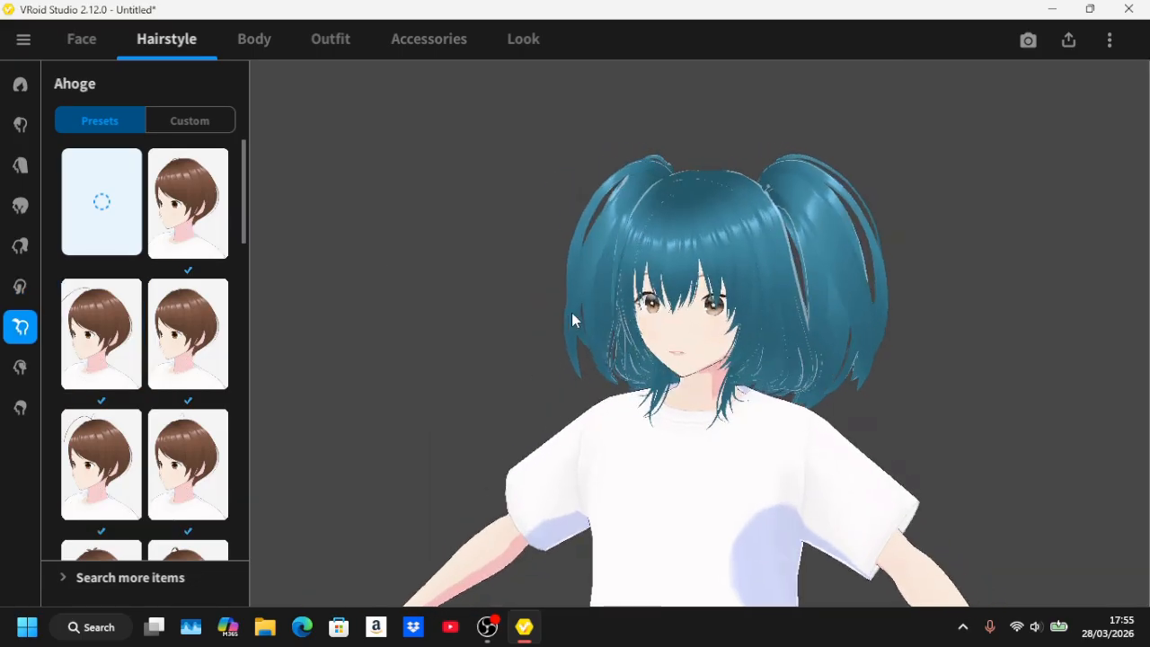
{"action": "left_click", "coordinate": [175, 231]}
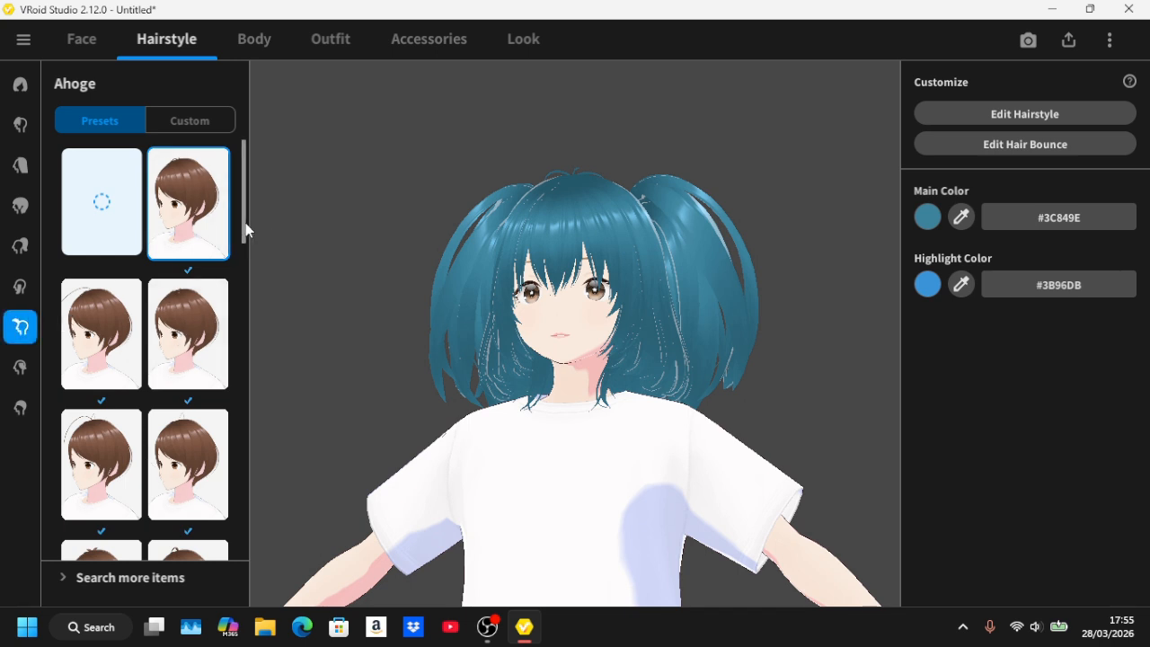
{"action": "left_click_drag", "start_coordinate": [246, 230], "coordinate": [243, 283]}
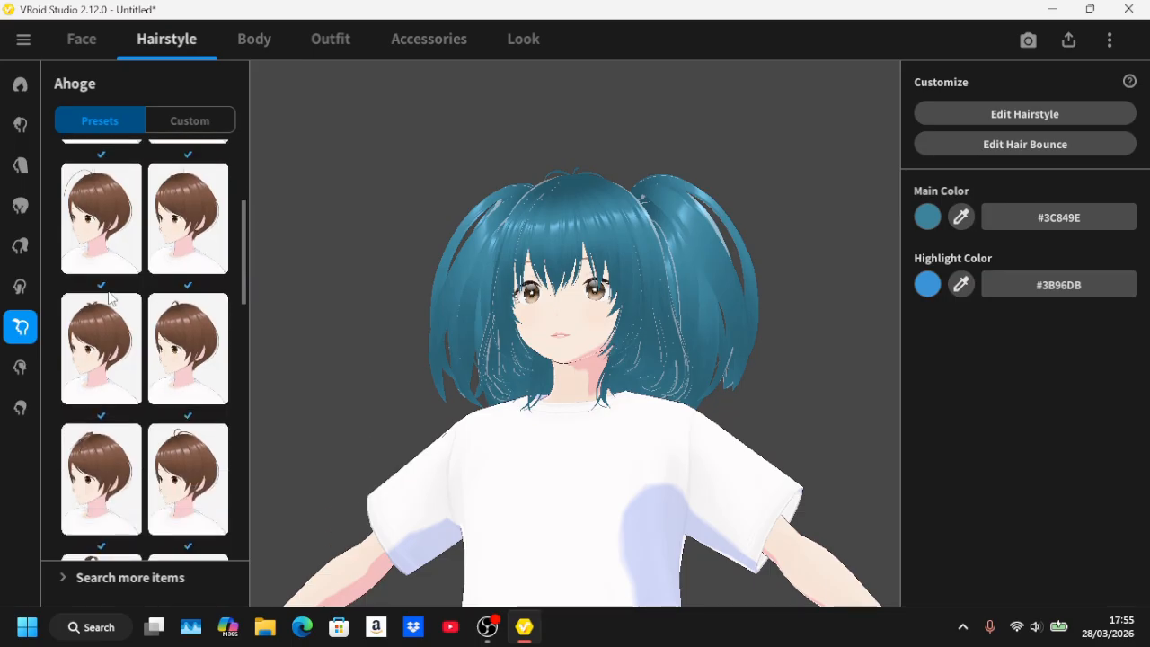
Try the curled ahoge preset, and apply the preset beside it with short split tufts on top of the head.
{"action": "left_click", "coordinate": [197, 309]}
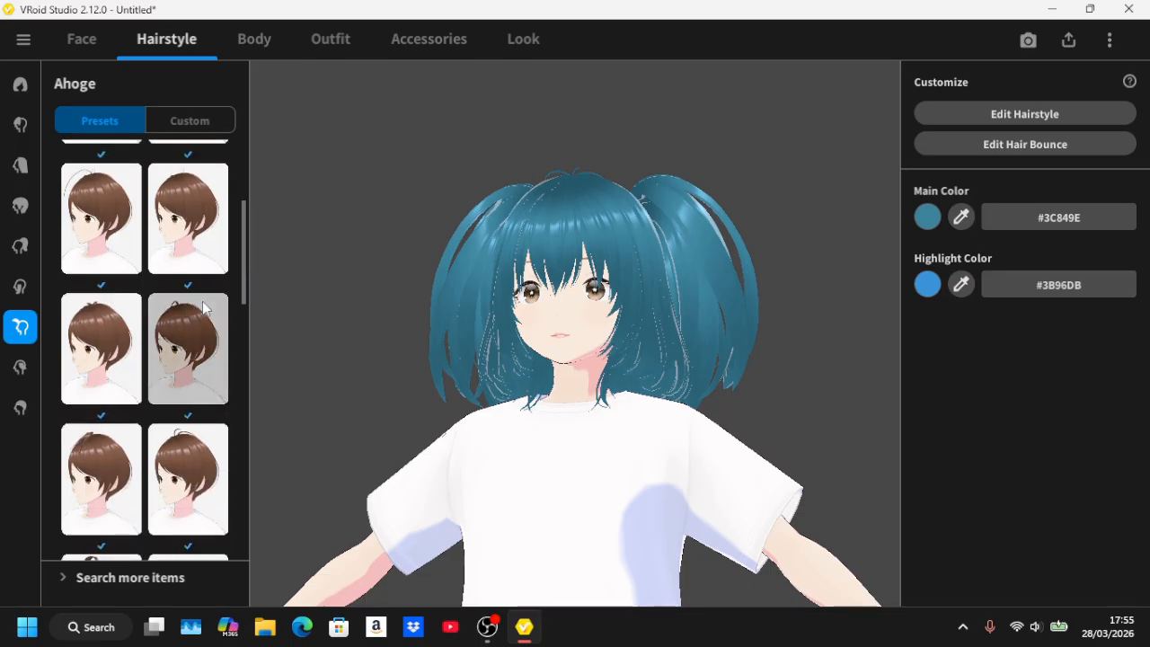
{"action": "left_click", "coordinate": [198, 214]}
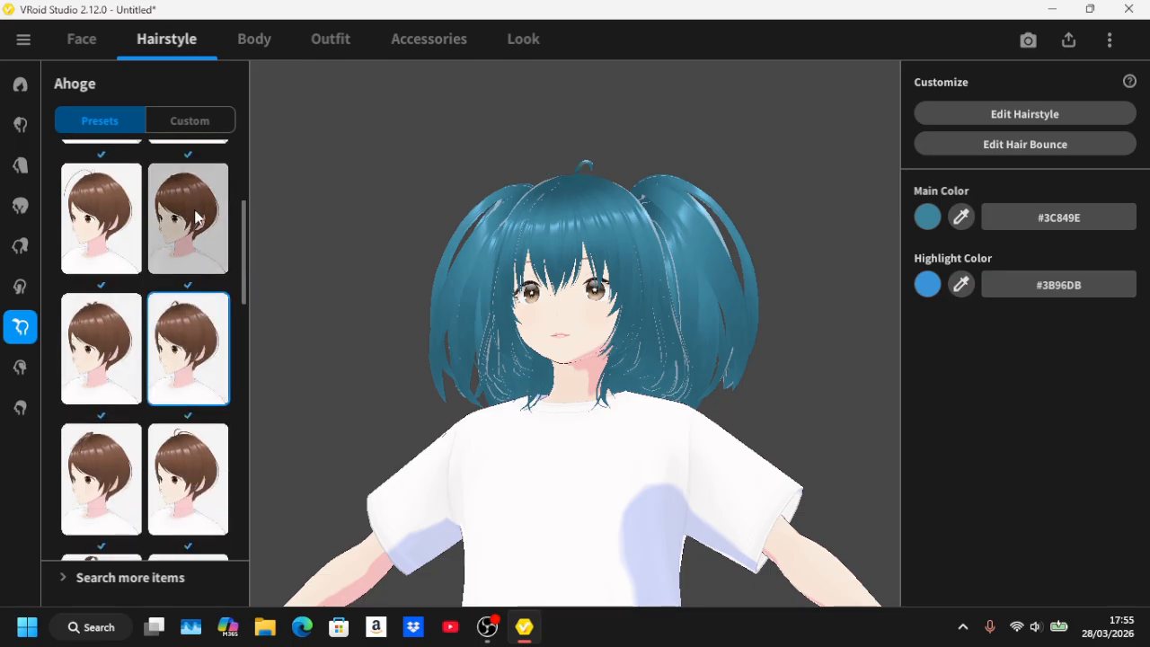
{"action": "left_click", "coordinate": [77, 378]}
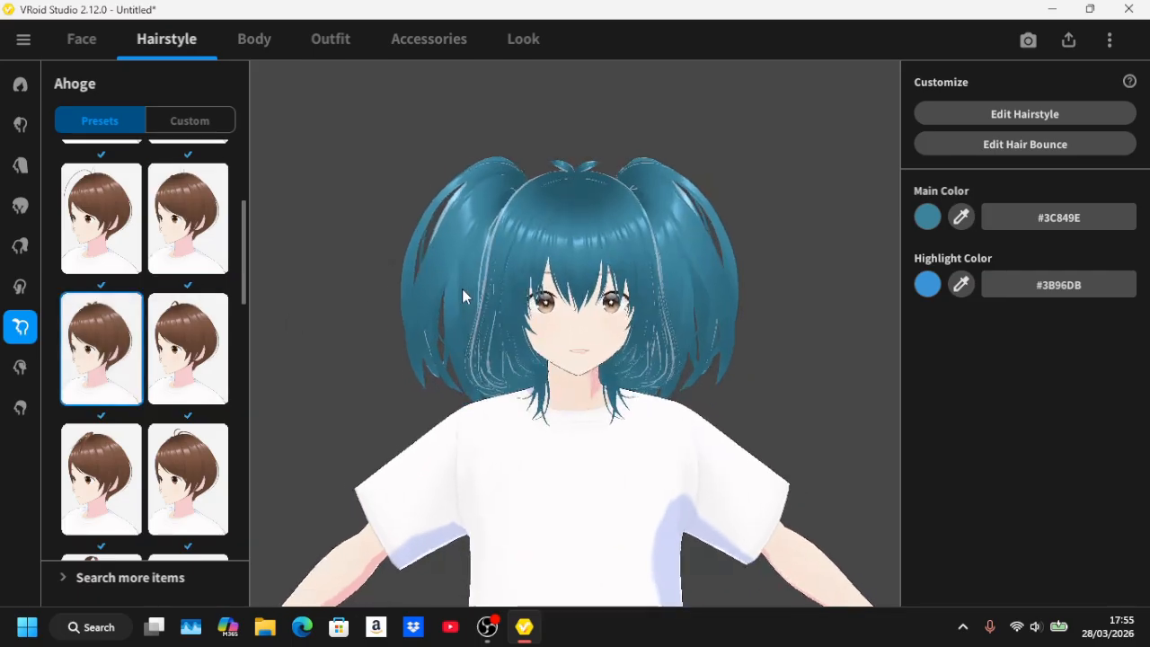
In the extra hair category, try the curled-loop preset and the beaded braid preset beside it.
{"action": "left_click", "coordinate": [27, 365]}
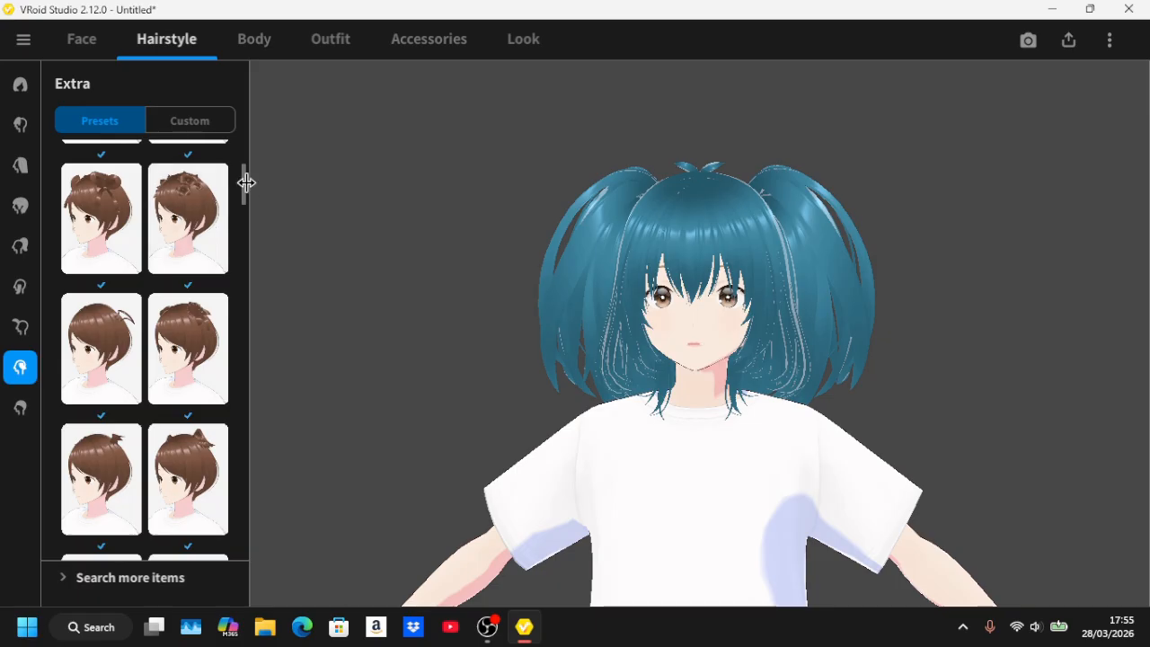
{"action": "scroll", "coordinate": [242, 184], "scroll_direction": "down", "scroll_amount": 1}
{"action": "left_click_drag", "start_coordinate": [240, 216], "coordinate": [232, 262]}
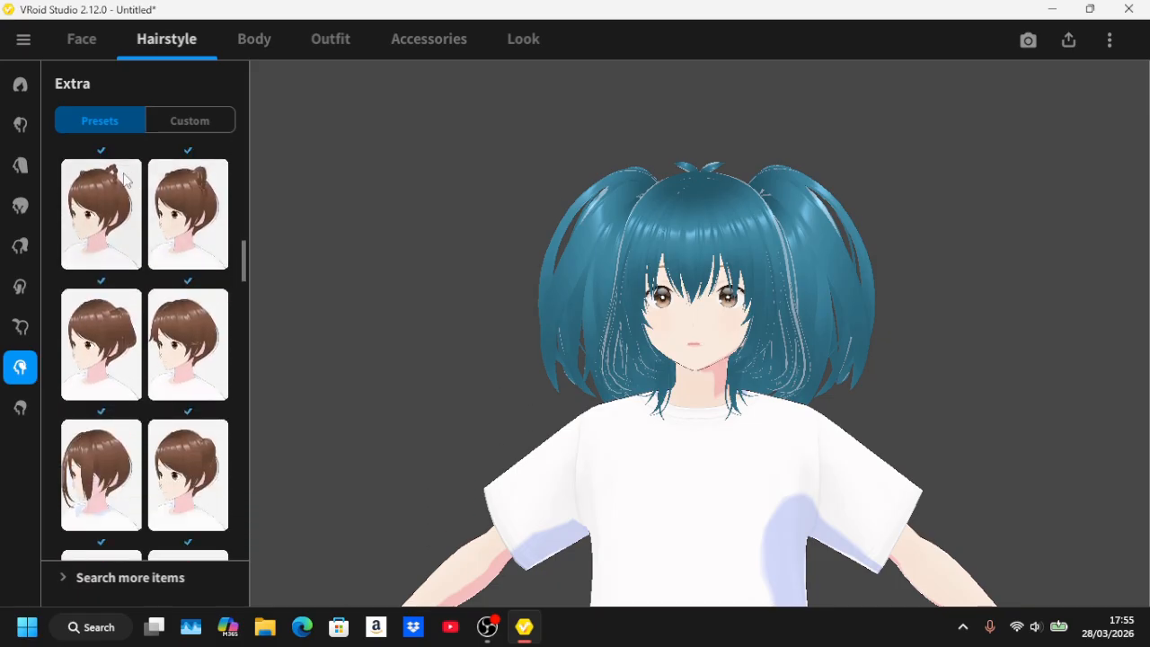
{"action": "left_click", "coordinate": [186, 202]}
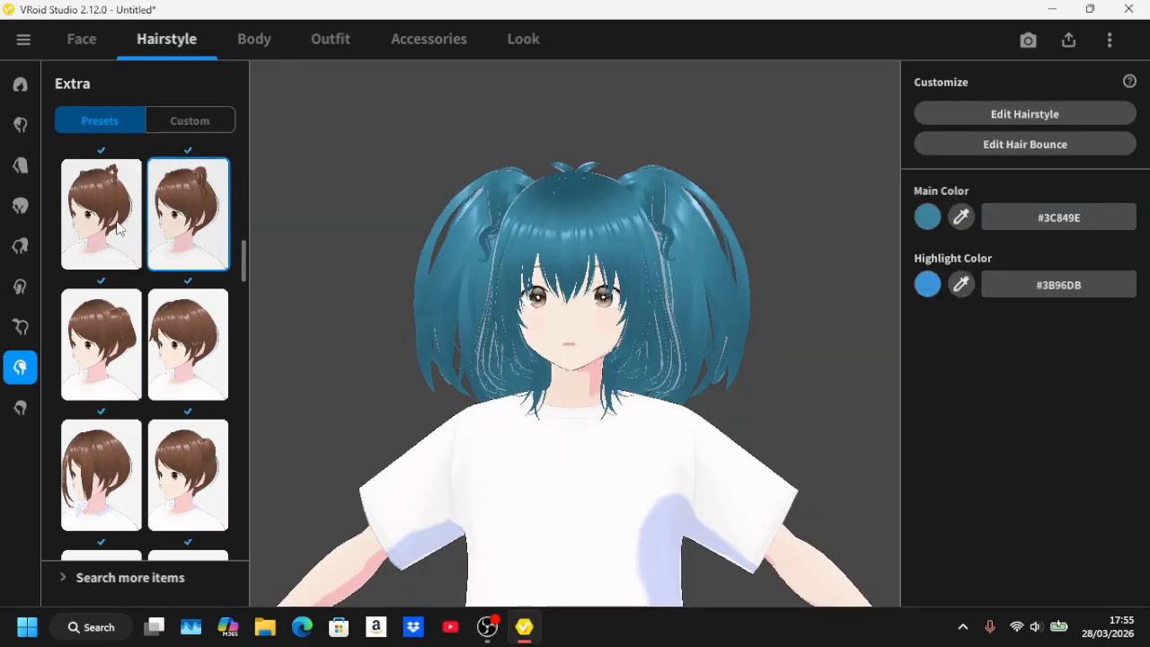
{"action": "left_click", "coordinate": [122, 229]}
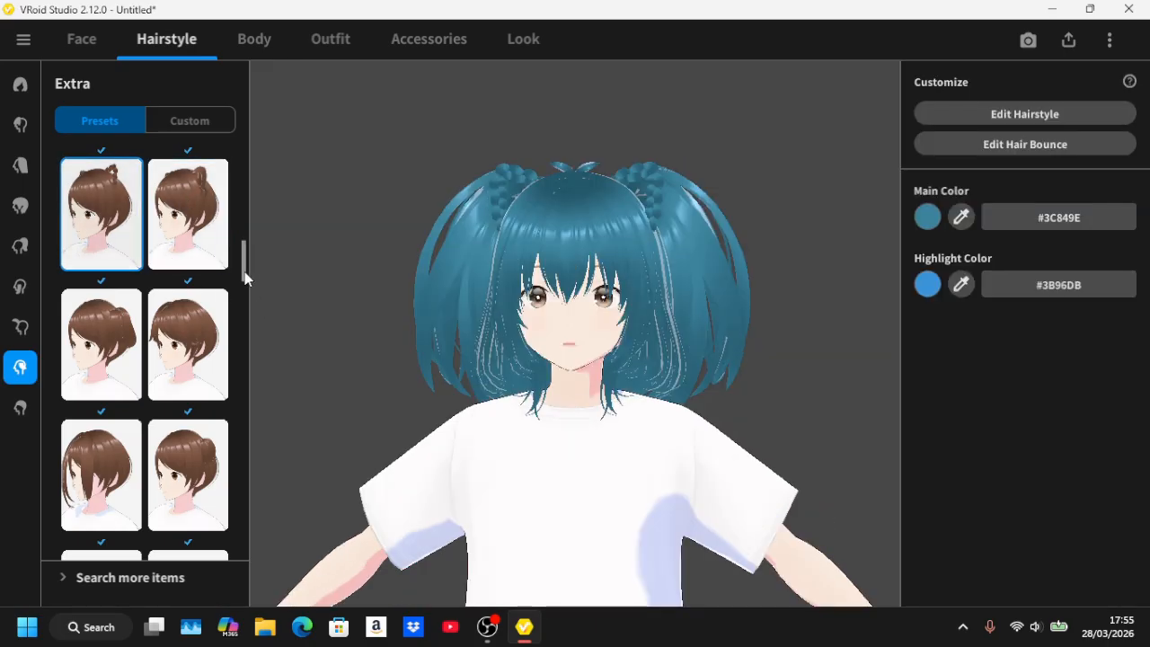
Try the subtle extra hair preset beside the low ponytail one and inspect the head from several angles.
{"action": "scroll", "coordinate": [149, 304], "scroll_direction": "up", "scroll_amount": 3}
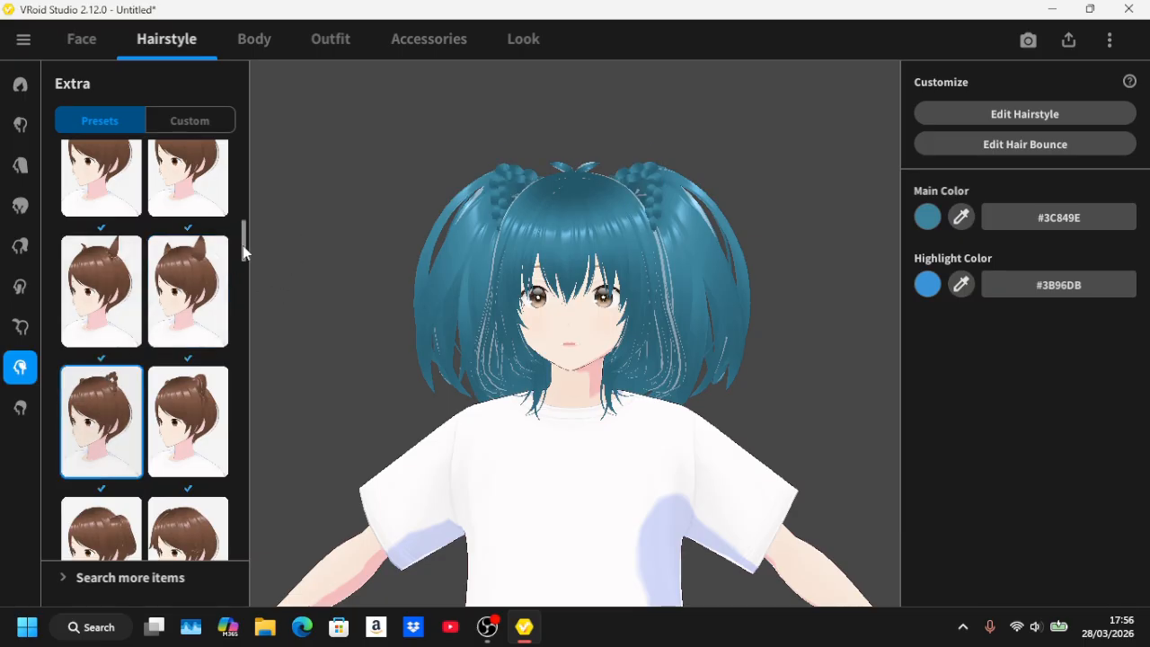
{"action": "left_click_drag", "start_coordinate": [243, 245], "coordinate": [243, 297]}
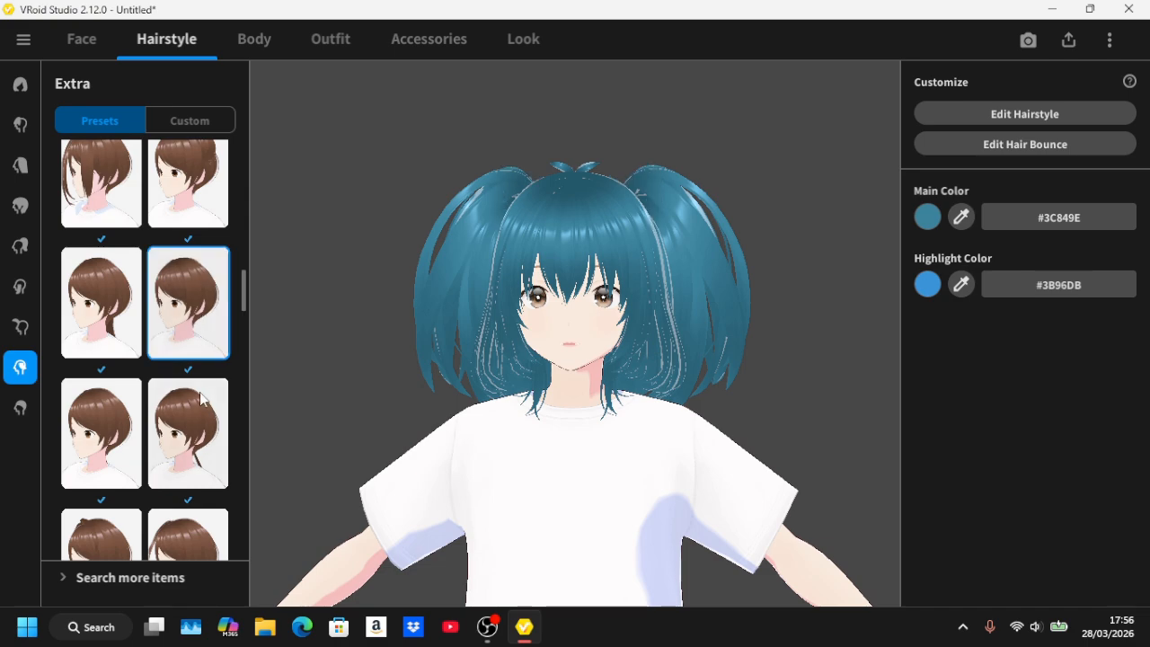
{"action": "mouse_move", "coordinate": [680, 370]}
{"action": "right_mouse_down"}
{"action": "mouse_move", "coordinate": [649, 386]}
{"action": "mouse_move", "coordinate": [710, 370]}
{"action": "mouse_move", "coordinate": [755, 414]}
{"action": "mouse_move", "coordinate": [800, 382]}
{"action": "mouse_move", "coordinate": [702, 407]}
{"action": "mouse_move", "coordinate": [687, 389]}
{"action": "right_mouse_up"}
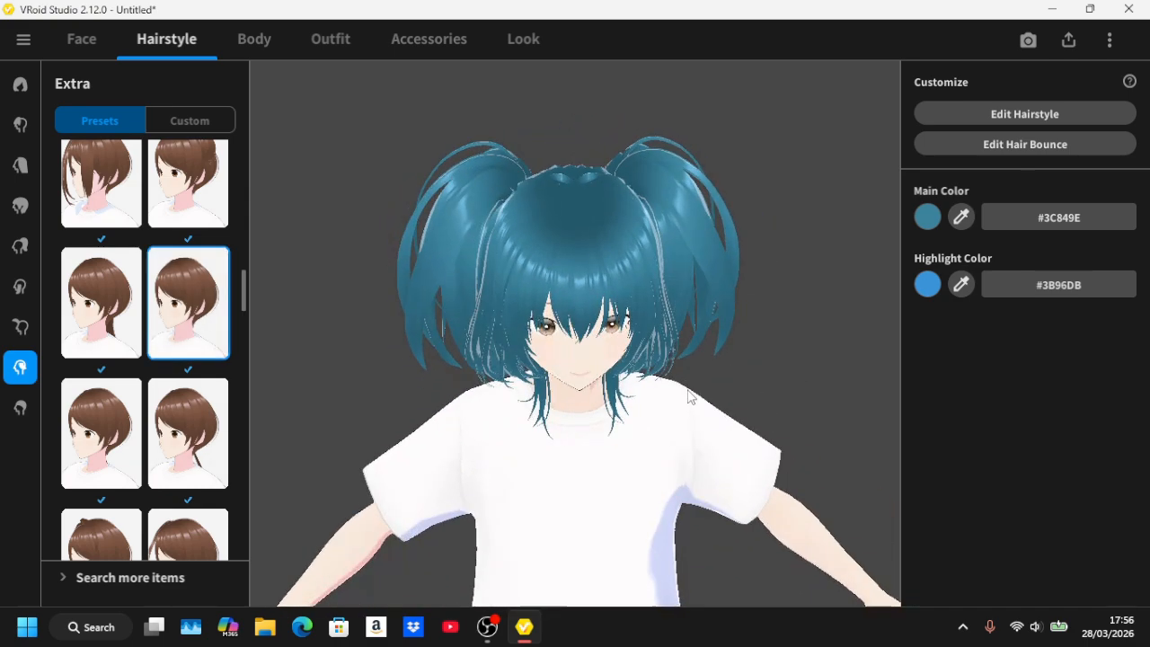
{"action": "right_click_drag", "start_coordinate": [547, 365], "coordinate": [529, 346]}
Try the looped side-bun extra preset, and apply the small side-strand preset directly below it, checking it from the side.
{"action": "left_click_drag", "start_coordinate": [245, 298], "coordinate": [244, 363]}
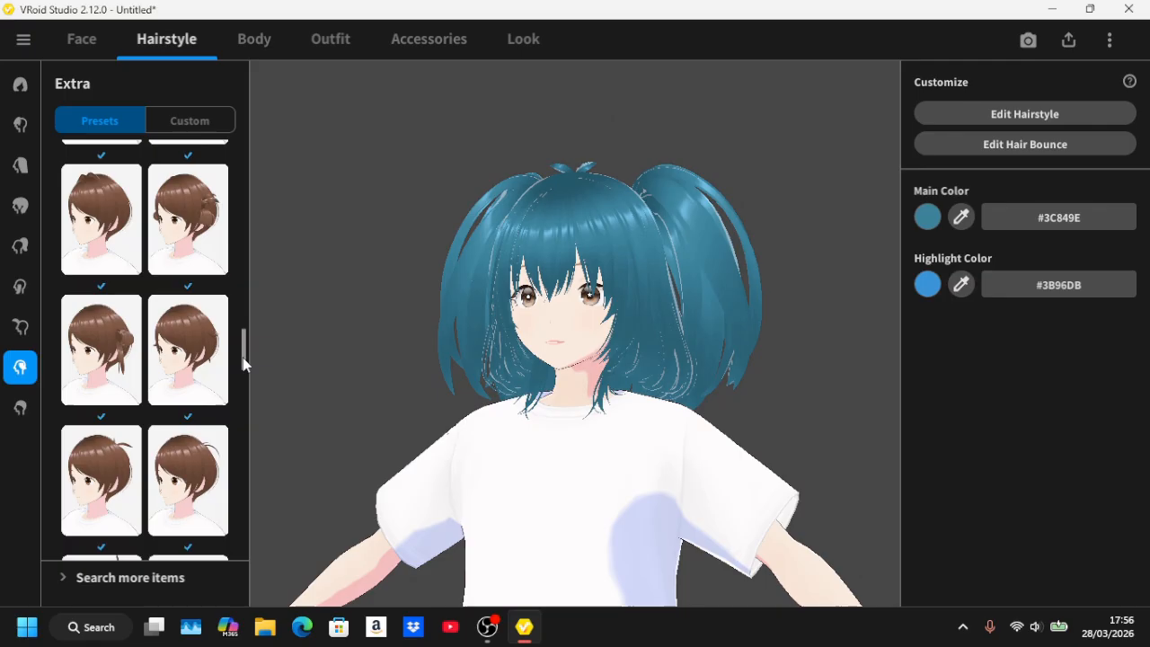
{"action": "left_click", "coordinate": [195, 199]}
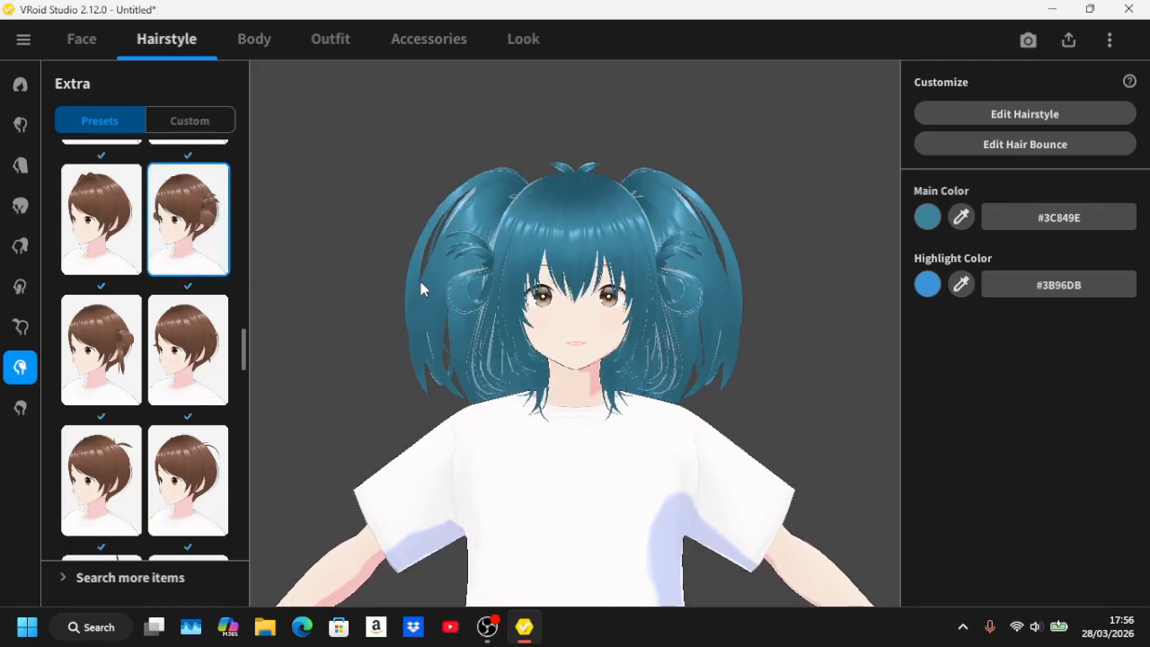
{"action": "left_click", "coordinate": [188, 350]}
{"action": "left_click_drag", "start_coordinate": [504, 347], "coordinate": [385, 345]}
{"action": "right_click_drag", "start_coordinate": [385, 344], "coordinate": [509, 348]}
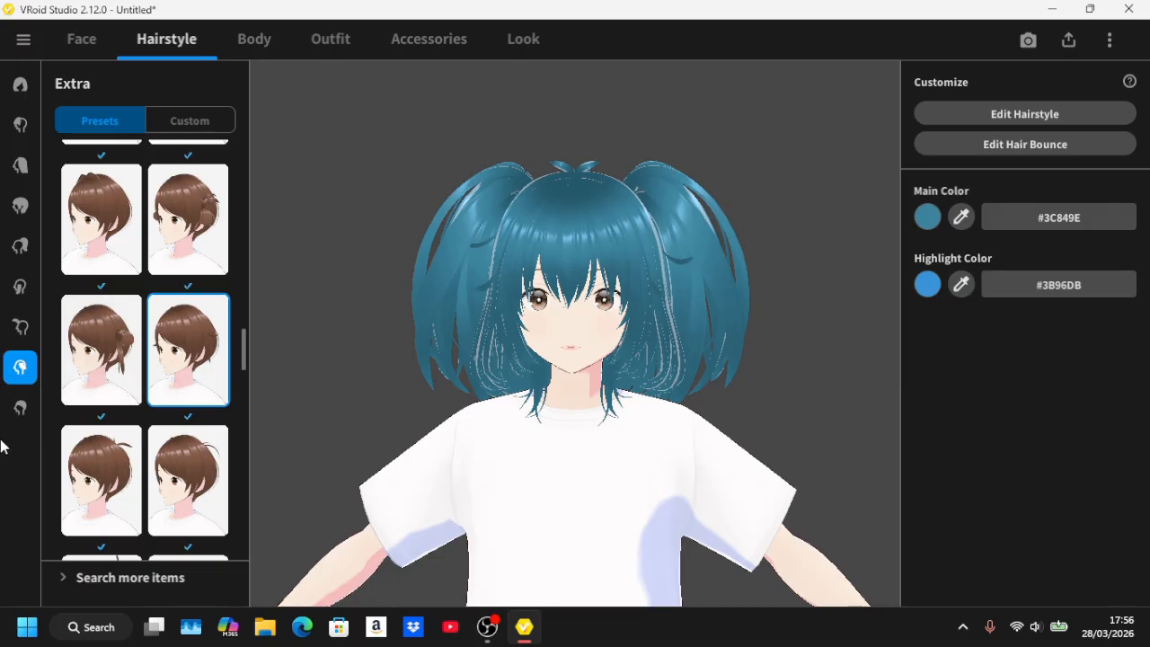
Set the base hair's main color to #3C849E, copied from the extra hair, and check the head from behind and front.
{"action": "left_click", "coordinate": [19, 406]}
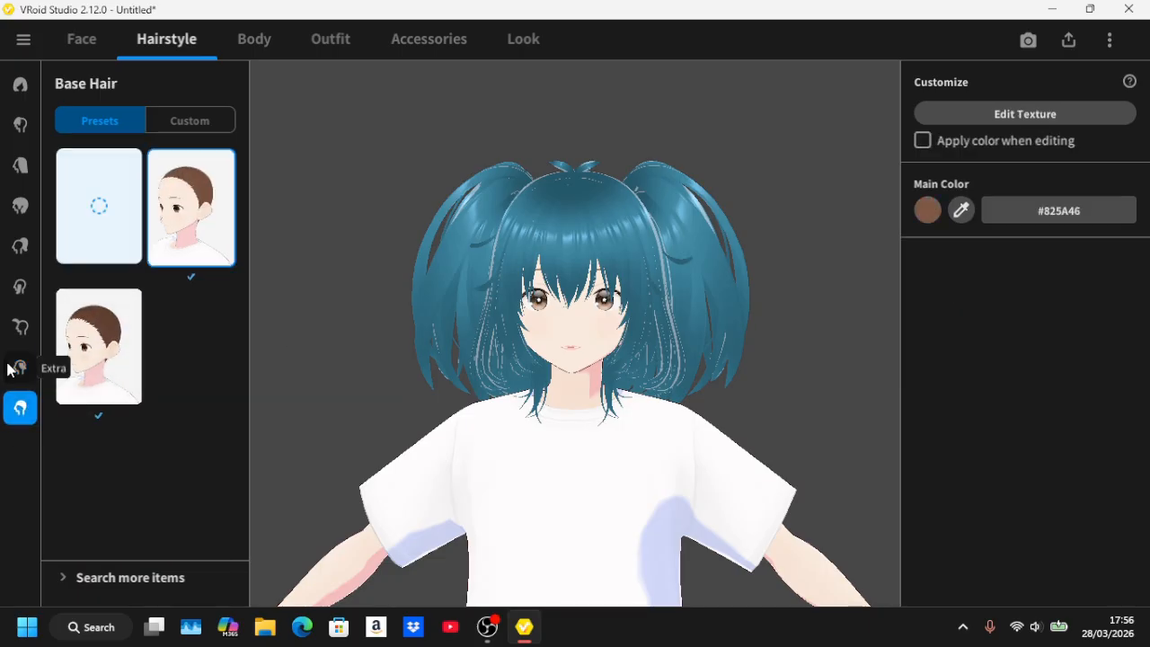
{"action": "left_click", "coordinate": [1056, 217]}
{"action": "key", "text": "ctrl+c"}
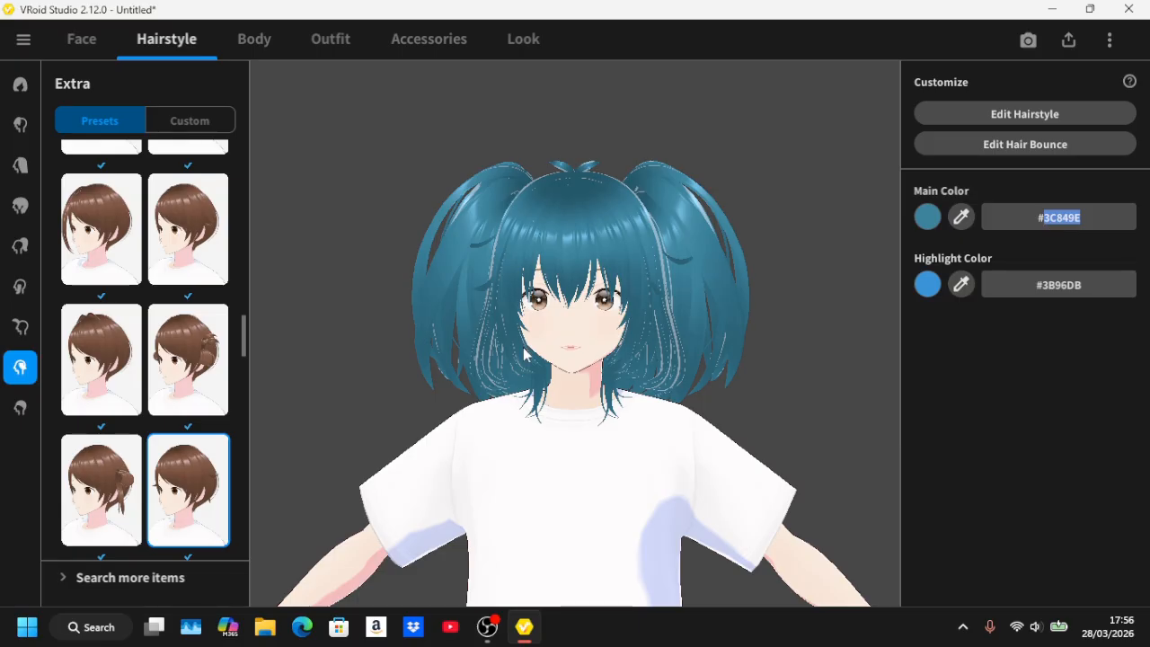
{"action": "left_click", "coordinate": [19, 411]}
{"action": "left_click", "coordinate": [1029, 209]}
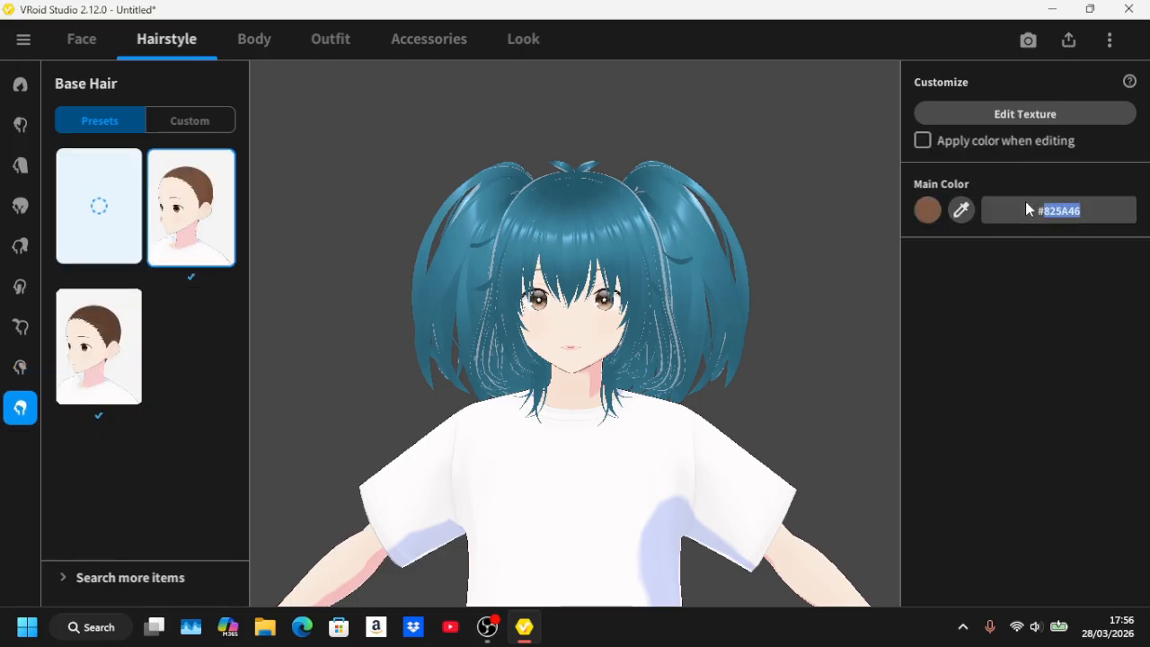
{"action": "key", "text": "ctrl+v"}
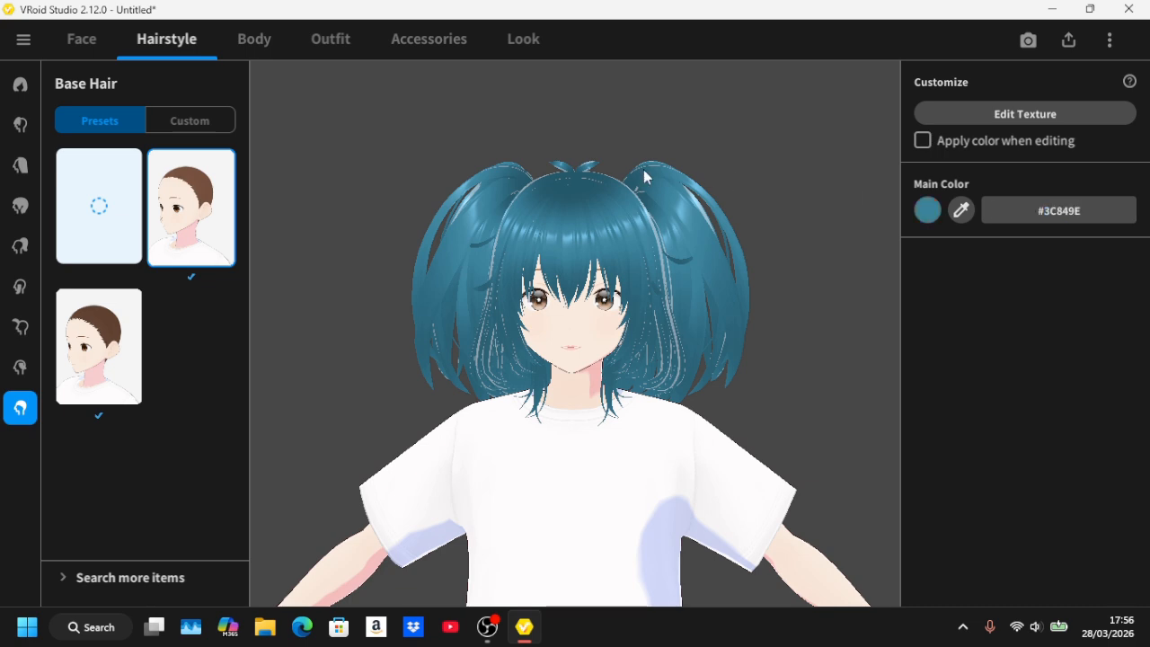
{"action": "right_click_drag", "start_coordinate": [643, 169], "coordinate": [551, 205]}
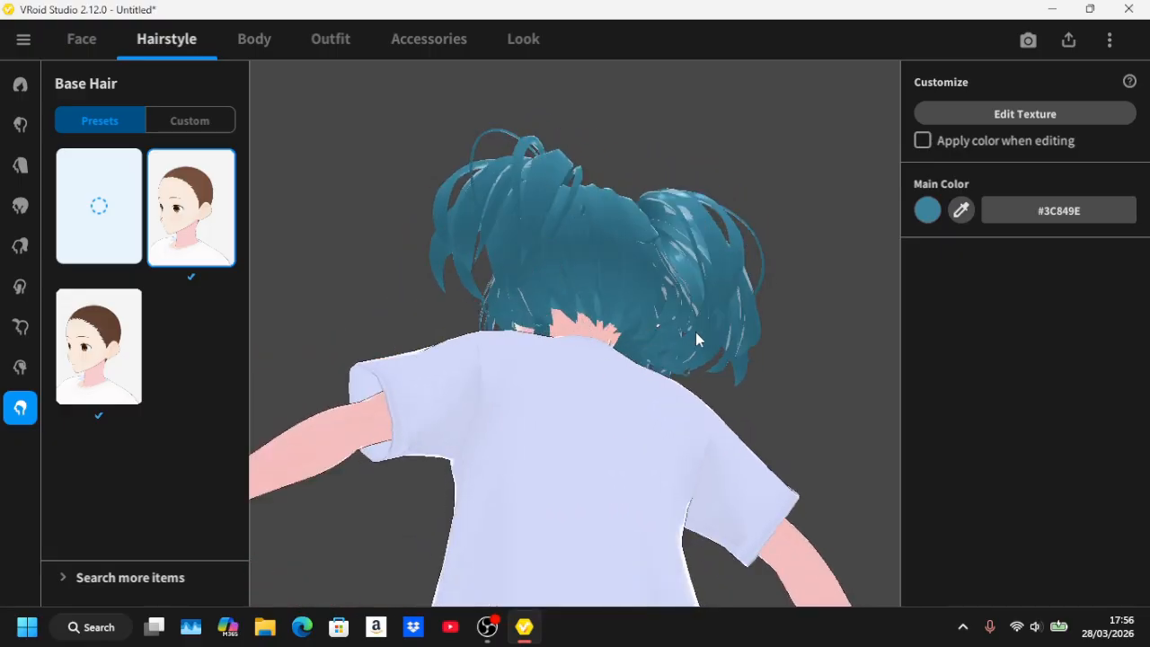
{"action": "right_click_drag", "start_coordinate": [696, 333], "coordinate": [838, 377]}
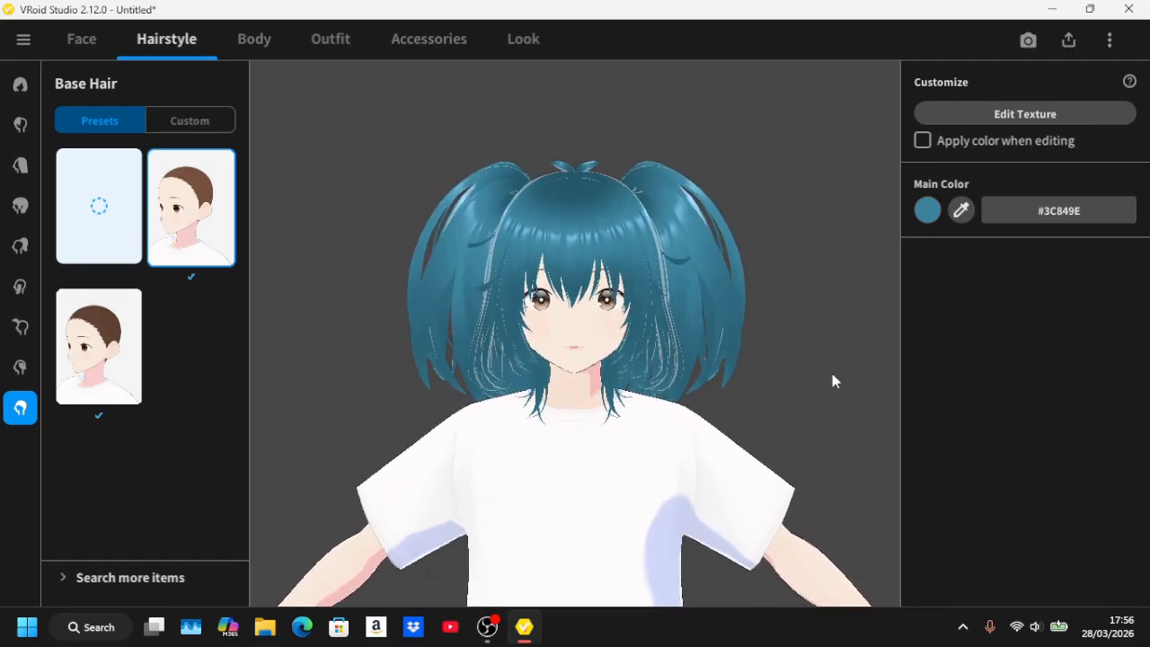
{"action": "mouse_move", "coordinate": [830, 381]}
{"action": "right_mouse_down"}
{"action": "mouse_move", "coordinate": [752, 375]}
{"action": "mouse_move", "coordinate": [716, 351]}
{"action": "mouse_move", "coordinate": [742, 366]}
{"action": "mouse_move", "coordinate": [827, 370]}
{"action": "mouse_move", "coordinate": [835, 381]}
{"action": "right_mouse_up"}
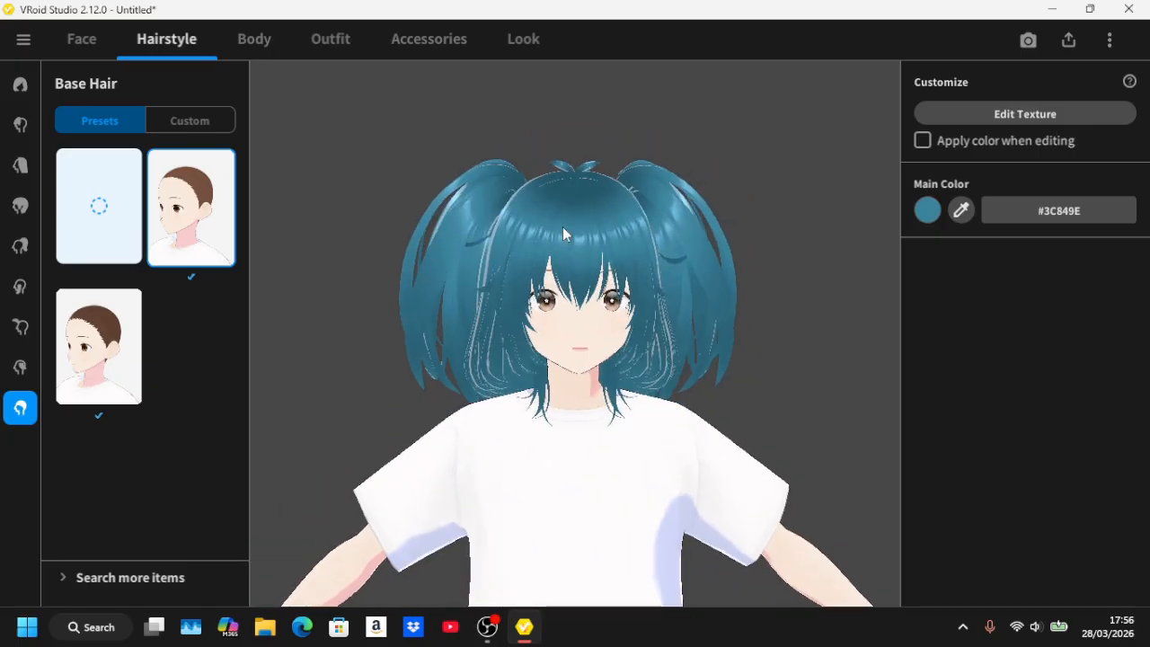
Open the whole-body settings and frame the full character from the side.
{"action": "left_click", "coordinate": [261, 44]}
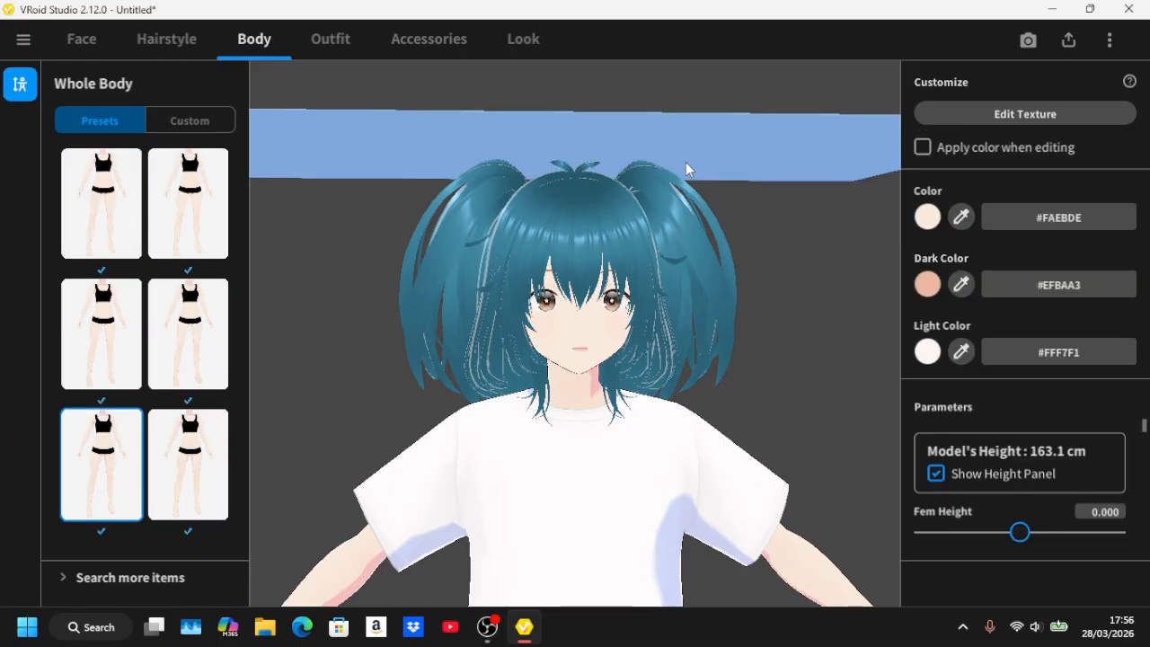
{"action": "right_click_drag", "start_coordinate": [767, 260], "coordinate": [688, 253]}
{"action": "scroll", "coordinate": [688, 252], "scroll_direction": "down", "scroll_amount": 5}
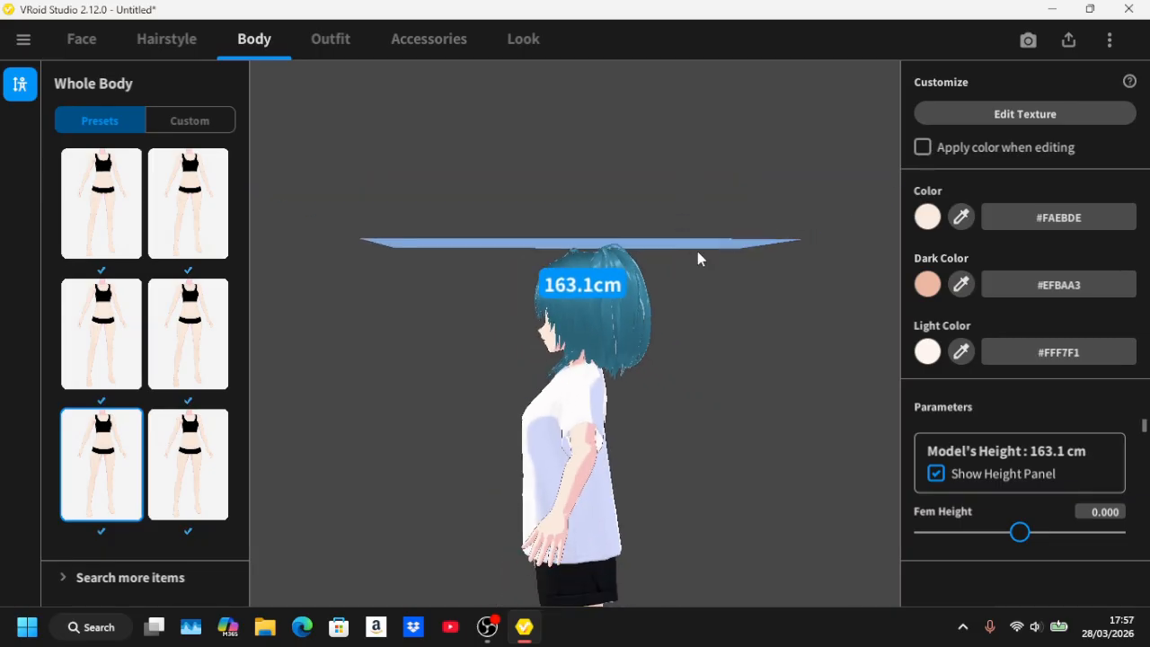
{"action": "middle_click_drag", "start_coordinate": [697, 252], "coordinate": [694, 96]}
{"action": "middle_click_drag", "start_coordinate": [695, 178], "coordinate": [691, 110]}
{"action": "scroll", "coordinate": [695, 162], "scroll_direction": "down", "scroll_amount": 3}
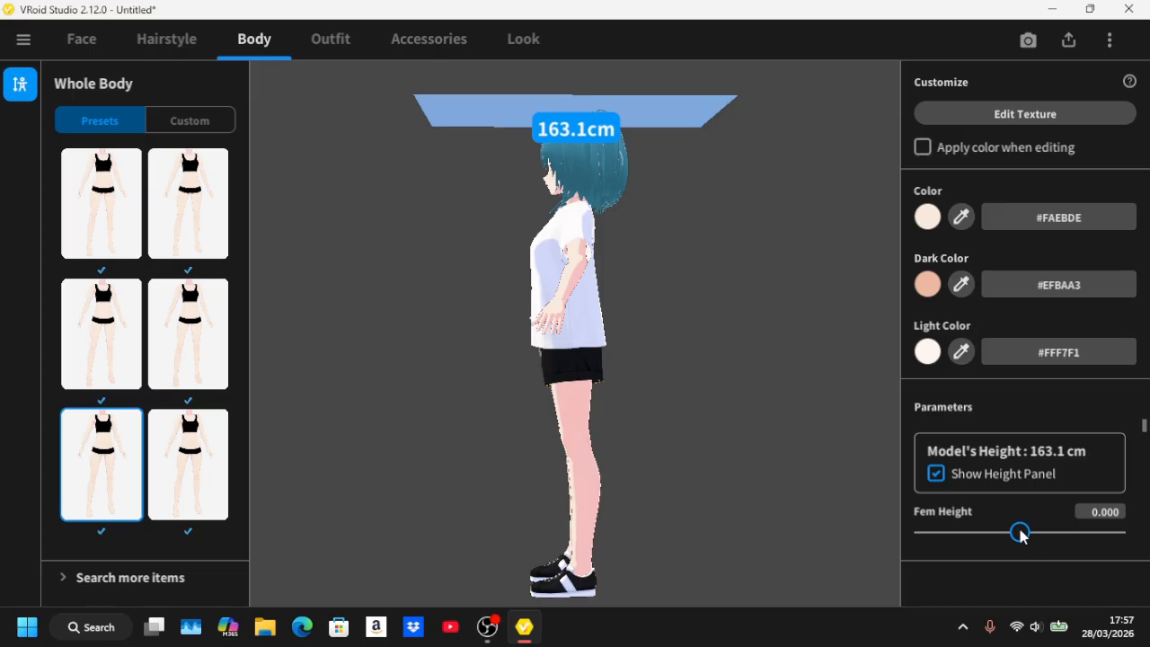
Try a Fem Height of -0.079, and reset it to 0.
{"action": "mouse_move", "coordinate": [1020, 535]}
{"action": "left_mouse_down"}
{"action": "mouse_move", "coordinate": [1111, 533]}
{"action": "mouse_move", "coordinate": [916, 526]}
{"action": "mouse_move", "coordinate": [1012, 533]}
{"action": "left_mouse_up"}
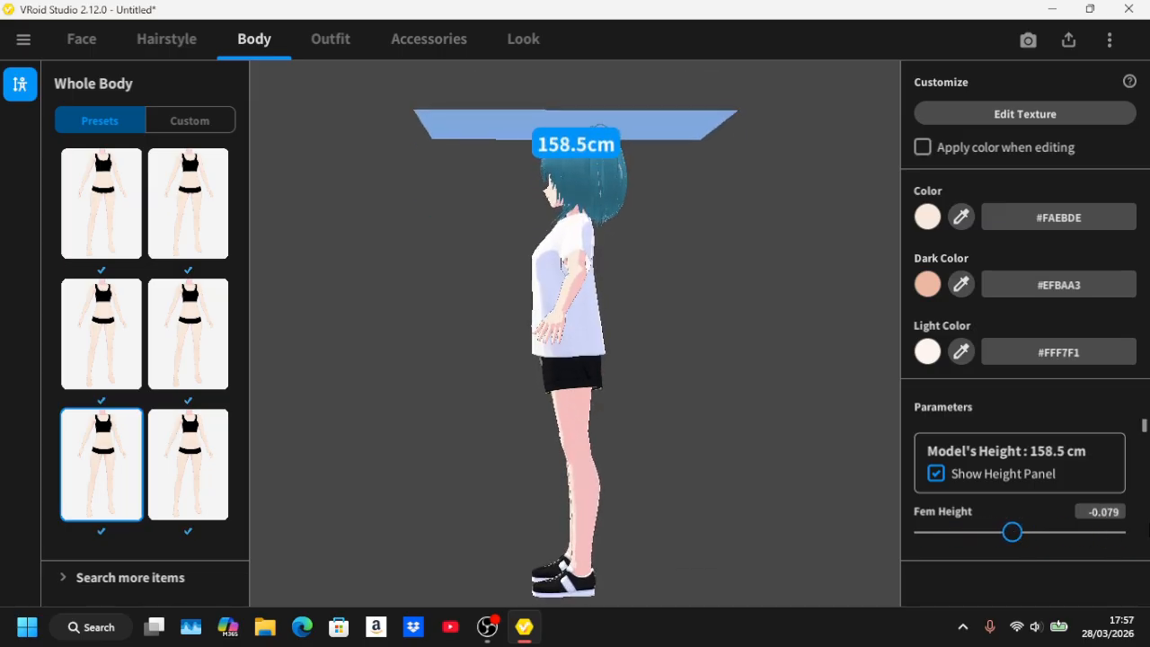
{"action": "left_click", "coordinate": [1113, 521]}
{"action": "type", "text": "0"}
{"action": "key", "text": "Return"}
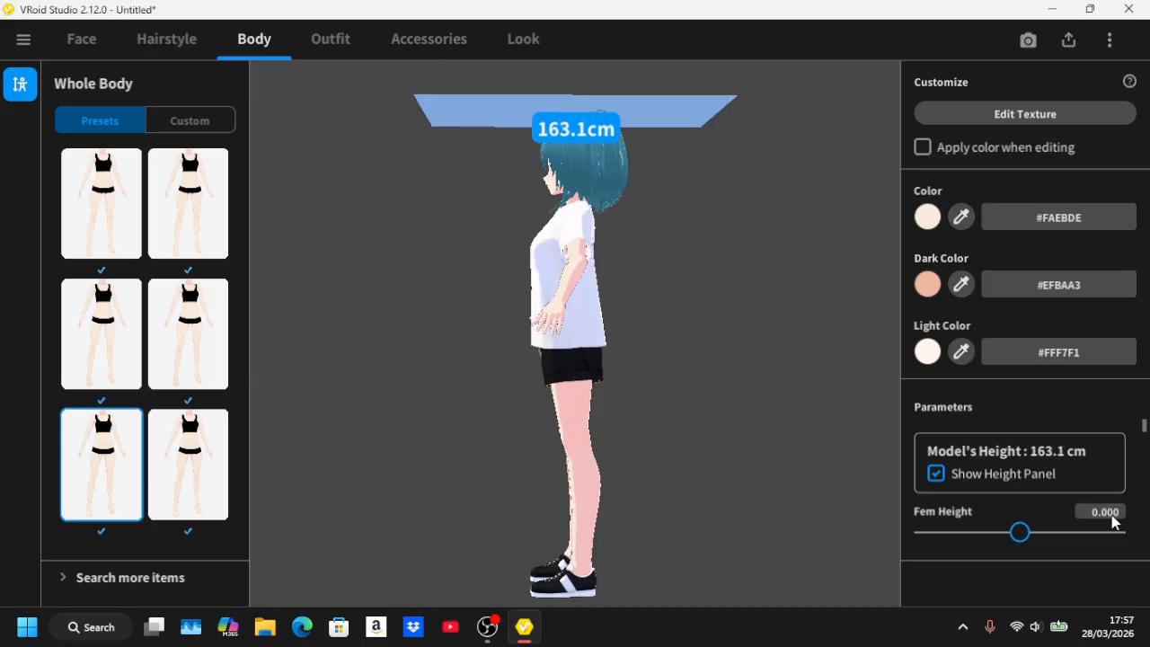
Try a slightly smaller Body Size, and reset it to 0.
{"action": "left_click_drag", "start_coordinate": [1144, 425], "coordinate": [1142, 435]}
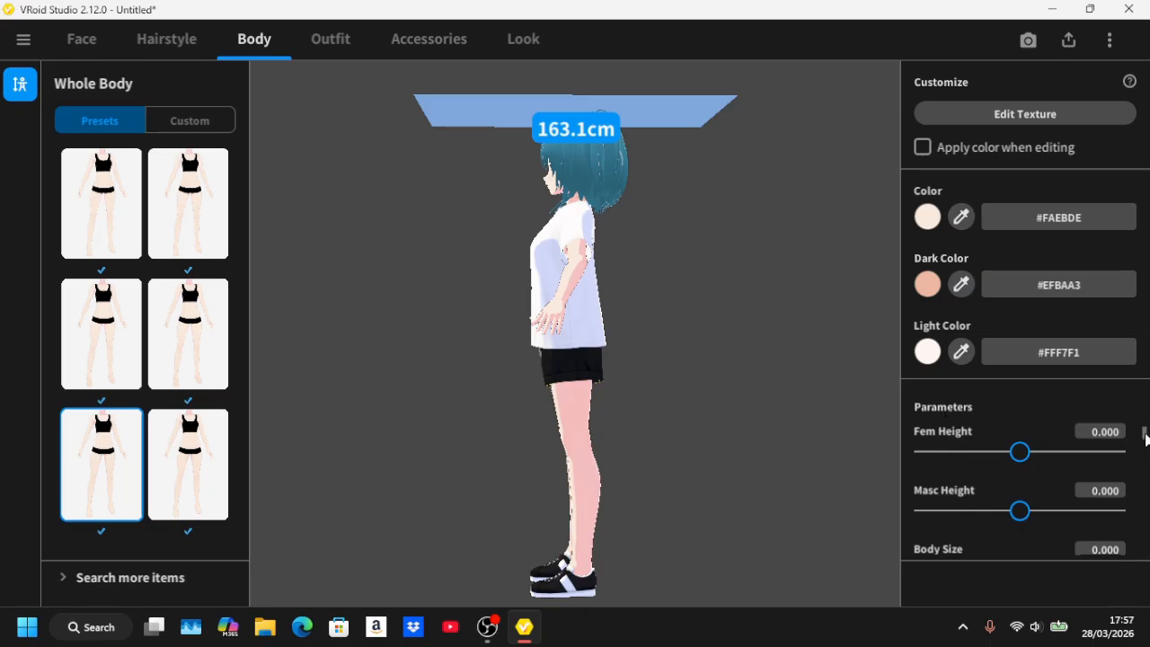
{"action": "left_click_drag", "start_coordinate": [1144, 437], "coordinate": [1131, 455]}
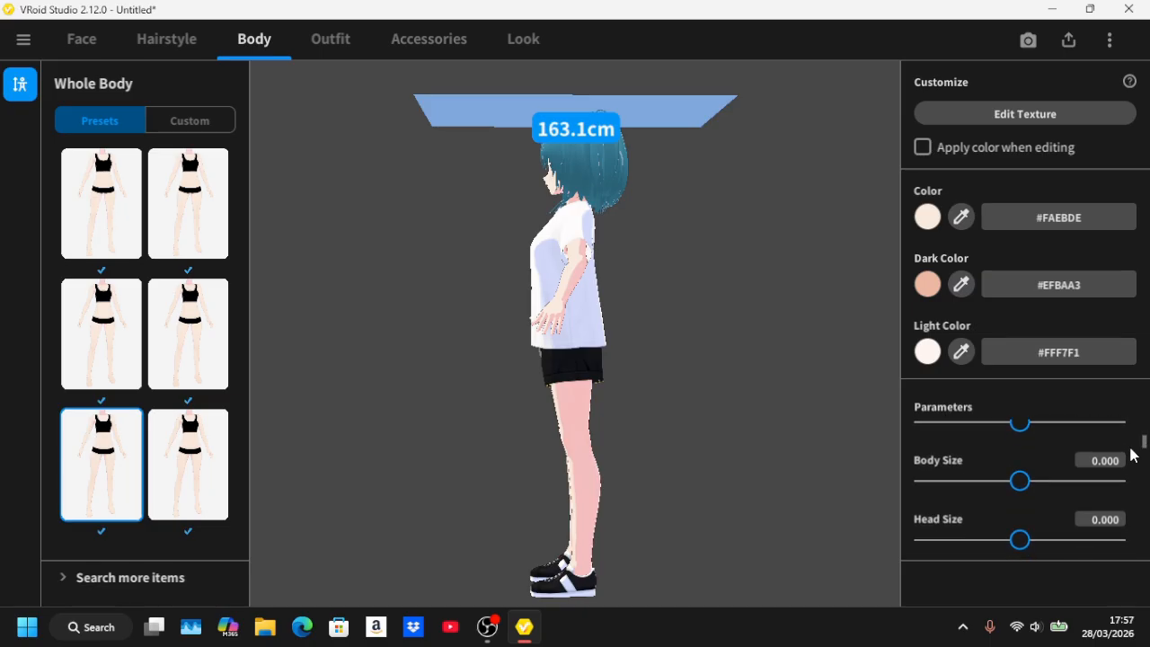
{"action": "left_click_drag", "start_coordinate": [1021, 487], "coordinate": [991, 489]}
{"action": "left_click_drag", "start_coordinate": [858, 518], "coordinate": [1026, 530]}
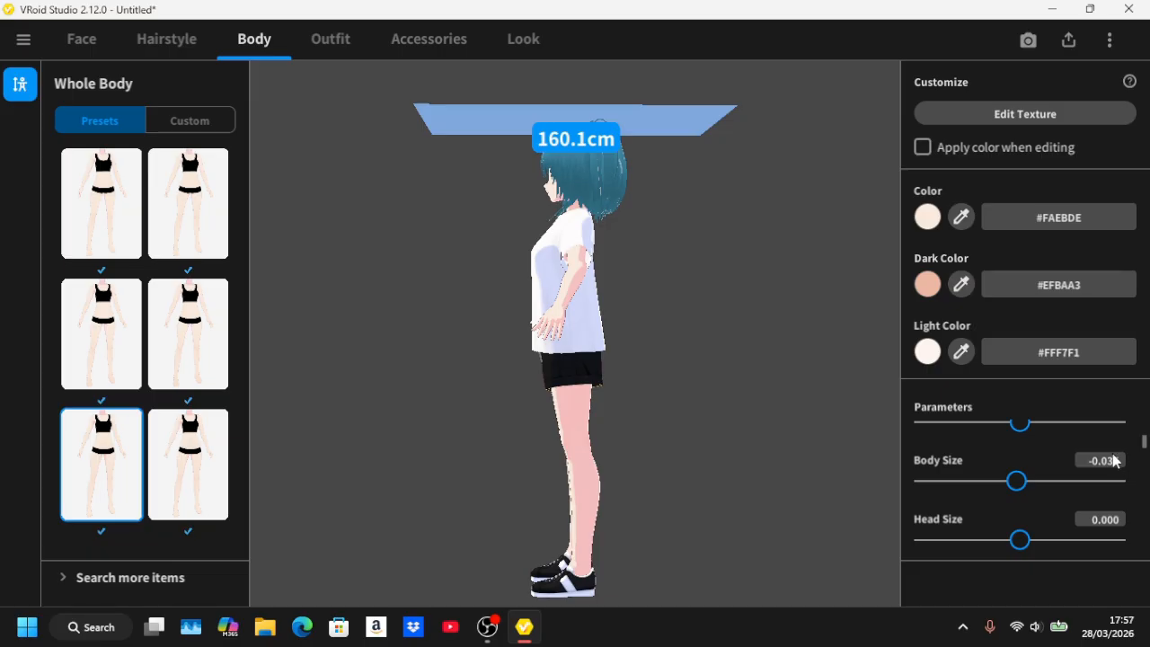
{"action": "left_click", "coordinate": [1114, 461]}
{"action": "key", "text": "BackSpace"}
{"action": "type", "text": "0"}
{"action": "key", "text": "Return"}
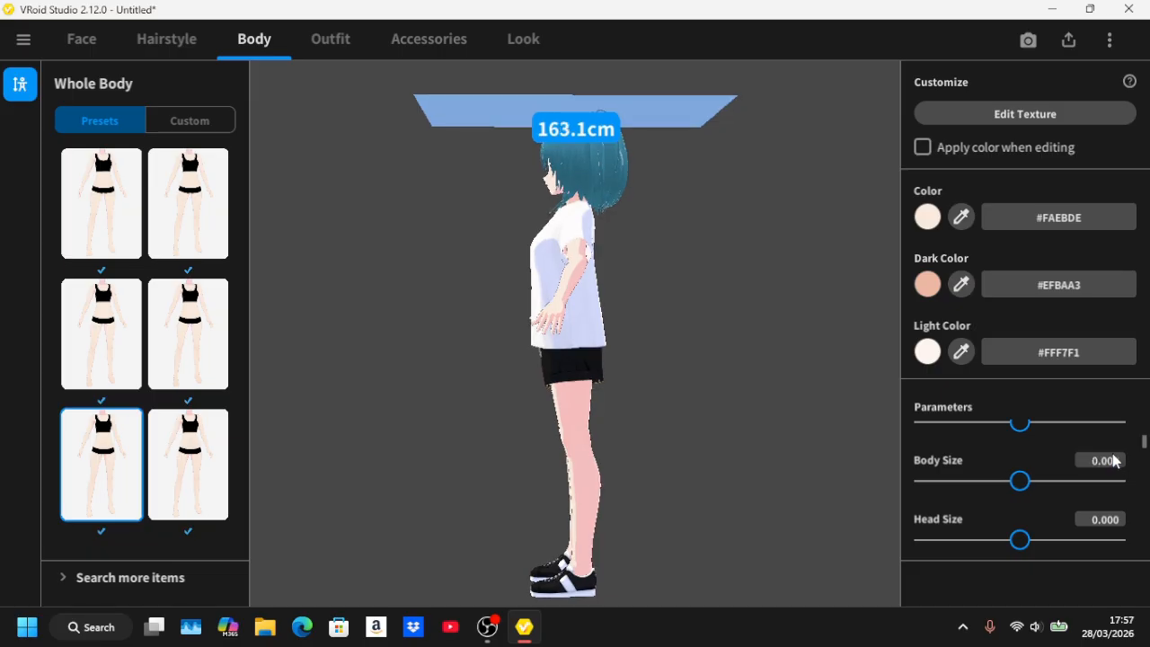
Try the maximum Head Size of 1.000, and reset it to 0.
{"action": "left_click_drag", "start_coordinate": [1027, 545], "coordinate": [1148, 573]}
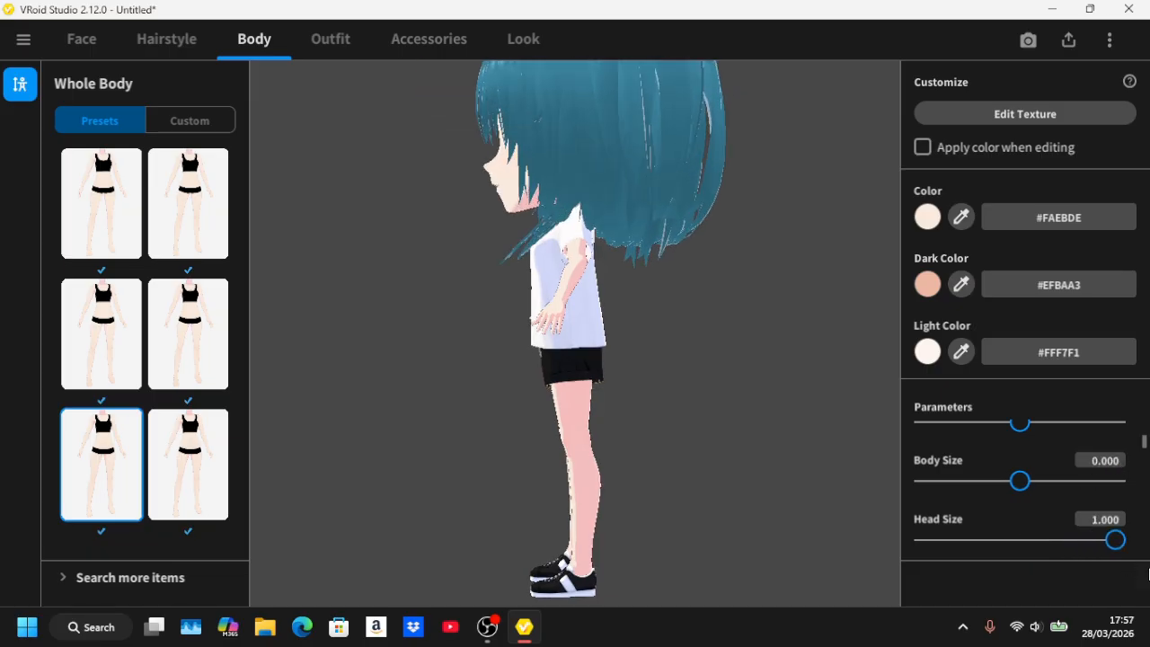
{"action": "mouse_move", "coordinate": [665, 411]}
{"action": "right_mouse_down"}
{"action": "mouse_move", "coordinate": [740, 416]}
{"action": "mouse_move", "coordinate": [656, 405]}
{"action": "right_mouse_up"}
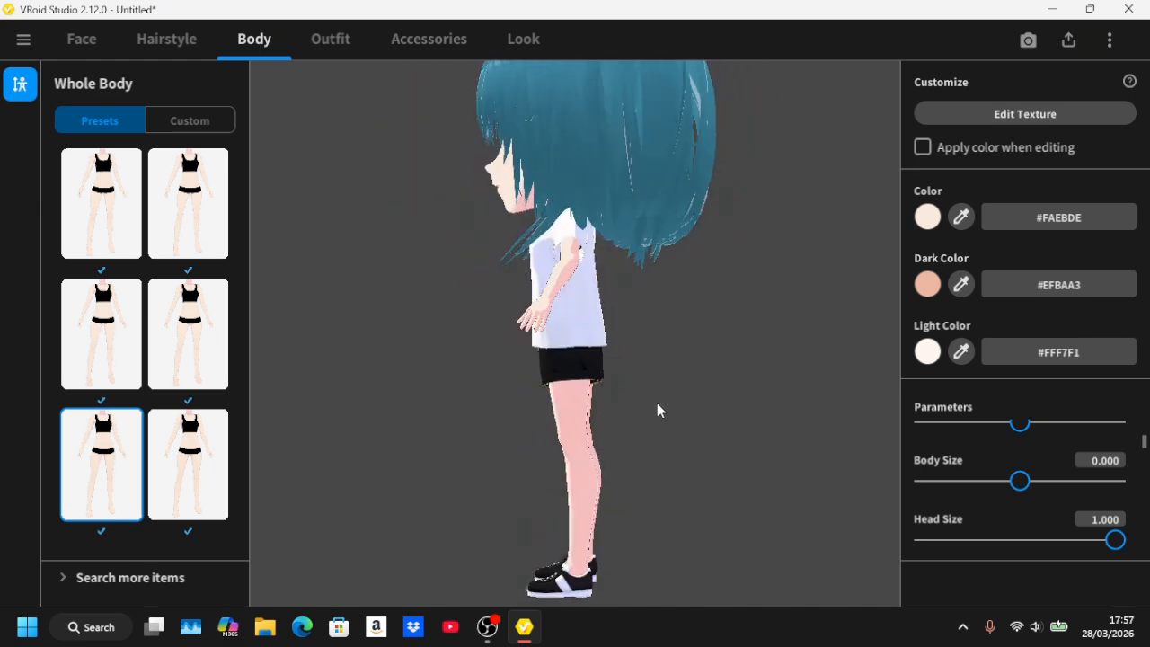
{"action": "left_click", "coordinate": [1096, 520]}
{"action": "type", "text": "0"}
{"action": "key", "text": "Return"}
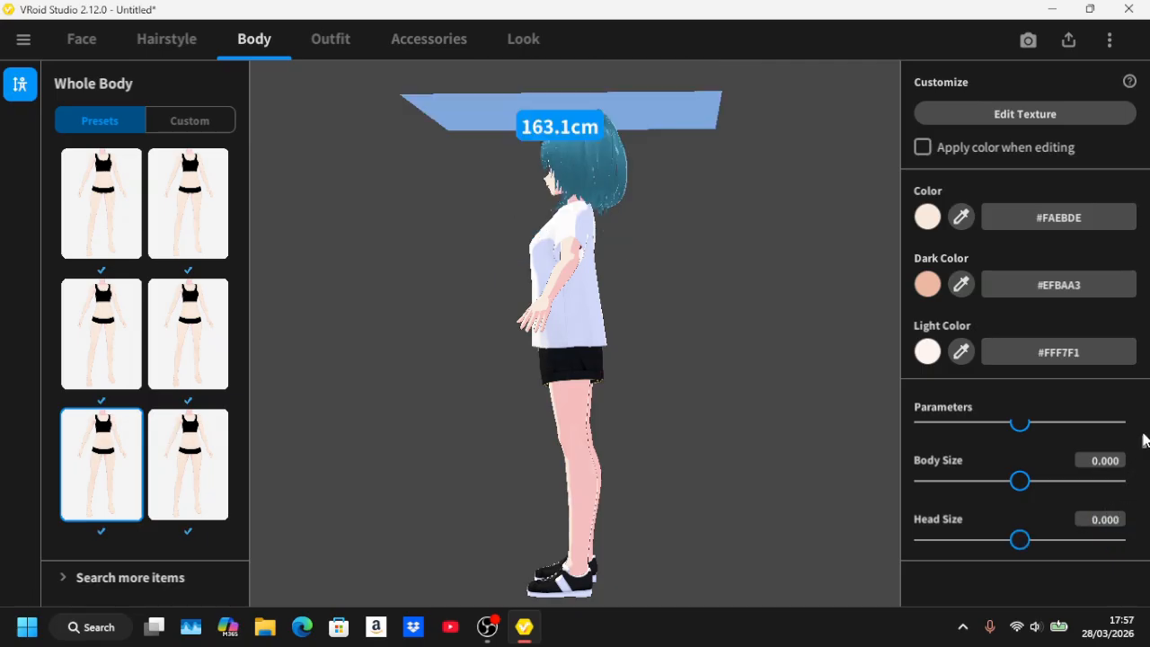
Try the maximum Head Width of 1.000, and reset it to 0.
{"action": "left_click_drag", "start_coordinate": [1144, 447], "coordinate": [1145, 457]}
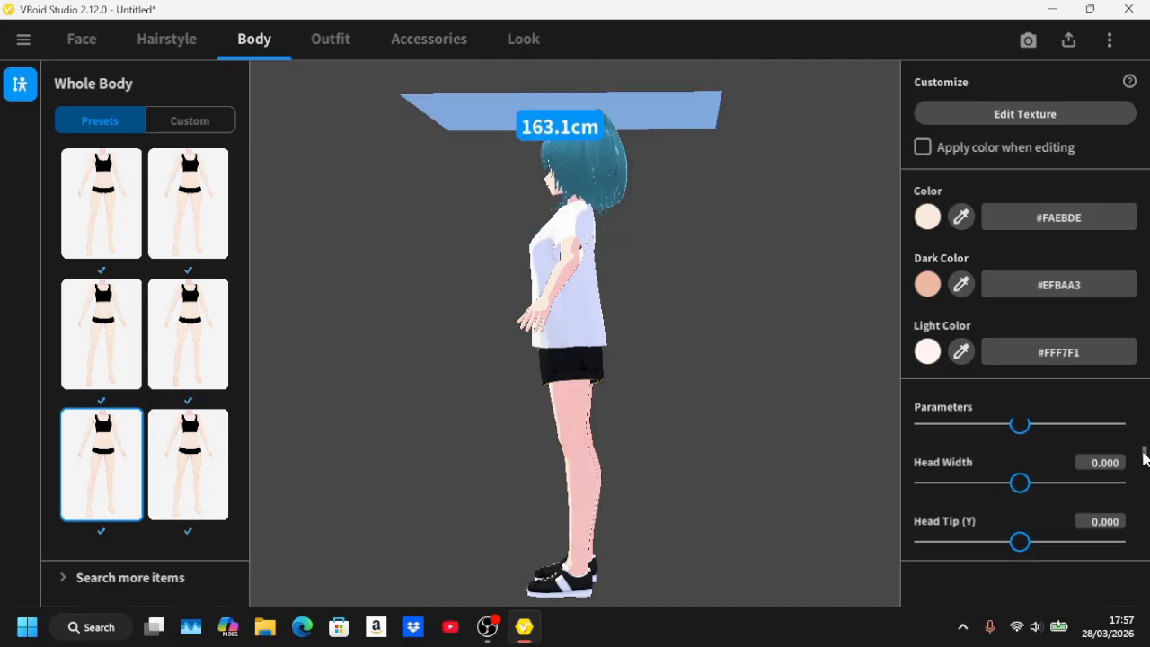
{"action": "left_click_drag", "start_coordinate": [1012, 480], "coordinate": [911, 437]}
{"action": "left_click_drag", "start_coordinate": [710, 423], "coordinate": [801, 423]}
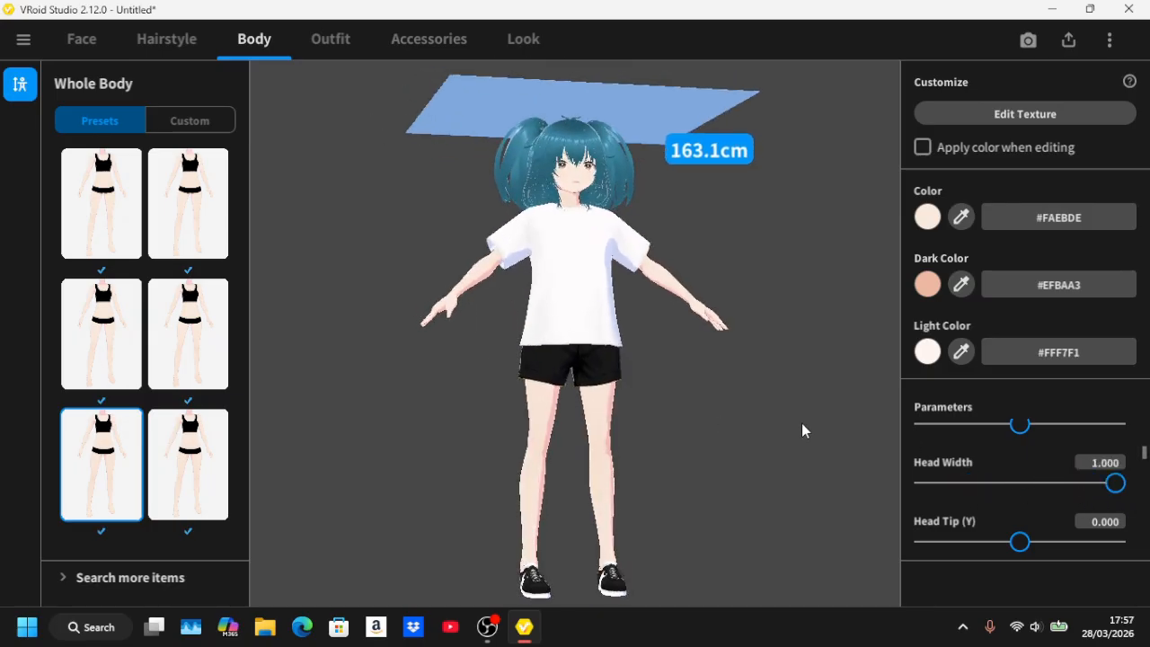
{"action": "left_click", "coordinate": [1111, 465]}
{"action": "key", "text": "BackSpace"}
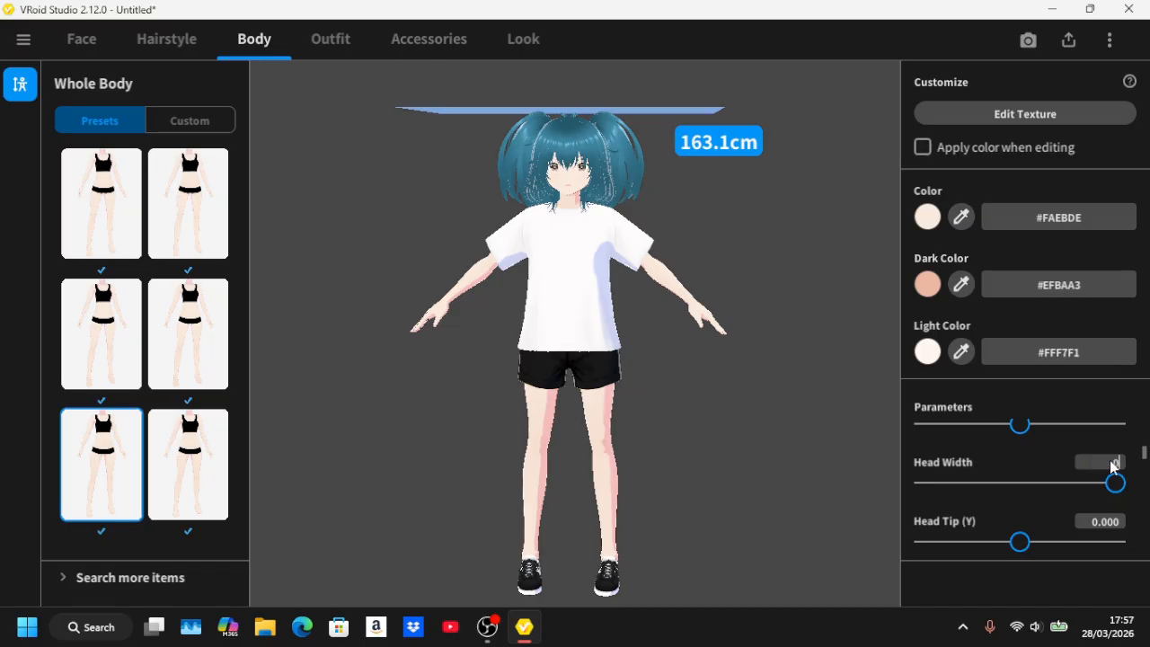
{"action": "type", "text": "0"}
{"action": "key", "text": "Return"}
Try the maximum Head Tip (Y) of 1.000, and reset it to 0.
{"action": "left_click_drag", "start_coordinate": [763, 398], "coordinate": [691, 393]}
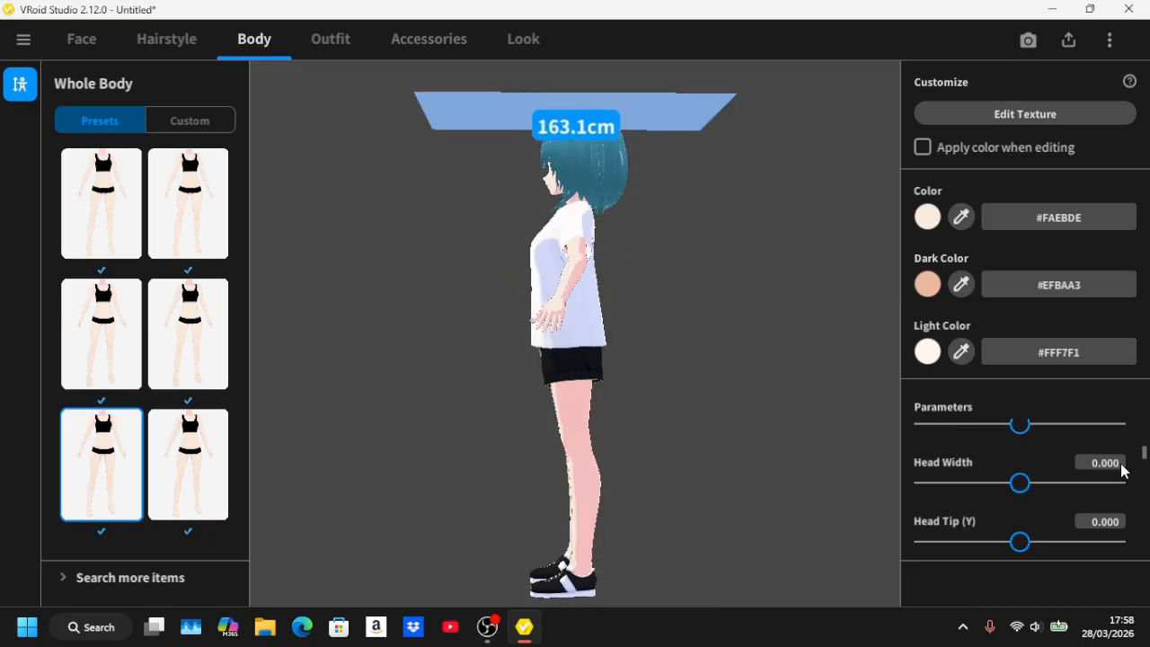
{"action": "scroll", "coordinate": [1141, 452], "scroll_direction": "up", "scroll_amount": 1}
{"action": "scroll", "coordinate": [1140, 457], "scroll_direction": "down", "scroll_amount": 2}
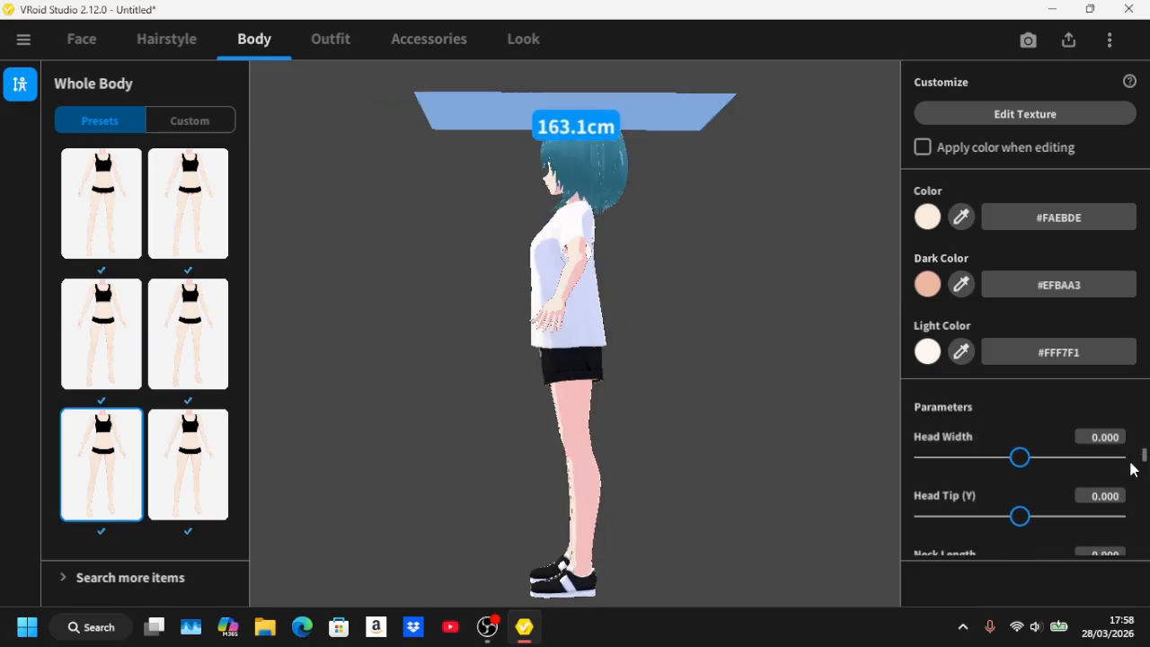
{"action": "left_click_drag", "start_coordinate": [1031, 521], "coordinate": [1145, 530]}
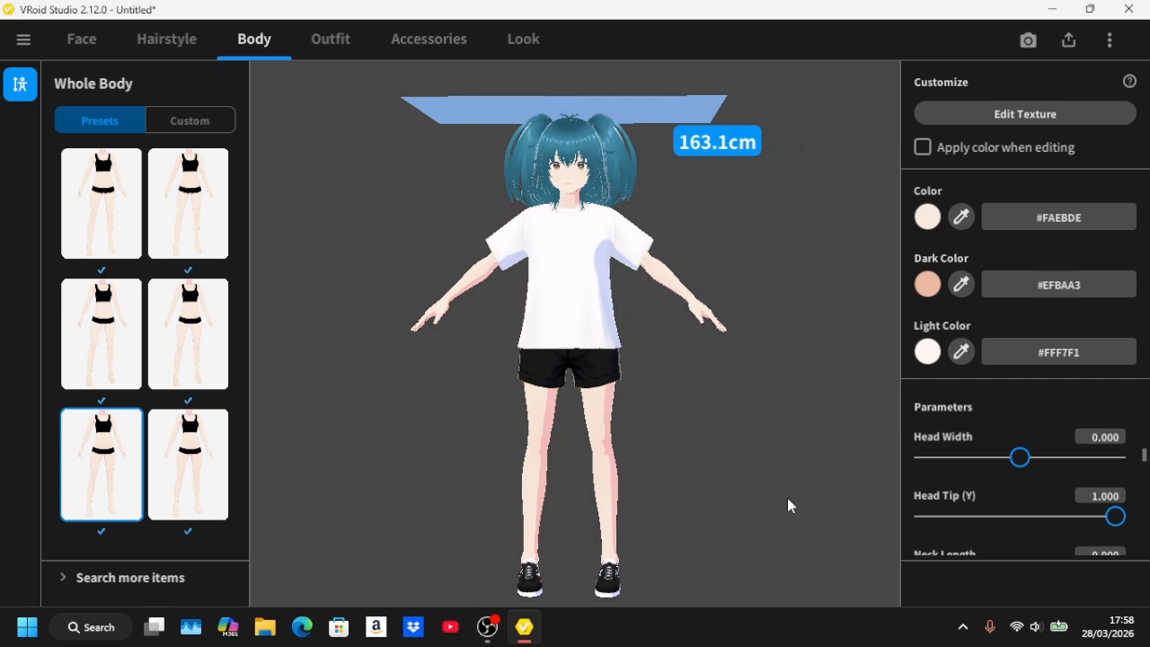
{"action": "left_click_drag", "start_coordinate": [1051, 537], "coordinate": [1149, 589]}
{"action": "left_click", "coordinate": [1105, 496]}
{"action": "key", "text": "BackSpace"}
{"action": "type", "text": "0"}
{"action": "key", "text": "Return"}
Try the maximum Neck Length of 1.000, and reset it to 0.
{"action": "left_click_drag", "start_coordinate": [1144, 460], "coordinate": [1143, 466]}
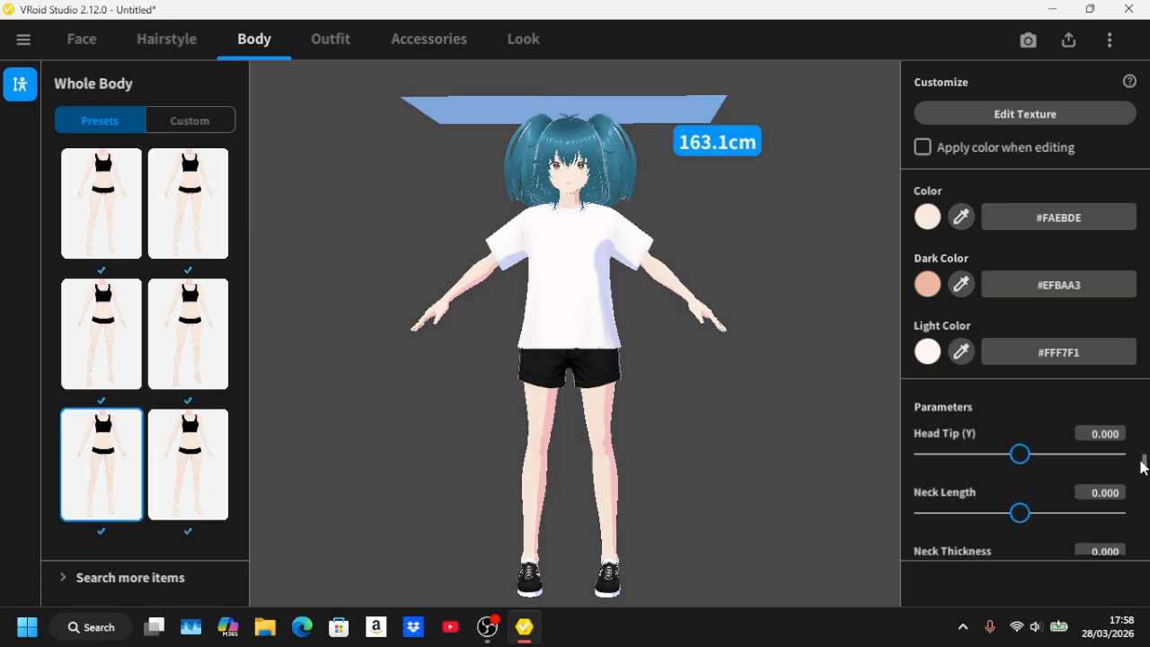
{"action": "left_click_drag", "start_coordinate": [1020, 519], "coordinate": [892, 509]}
{"action": "left_click_drag", "start_coordinate": [1050, 516], "coordinate": [1115, 513]}
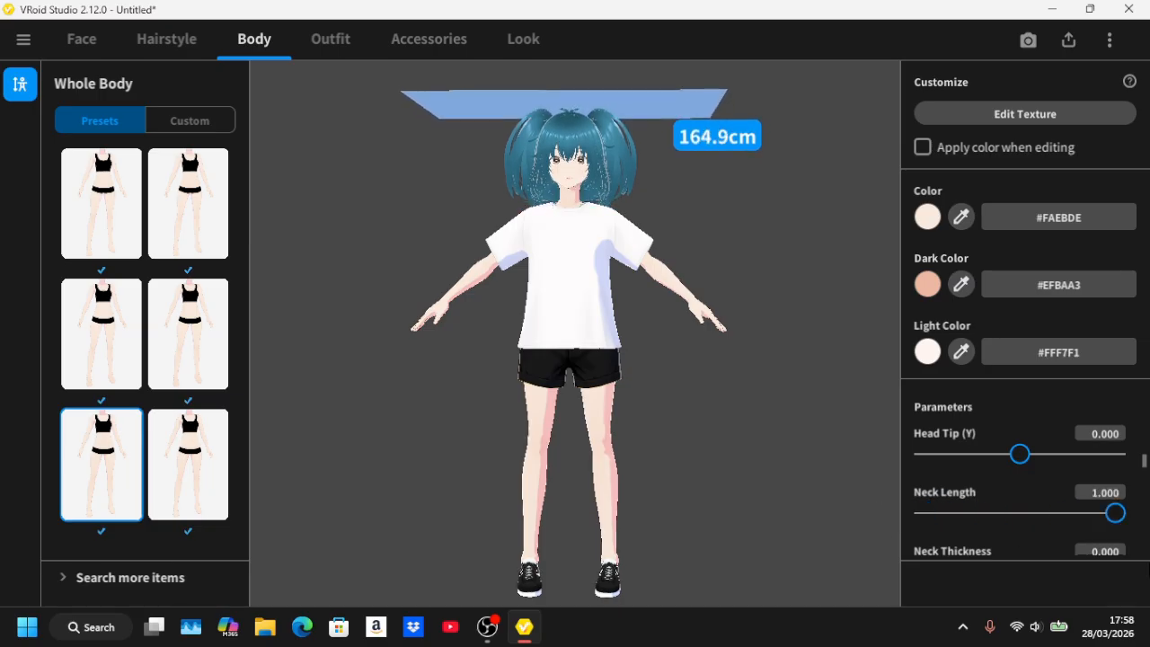
{"action": "left_click", "coordinate": [1108, 500]}
{"action": "type", "text": "0"}
{"action": "key", "text": "Return"}
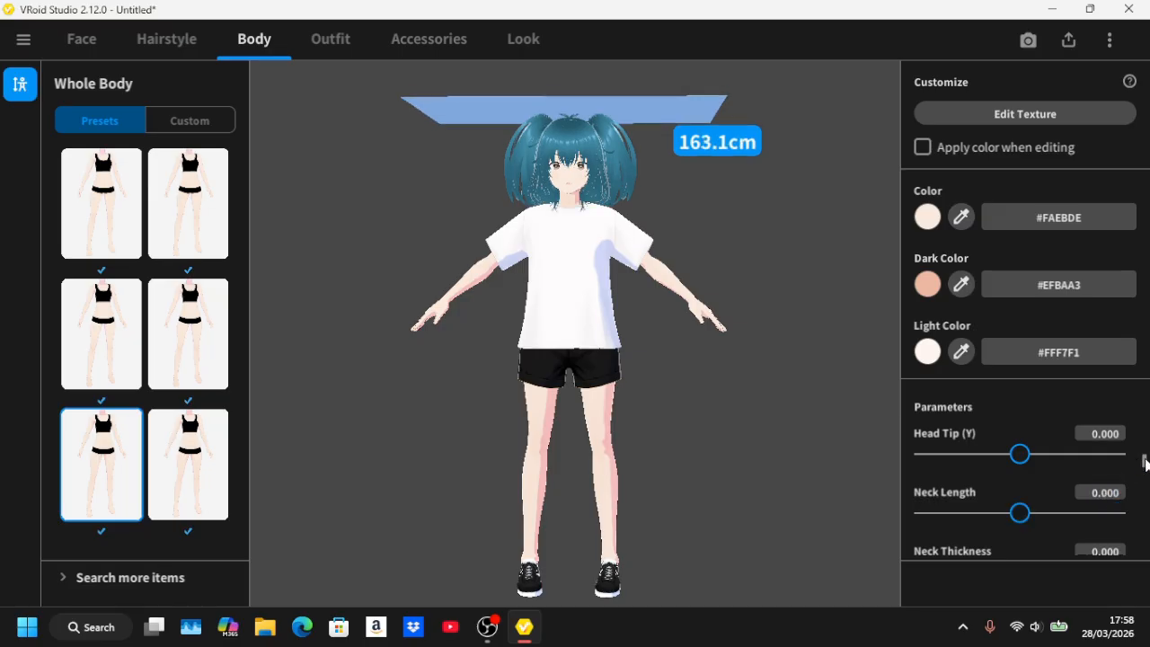
Set the body's Soften Collarbone value to 100.
{"action": "left_click_drag", "start_coordinate": [1146, 462], "coordinate": [1146, 485]}
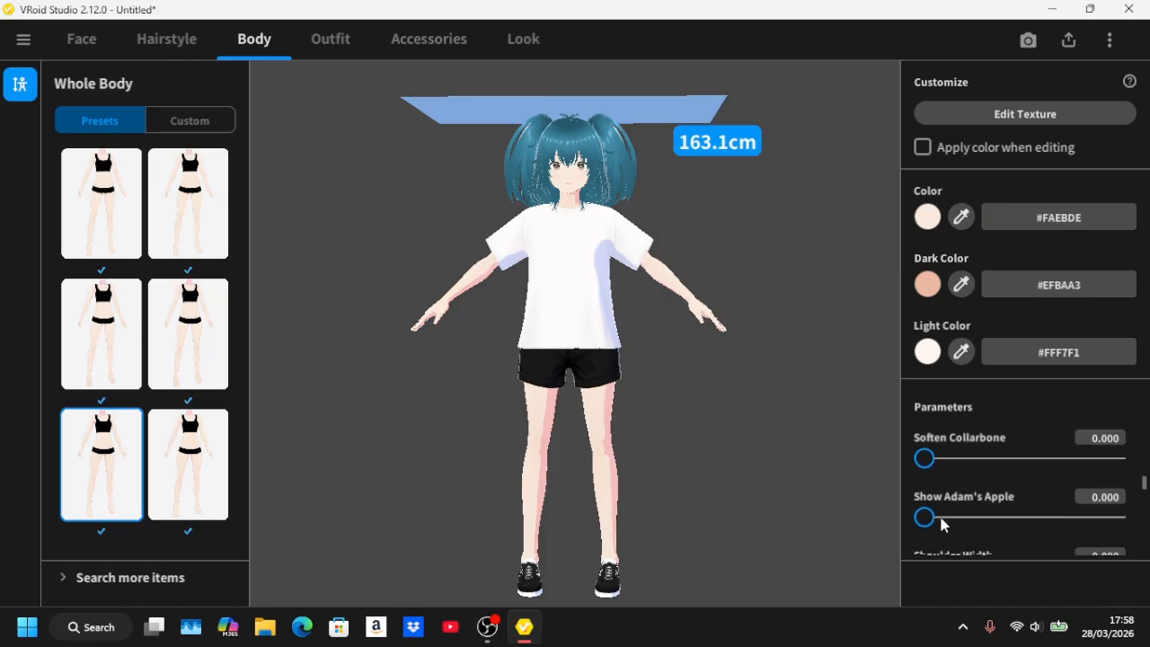
{"action": "left_click_drag", "start_coordinate": [922, 466], "coordinate": [1114, 458]}
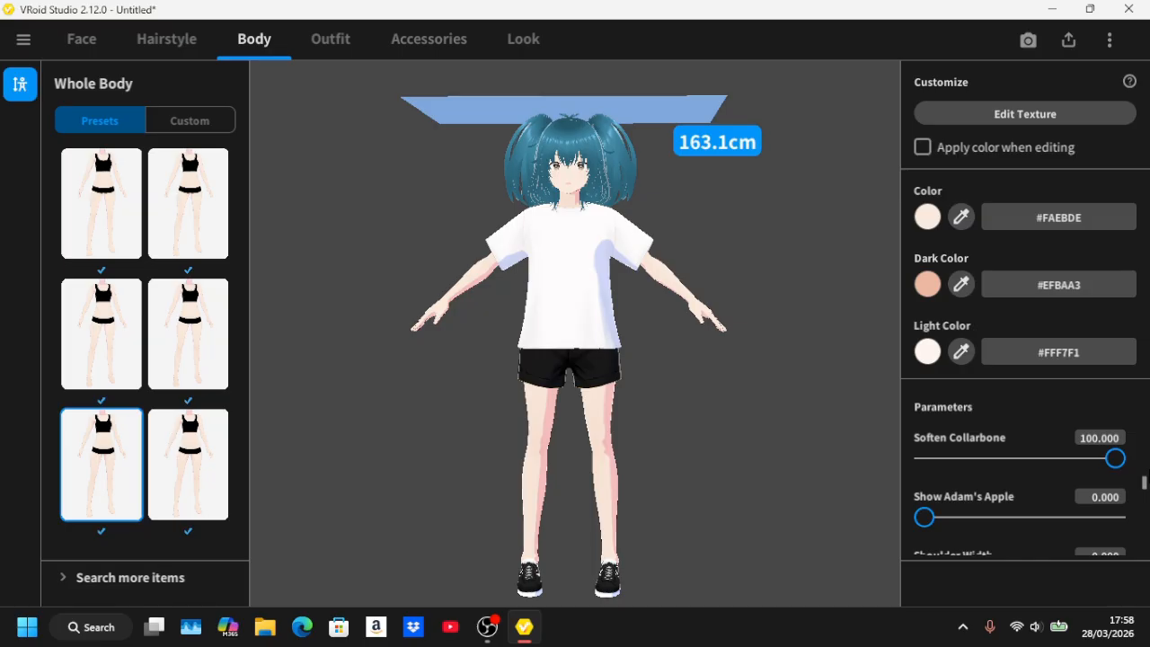
{"action": "mouse_move", "coordinate": [829, 460]}
{"action": "left_mouse_down"}
{"action": "mouse_move", "coordinate": [746, 459]}
{"action": "mouse_move", "coordinate": [837, 463]}
{"action": "left_mouse_up"}
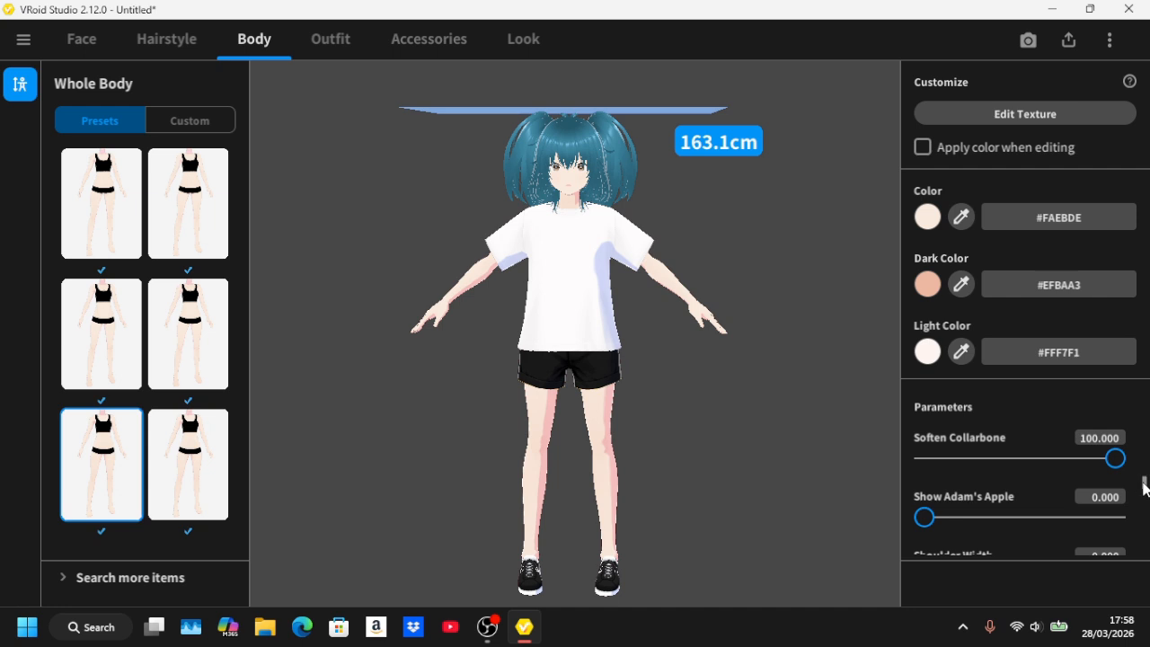
Try the maximum Chest Size of 1.000 while viewing the body from the side, and reset it to 0.
{"action": "left_click_drag", "start_coordinate": [1144, 489], "coordinate": [1145, 502]}
{"action": "right_click_drag", "start_coordinate": [817, 370], "coordinate": [742, 365]}
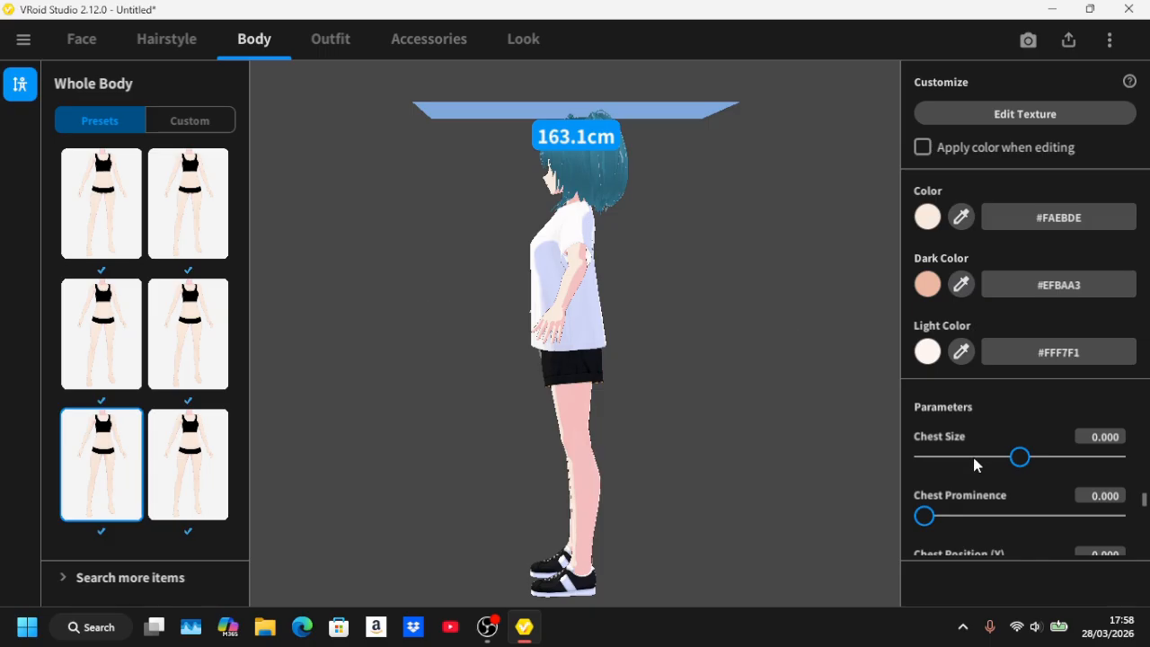
{"action": "left_click_drag", "start_coordinate": [1021, 460], "coordinate": [841, 472]}
{"action": "left_click_drag", "start_coordinate": [946, 477], "coordinate": [1146, 504]}
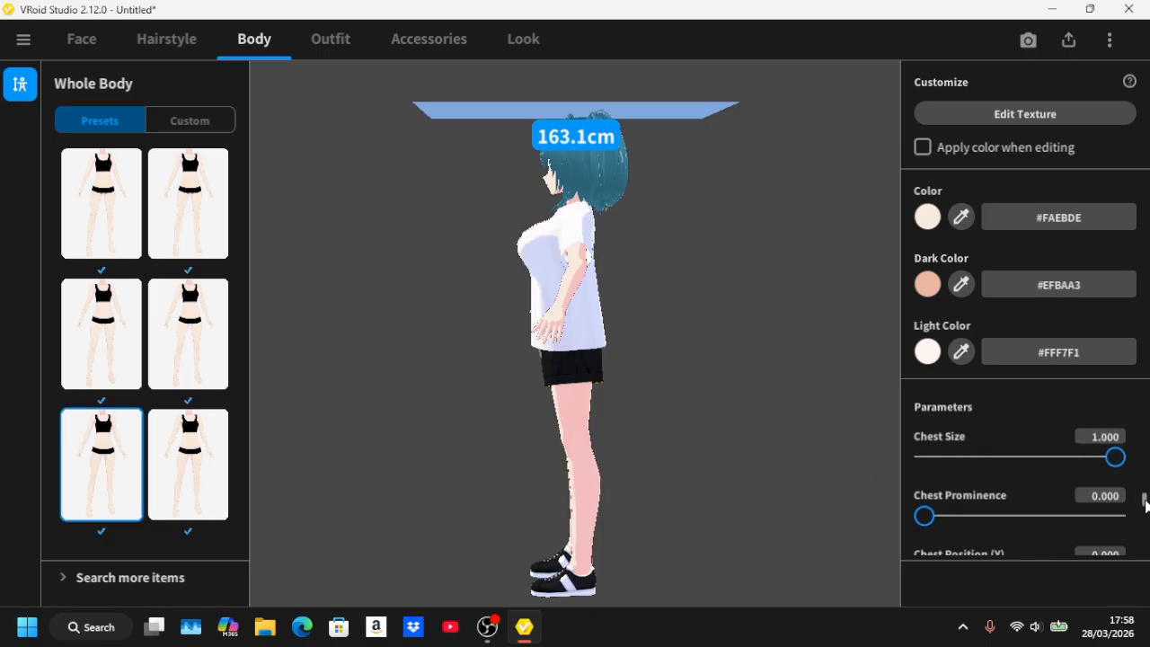
{"action": "left_click", "coordinate": [1107, 437]}
{"action": "type", "text": "0"}
{"action": "key", "text": "Return"}
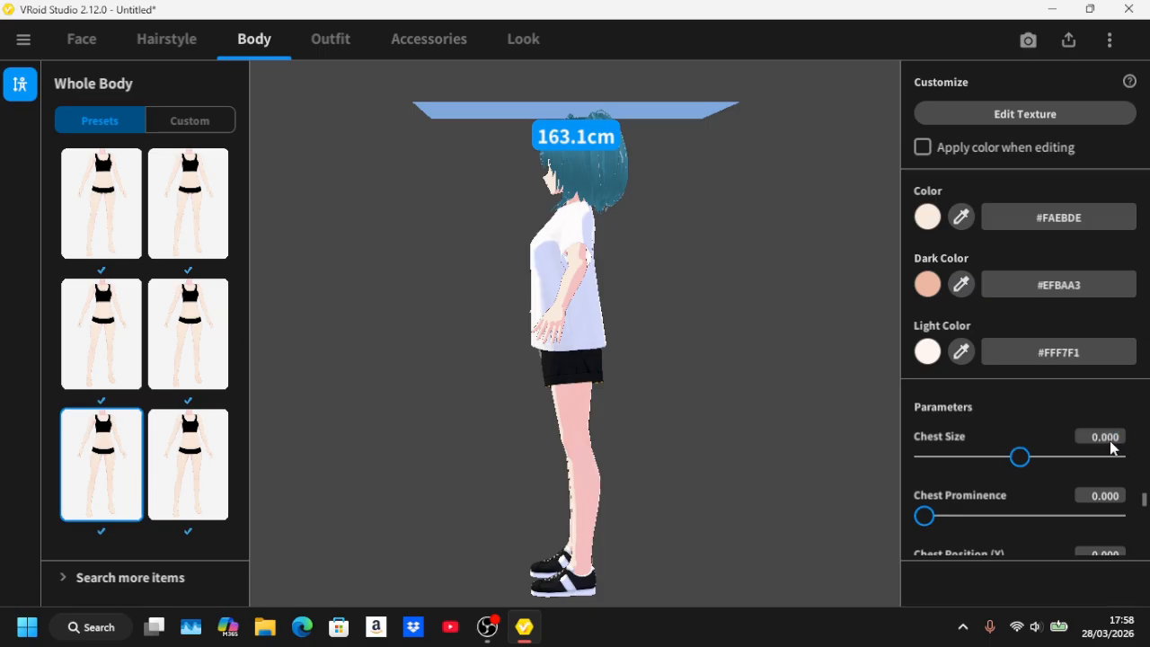
Try the lowest Chest Position (Y) of -1.000, and reset it to 0.
{"action": "left_click_drag", "start_coordinate": [1143, 501], "coordinate": [1143, 514]}
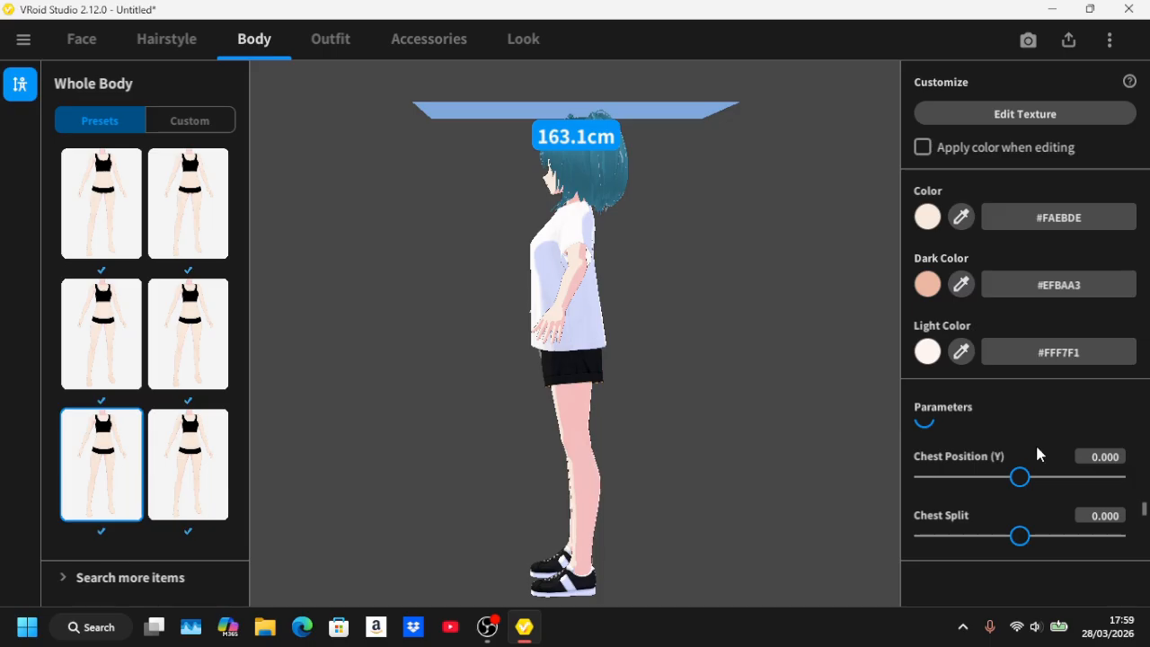
{"action": "left_click_drag", "start_coordinate": [1020, 479], "coordinate": [836, 467]}
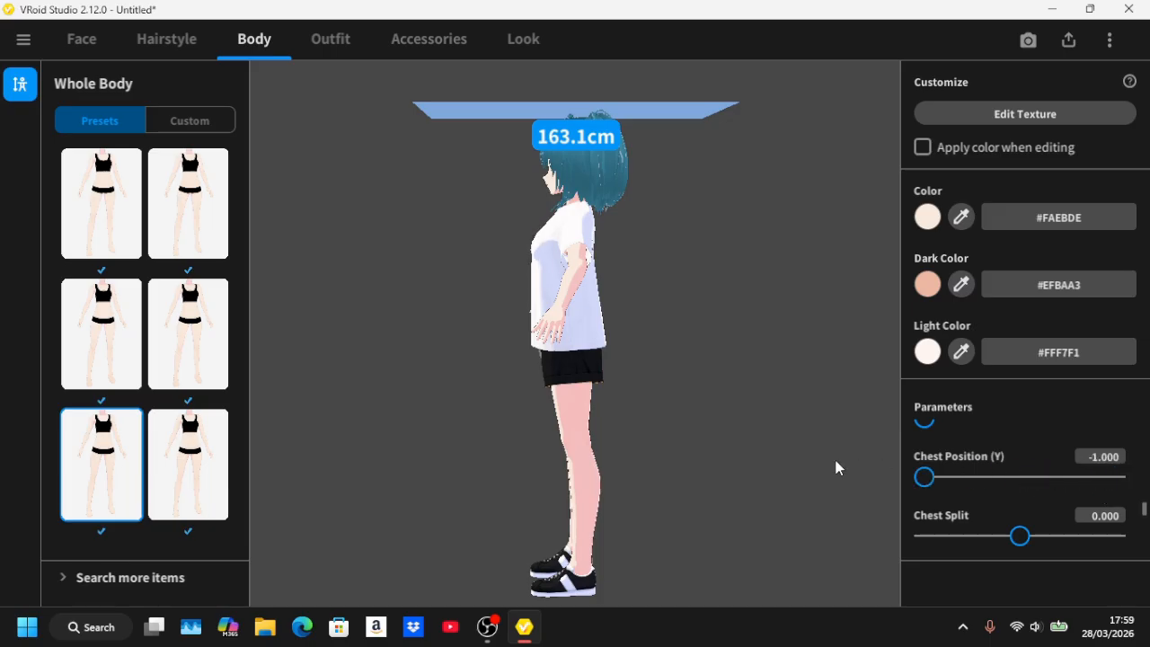
{"action": "left_click", "coordinate": [1118, 462]}
{"action": "key", "text": "BackSpace"}
{"action": "type", "text": "0"}
{"action": "key", "text": "Return"}
{"action": "left_click_drag", "start_coordinate": [1141, 518], "coordinate": [1141, 544]}
{"action": "mouse_move", "coordinate": [1138, 546]}
{"action": "left_mouse_down"}
{"action": "mouse_move", "coordinate": [1141, 505]}
{"action": "mouse_move", "coordinate": [1135, 553]}
{"action": "left_mouse_up"}
{"action": "left_click_drag", "start_coordinate": [656, 333], "coordinate": [726, 334]}
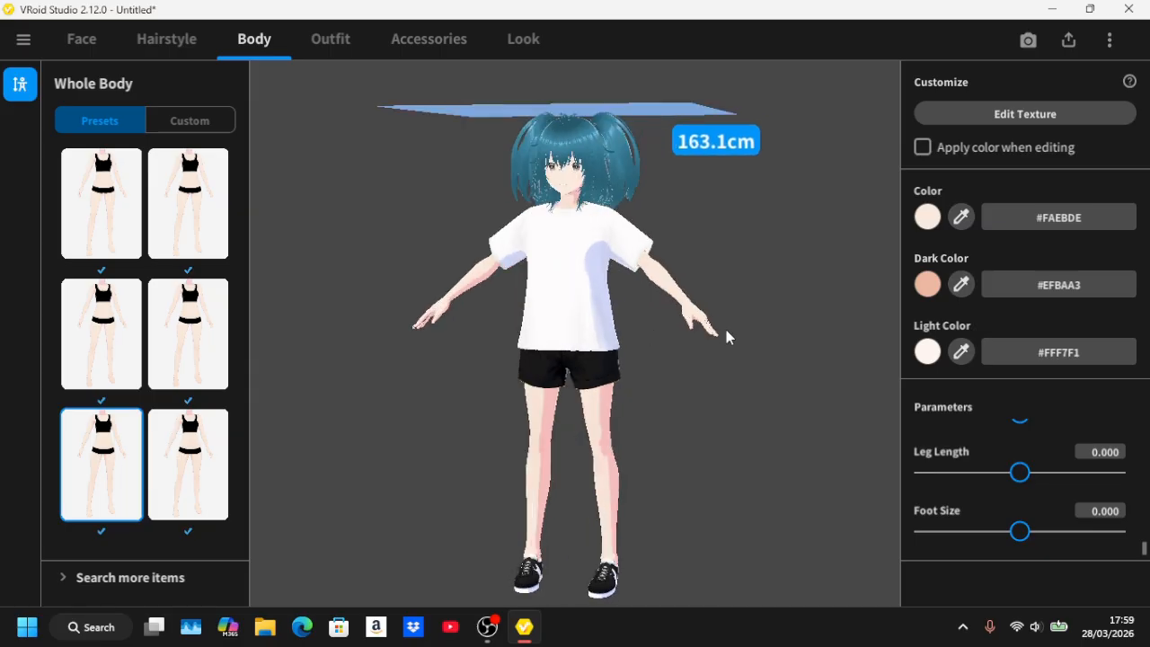
Switch to outfit editing and dress the character in the plain blue T-shirt preset.
{"action": "left_click", "coordinate": [350, 37]}
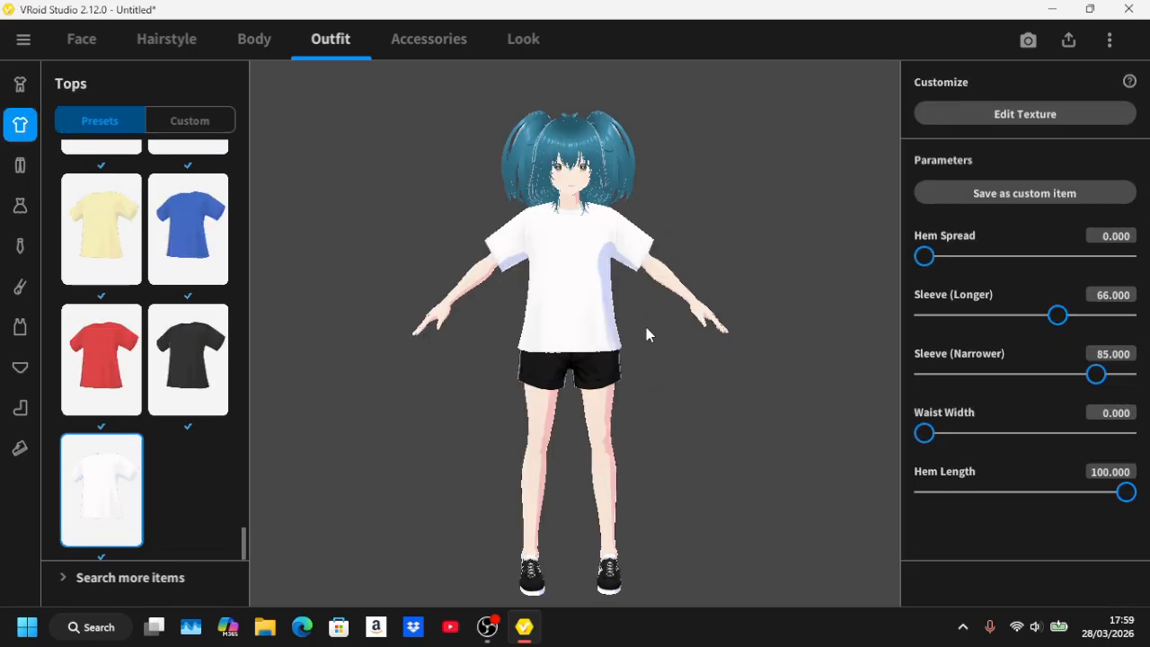
{"action": "mouse_move", "coordinate": [646, 329]}
{"action": "left_mouse_down"}
{"action": "mouse_move", "coordinate": [591, 331]}
{"action": "mouse_move", "coordinate": [633, 333]}
{"action": "left_mouse_up"}
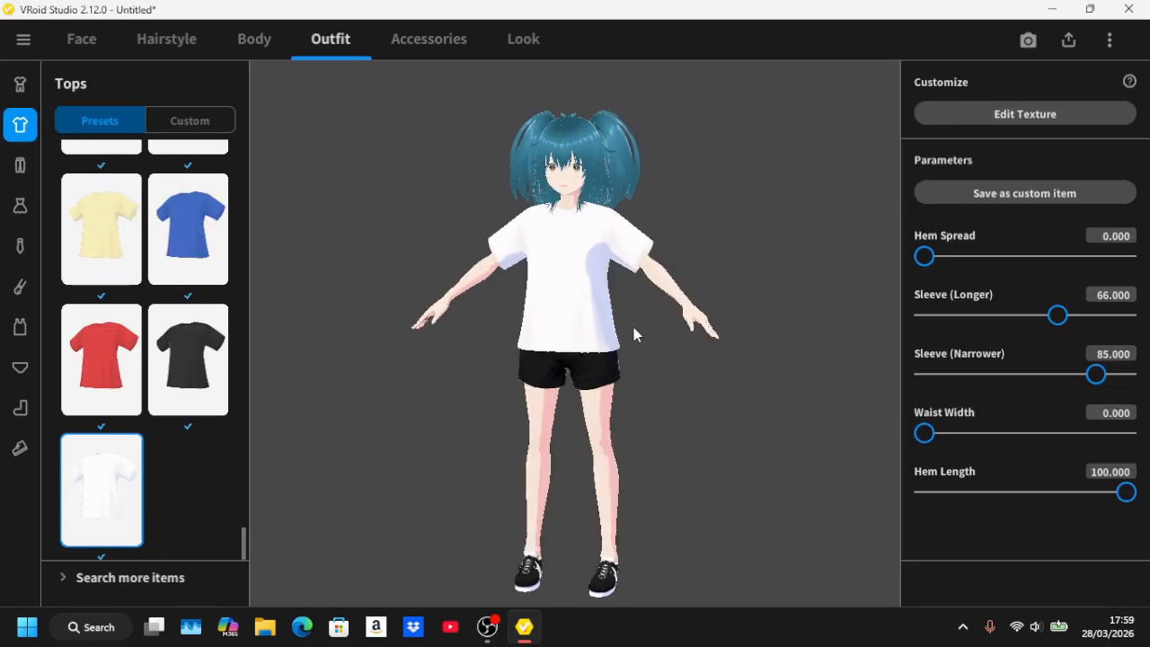
{"action": "right_click_drag", "start_coordinate": [633, 327], "coordinate": [644, 324]}
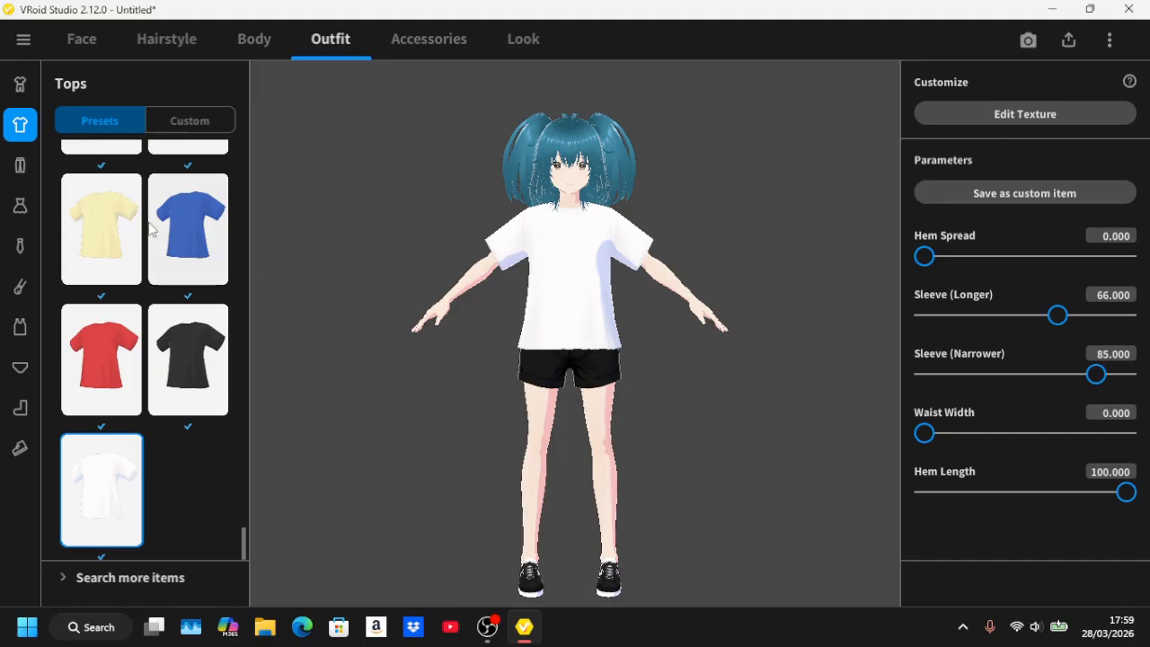
{"action": "left_click", "coordinate": [189, 229]}
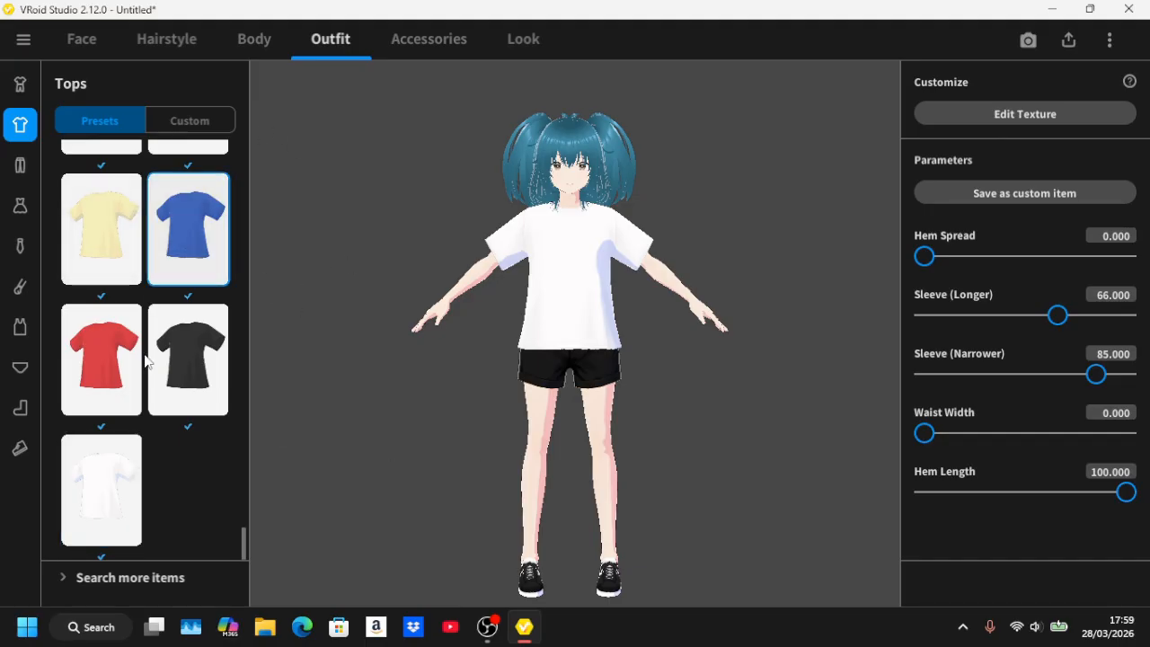
Try the cropped navy side-striped pants, and replace them with the full-length navy version.
{"action": "left_click", "coordinate": [25, 164]}
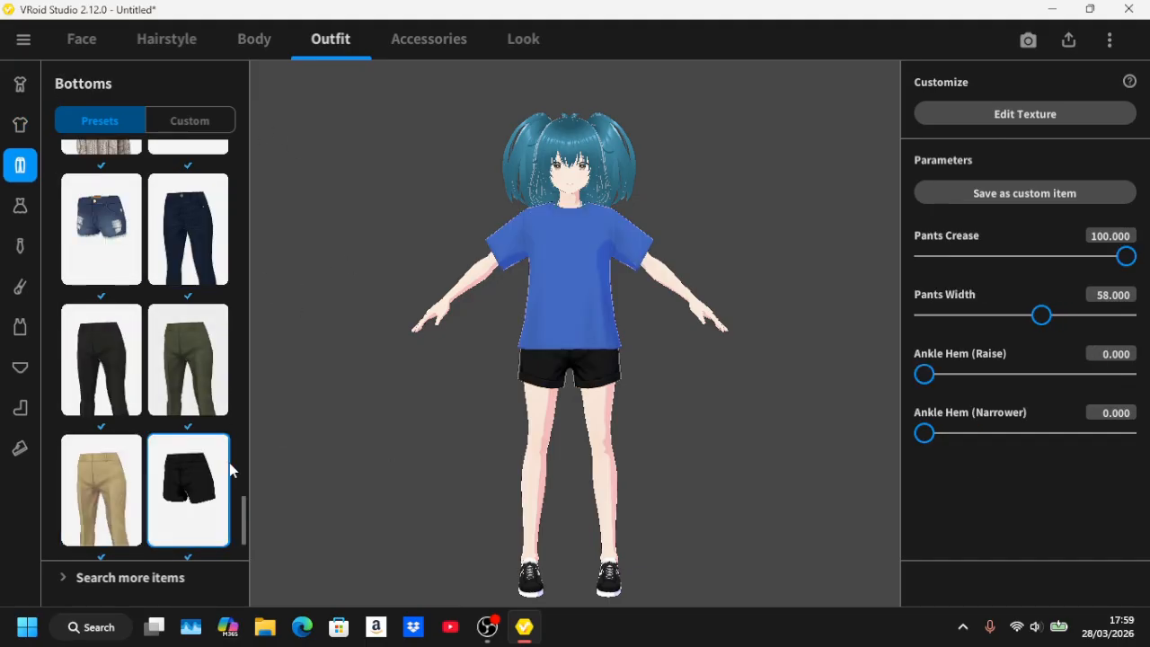
{"action": "left_click_drag", "start_coordinate": [243, 503], "coordinate": [252, 366]}
{"action": "left_click", "coordinate": [128, 303]}
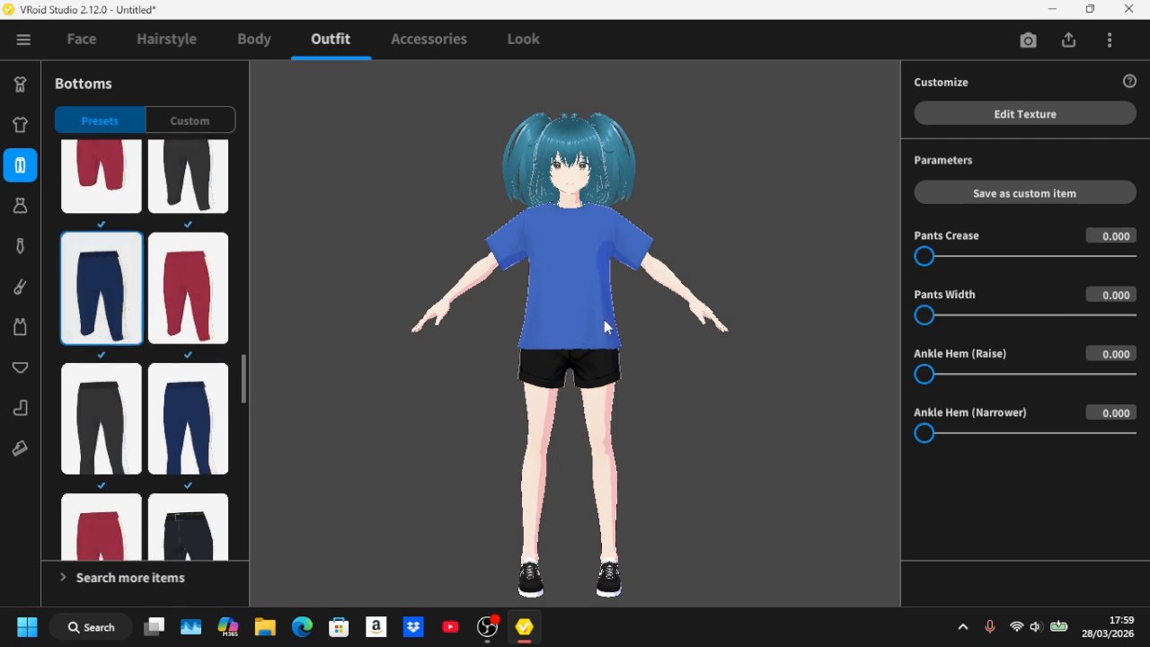
{"action": "left_click_drag", "start_coordinate": [603, 318], "coordinate": [557, 318]}
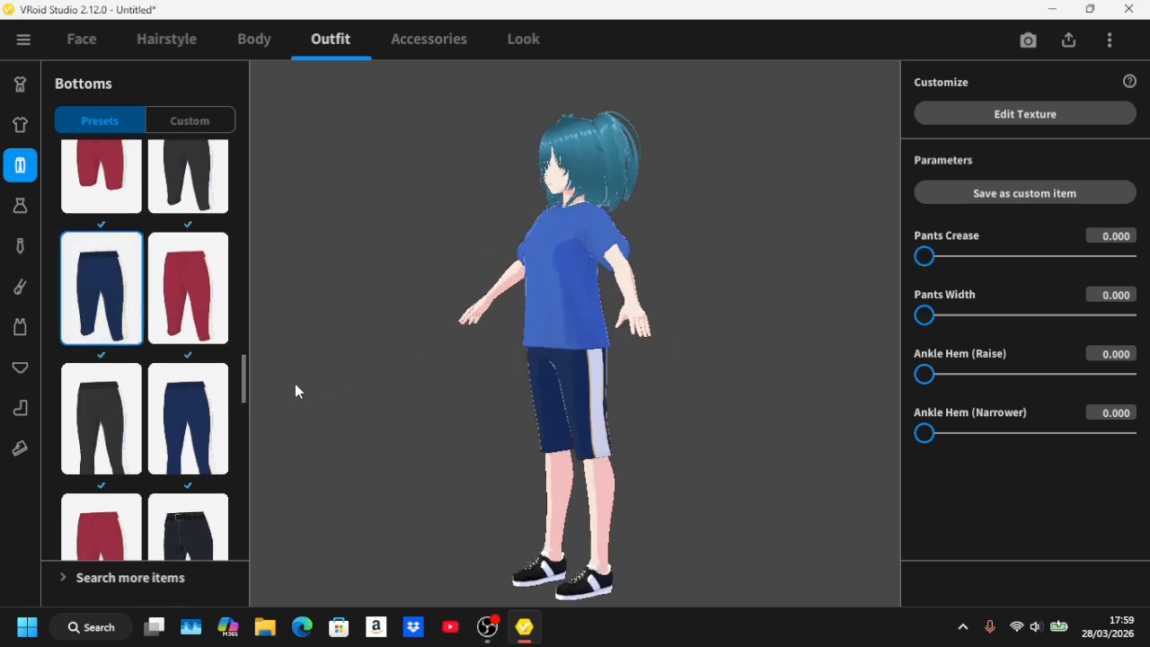
{"action": "left_click", "coordinate": [208, 413]}
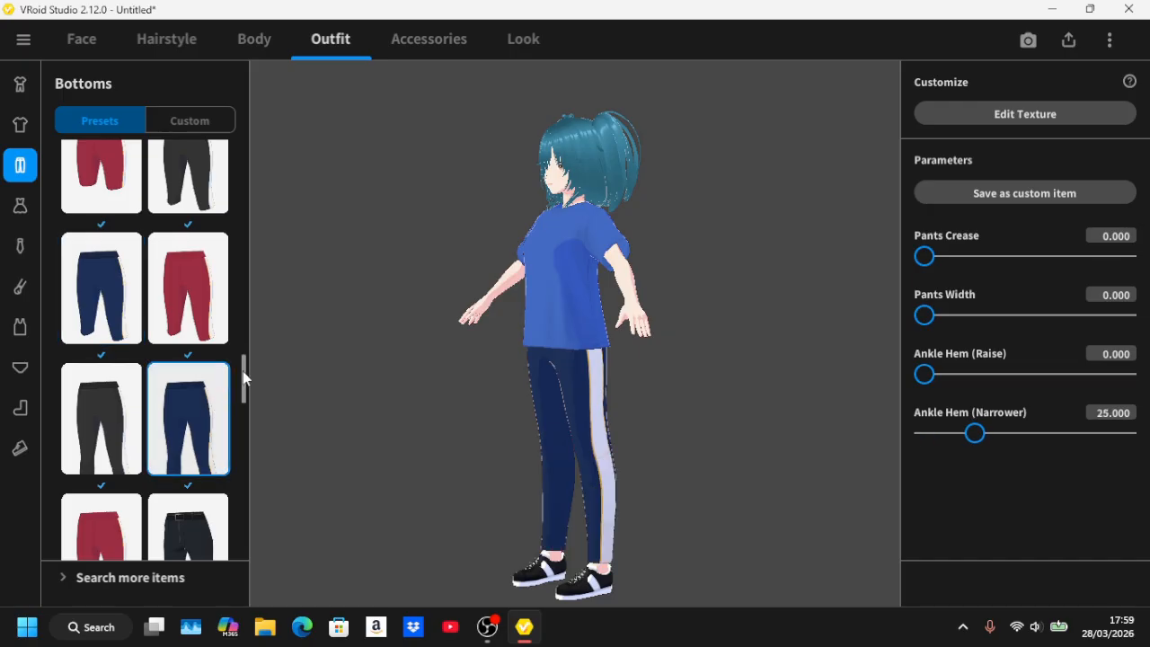
{"action": "left_click_drag", "start_coordinate": [243, 371], "coordinate": [242, 341]}
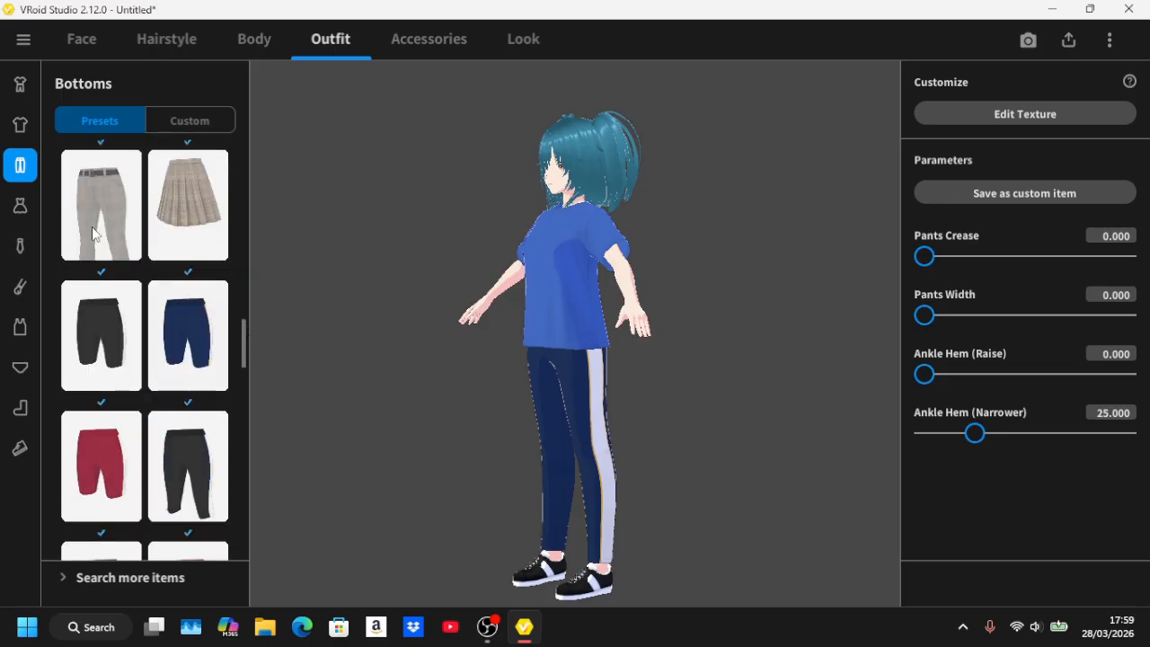
{"action": "left_click", "coordinate": [16, 132]}
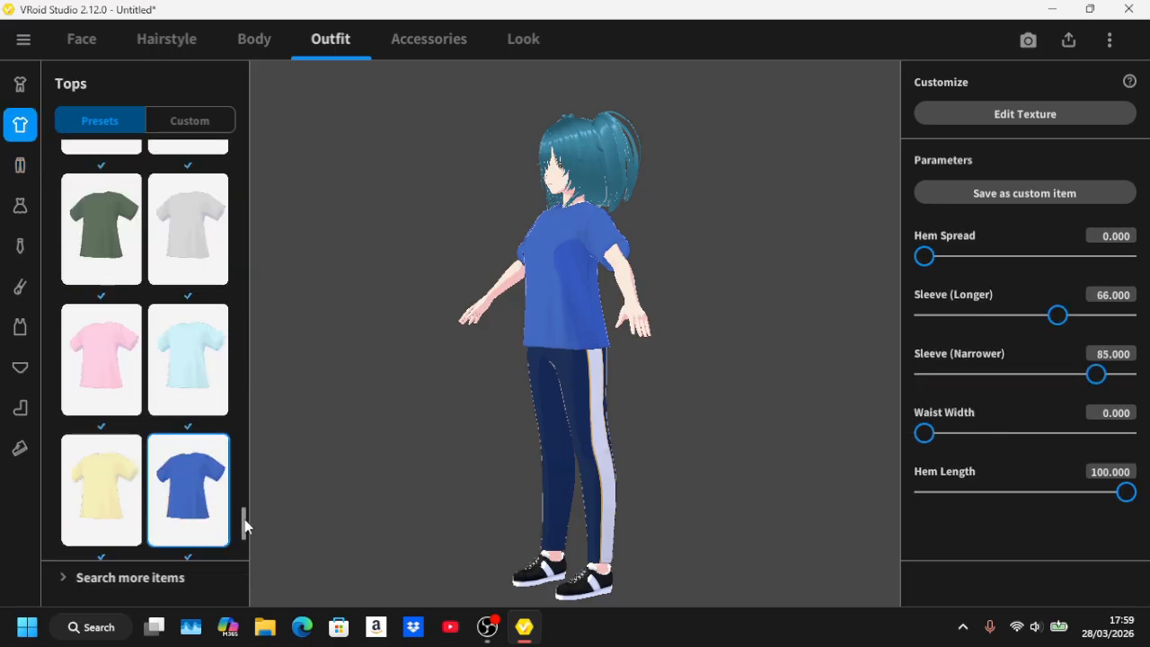
{"action": "mouse_move", "coordinate": [245, 525]}
{"action": "left_mouse_down"}
{"action": "mouse_move", "coordinate": [243, 236]}
{"action": "mouse_move", "coordinate": [259, 158]}
{"action": "mouse_move", "coordinate": [244, 365]}
{"action": "mouse_move", "coordinate": [255, 527]}
{"action": "left_mouse_up"}
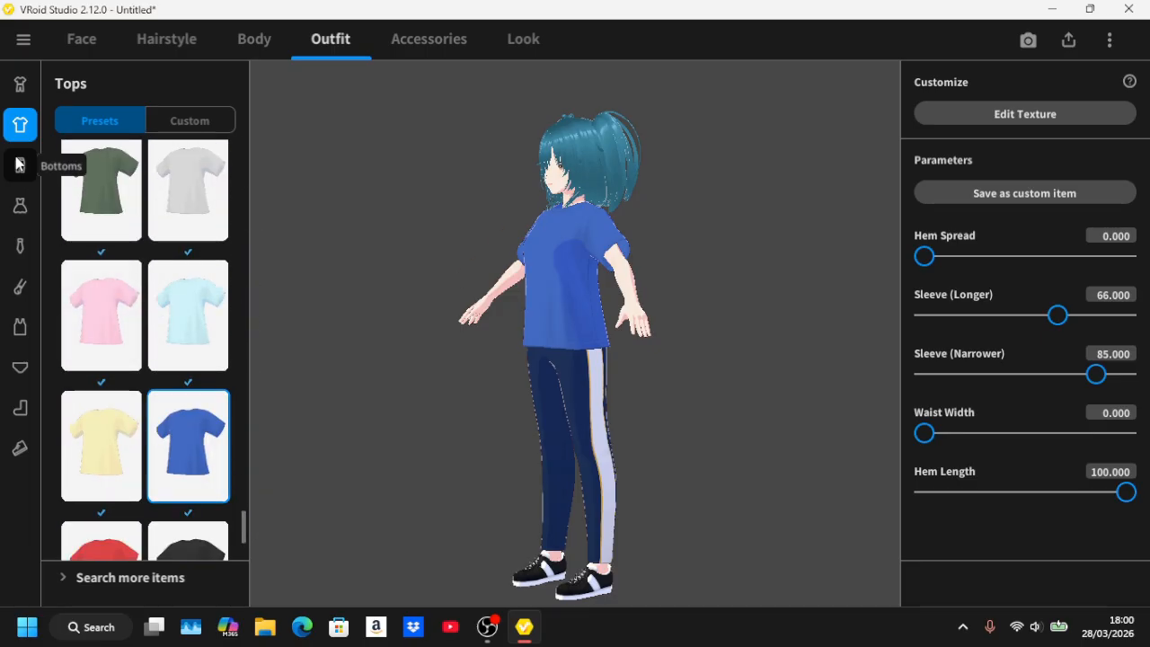
Try on the long blue maid dress with the white frilled apron.
{"action": "left_click", "coordinate": [22, 212]}
{"action": "right_click_drag", "start_coordinate": [561, 270], "coordinate": [609, 279]}
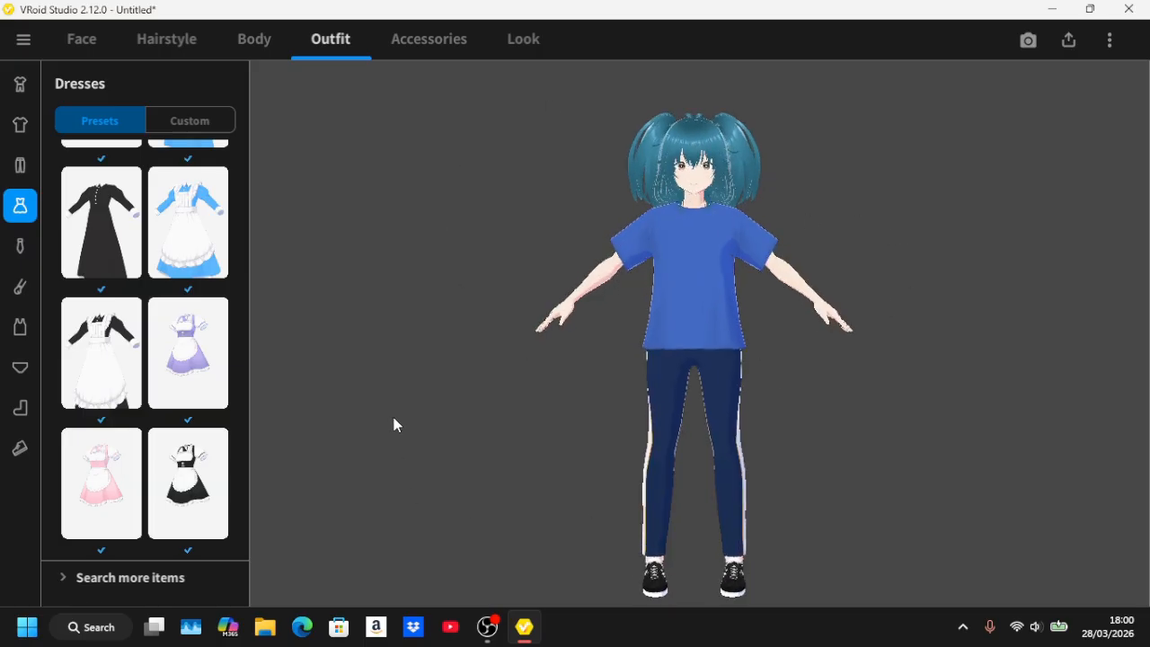
{"action": "left_click", "coordinate": [109, 224]}
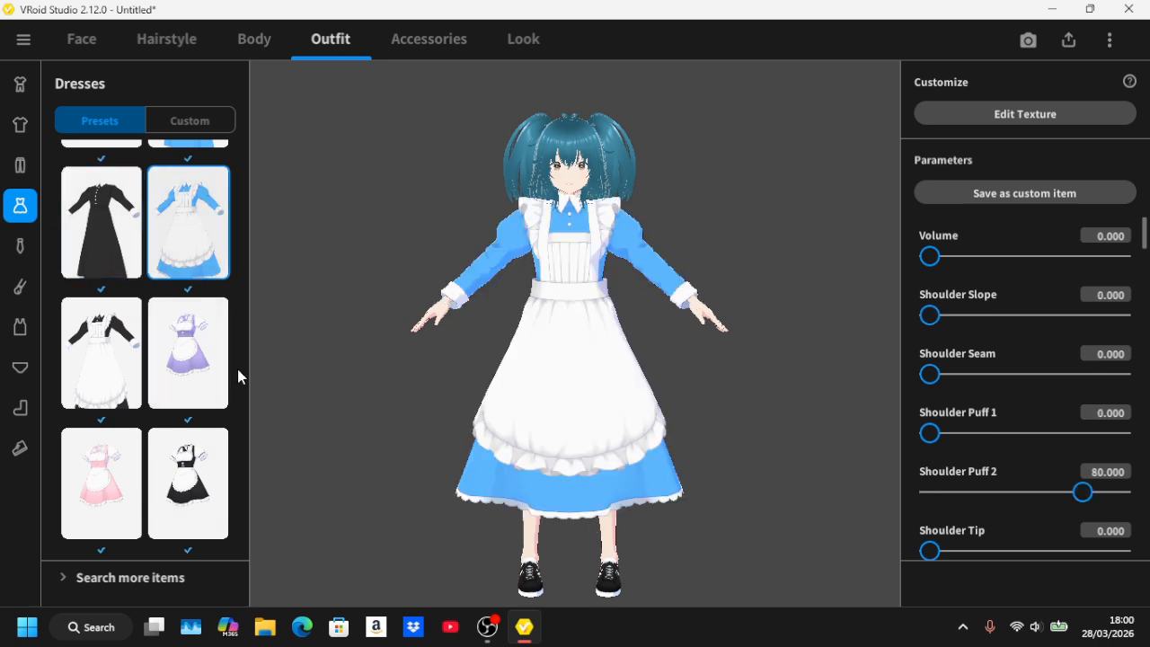
Remove the maid dress, and undo the dress changes to return to the blue T-shirt and navy pants.
{"action": "scroll", "coordinate": [239, 376], "scroll_direction": "up", "scroll_amount": 5}
{"action": "left_click_drag", "start_coordinate": [246, 247], "coordinate": [210, 45]}
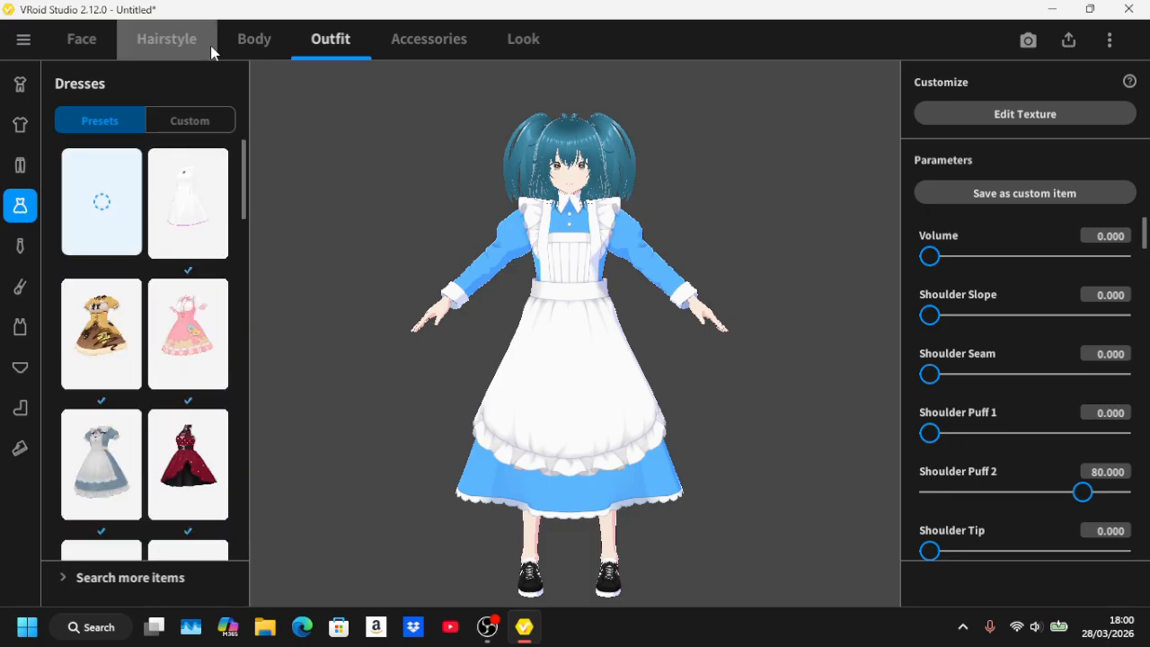
{"action": "left_click", "coordinate": [124, 180]}
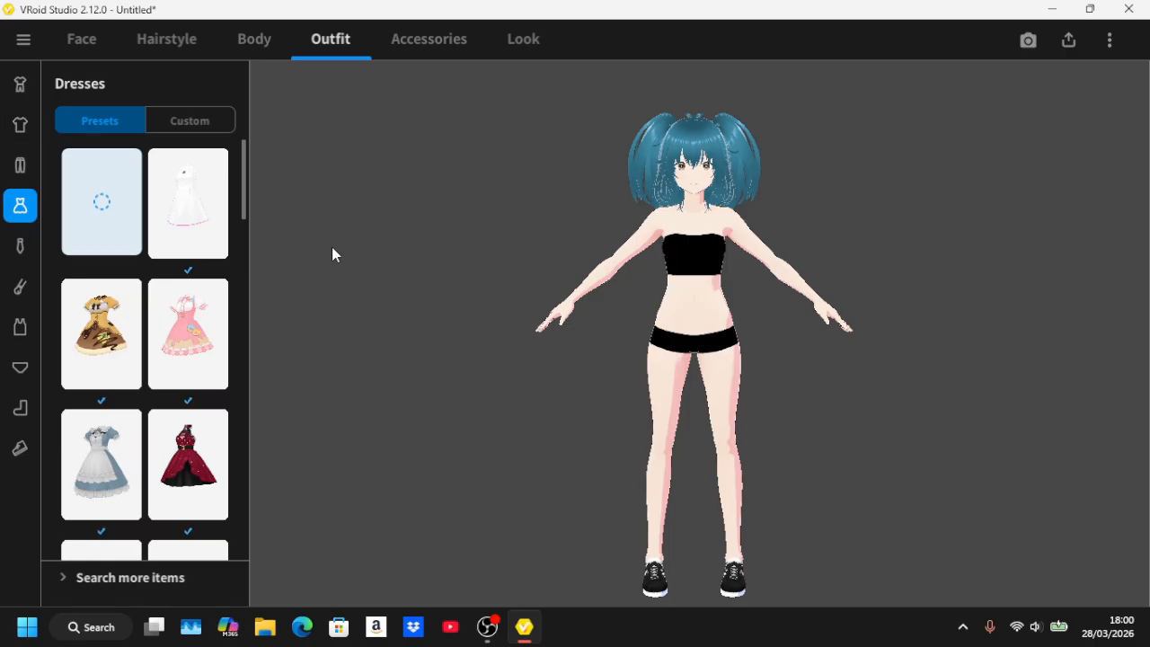
{"action": "key", "text": "ctrl+z"}
{"action": "key", "text": "ctrl+z"}
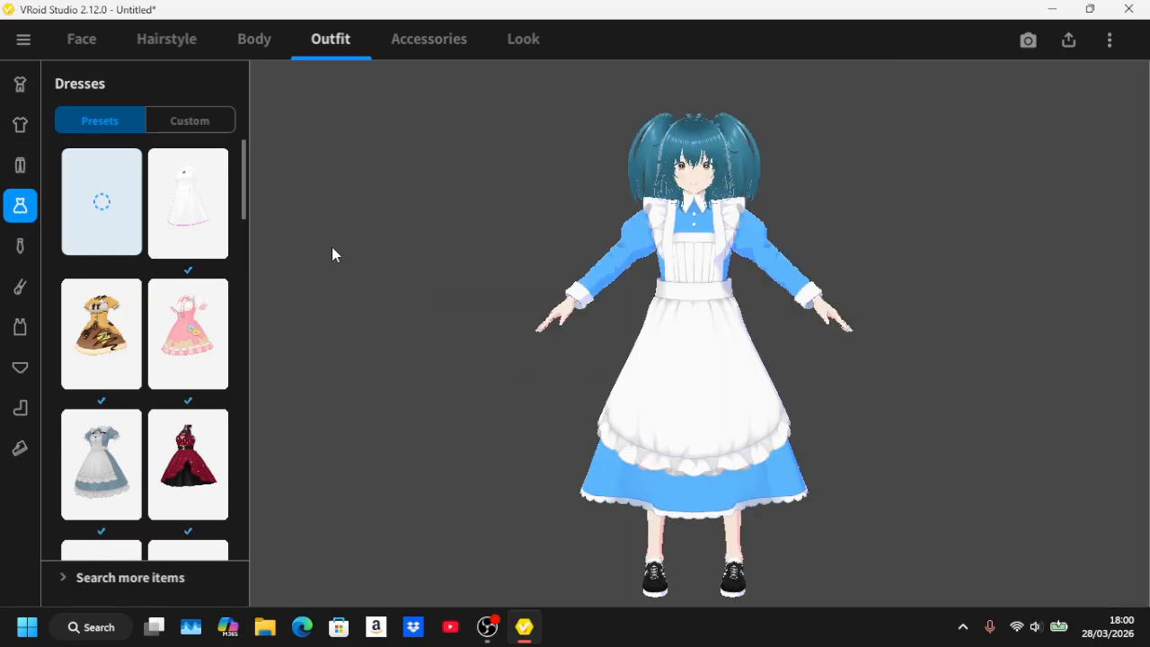
{"action": "key", "text": "ctrl+y"}
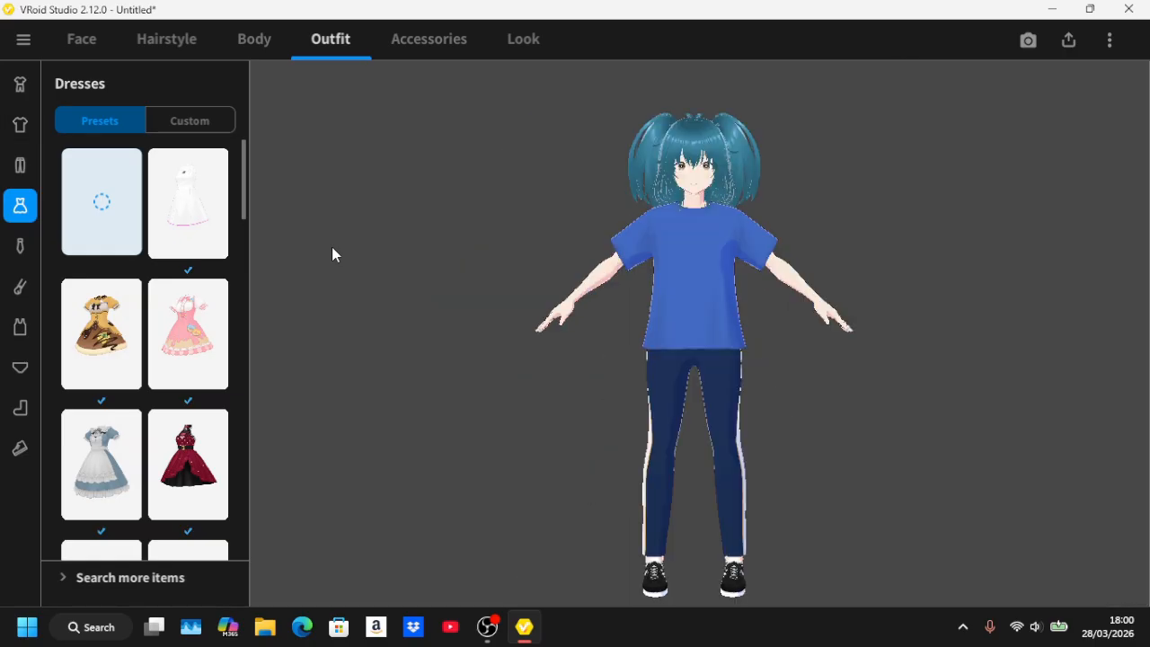
Redo the outfit changes until the character wears the blue T-shirt and the cropped navy side-striped pants.
{"action": "left_click", "coordinate": [109, 208]}
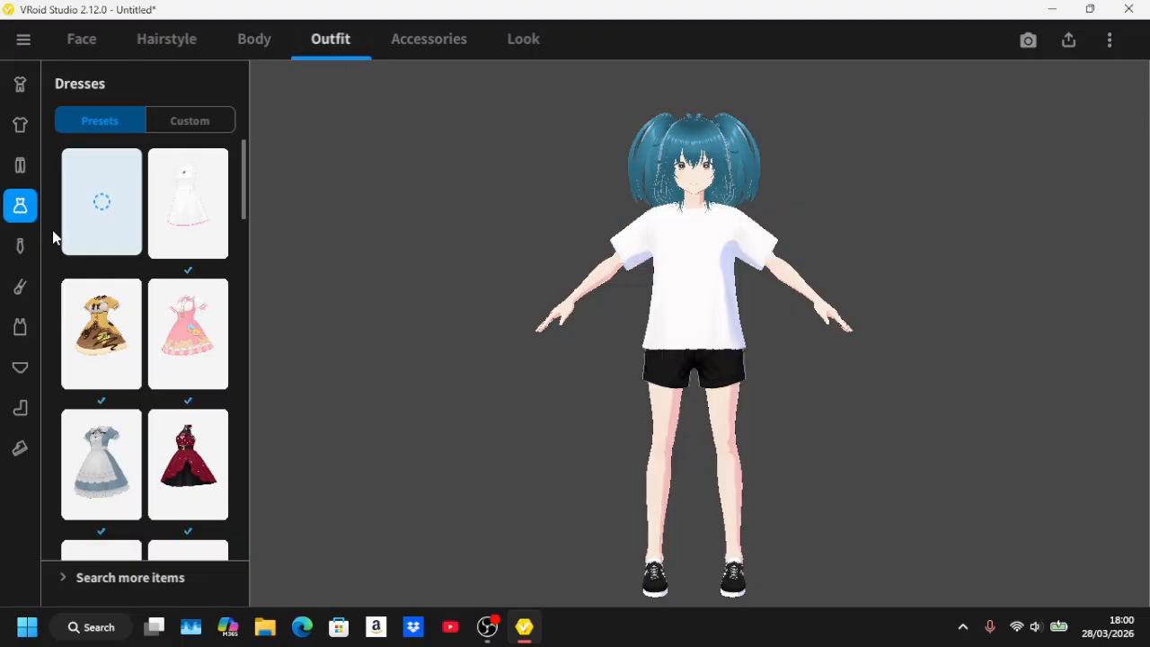
{"action": "left_click", "coordinate": [24, 40]}
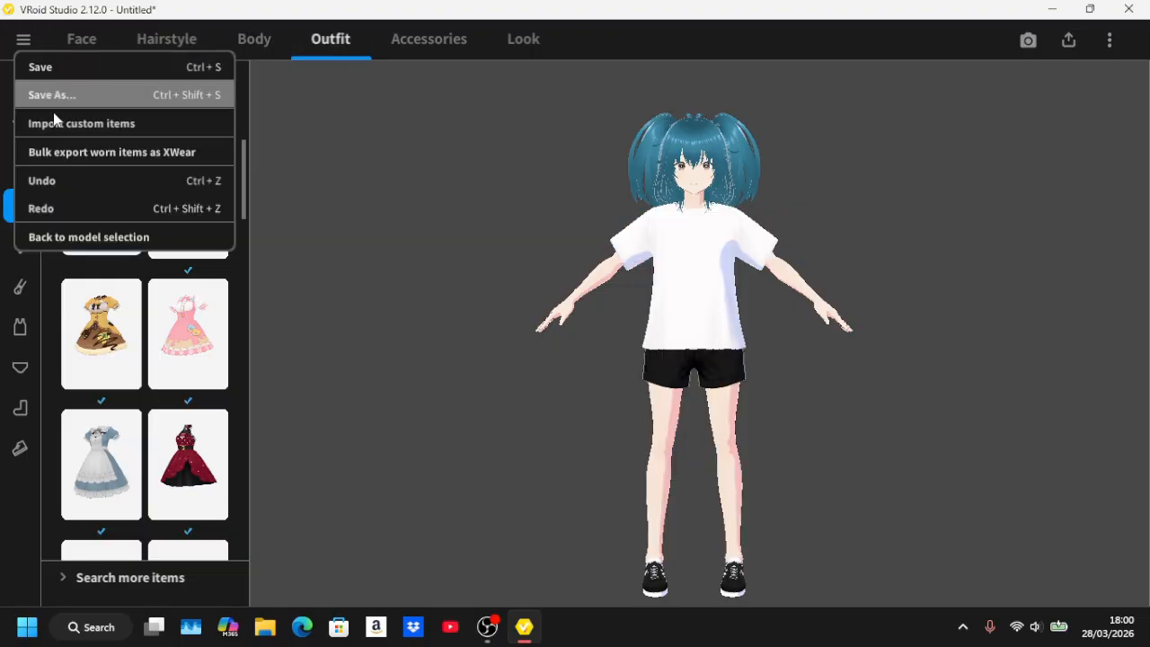
{"action": "left_click", "coordinate": [56, 207]}
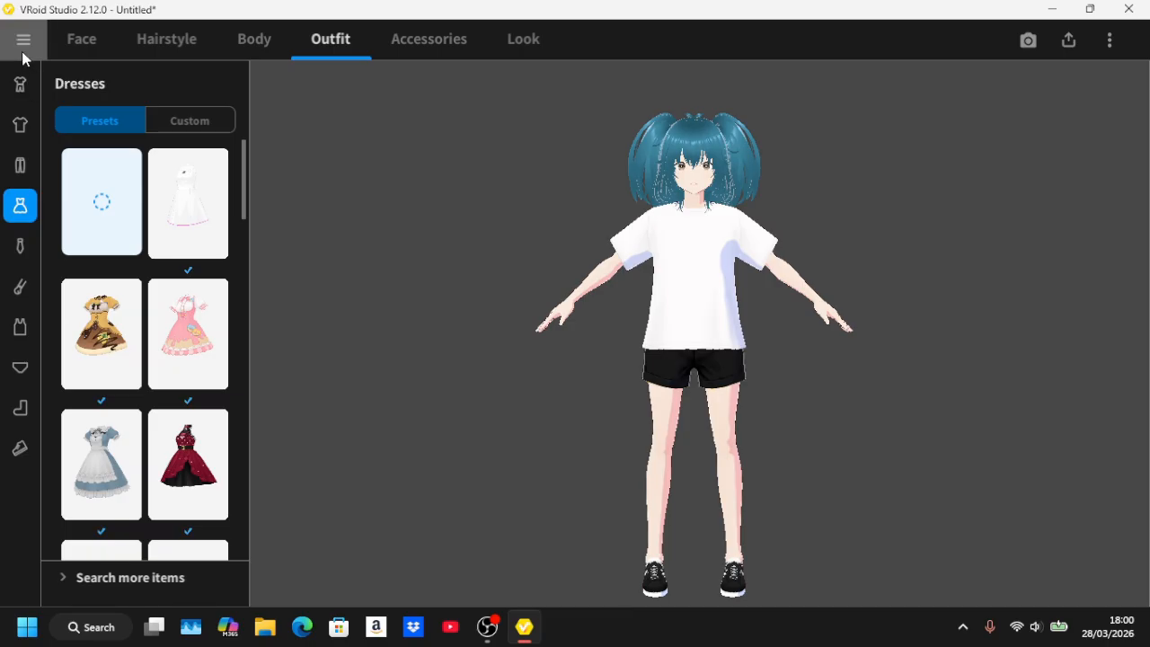
{"action": "left_click", "coordinate": [25, 54]}
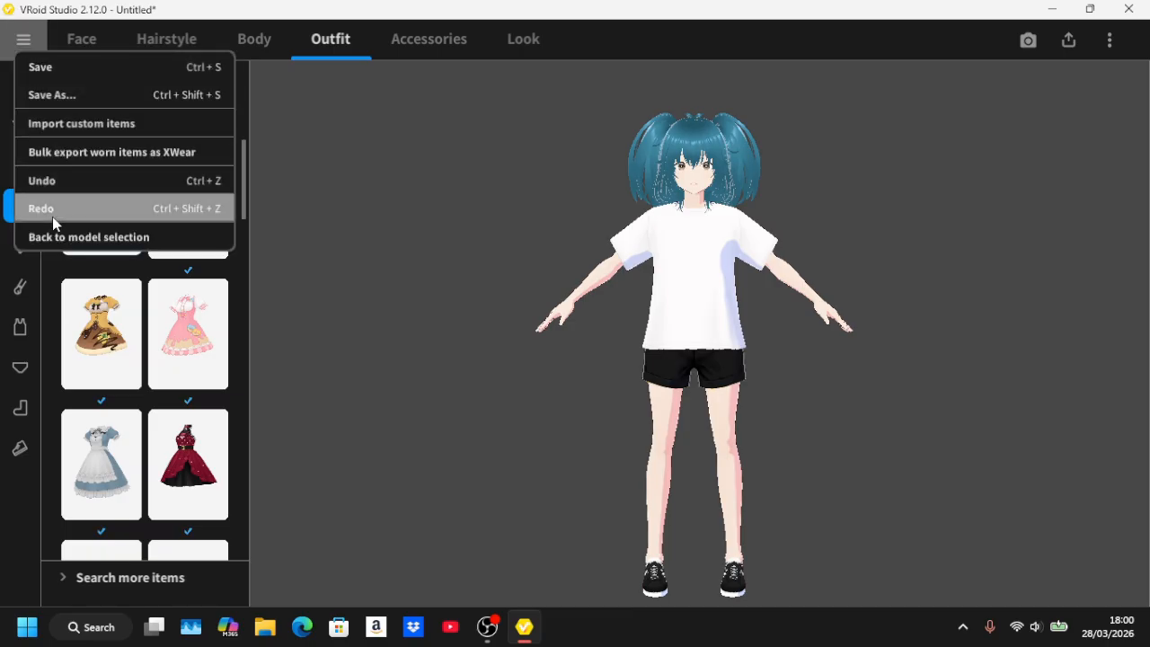
{"action": "left_click", "coordinate": [52, 214]}
{"action": "left_click", "coordinate": [24, 40]}
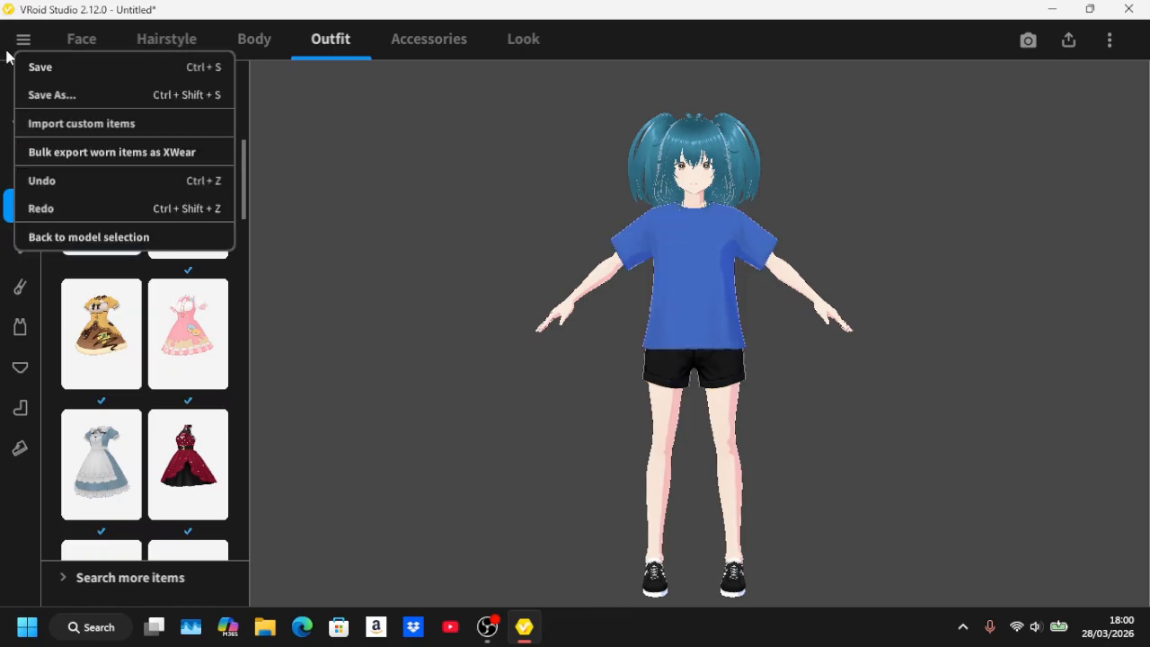
{"action": "left_click", "coordinate": [61, 209]}
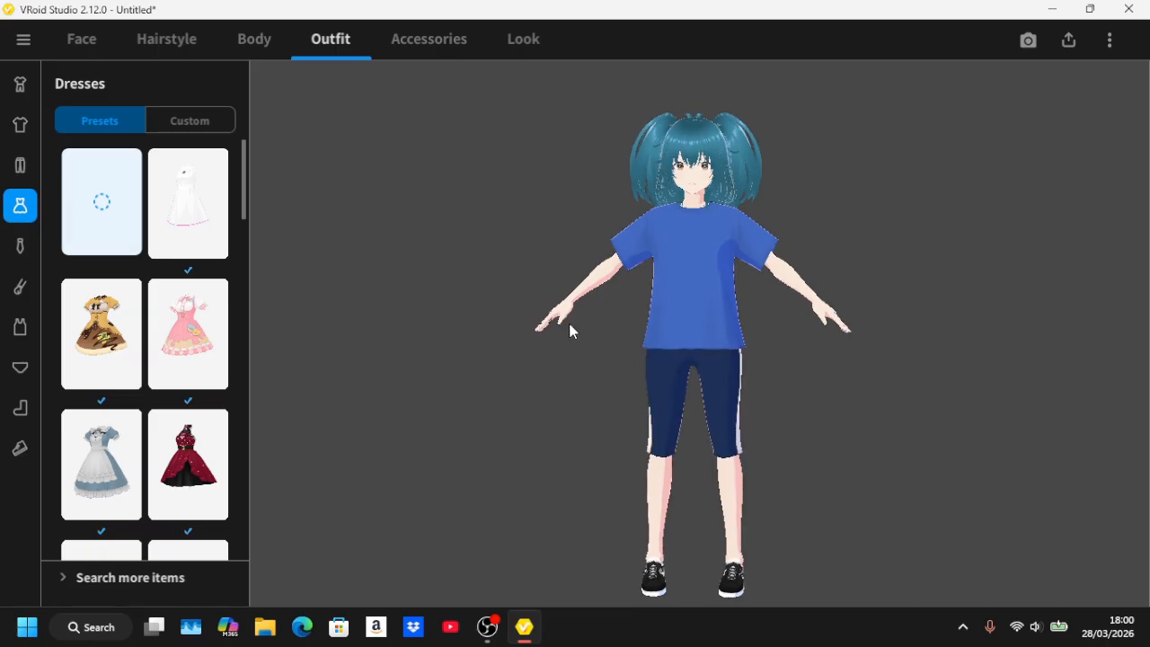
{"action": "mouse_move", "coordinate": [569, 326]}
{"action": "left_mouse_down"}
{"action": "mouse_move", "coordinate": [537, 321]}
{"action": "mouse_move", "coordinate": [564, 327]}
{"action": "left_mouse_up"}
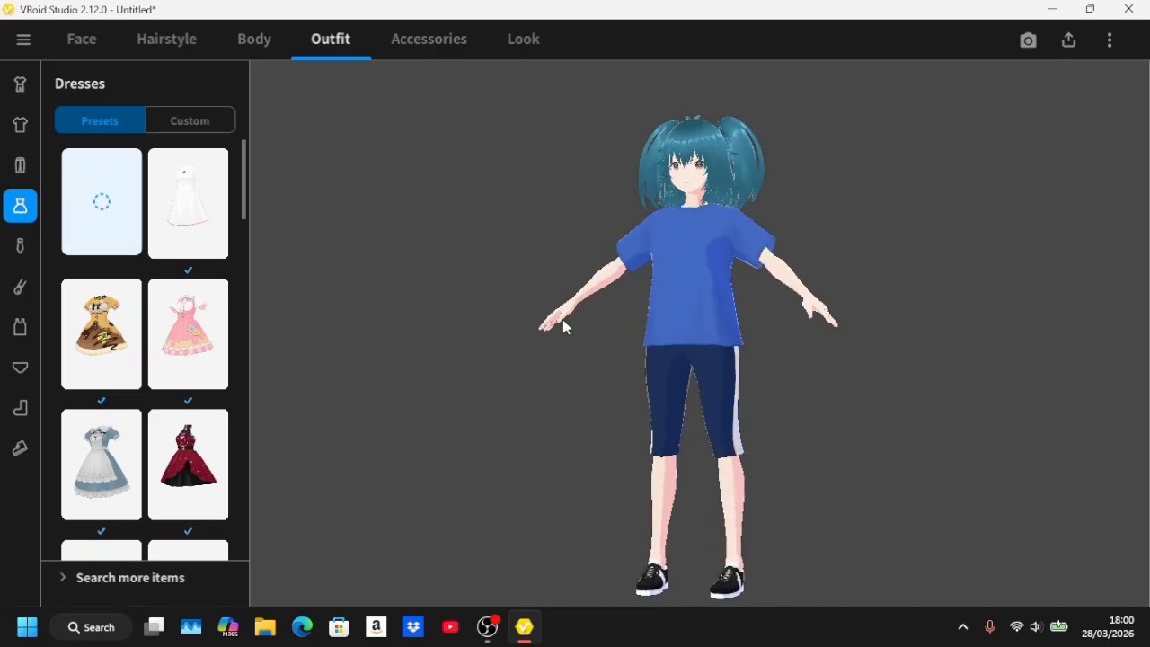
Switch to accessory editing, browse the bow, hat and tail categories, and add the Glasses (Thick) accessory to the character.
{"action": "left_click", "coordinate": [439, 40]}
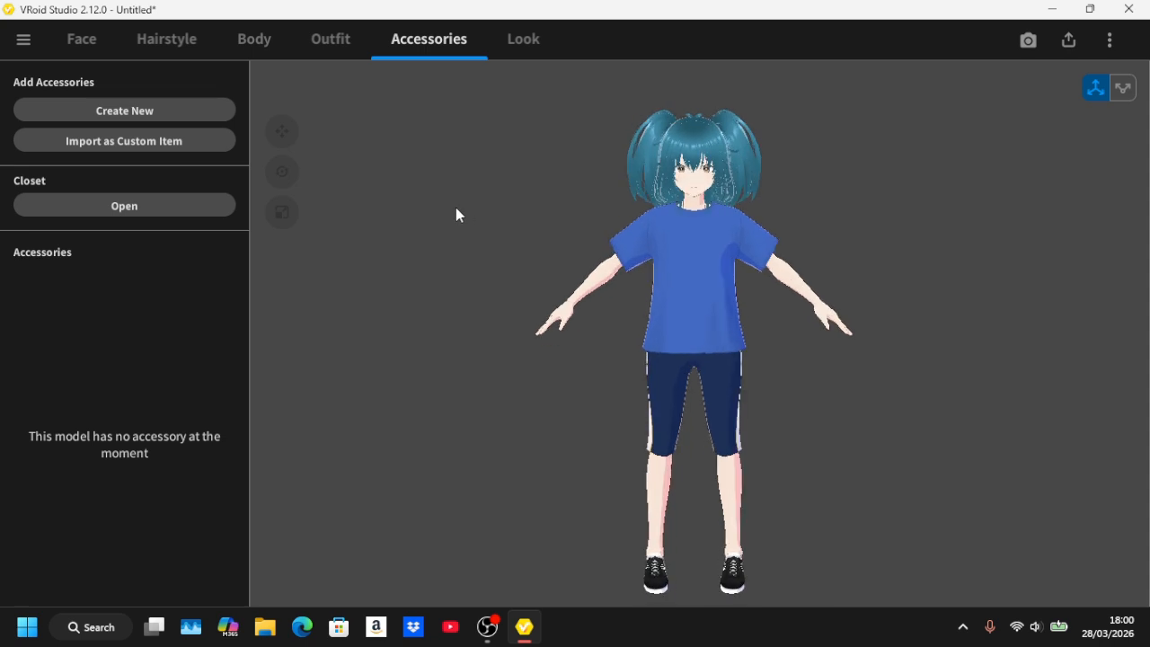
{"action": "scroll", "coordinate": [455, 214], "scroll_direction": "up", "scroll_amount": 5}
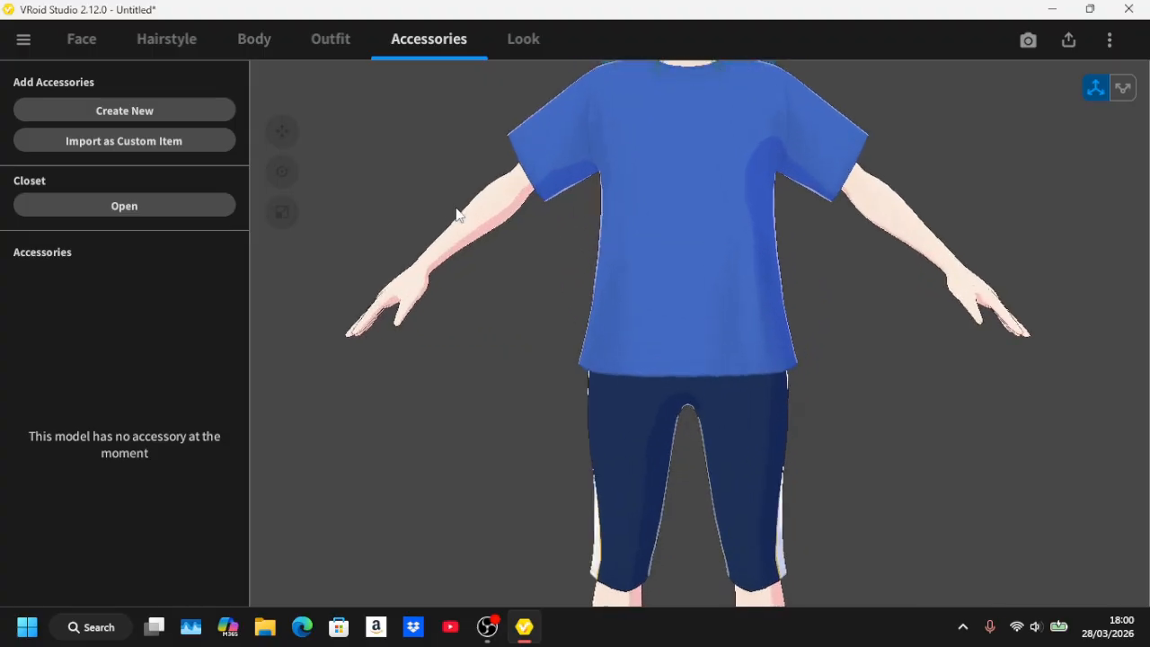
{"action": "scroll", "coordinate": [456, 214], "scroll_direction": "up", "scroll_amount": 3}
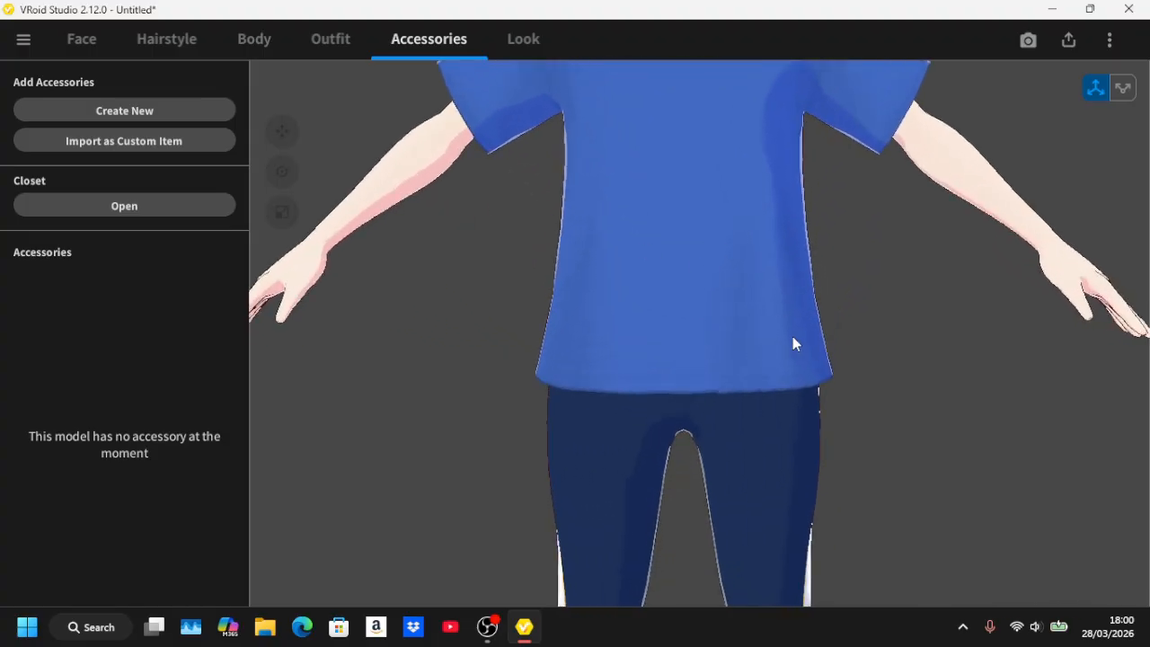
{"action": "middle_click_drag", "start_coordinate": [792, 344], "coordinate": [767, 539]}
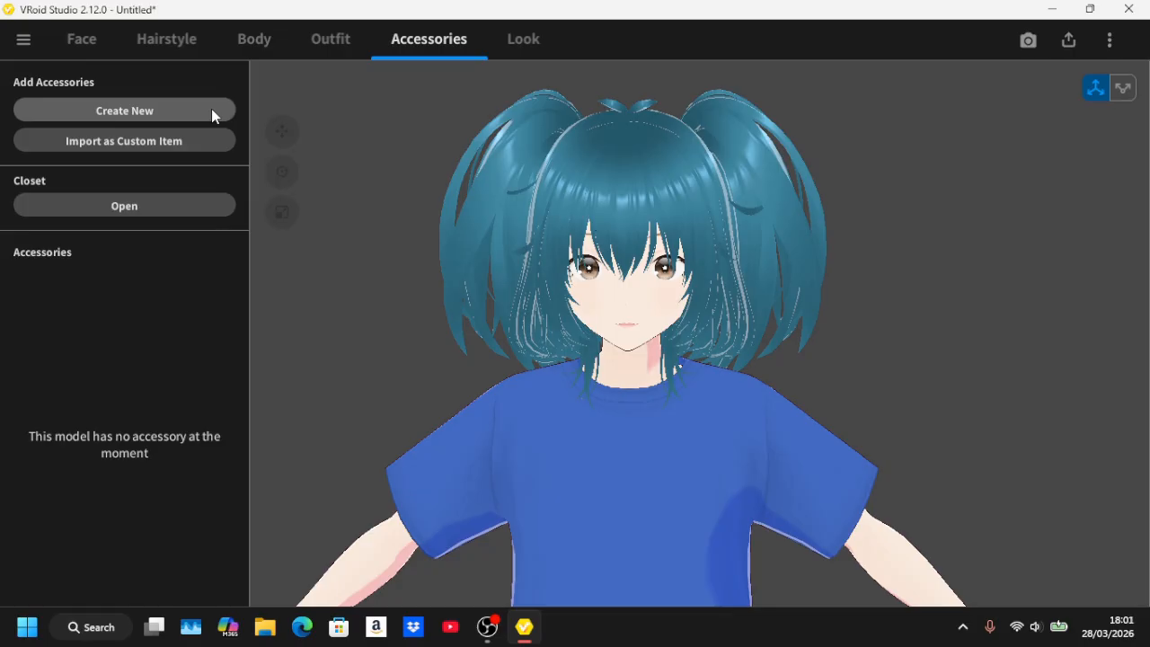
{"action": "left_click", "coordinate": [211, 109]}
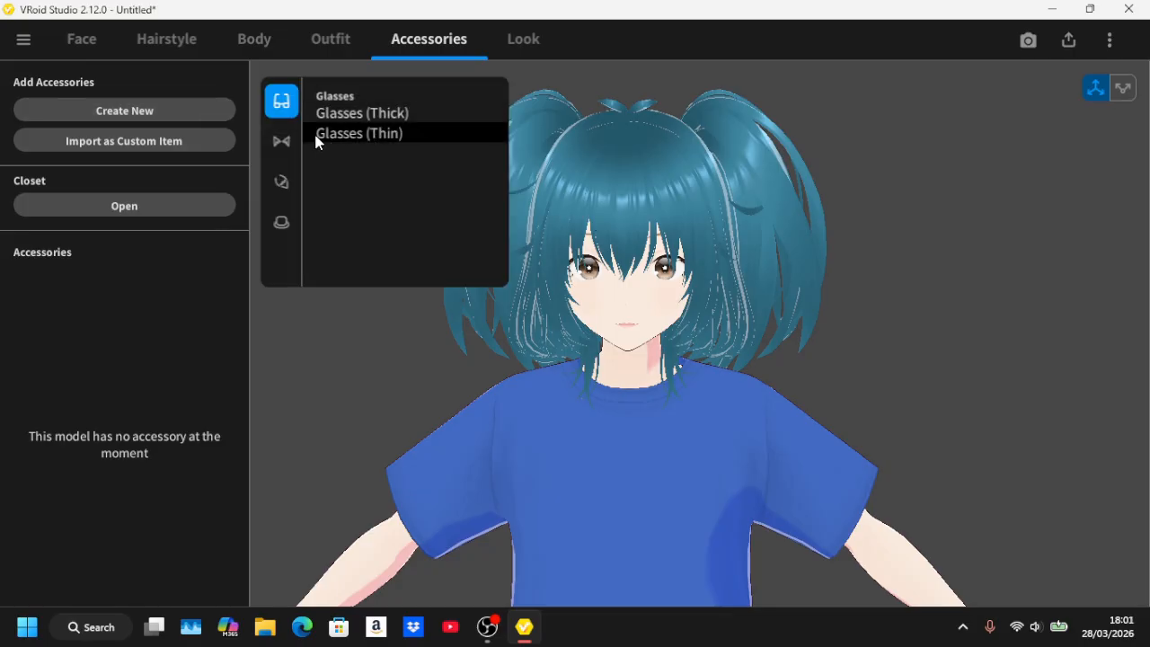
{"action": "left_click", "coordinate": [281, 140]}
{"action": "left_click", "coordinate": [283, 217]}
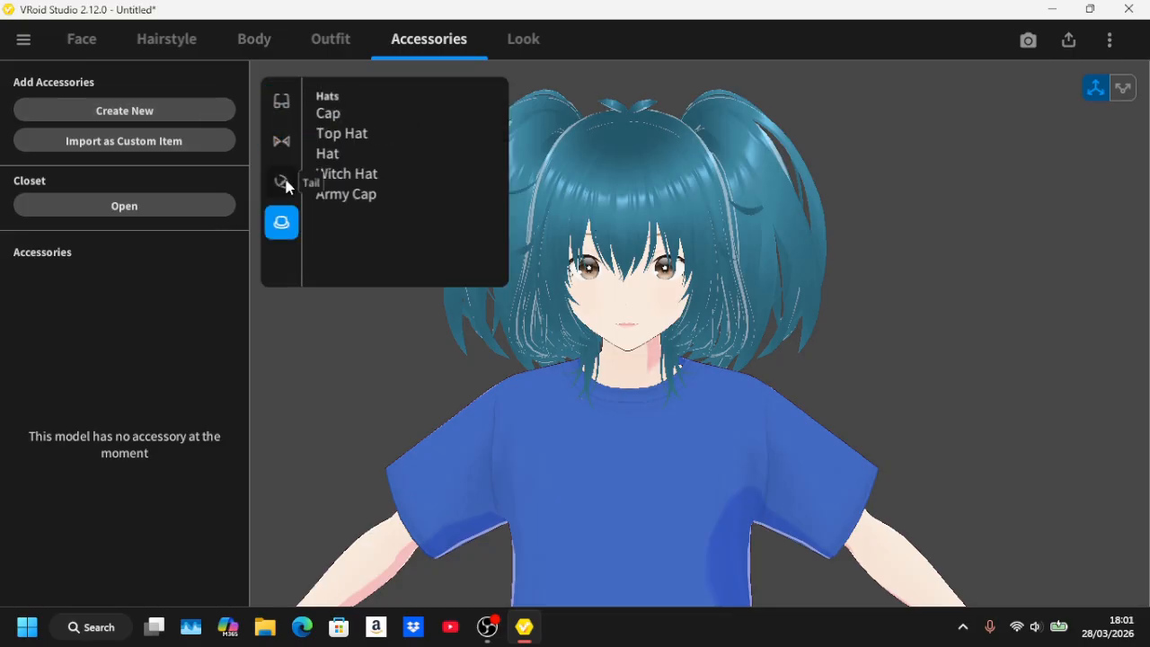
{"action": "left_click", "coordinate": [283, 183]}
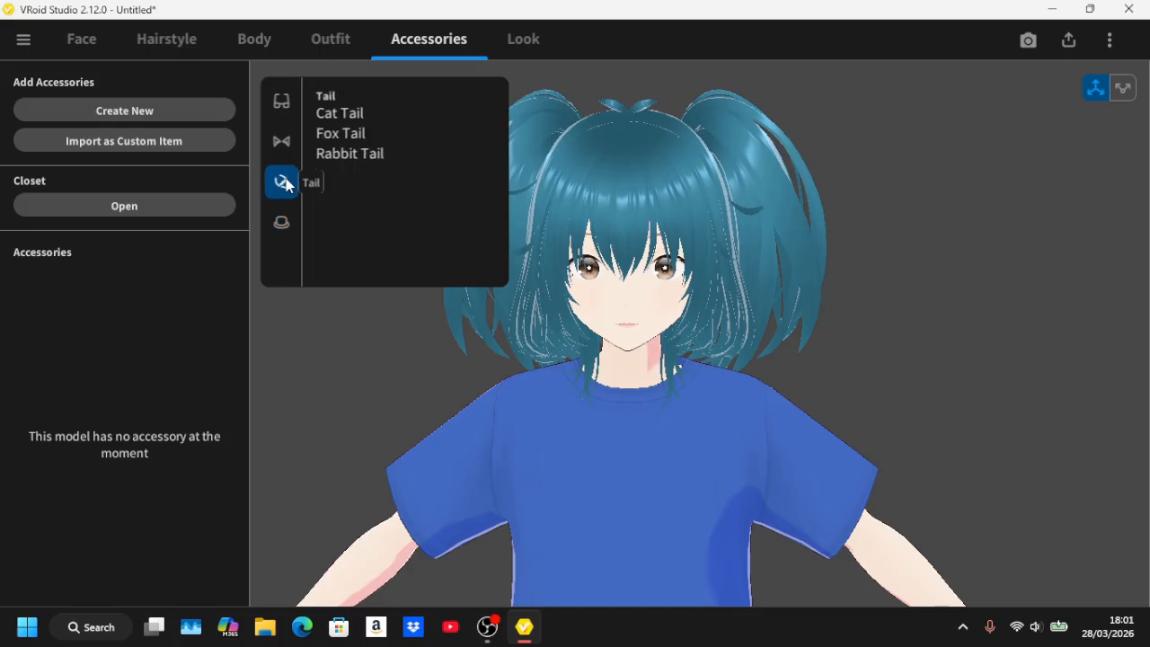
{"action": "left_click", "coordinate": [281, 99]}
{"action": "left_click", "coordinate": [382, 115]}
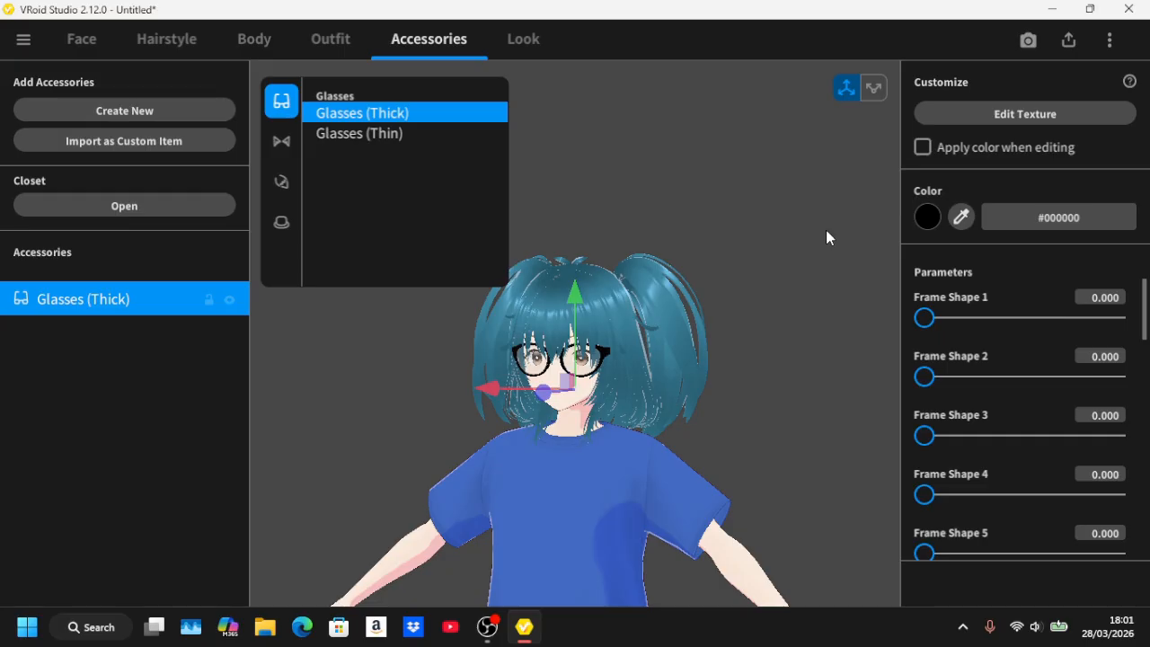
Recolor the thick glasses to purple #B221B2.
{"action": "left_click", "coordinate": [932, 219]}
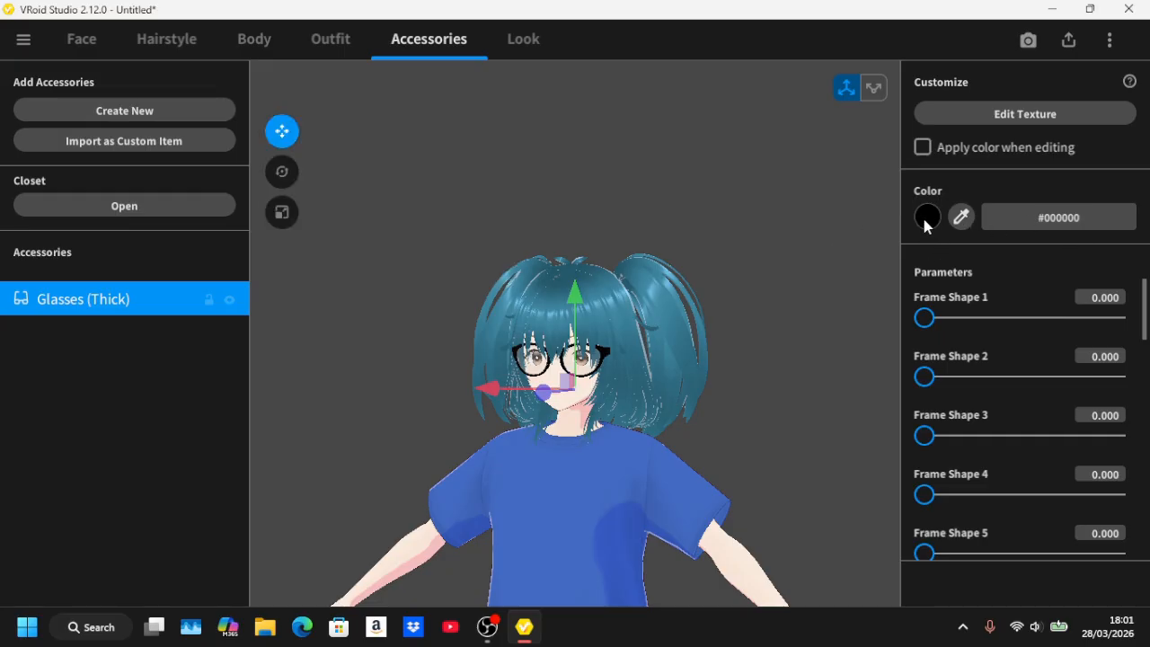
{"action": "left_click", "coordinate": [927, 217]}
{"action": "left_click_drag", "start_coordinate": [923, 366], "coordinate": [905, 299]}
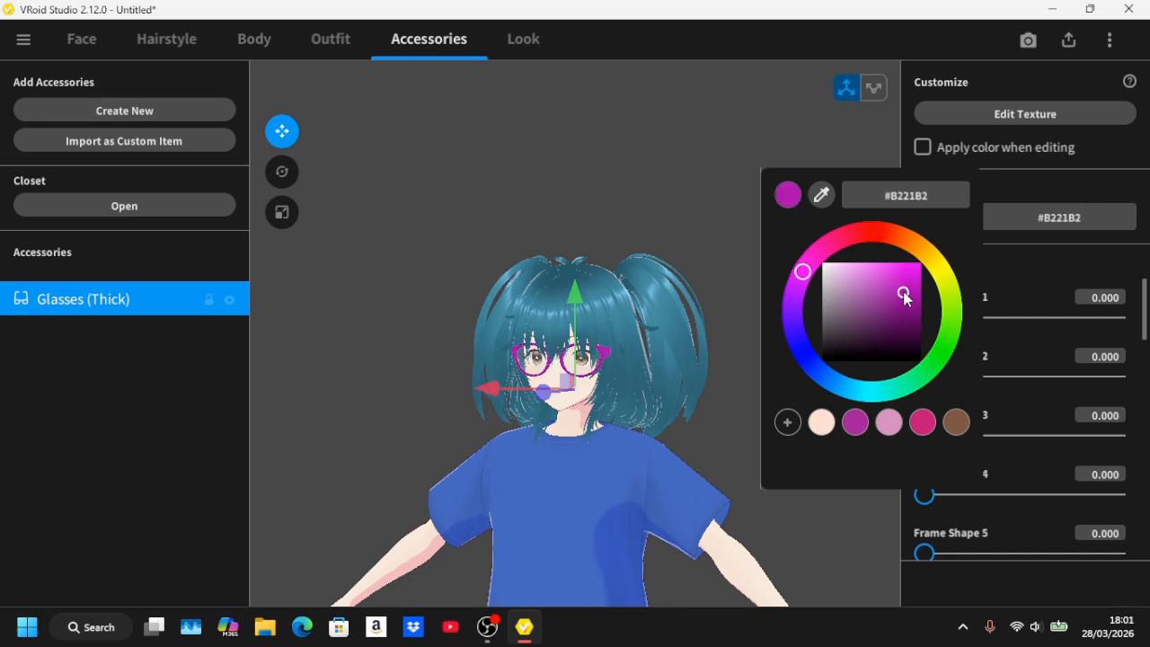
{"action": "left_click", "coordinate": [732, 180]}
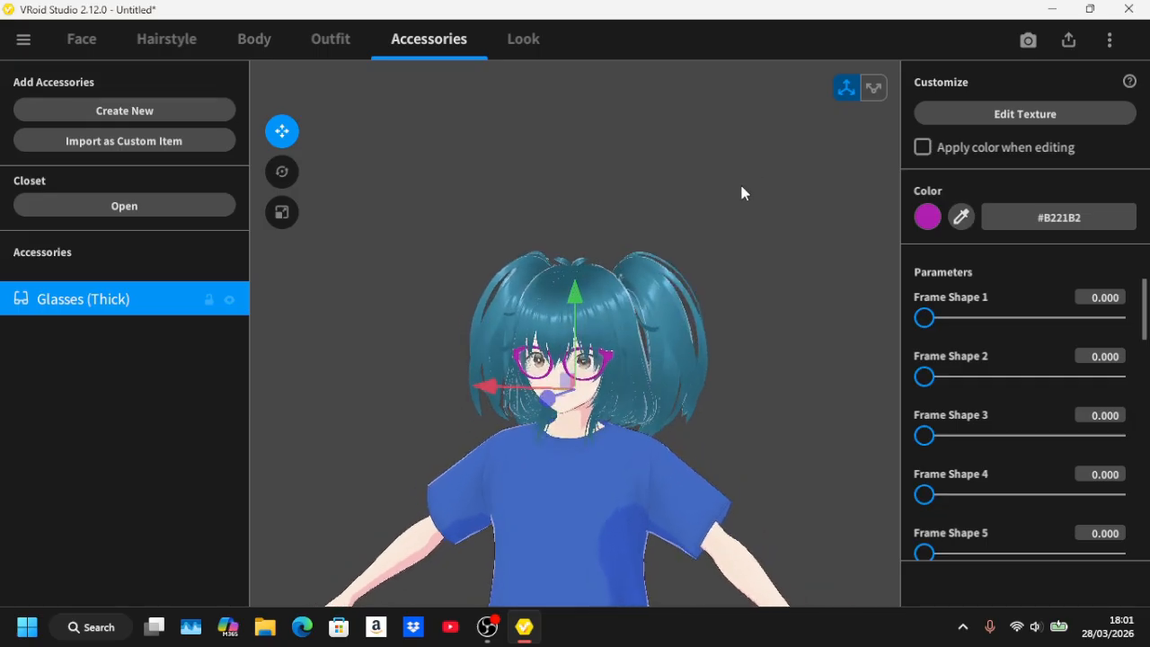
Adjust the glasses' frame, setting Frame Shape 1 to about 39.2 and Frame Shape 3 to about 41.
{"action": "left_click_drag", "start_coordinate": [923, 320], "coordinate": [868, 343]}
{"action": "left_click_drag", "start_coordinate": [925, 377], "coordinate": [820, 413]}
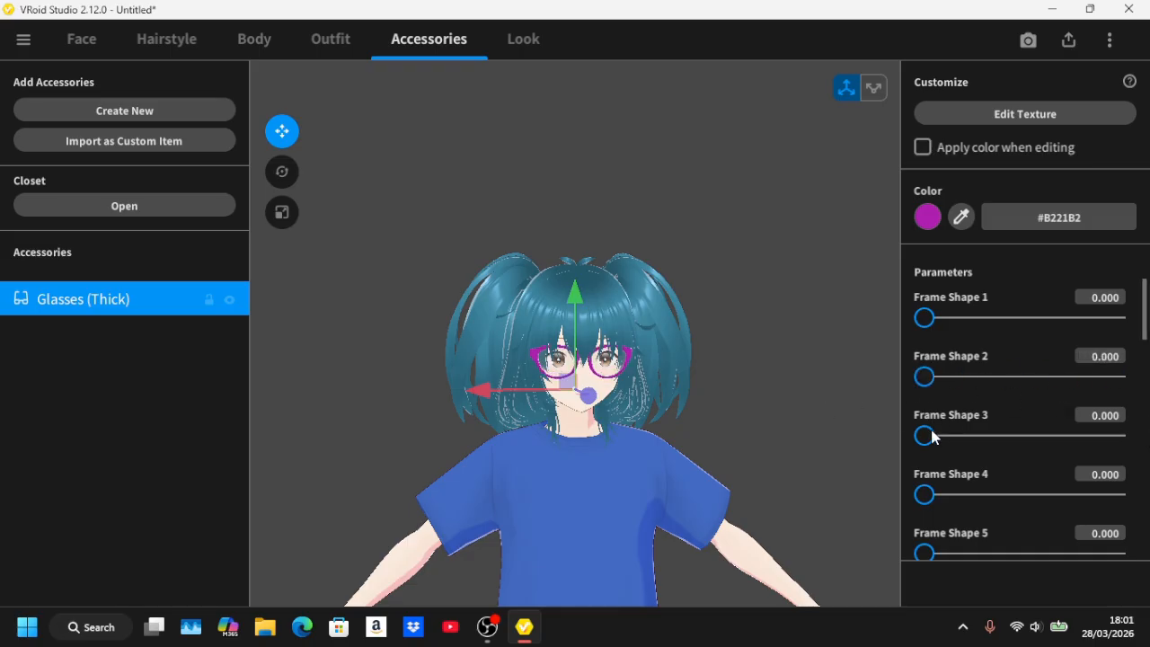
{"action": "left_click_drag", "start_coordinate": [927, 436], "coordinate": [1000, 440]}
{"action": "left_click_drag", "start_coordinate": [918, 322], "coordinate": [993, 355]}
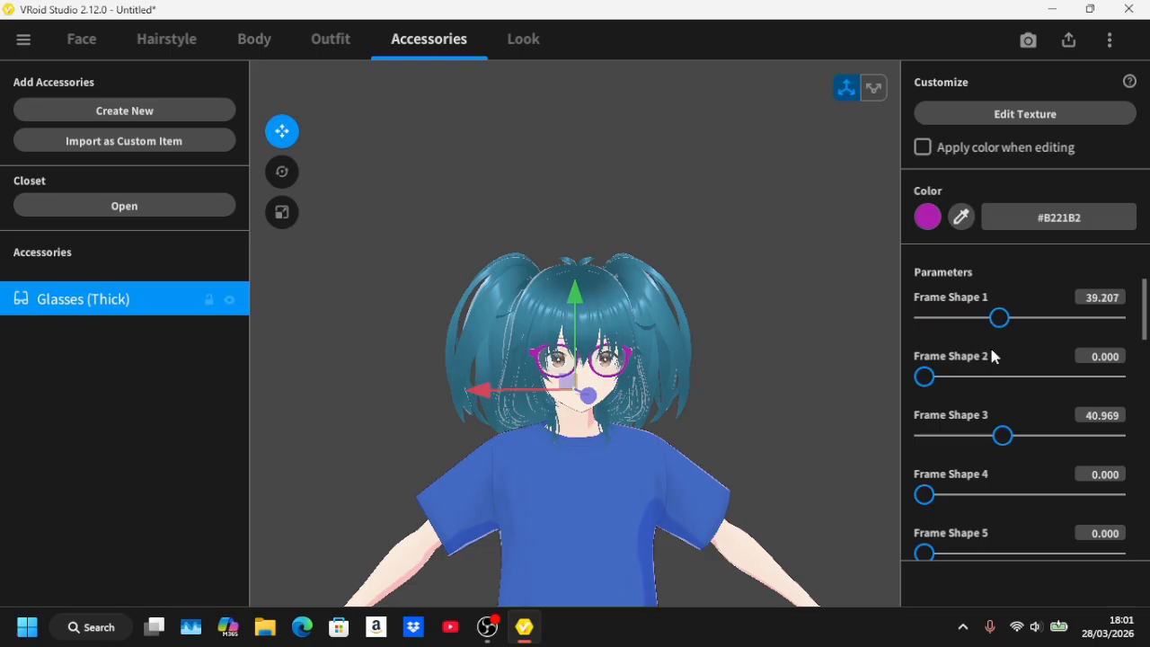
Set the look's outline width to the maximum 0.250 for hair, face, body and accessory.
{"action": "left_click", "coordinate": [521, 45]}
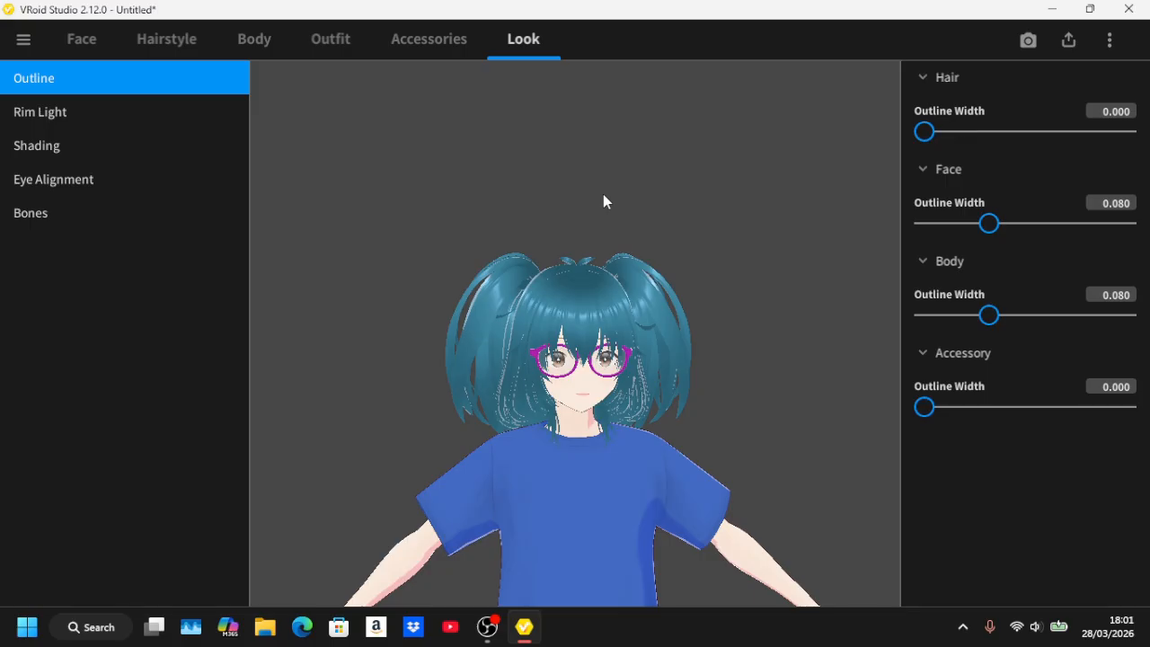
{"action": "mouse_move", "coordinate": [602, 194]}
{"action": "right_mouse_down"}
{"action": "mouse_move", "coordinate": [549, 190]}
{"action": "mouse_move", "coordinate": [622, 191]}
{"action": "mouse_move", "coordinate": [536, 195]}
{"action": "mouse_move", "coordinate": [595, 200]}
{"action": "right_mouse_up"}
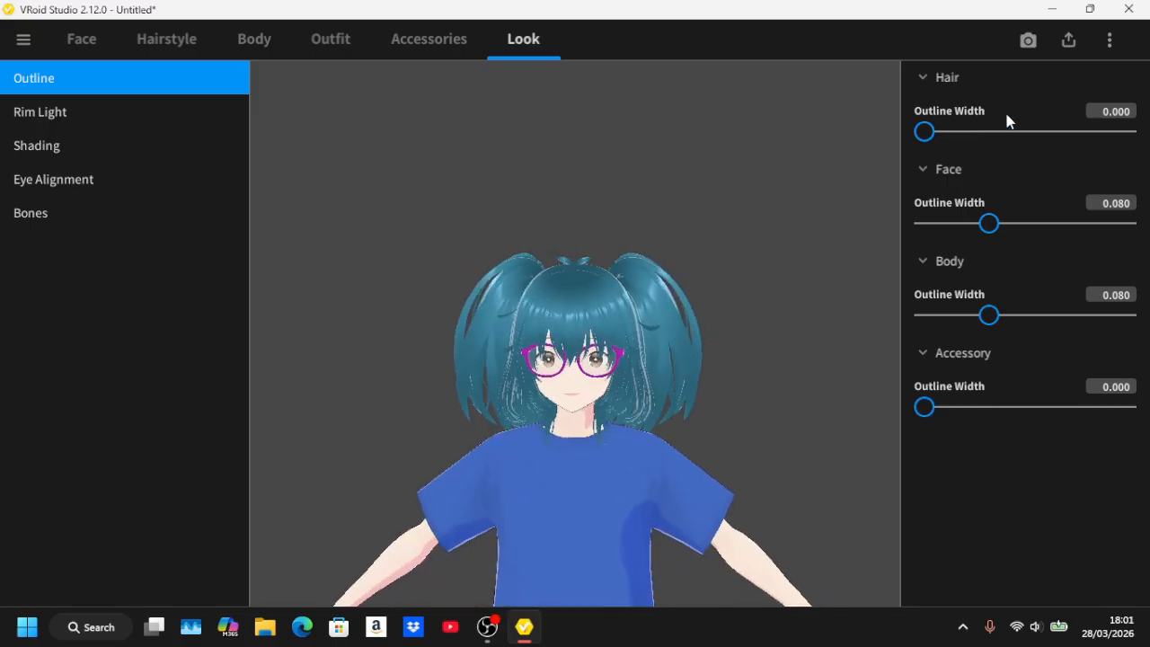
{"action": "left_click_drag", "start_coordinate": [925, 132], "coordinate": [1145, 130]}
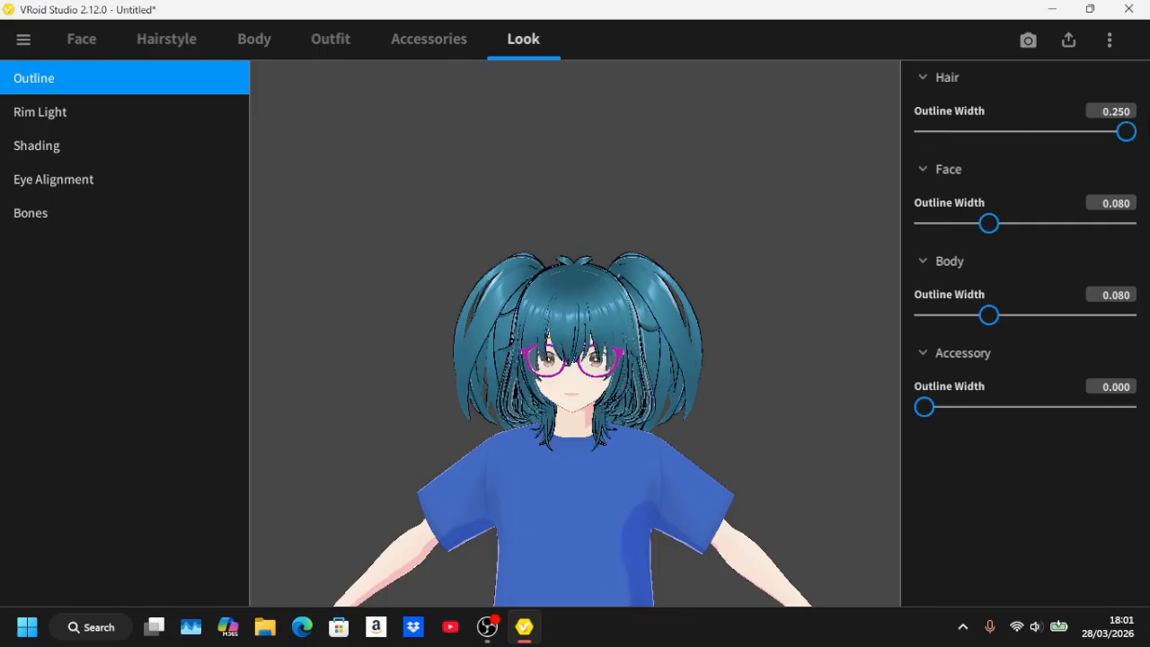
{"action": "left_click_drag", "start_coordinate": [988, 224], "coordinate": [1147, 233]}
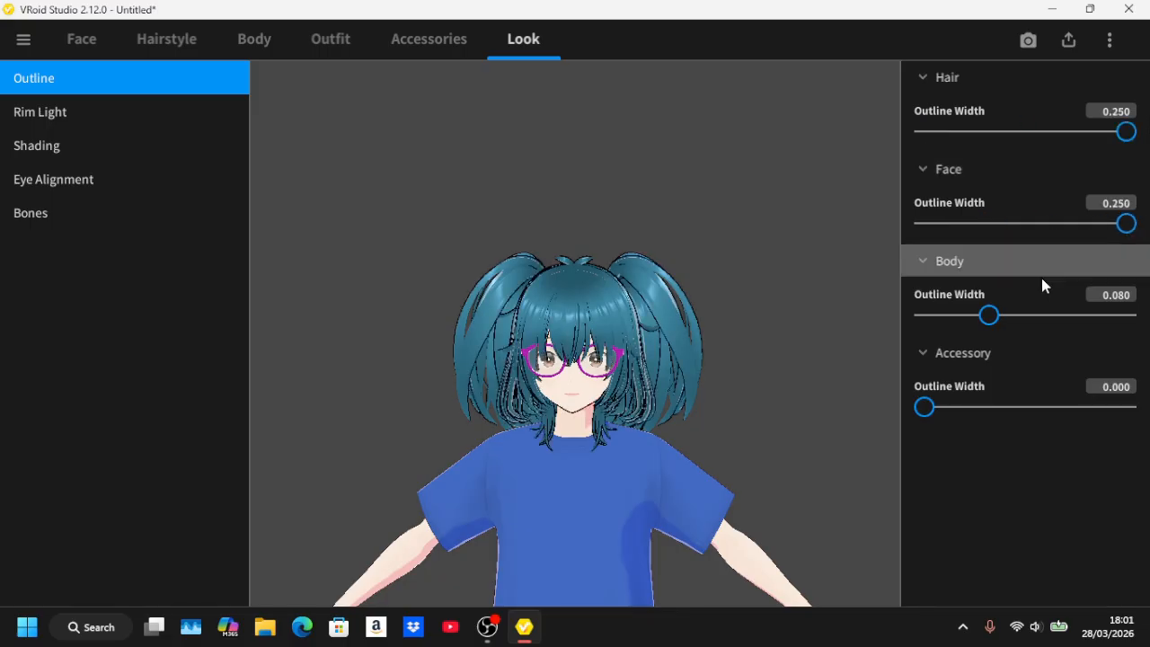
{"action": "left_click_drag", "start_coordinate": [993, 318], "coordinate": [1130, 342]}
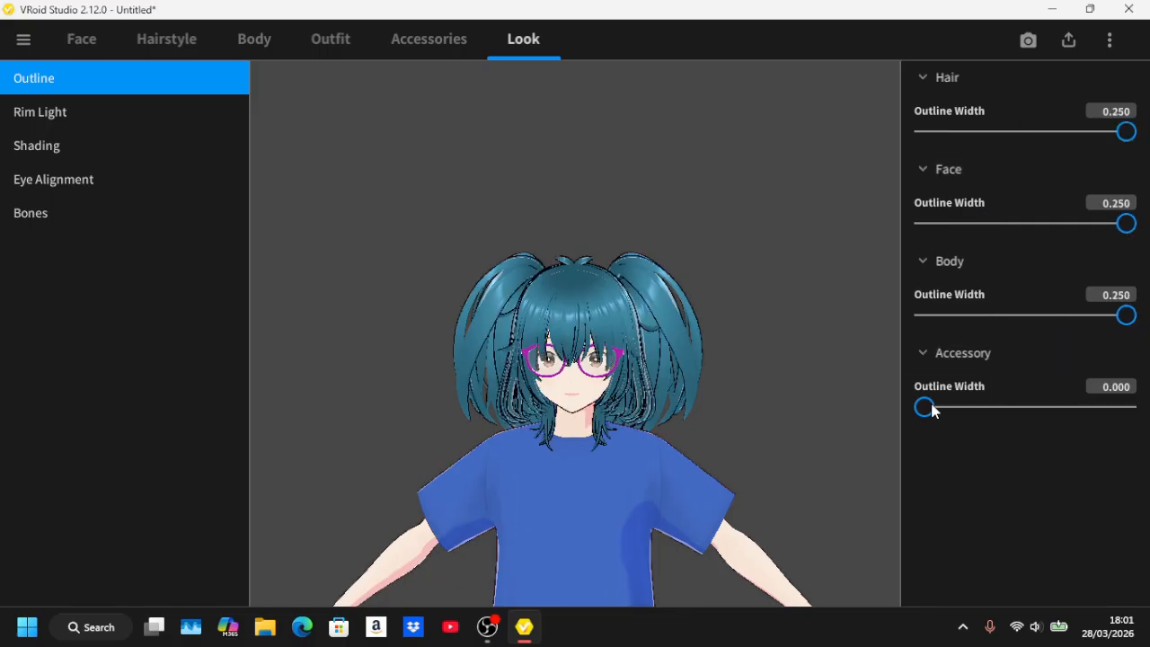
{"action": "left_click_drag", "start_coordinate": [931, 411], "coordinate": [1148, 485]}
{"action": "mouse_move", "coordinate": [806, 360]}
{"action": "left_mouse_down"}
{"action": "mouse_move", "coordinate": [752, 342]}
{"action": "mouse_move", "coordinate": [821, 338]}
{"action": "mouse_move", "coordinate": [796, 349]}
{"action": "left_mouse_up"}
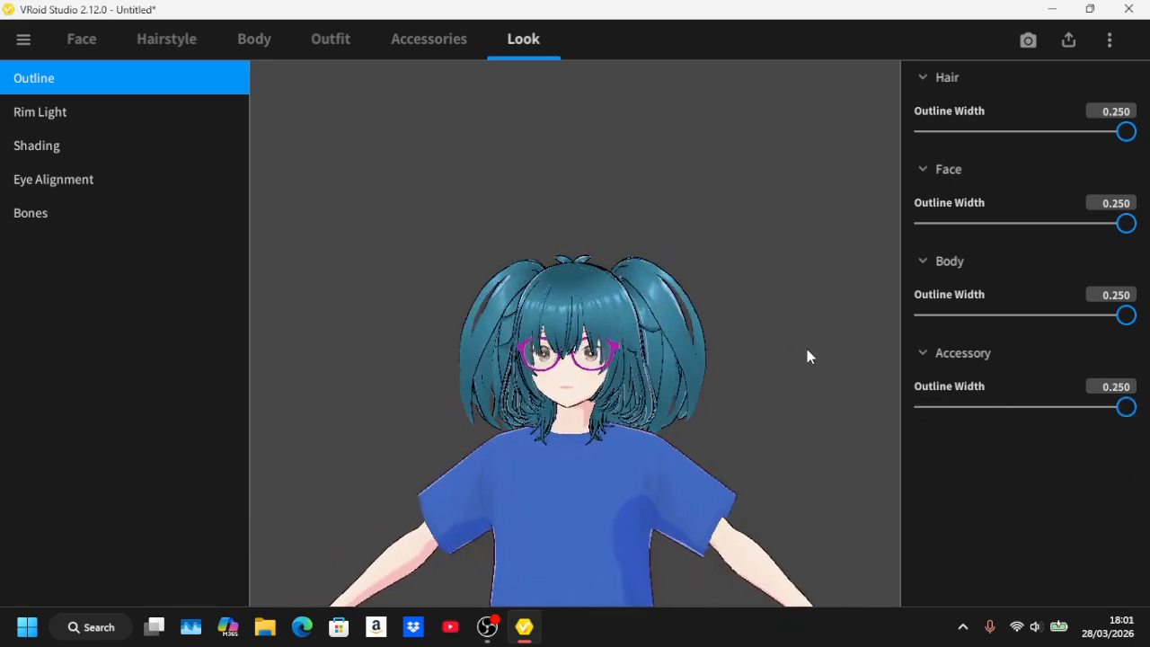
Look over the rim light and shading settings, try the maximum Inner eye alignment, and set it back to 8.
{"action": "left_click", "coordinate": [99, 107]}
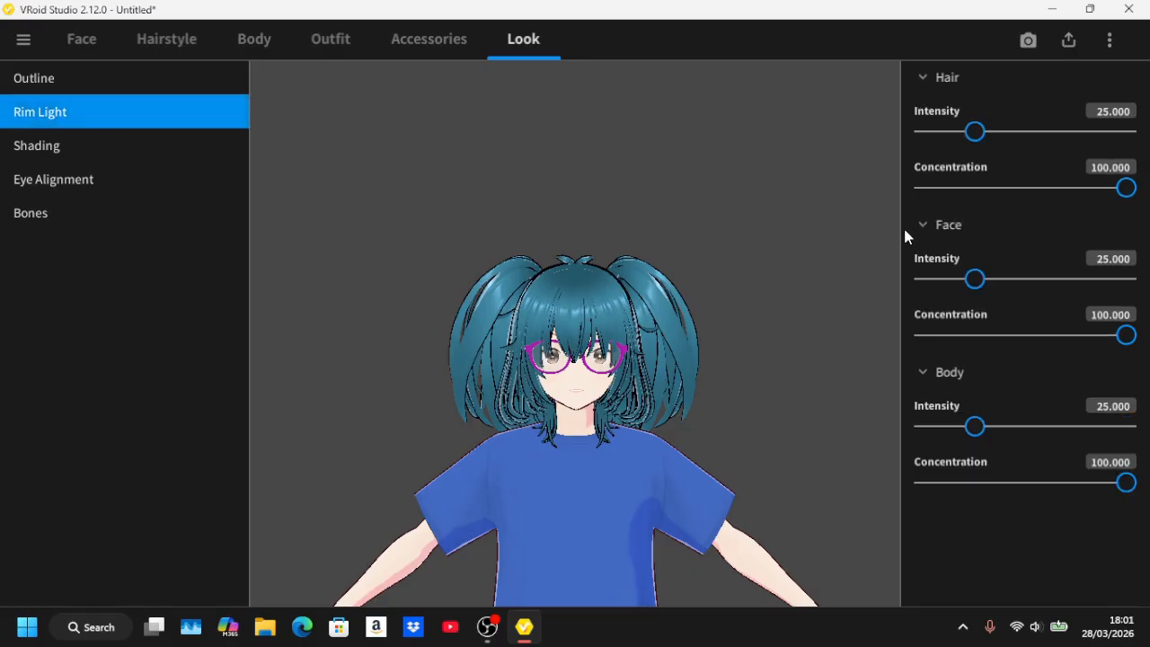
{"action": "left_click", "coordinate": [119, 153]}
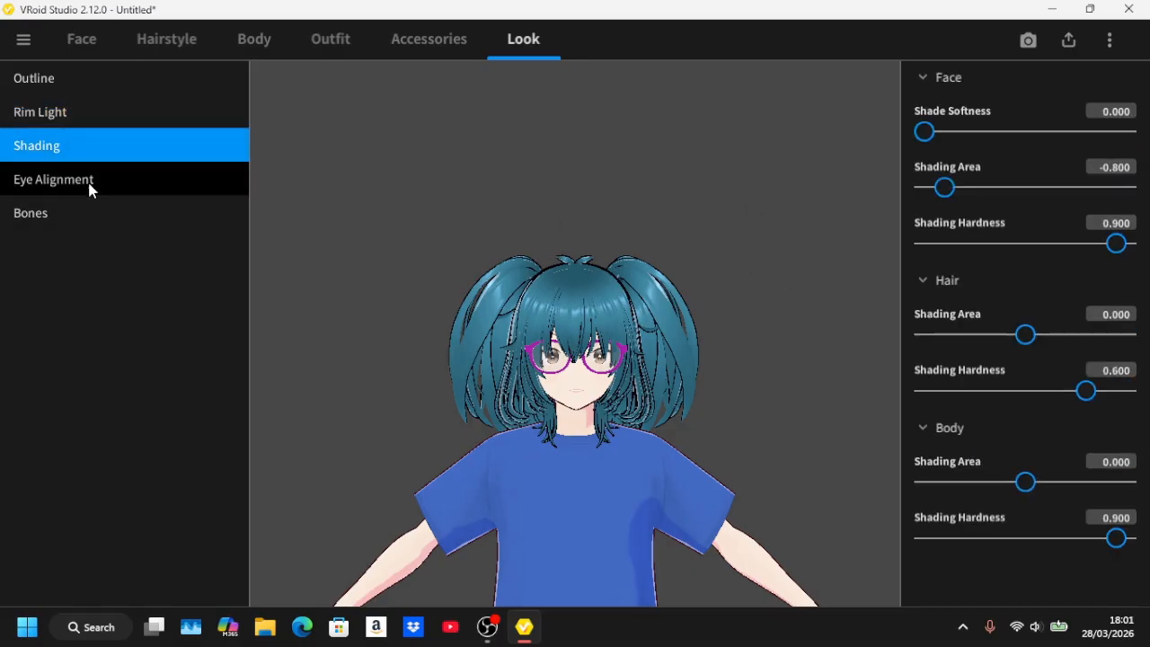
{"action": "left_click", "coordinate": [90, 181]}
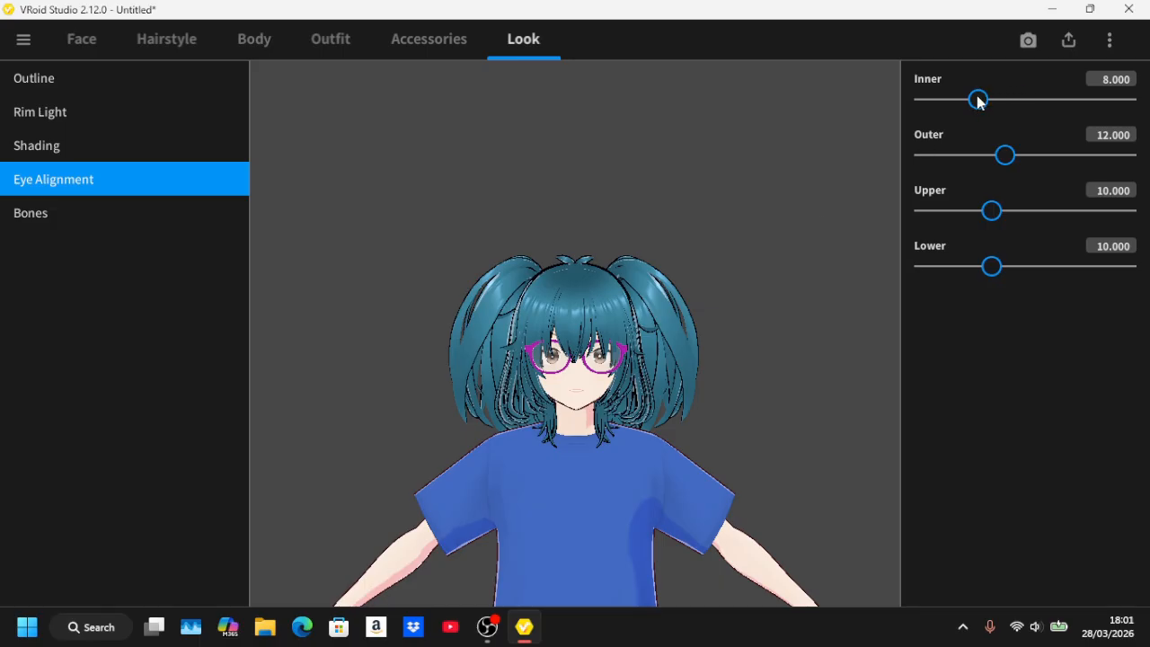
{"action": "left_click_drag", "start_coordinate": [979, 101], "coordinate": [1143, 117]}
{"action": "left_click", "coordinate": [1112, 81]}
{"action": "key", "text": "BackSpace"}
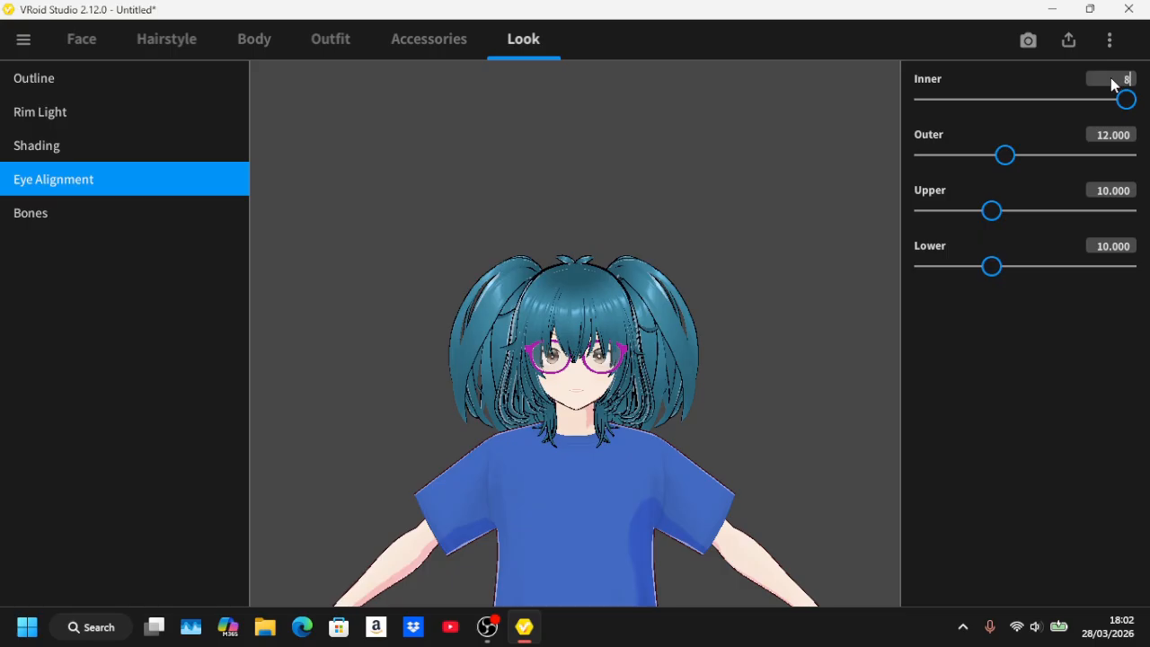
{"action": "key", "text": "Return"}
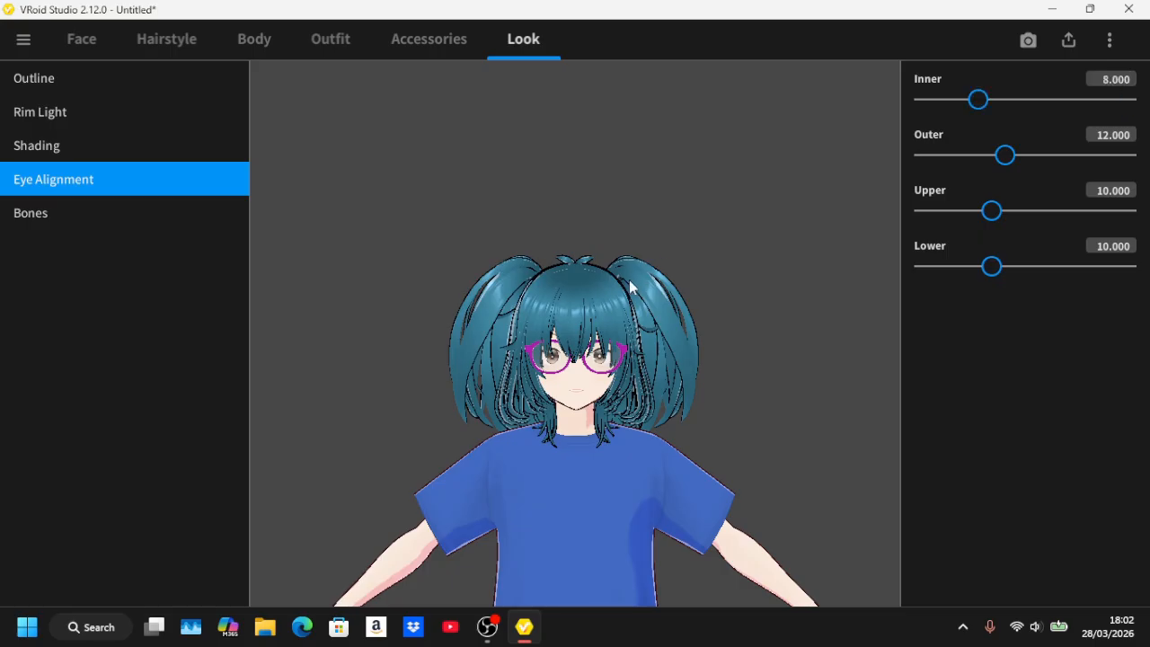
Try a higher Upper eye alignment with the character turned sideways, and set the value back to 10.
{"action": "right_click_drag", "start_coordinate": [633, 286], "coordinate": [603, 284]}
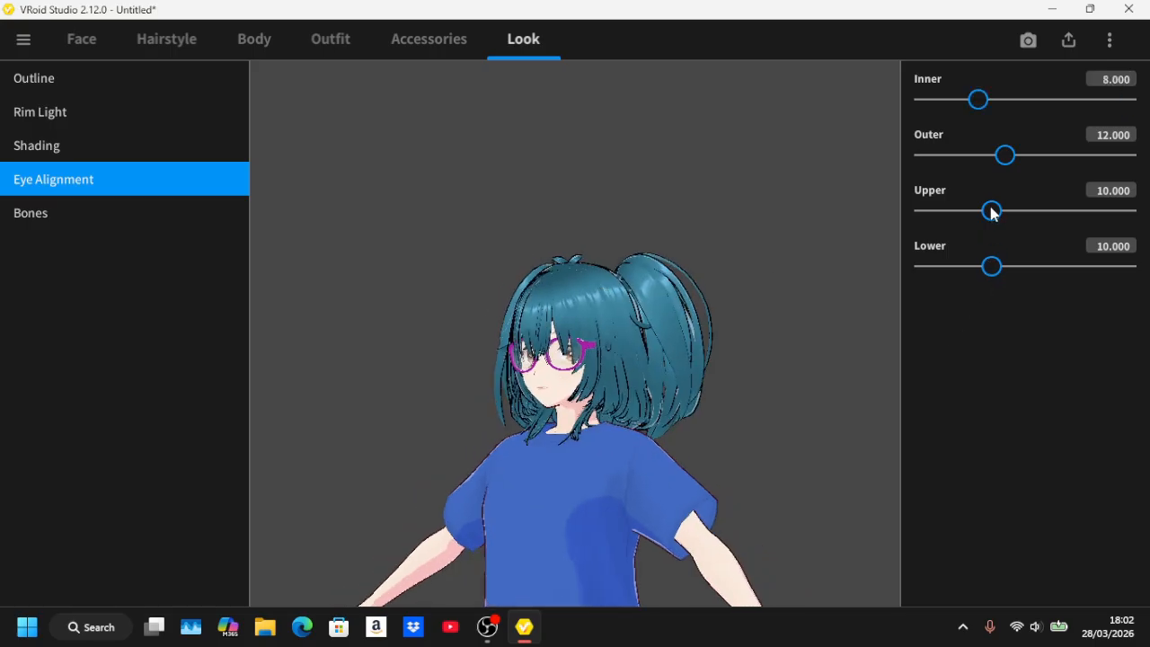
{"action": "left_click_drag", "start_coordinate": [992, 211], "coordinate": [1133, 241]}
{"action": "left_click", "coordinate": [1104, 203]}
{"action": "left_click", "coordinate": [1106, 195]}
{"action": "key", "text": "BackSpace"}
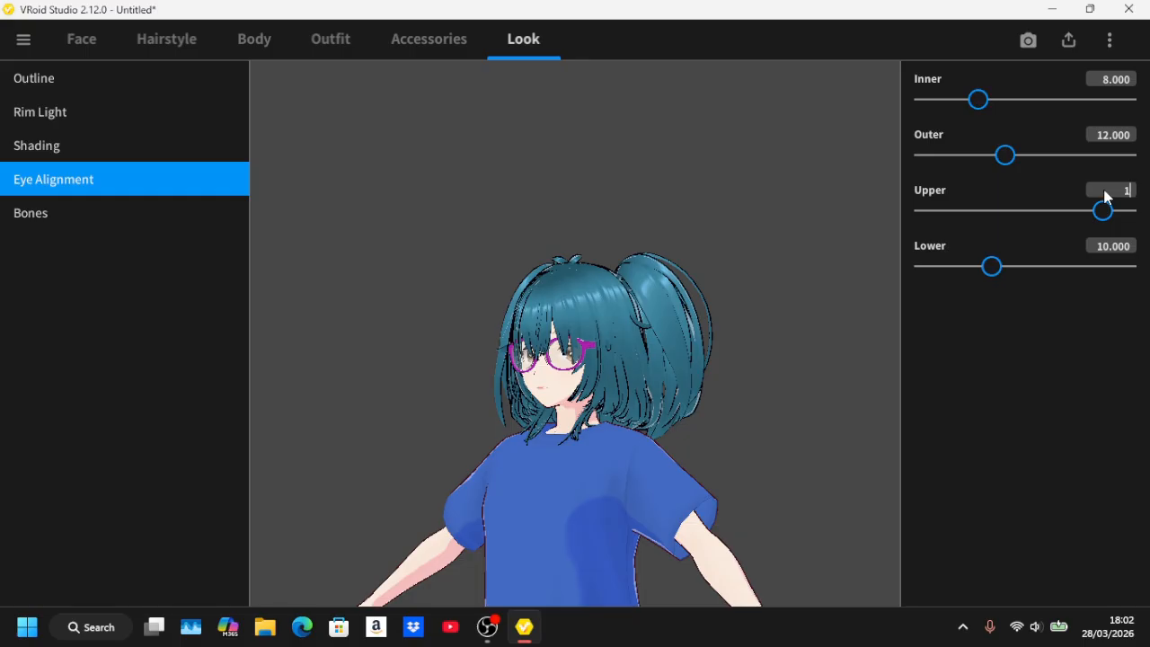
{"action": "type", "text": "10"}
{"action": "key", "text": "Return"}
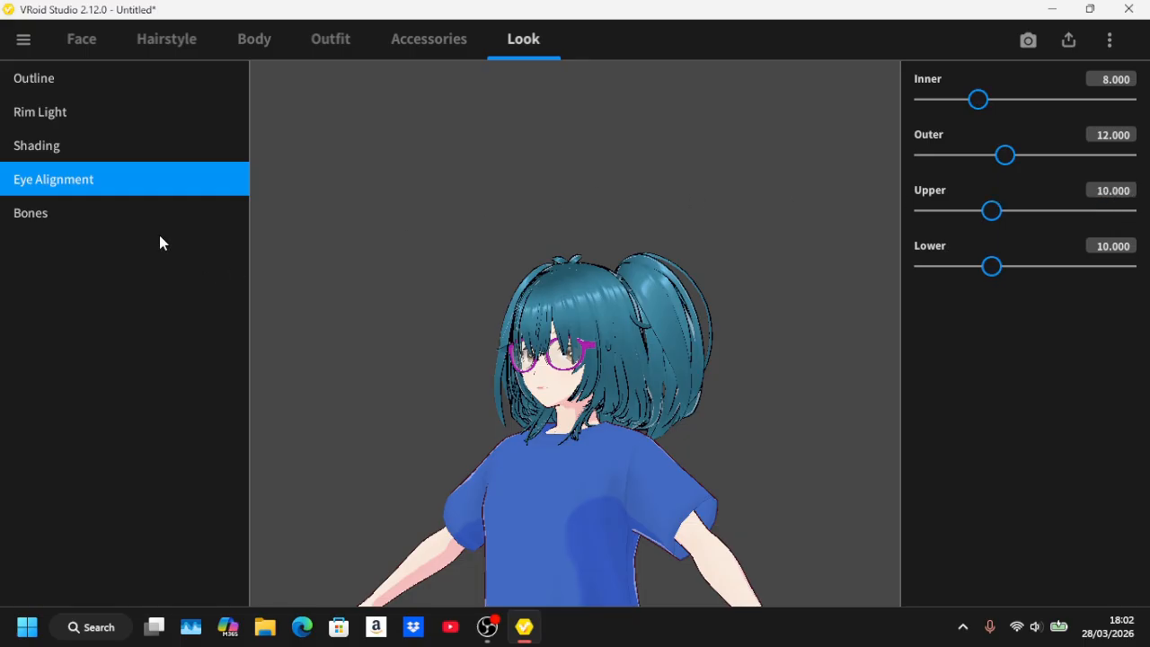
Look over the Bones settings for outfit and body, and examine the whole character from head to shoes.
{"action": "left_click", "coordinate": [142, 215]}
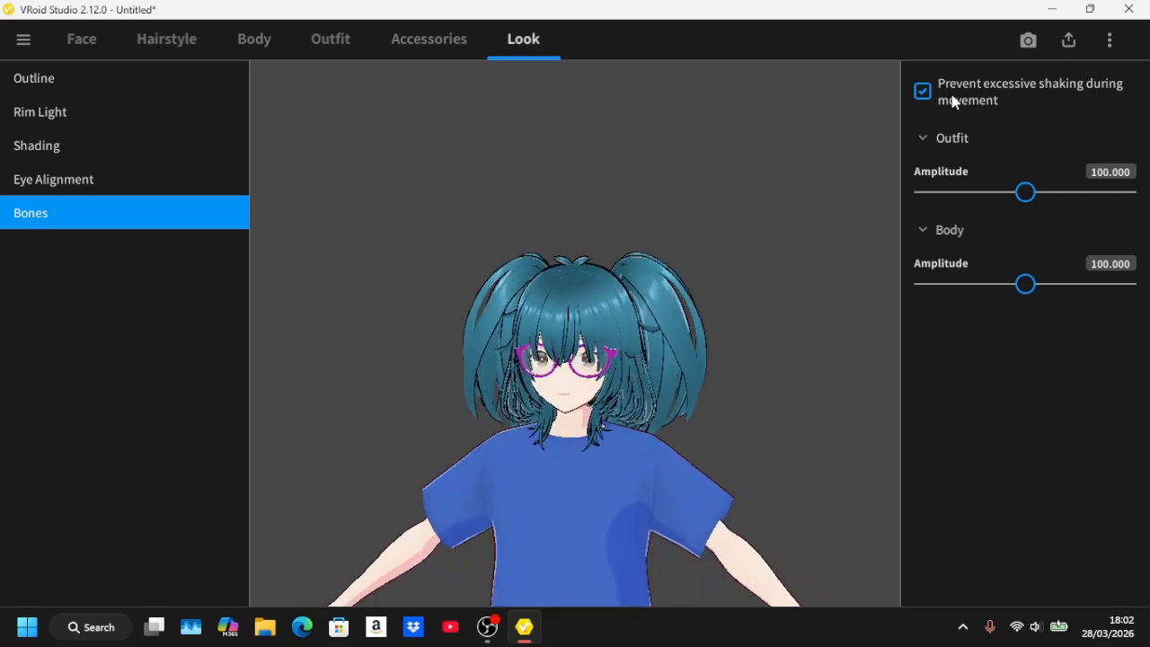
{"action": "left_click", "coordinate": [944, 136]}
{"action": "left_click", "coordinate": [943, 171]}
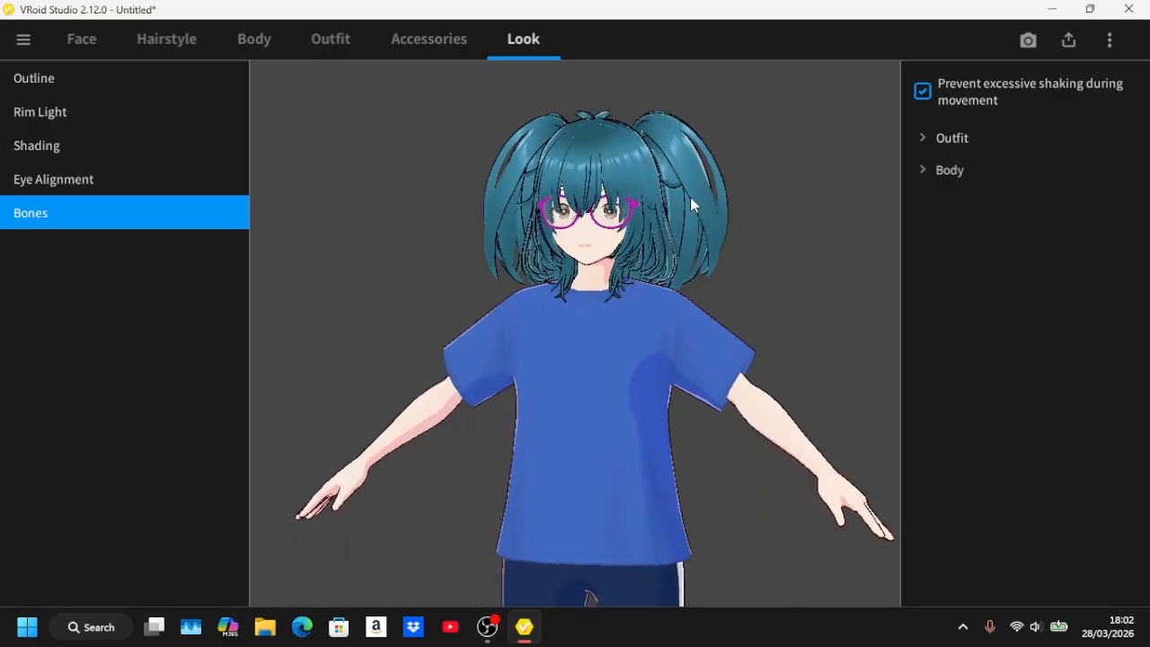
{"action": "scroll", "coordinate": [690, 197], "scroll_direction": "down", "scroll_amount": 5}
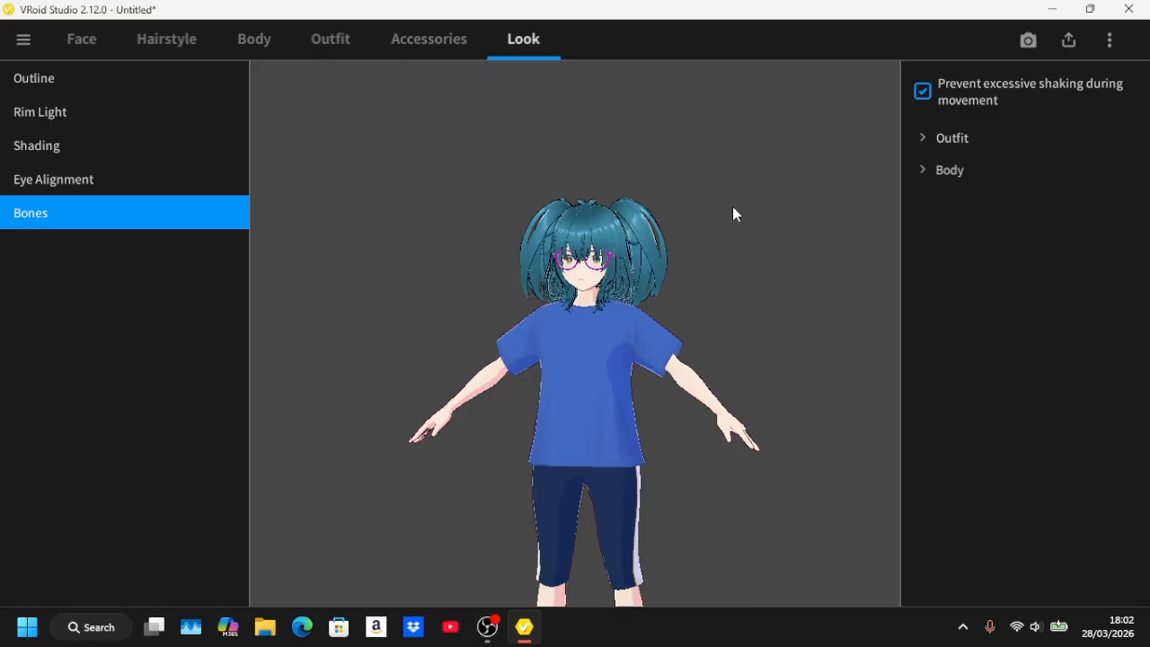
{"action": "middle_click_drag", "start_coordinate": [732, 206], "coordinate": [784, 2]}
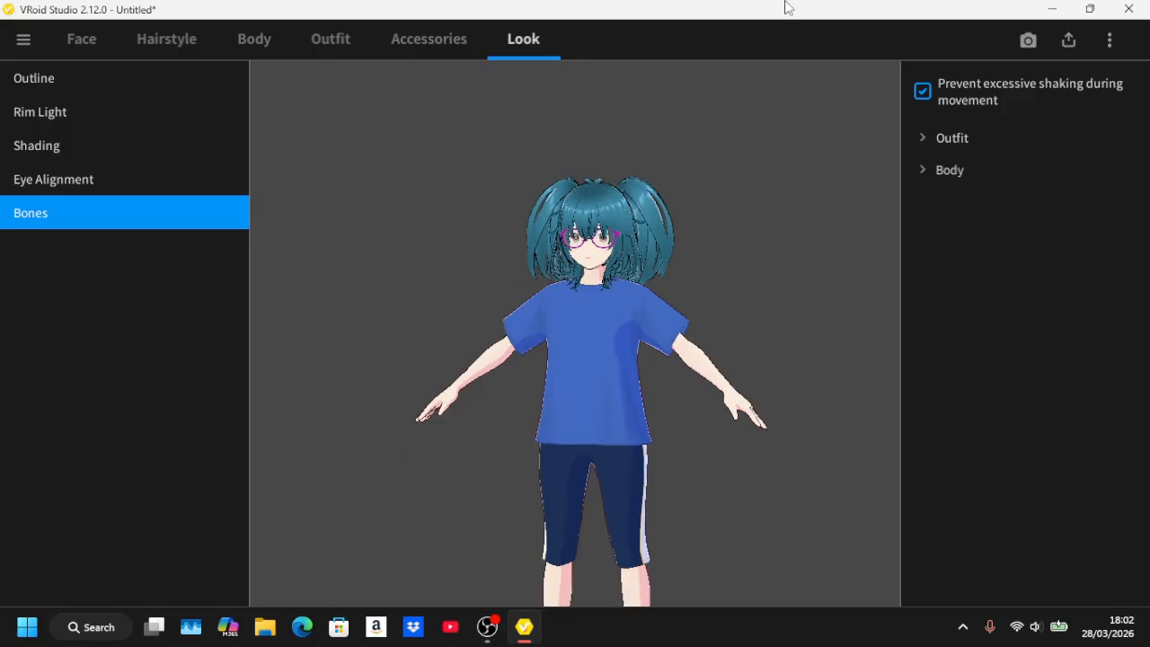
{"action": "middle_click_drag", "start_coordinate": [653, 289], "coordinate": [642, 228]}
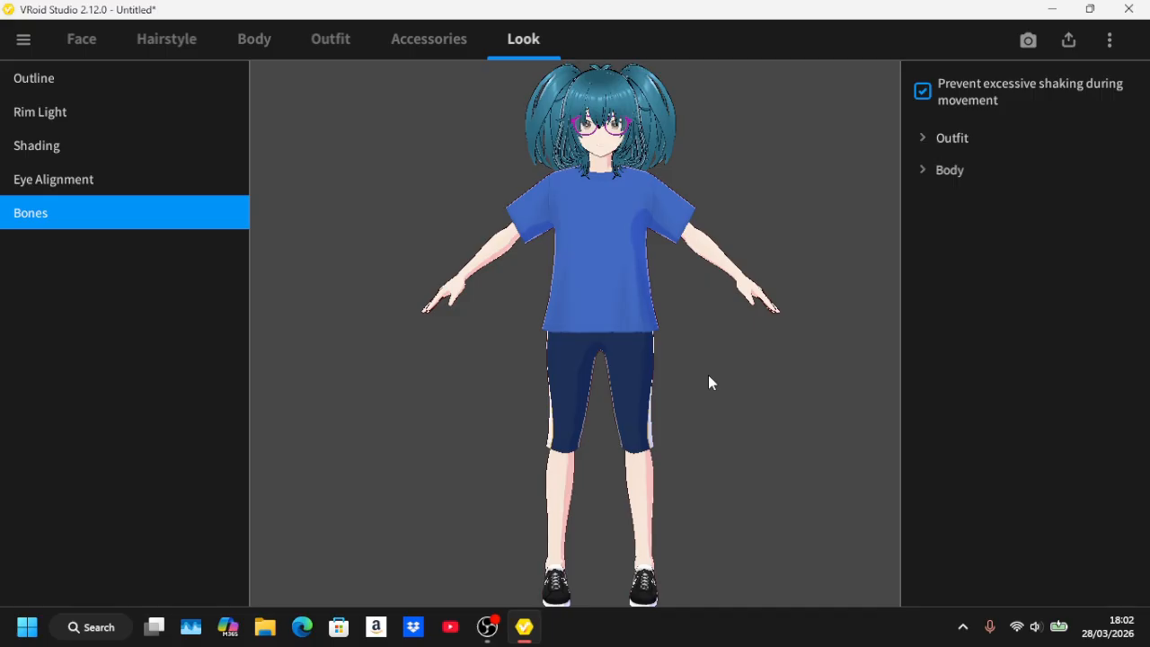
{"action": "left_click", "coordinate": [487, 626]}
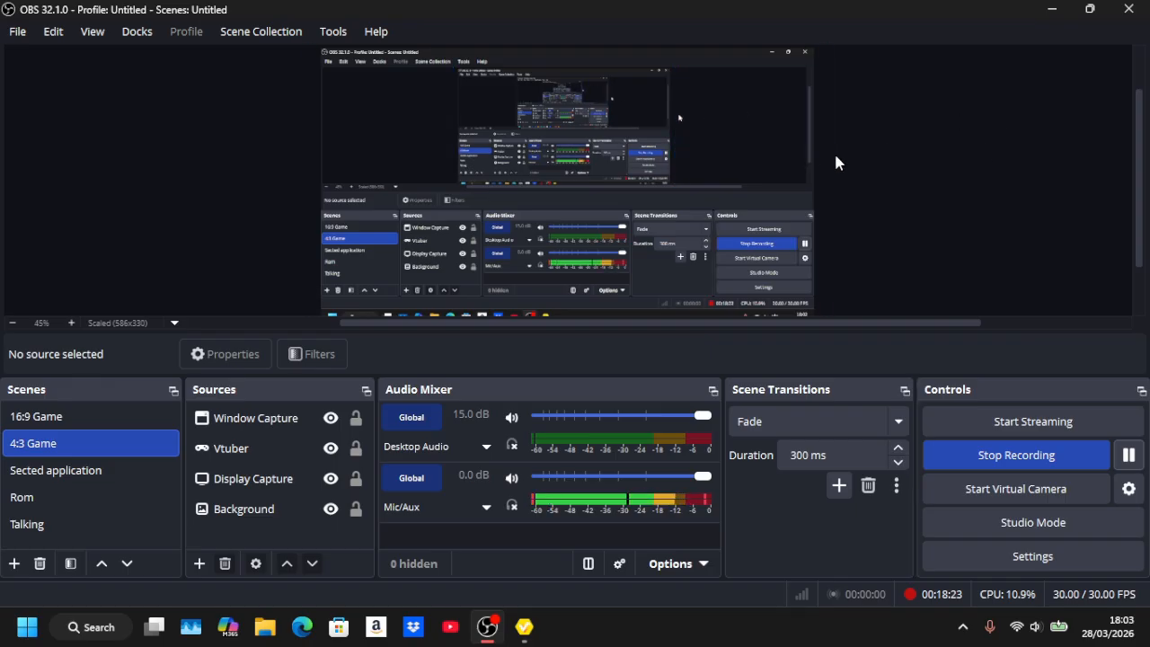
{"action": "left_click", "coordinate": [1127, 456]}
{"action": "left_click", "coordinate": [1127, 455]}
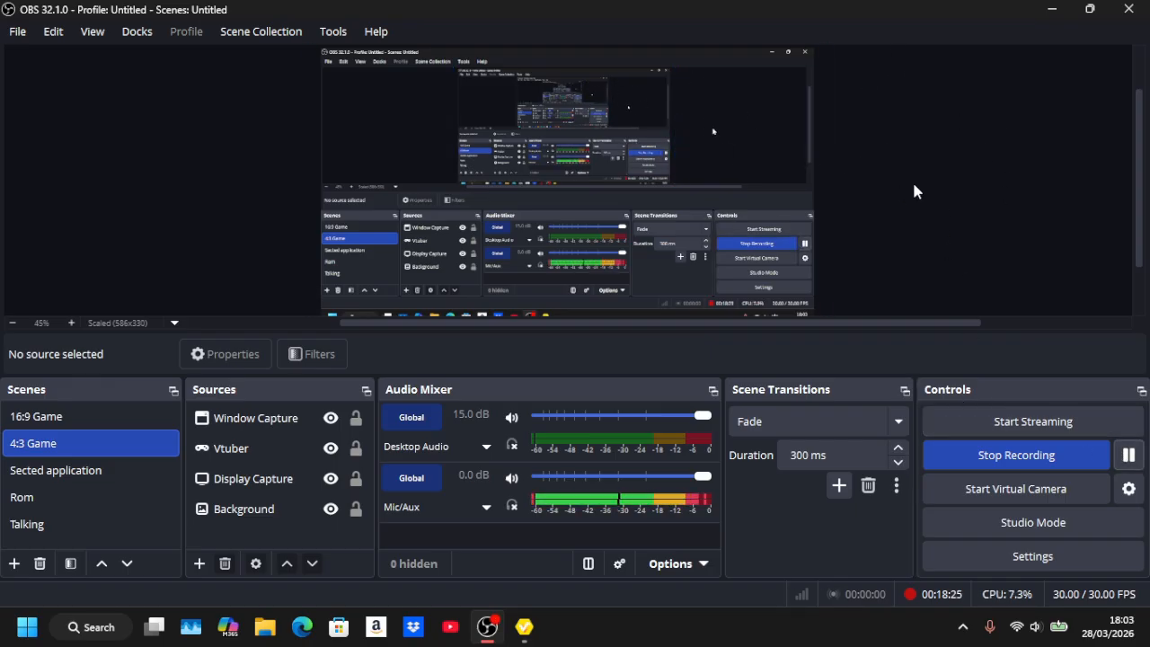
{"action": "left_click", "coordinate": [525, 626]}
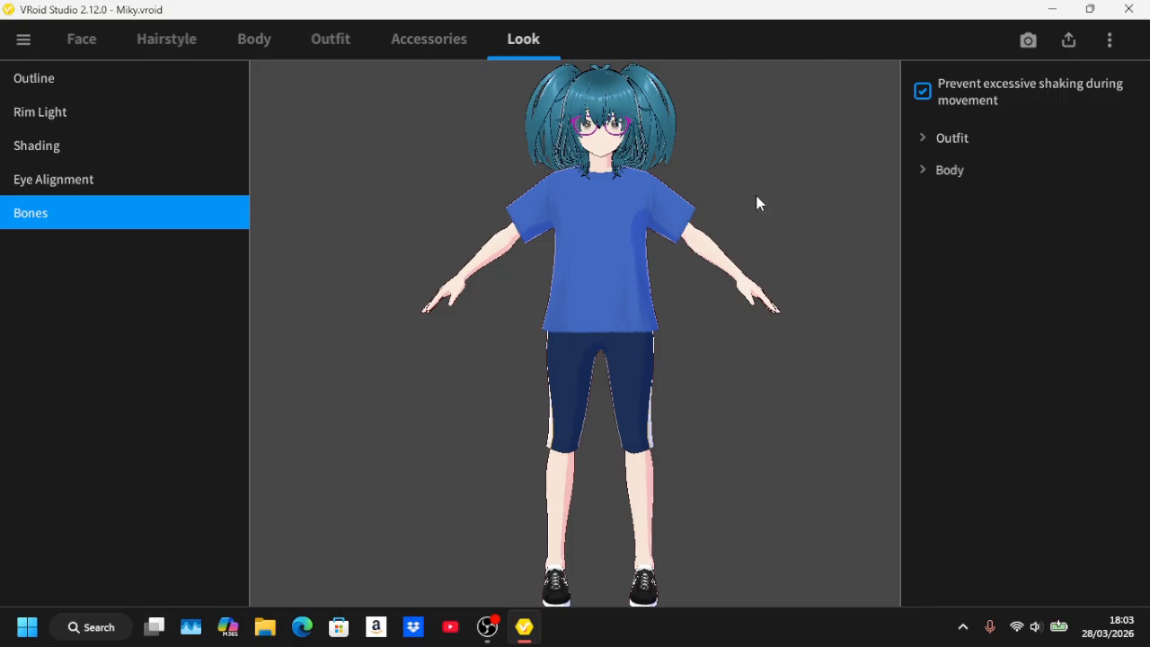
Open the VRM export of the character and frame the whole figure in its preview.
{"action": "left_click", "coordinate": [1070, 40]}
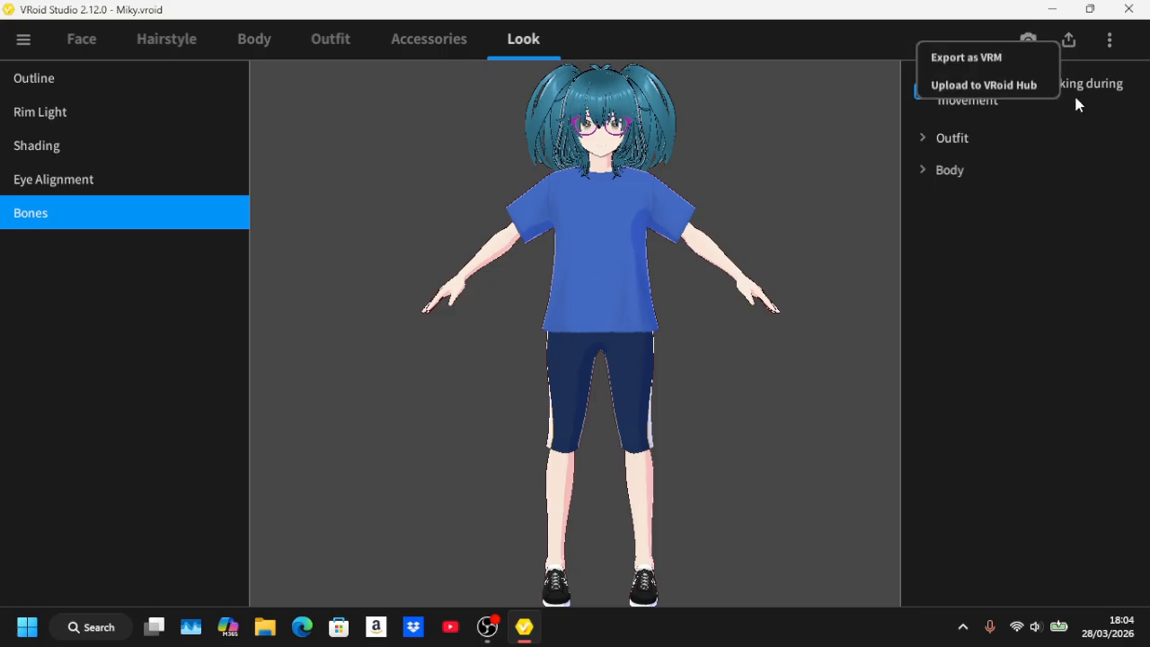
{"action": "left_click", "coordinate": [1020, 65]}
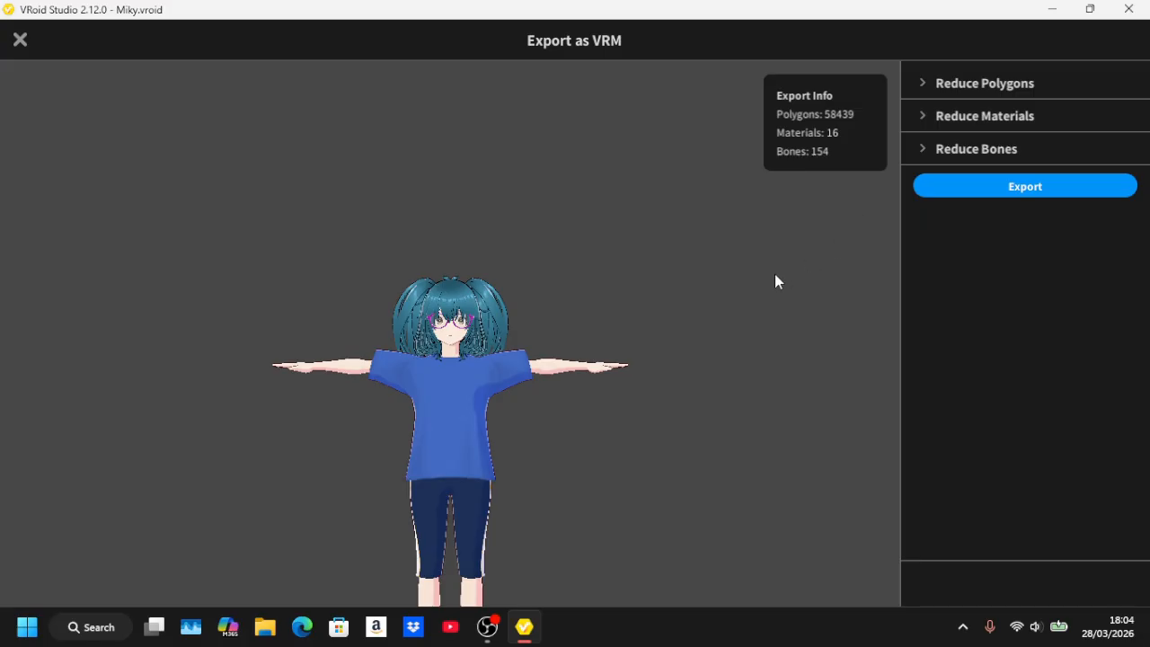
{"action": "middle_click_drag", "start_coordinate": [774, 274], "coordinate": [805, 148]}
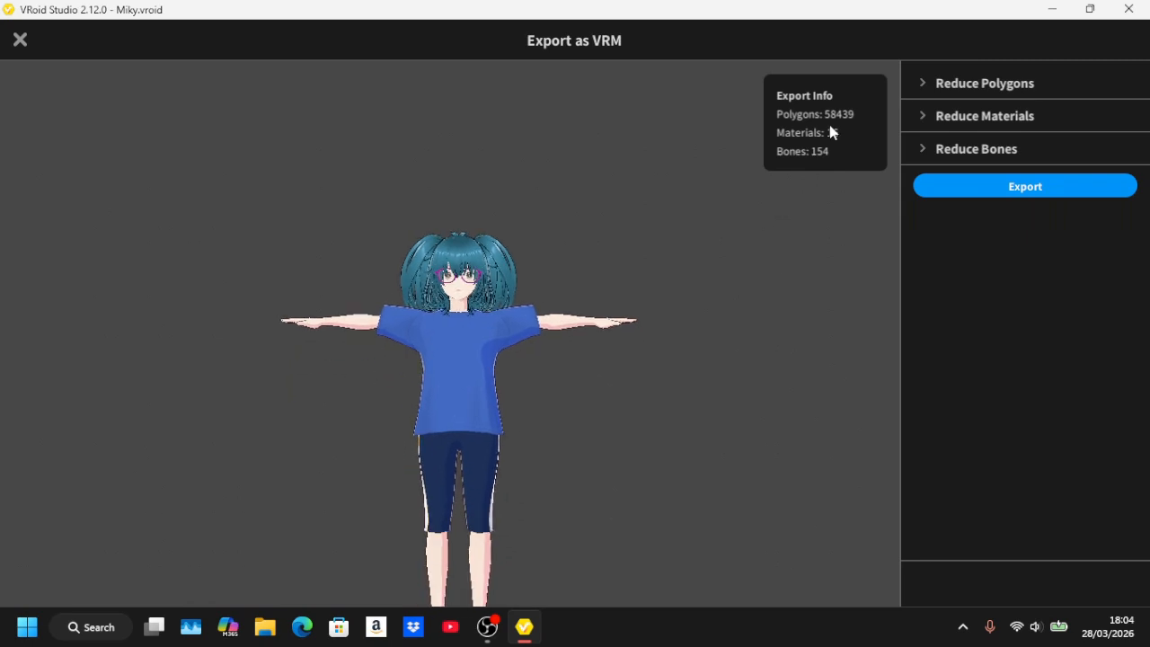
{"action": "middle_click_drag", "start_coordinate": [714, 395], "coordinate": [724, 313]}
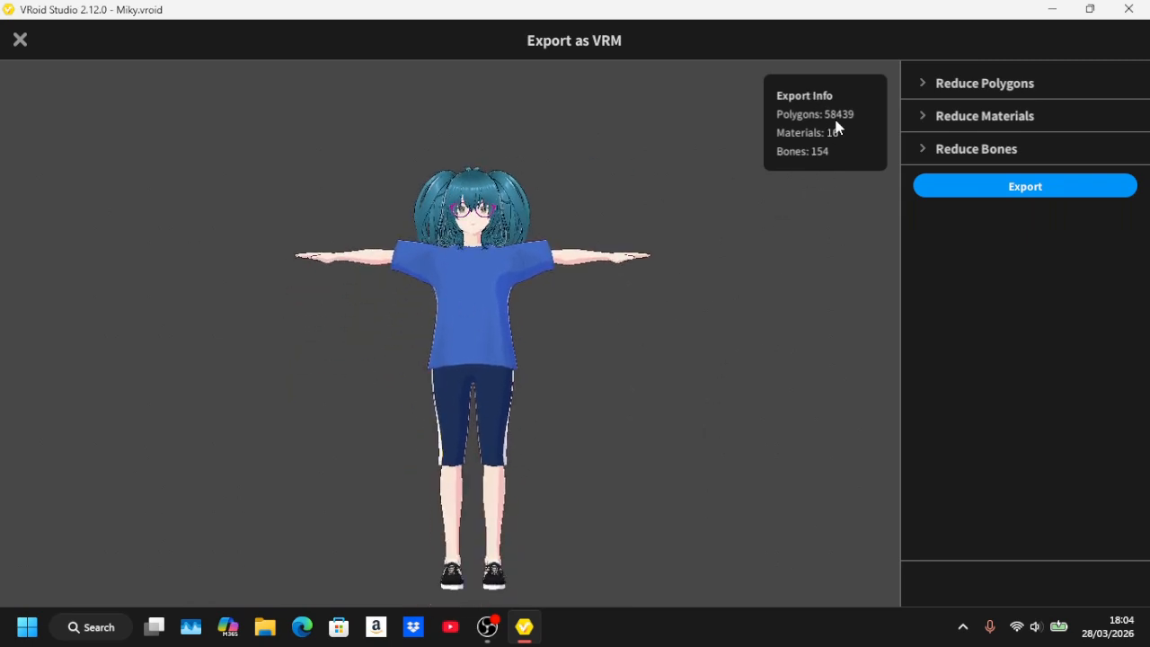
Look over the export's polygon, material and bone reduction options and examine the character preview from different angles.
{"action": "left_click", "coordinate": [995, 100]}
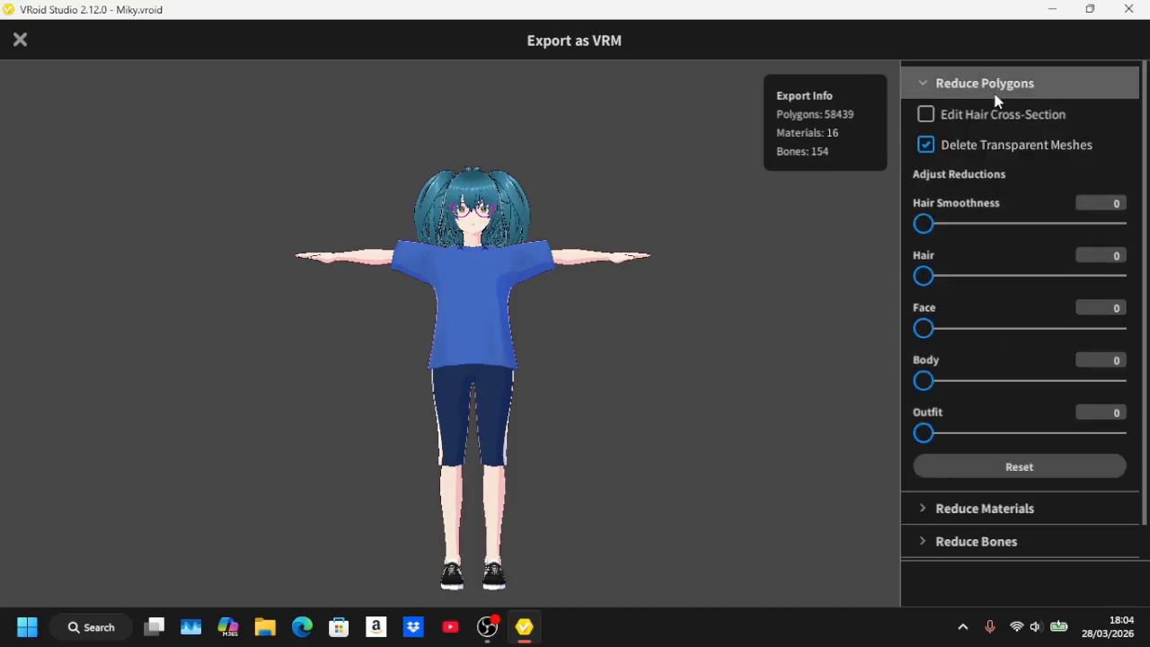
{"action": "left_click", "coordinate": [995, 99]}
{"action": "left_click", "coordinate": [984, 133]}
{"action": "left_click", "coordinate": [983, 127]}
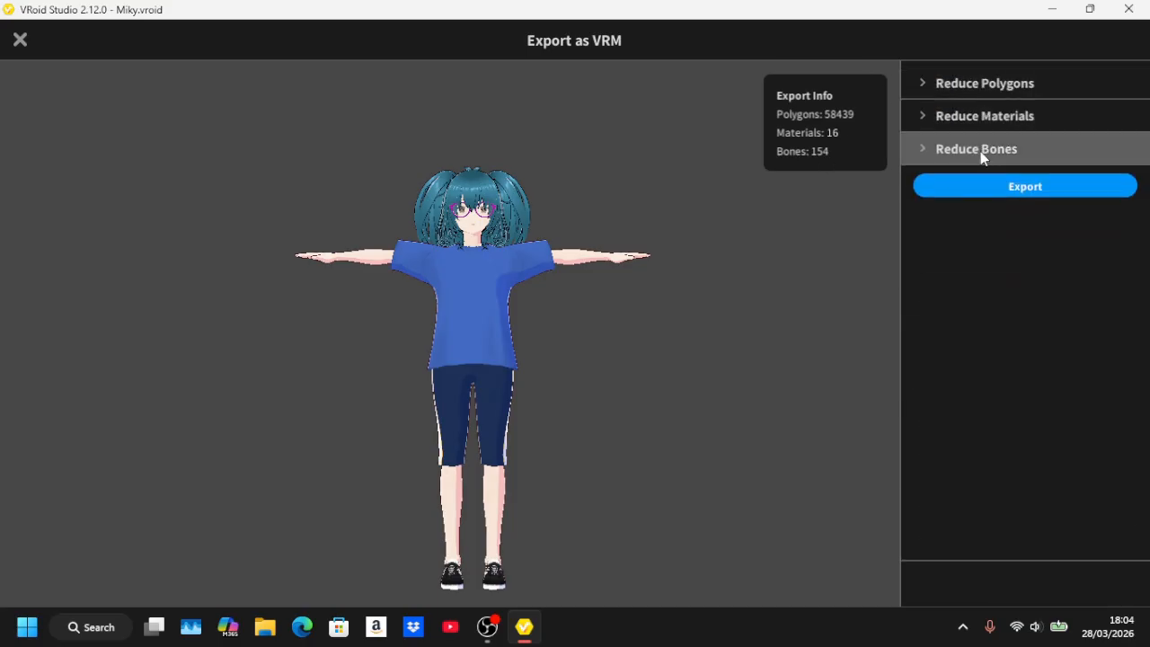
{"action": "left_click", "coordinate": [982, 151]}
{"action": "left_click", "coordinate": [983, 151]}
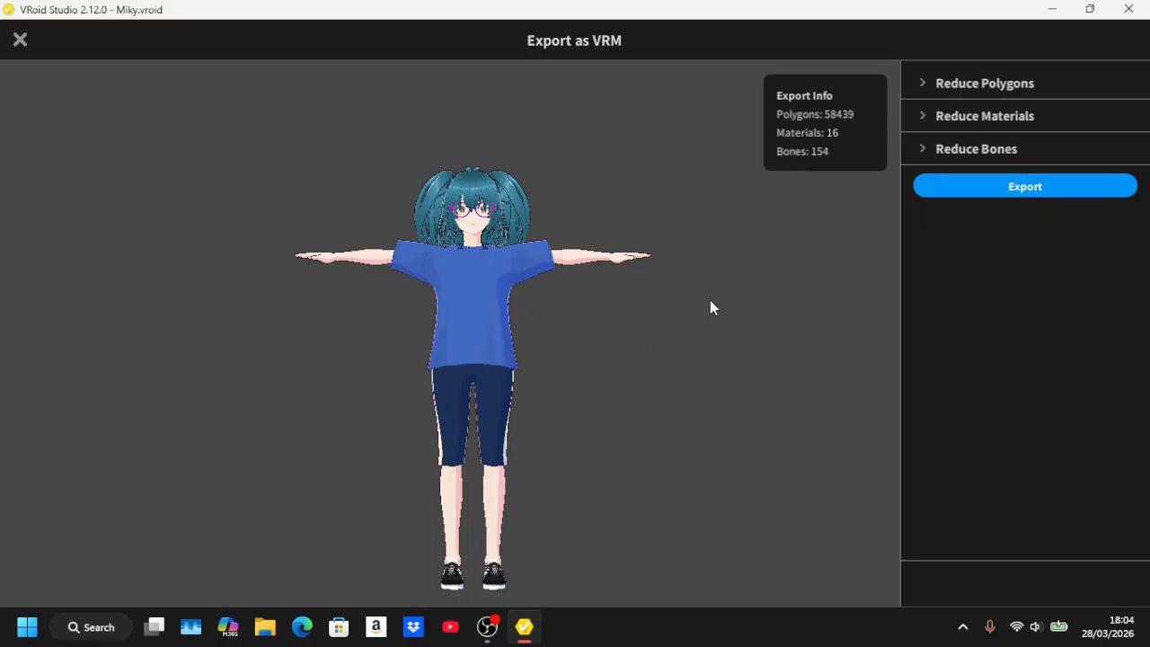
{"action": "right_click_drag", "start_coordinate": [710, 307], "coordinate": [401, 316]}
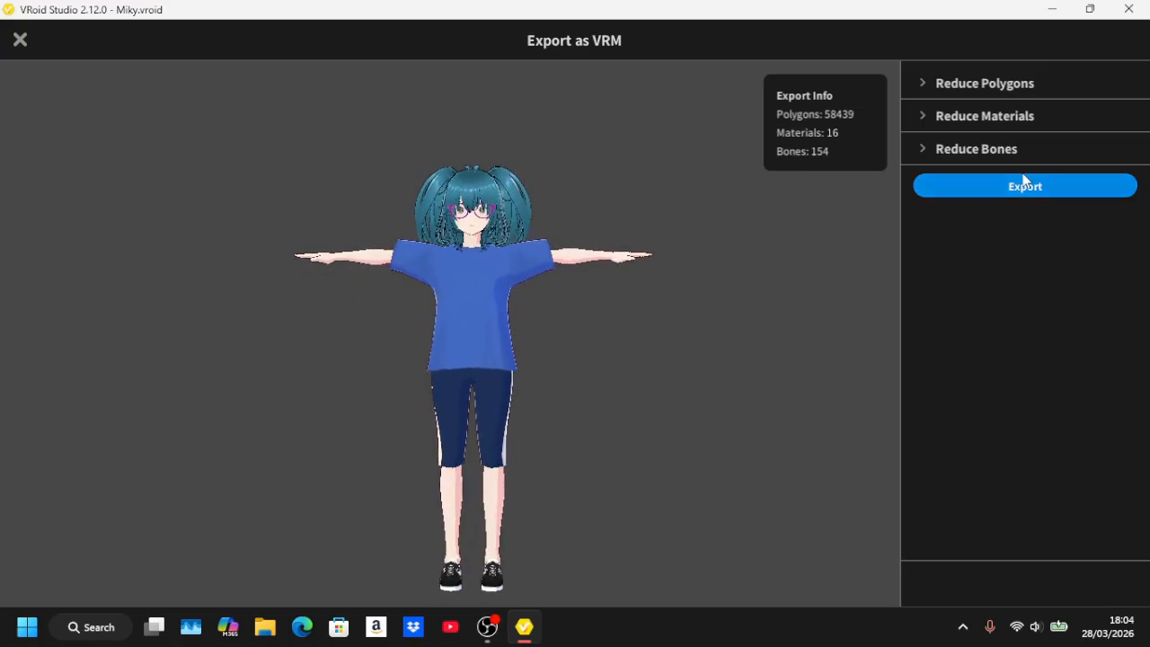
{"action": "left_click", "coordinate": [487, 627]}
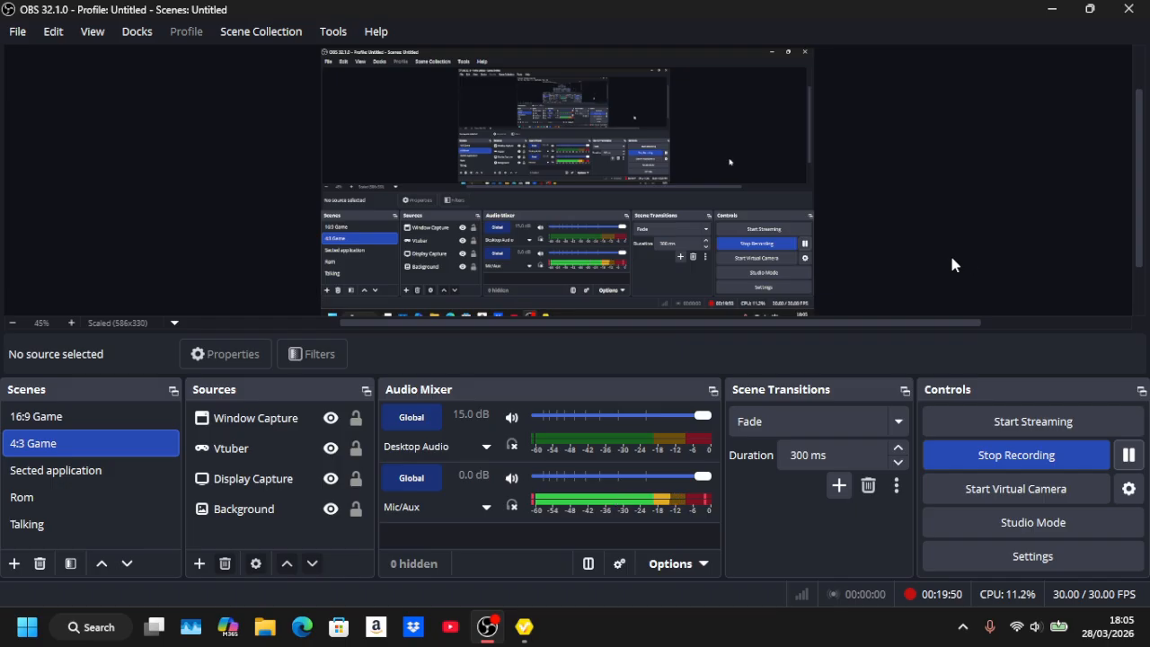
{"action": "left_click", "coordinate": [539, 632]}
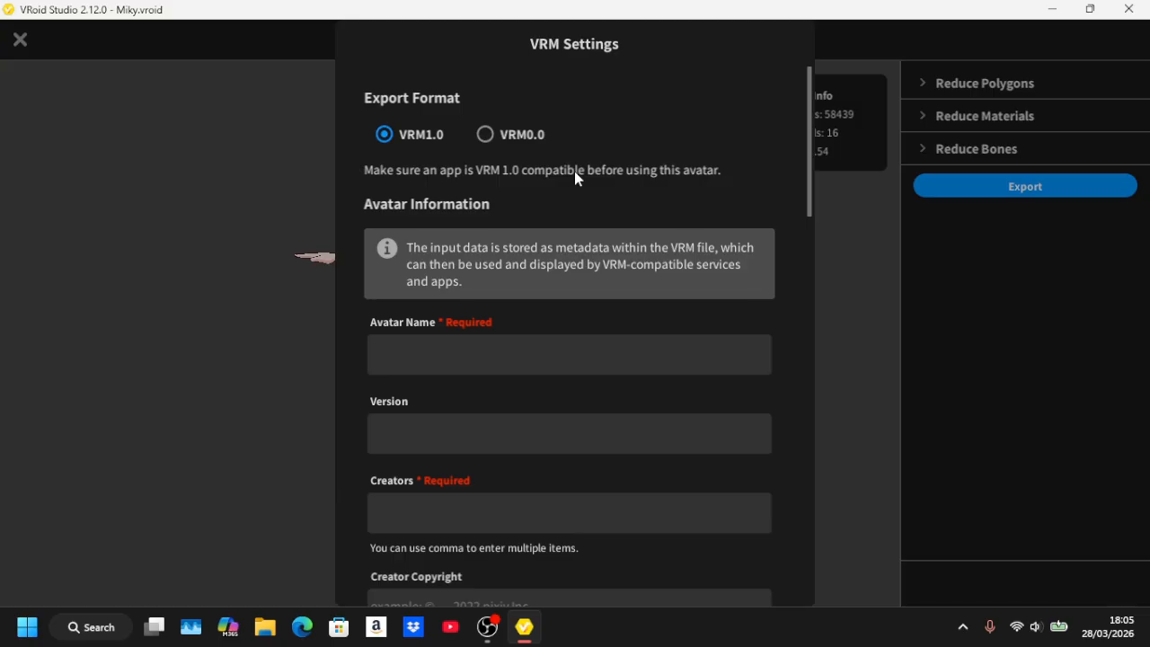
Set the export format to VRM0.0, title the avatar Miky and enter the creator's name.
{"action": "left_click", "coordinate": [483, 132]}
{"action": "left_click", "coordinate": [416, 327]}
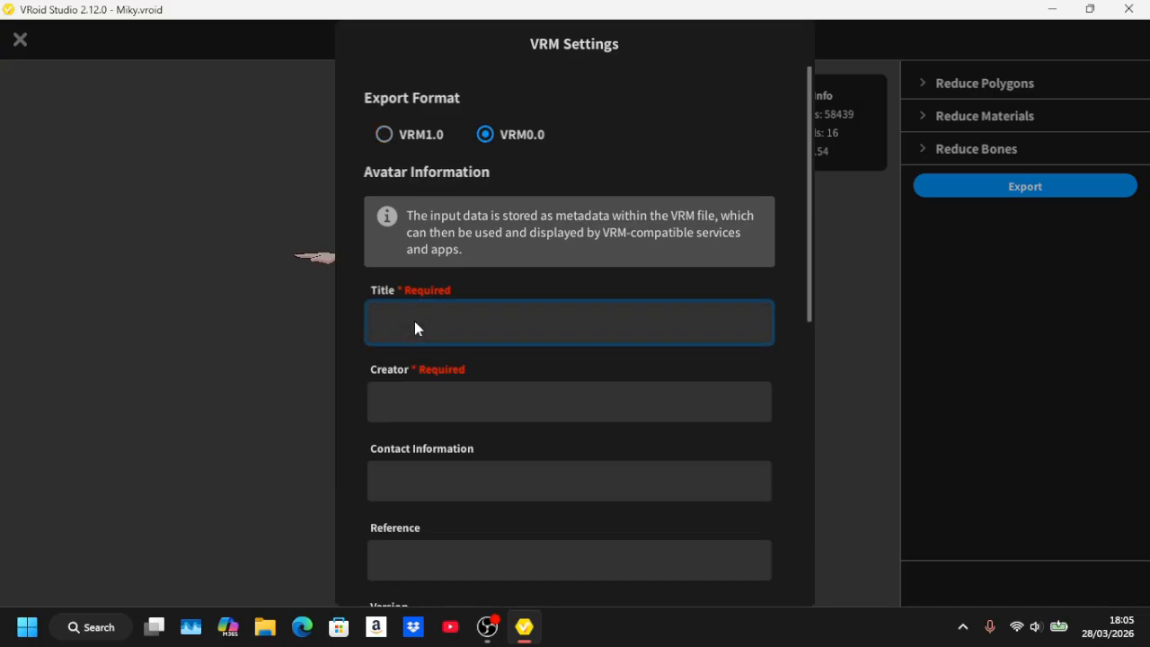
{"action": "type", "text": "Miky"}
{"action": "left_click", "coordinate": [423, 416]}
{"action": "type", "text": "B"}
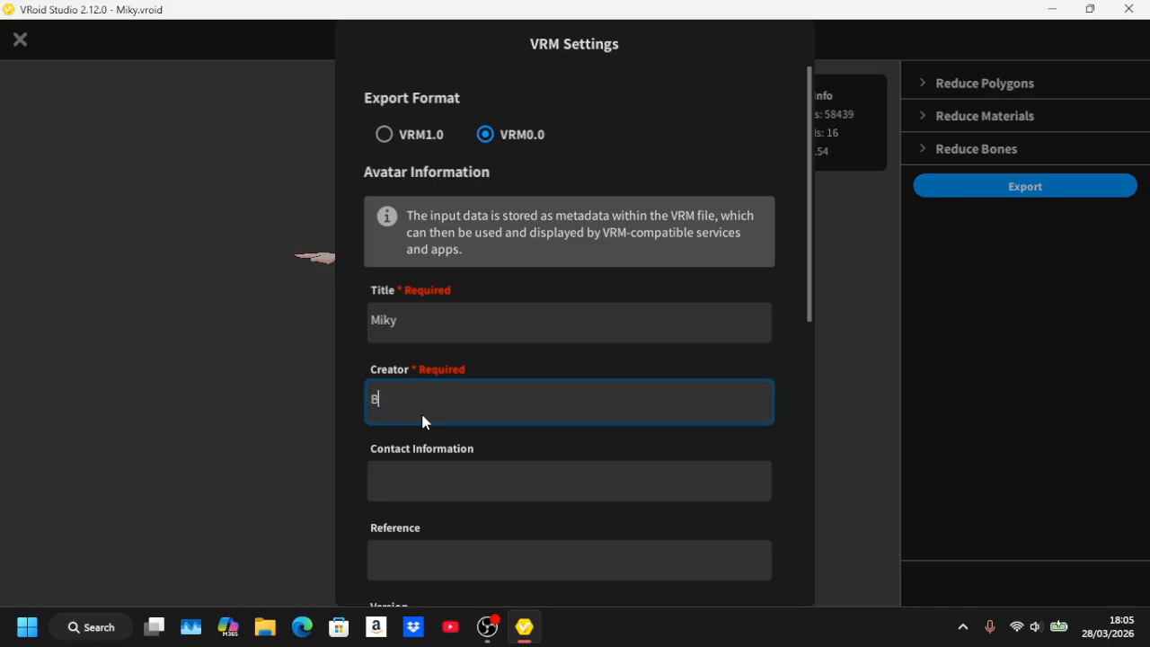
{"action": "type", "text": "oneto"}
Export the avatar, keeping the default personality permissions and the Redistribution Prohibited license.
{"action": "left_click_drag", "start_coordinate": [811, 282], "coordinate": [800, 533]}
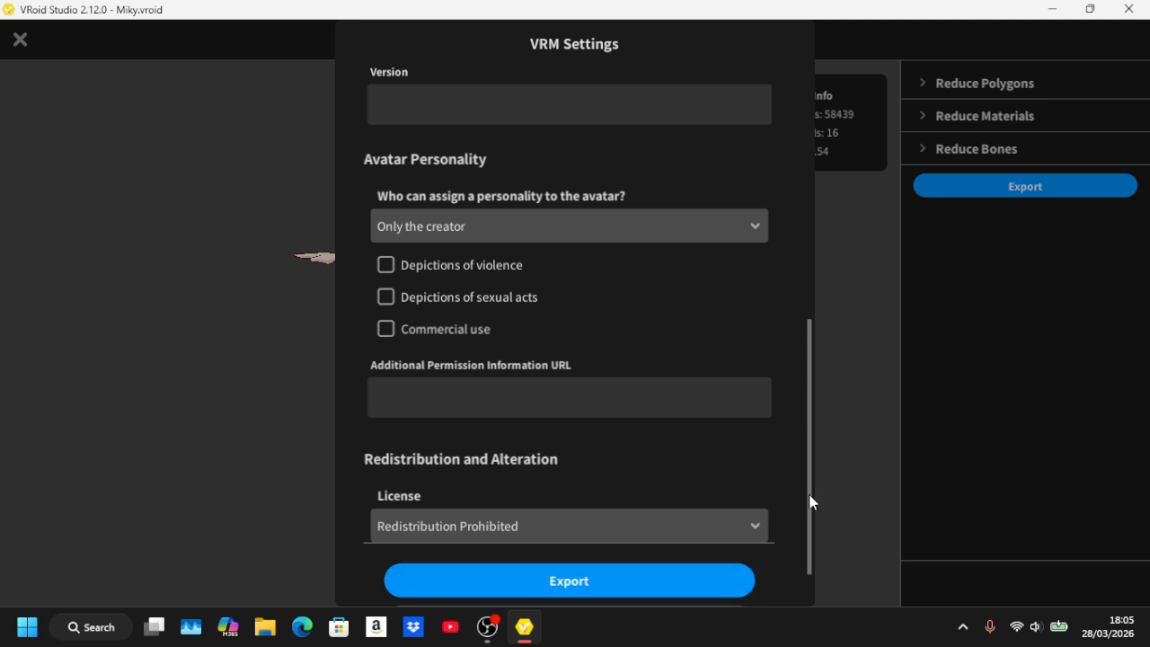
{"action": "left_click_drag", "start_coordinate": [813, 503], "coordinate": [813, 553]}
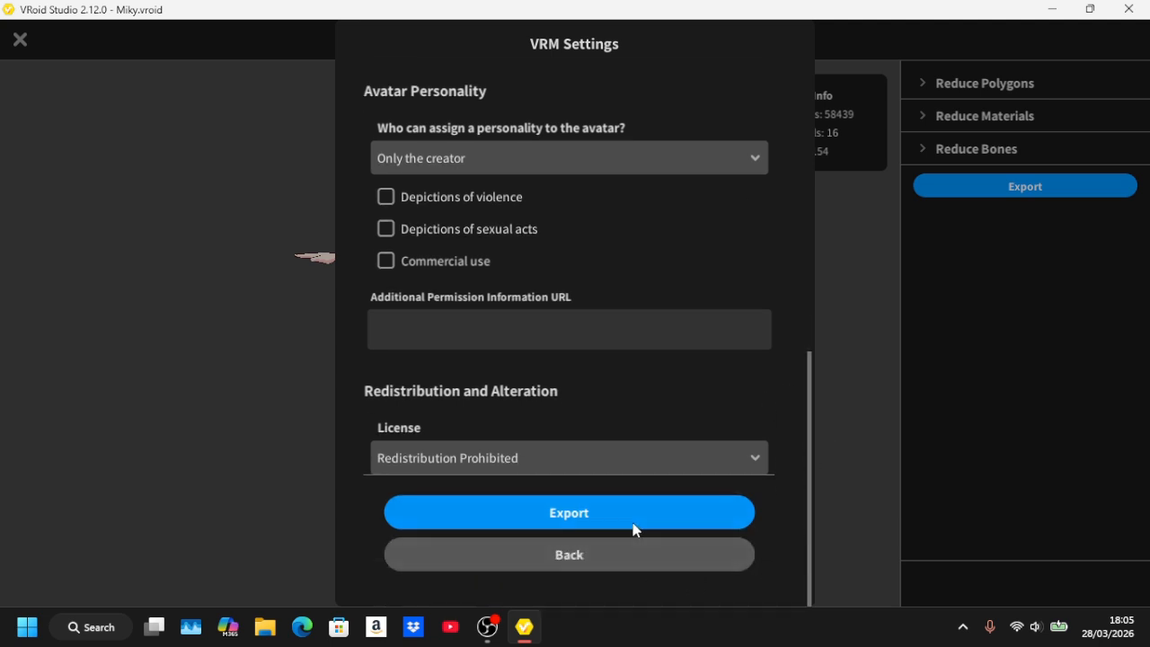
{"action": "left_click", "coordinate": [587, 516]}
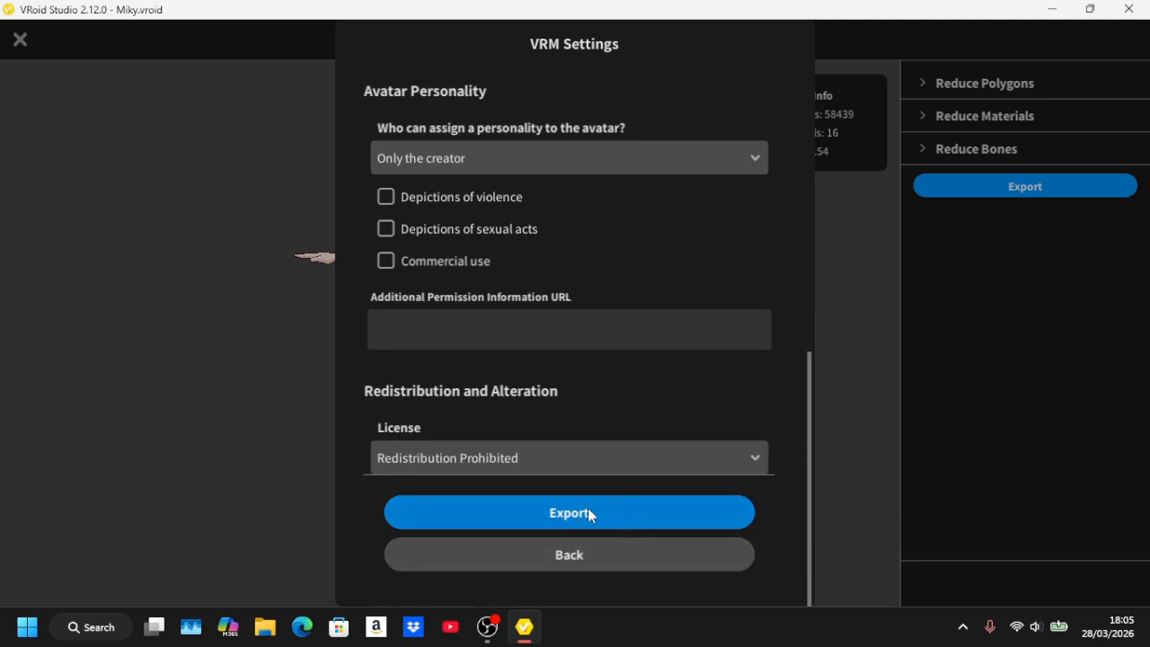
{"action": "left_click", "coordinate": [487, 626]}
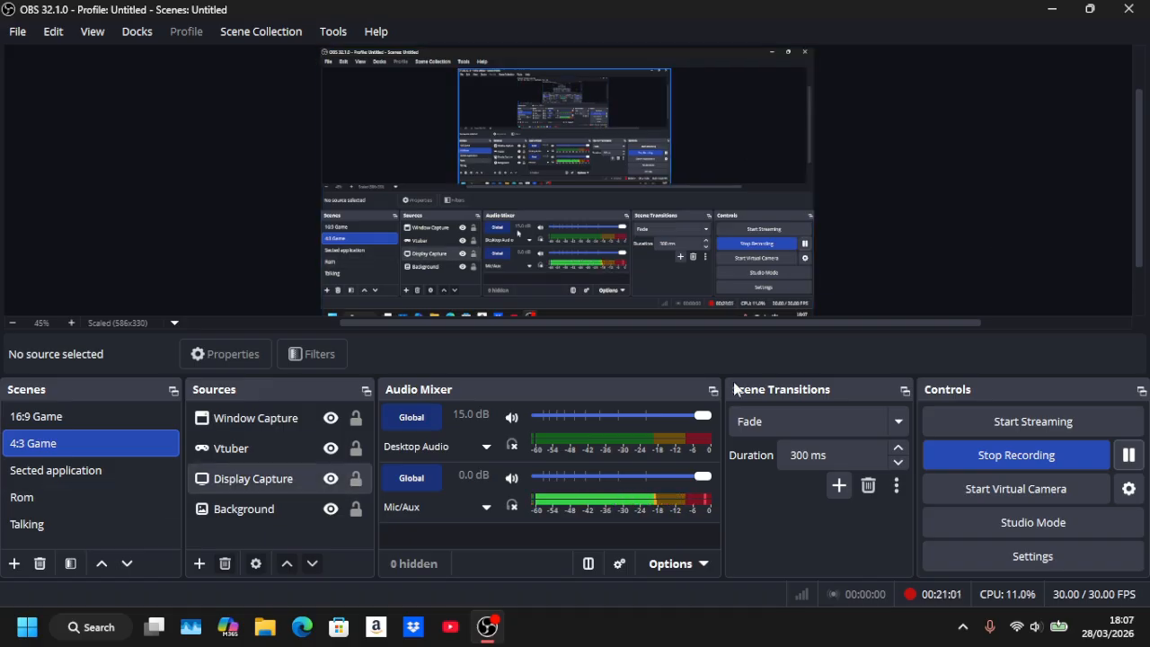
{"action": "left_click", "coordinate": [1129, 456]}
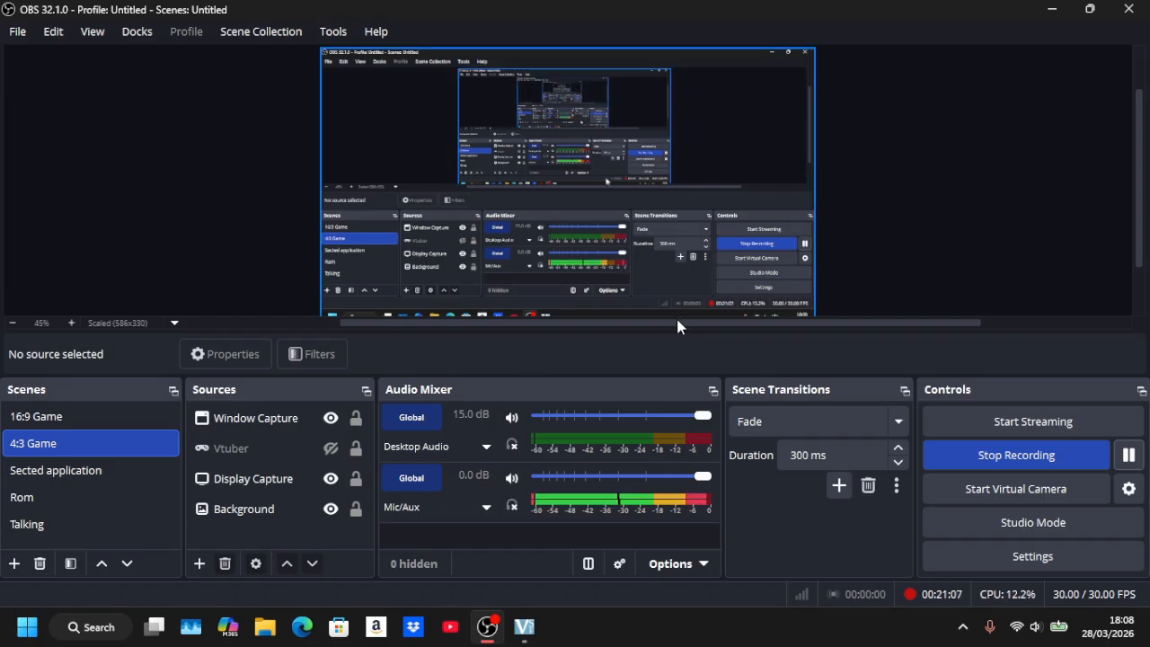
Switch to VSeeFace and add the exported Miky VRM to its local avatars.
{"action": "left_click", "coordinate": [537, 614]}
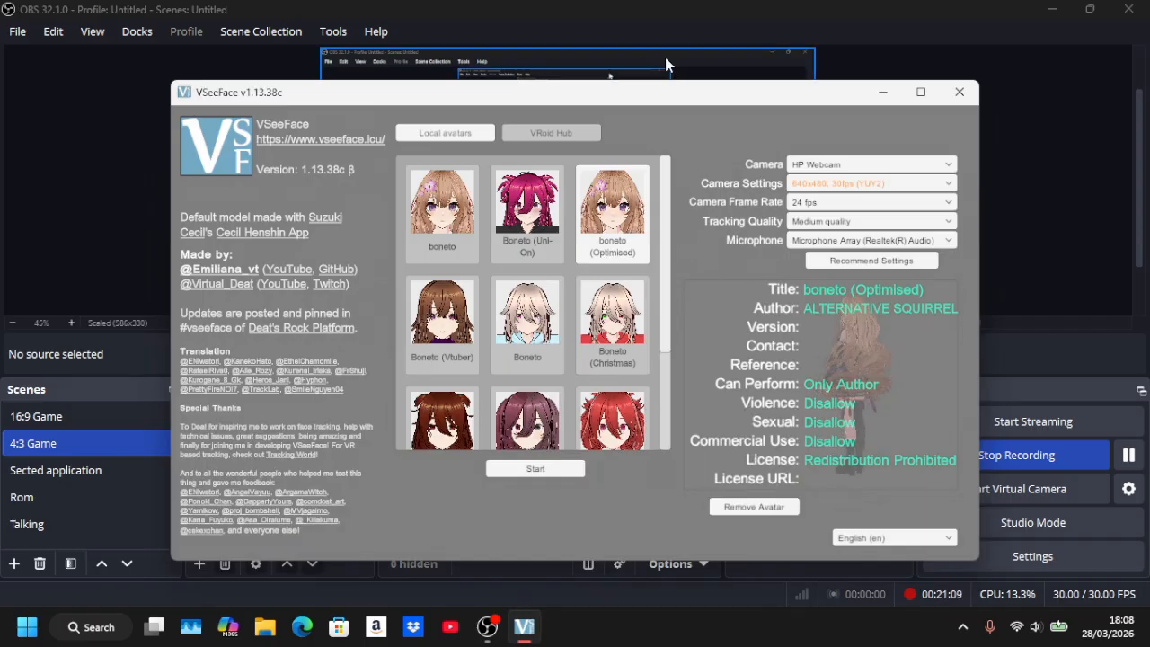
{"action": "mouse_move", "coordinate": [650, 98]}
{"action": "left_mouse_down"}
{"action": "mouse_move", "coordinate": [650, 146]}
{"action": "mouse_move", "coordinate": [632, 86]}
{"action": "left_mouse_up"}
{"action": "scroll", "coordinate": [651, 178], "scroll_direction": "down", "scroll_amount": 2}
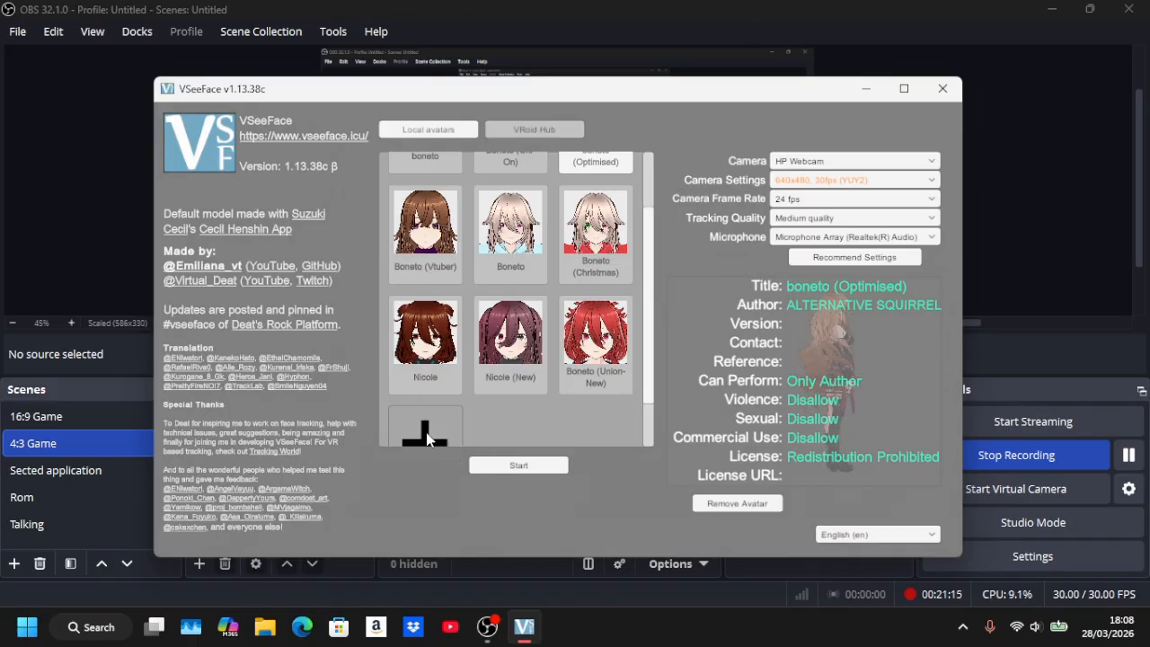
{"action": "left_click", "coordinate": [428, 438]}
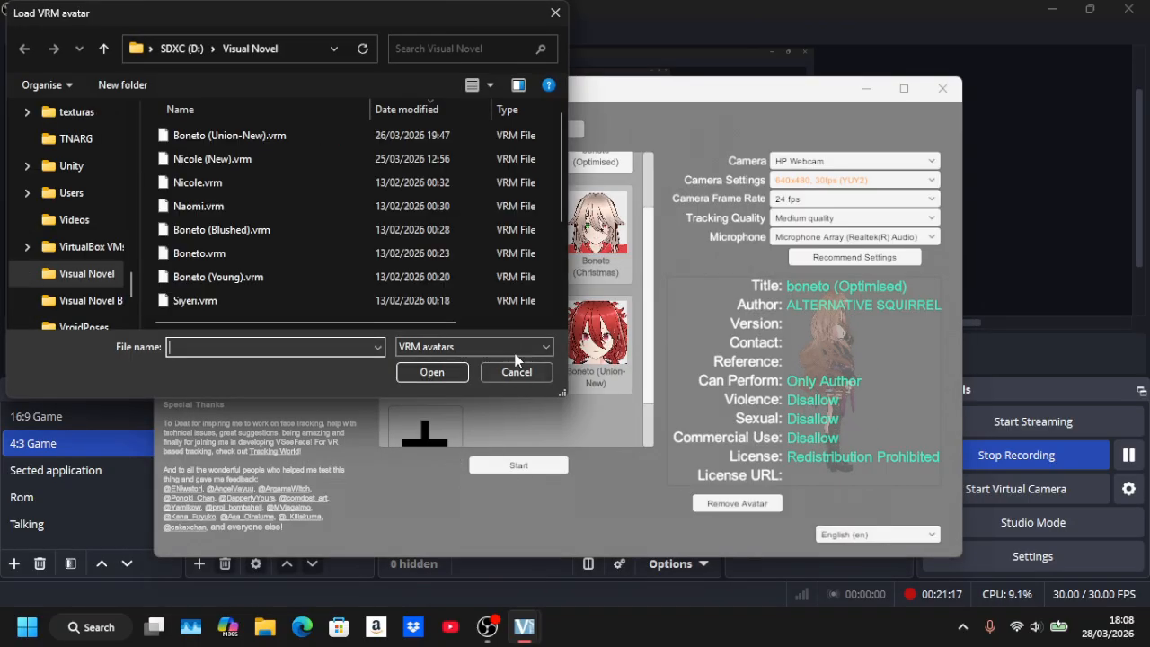
{"action": "left_click", "coordinate": [1053, 240]}
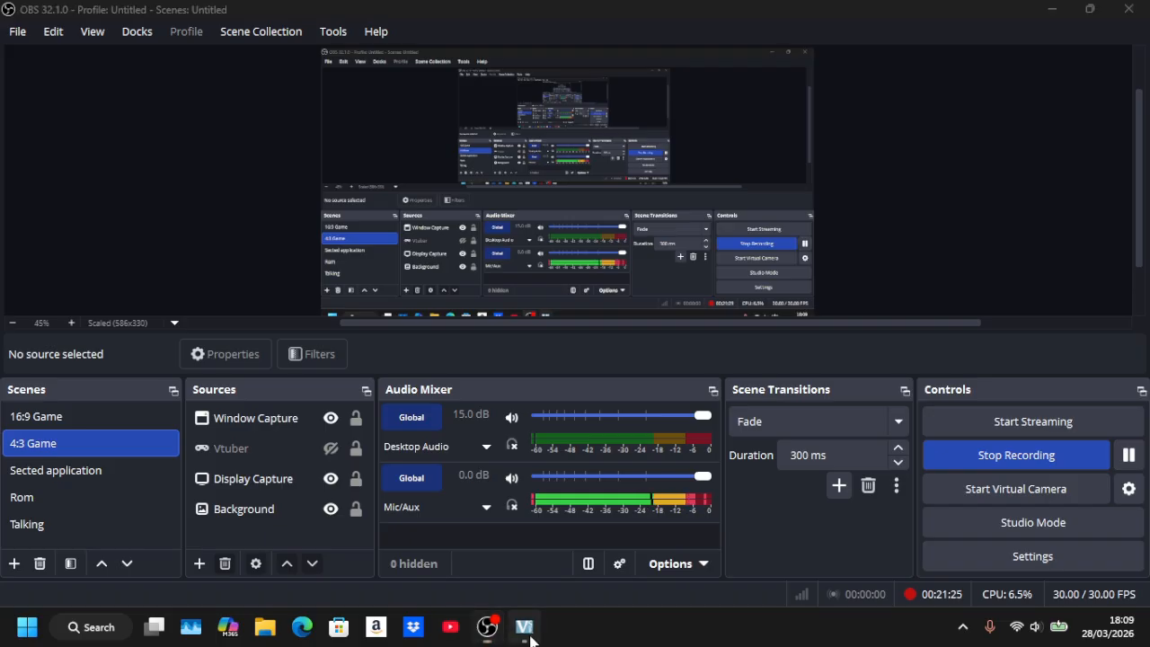
{"action": "left_click", "coordinate": [528, 631]}
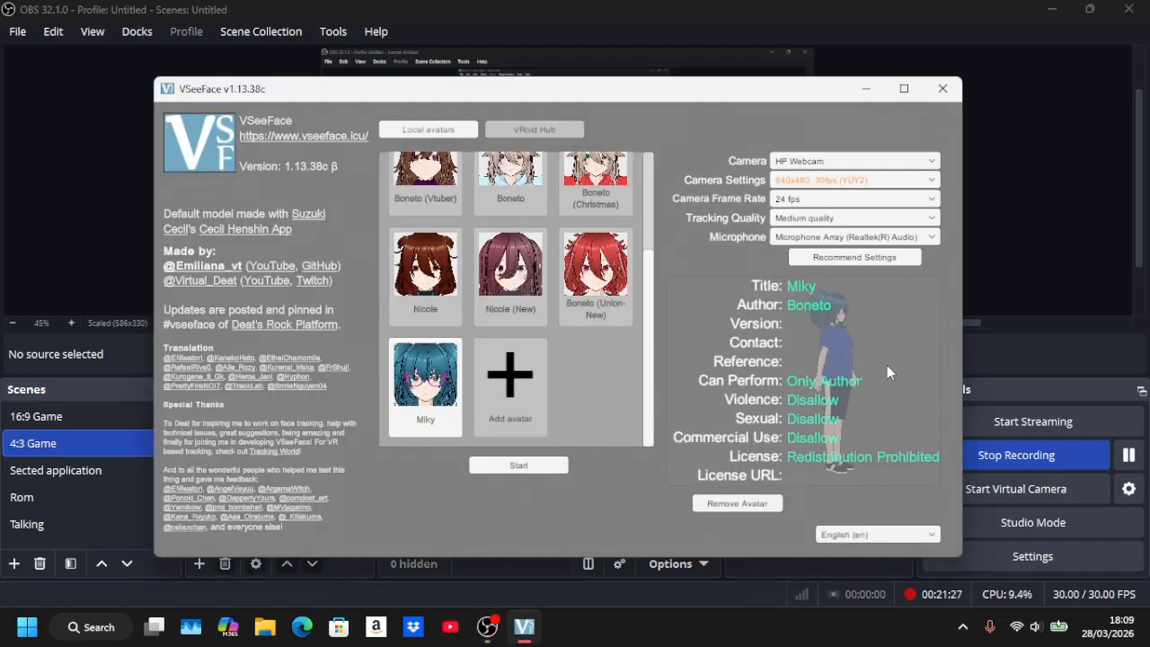
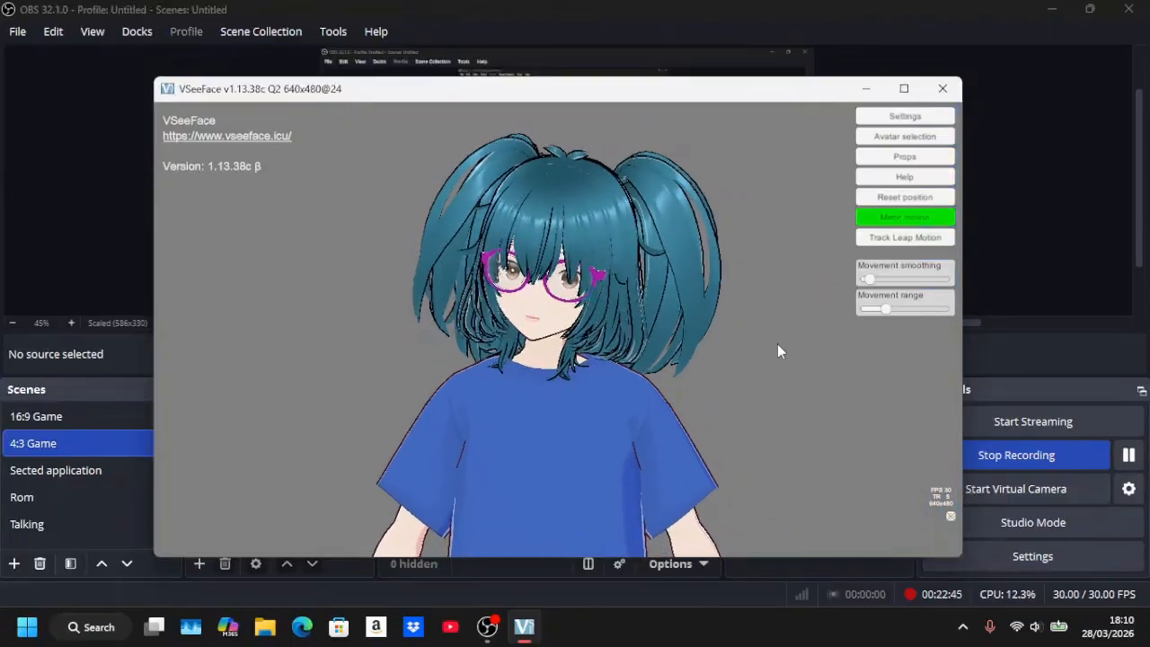
Read through the VSeeFace help tutorial on OBS transparency, hiding the interface, resetting the pose and camera controls.
{"action": "left_click", "coordinate": [878, 119]}
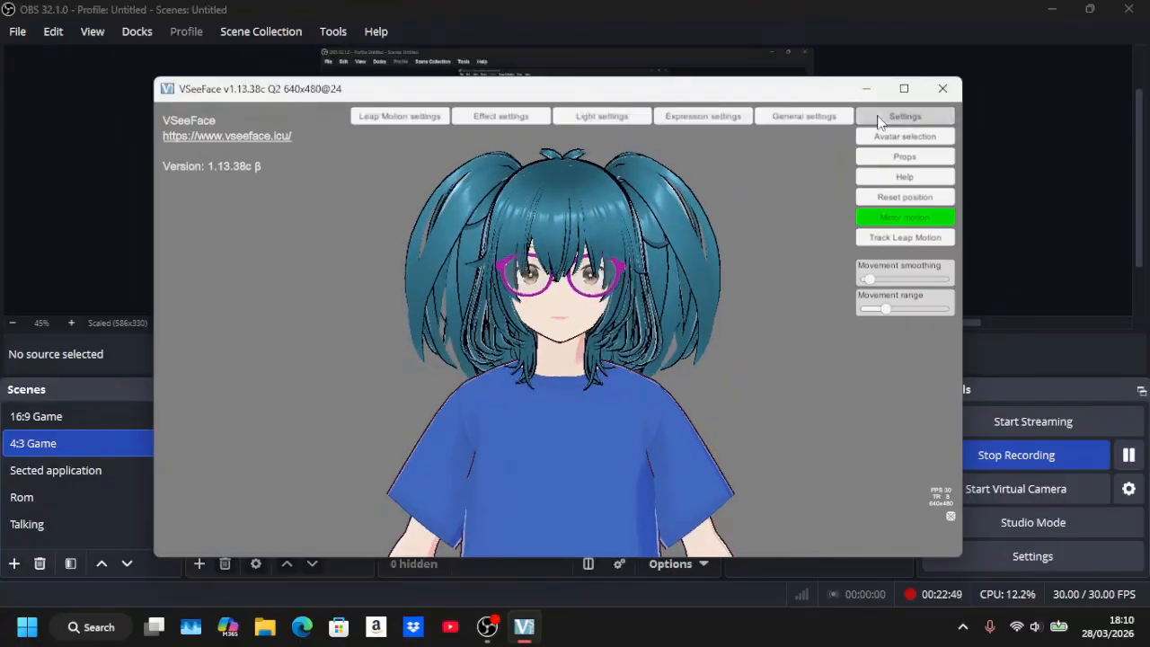
{"action": "left_click", "coordinate": [898, 176]}
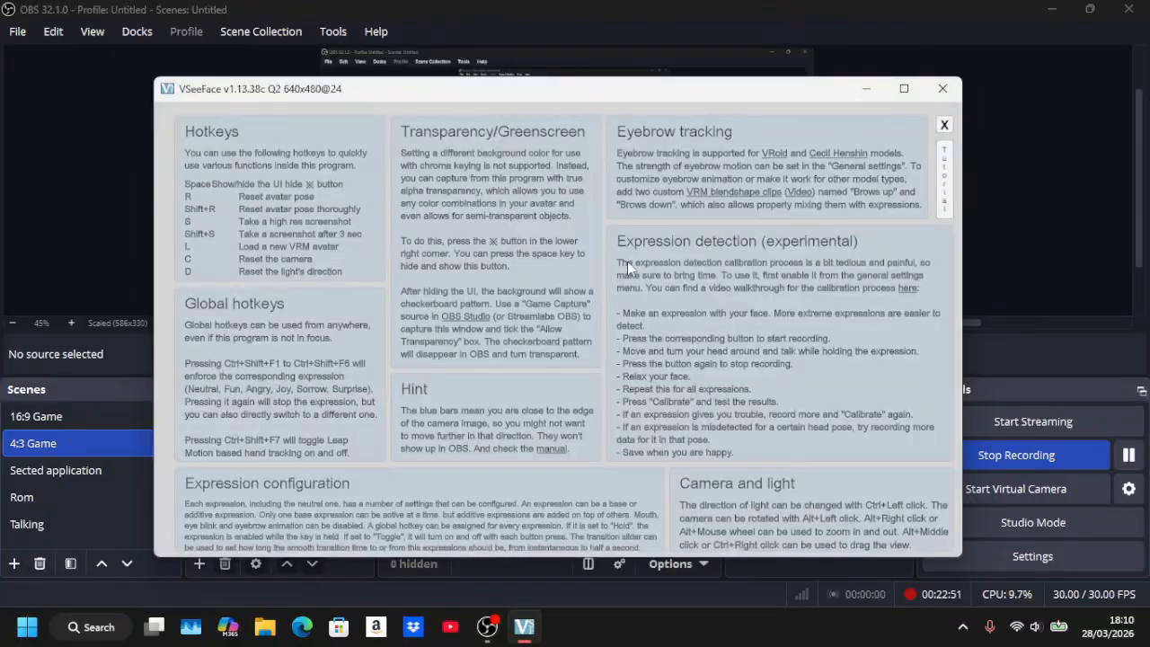
{"action": "left_click", "coordinate": [942, 170]}
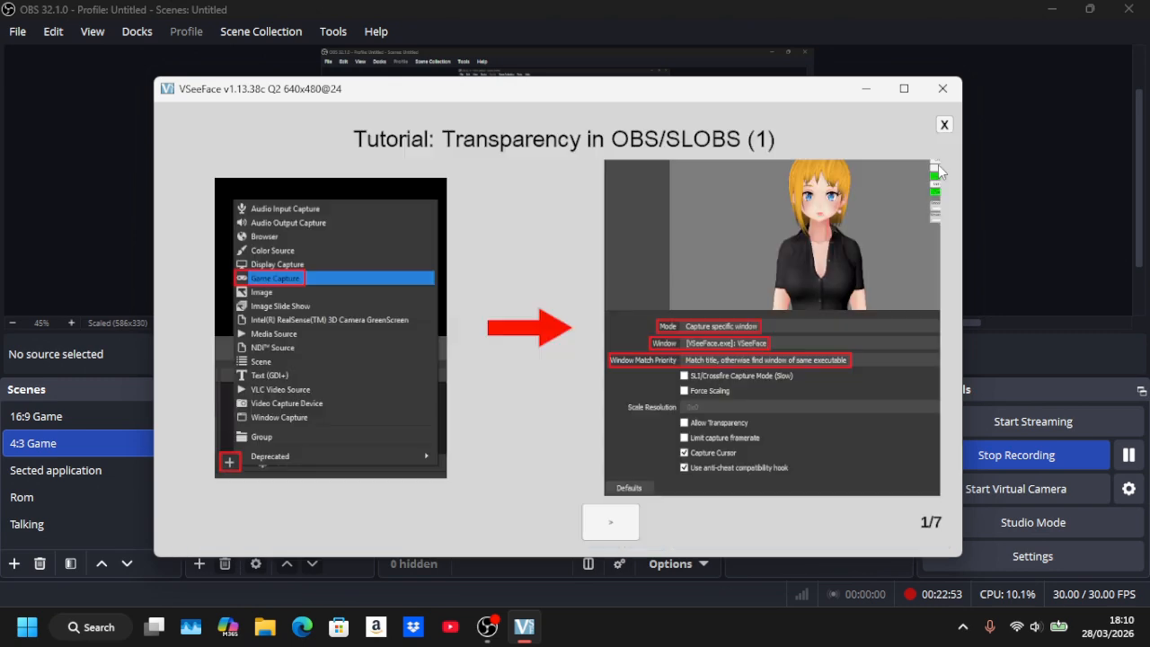
{"action": "left_click", "coordinate": [614, 521]}
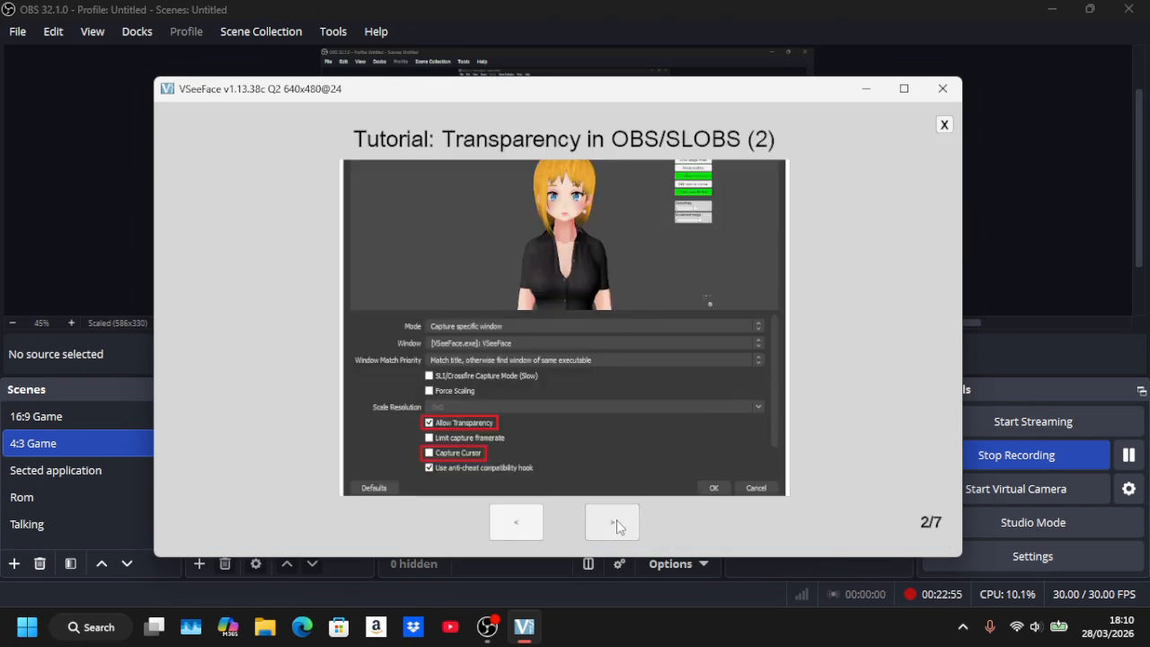
{"action": "left_click", "coordinate": [616, 524]}
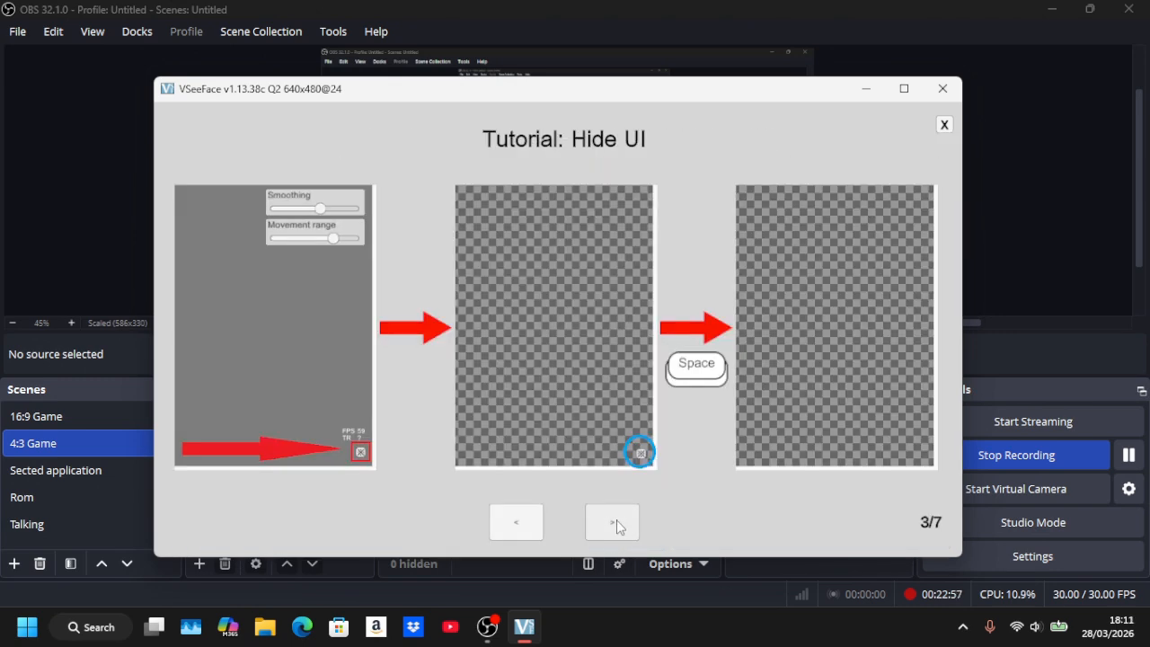
{"action": "left_click", "coordinate": [616, 525]}
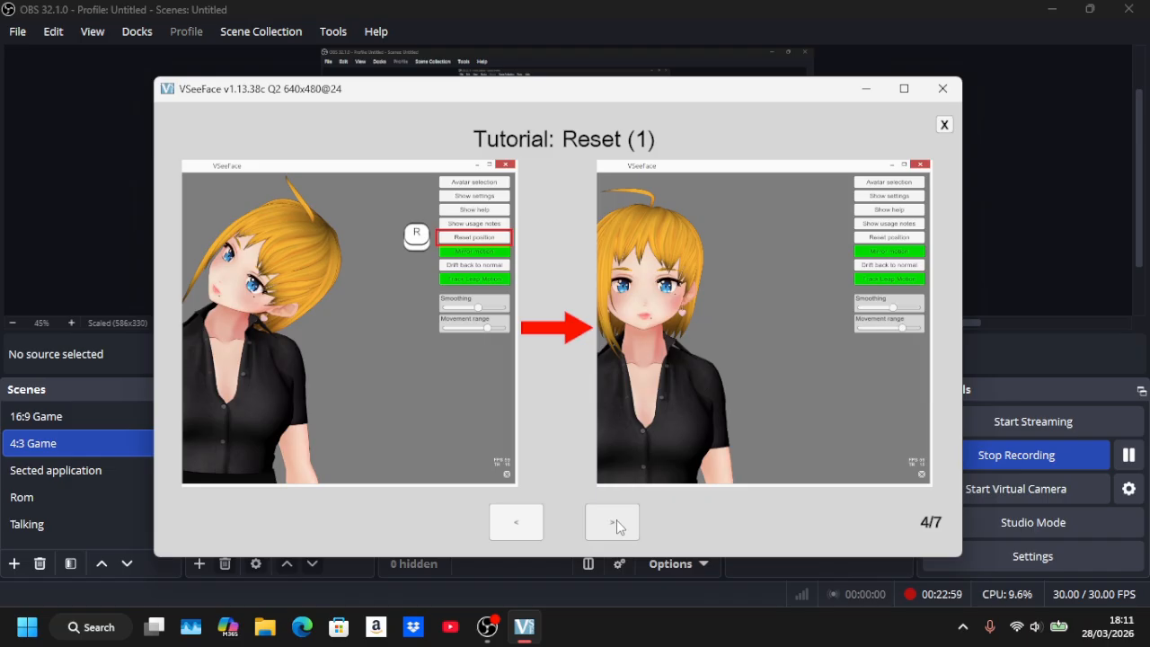
{"action": "left_click", "coordinate": [616, 521]}
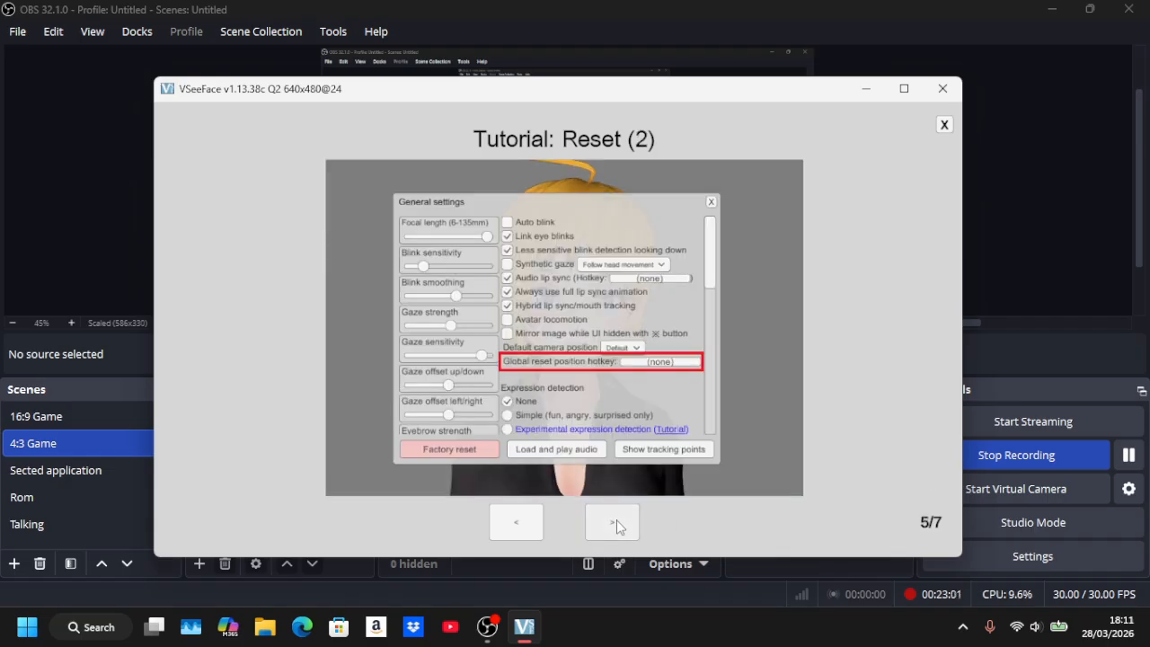
{"action": "left_click", "coordinate": [616, 525]}
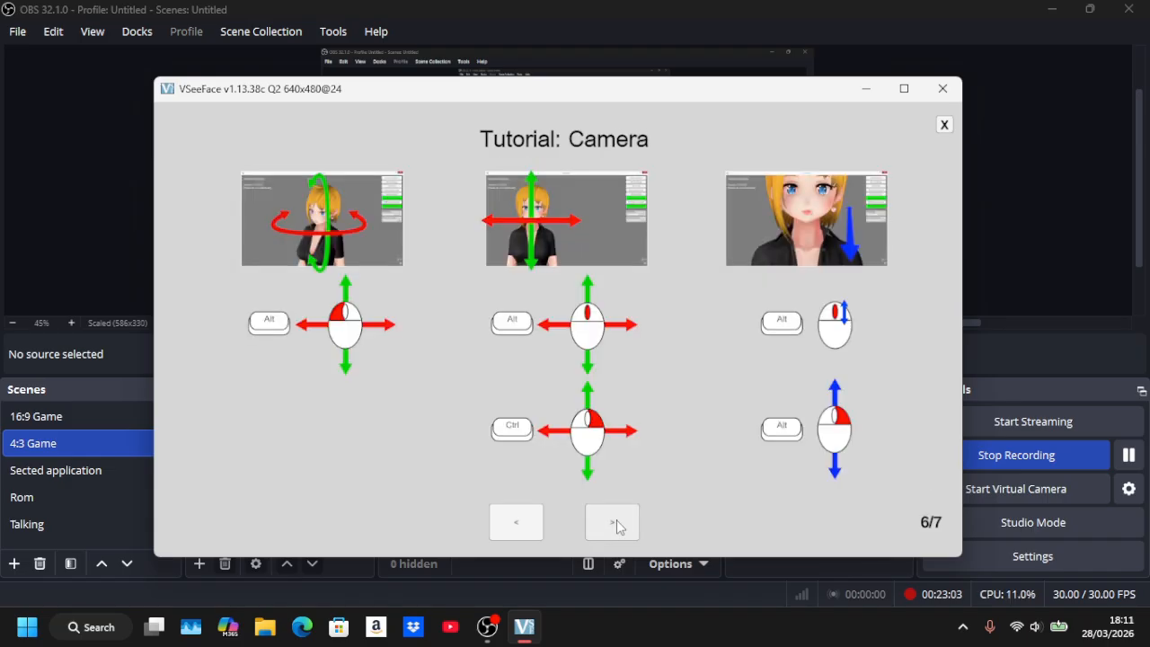
{"action": "left_click", "coordinate": [616, 525]}
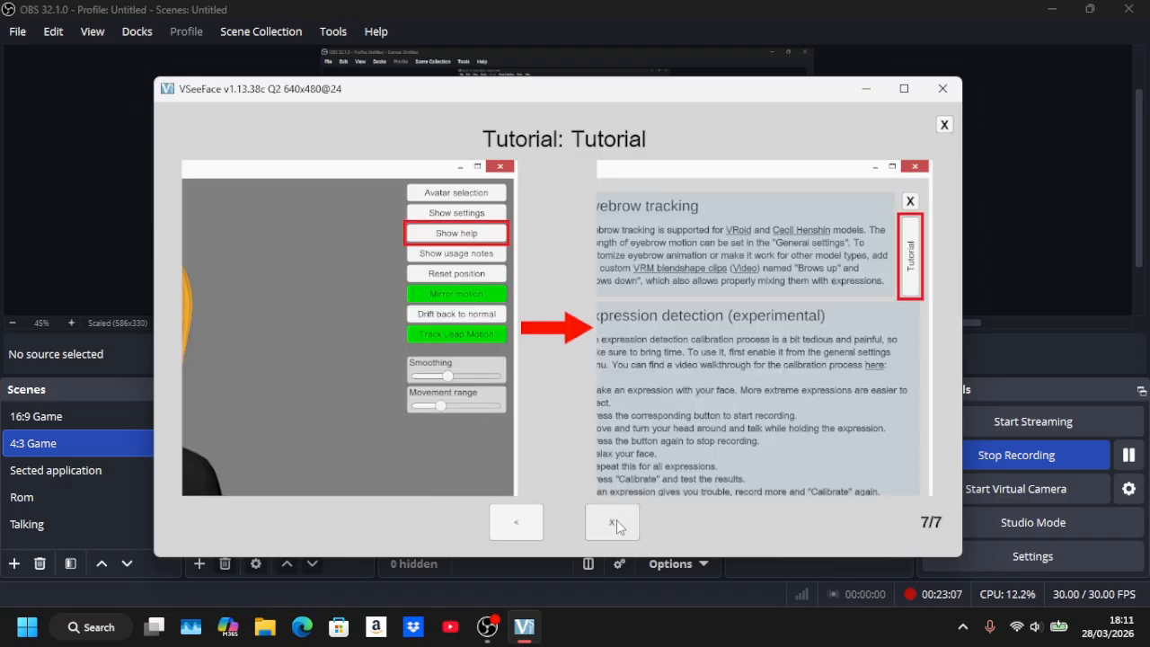
{"action": "left_click", "coordinate": [616, 524]}
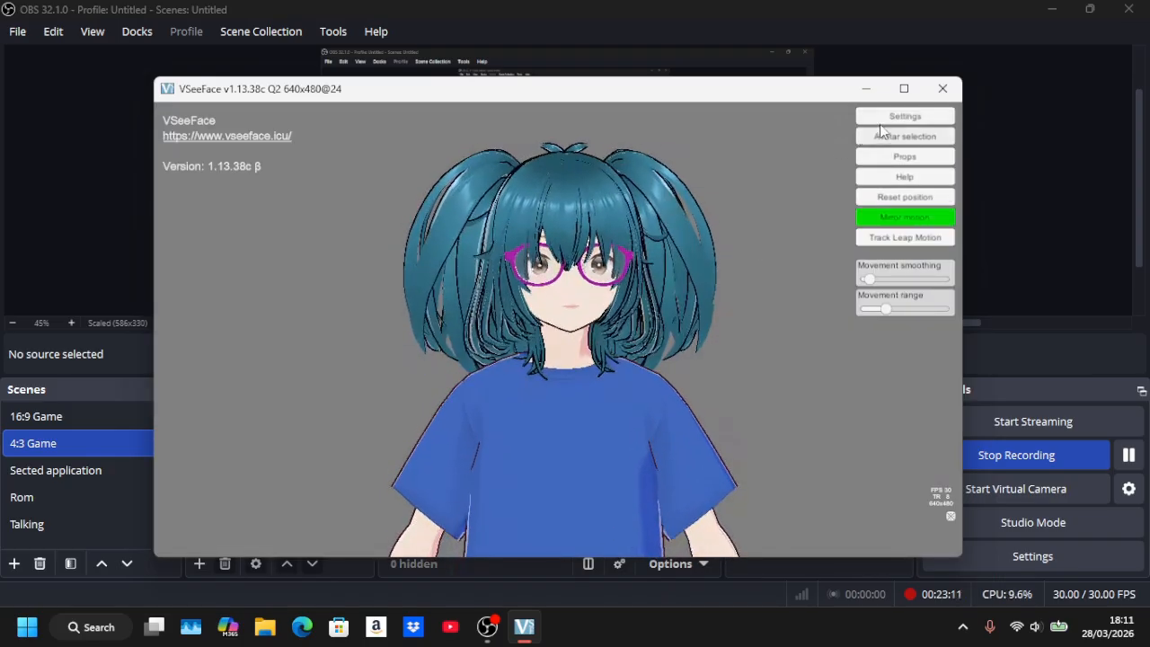
Look through the general settings, covering tracking, expression detection, graphics, camera and microphone, virtual camera and advanced options.
{"action": "left_click", "coordinate": [905, 116]}
{"action": "left_click", "coordinate": [812, 116]}
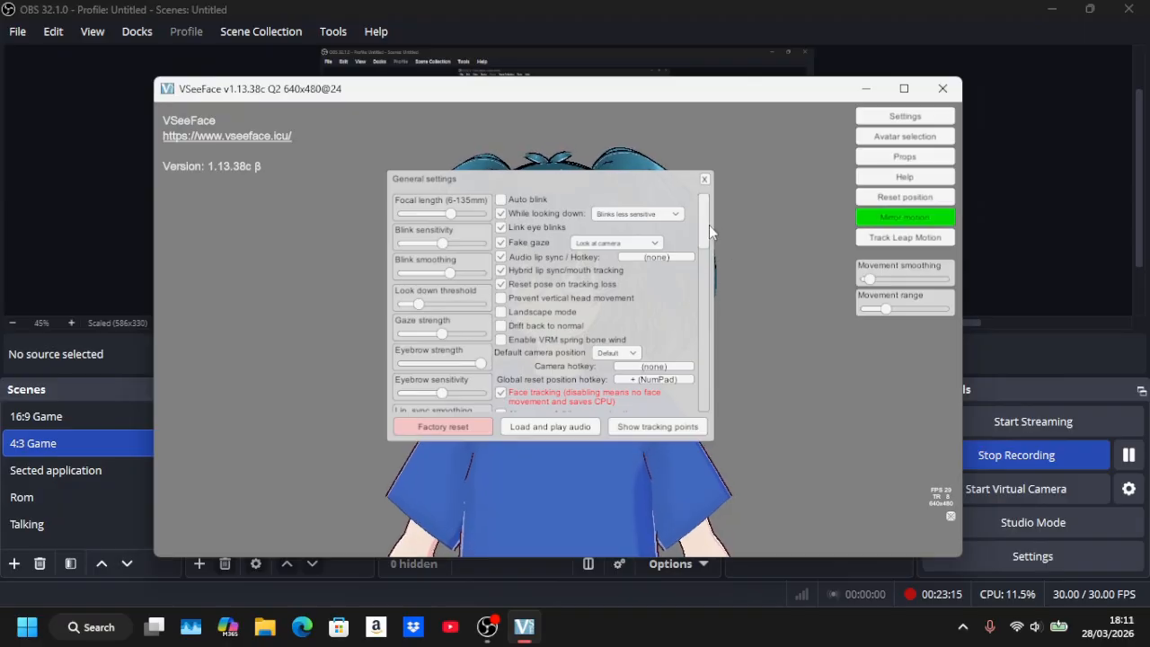
{"action": "left_click_drag", "start_coordinate": [703, 231], "coordinate": [707, 276]}
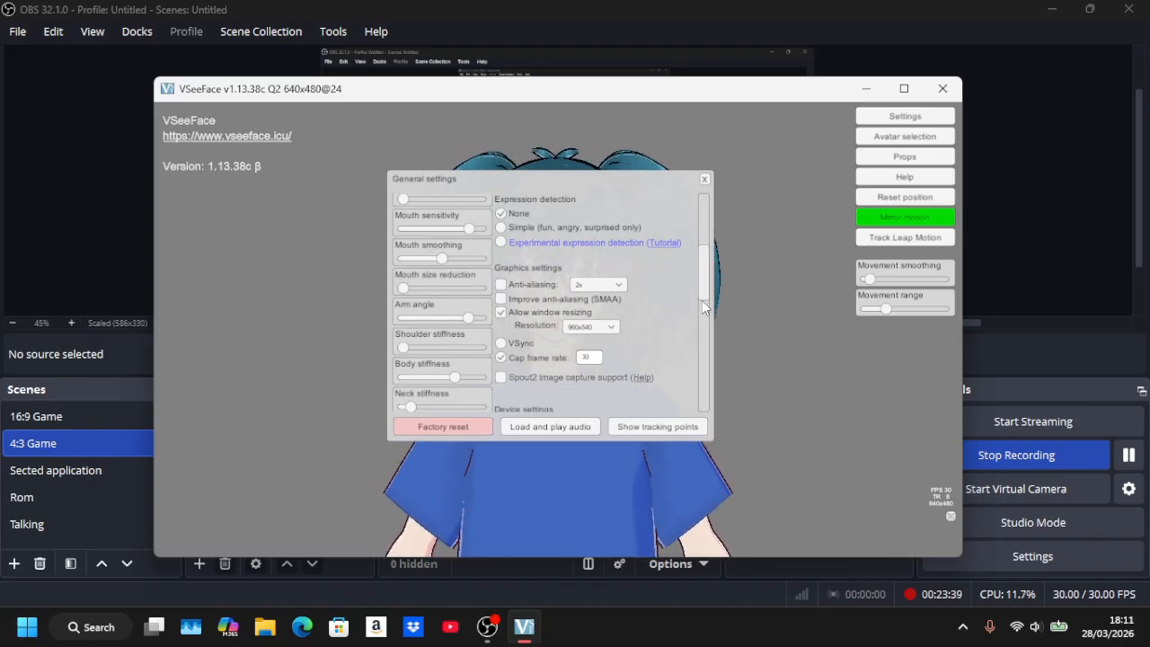
{"action": "left_click_drag", "start_coordinate": [575, 182], "coordinate": [344, 116]}
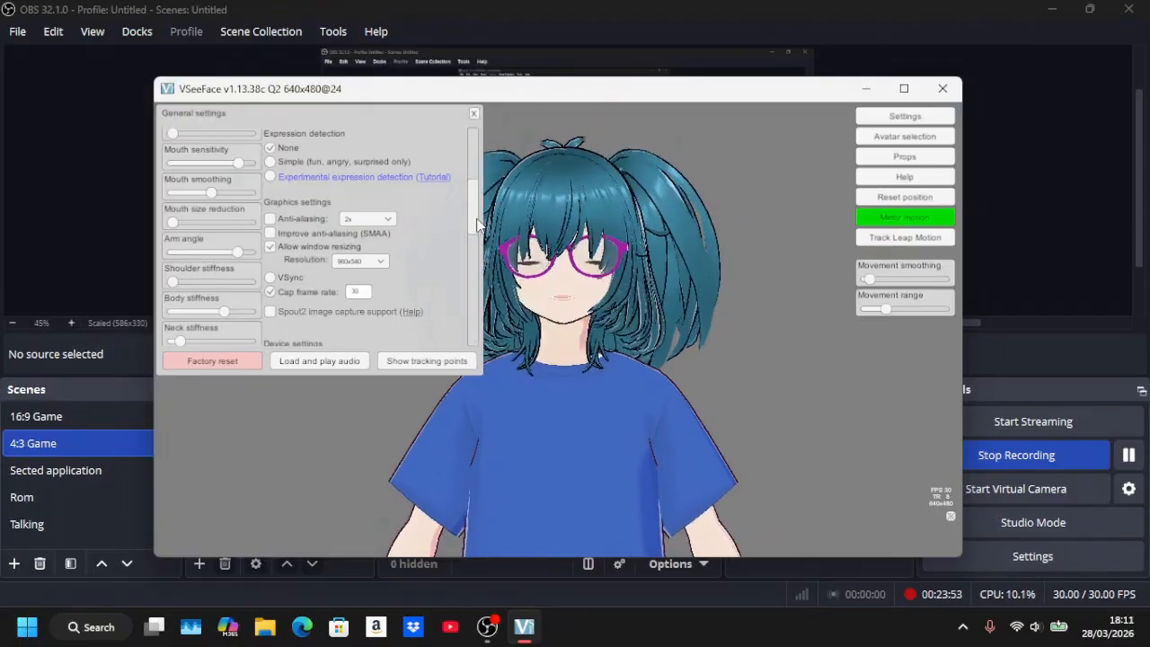
{"action": "left_click_drag", "start_coordinate": [477, 225], "coordinate": [477, 274]}
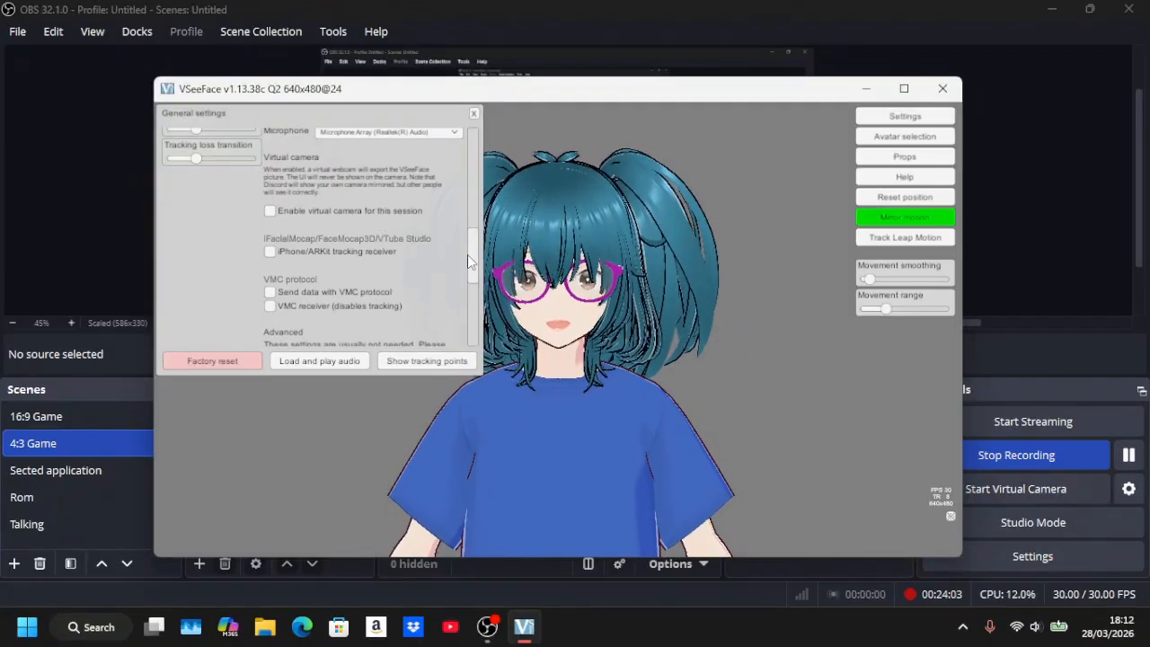
{"action": "left_click_drag", "start_coordinate": [472, 255], "coordinate": [472, 271]}
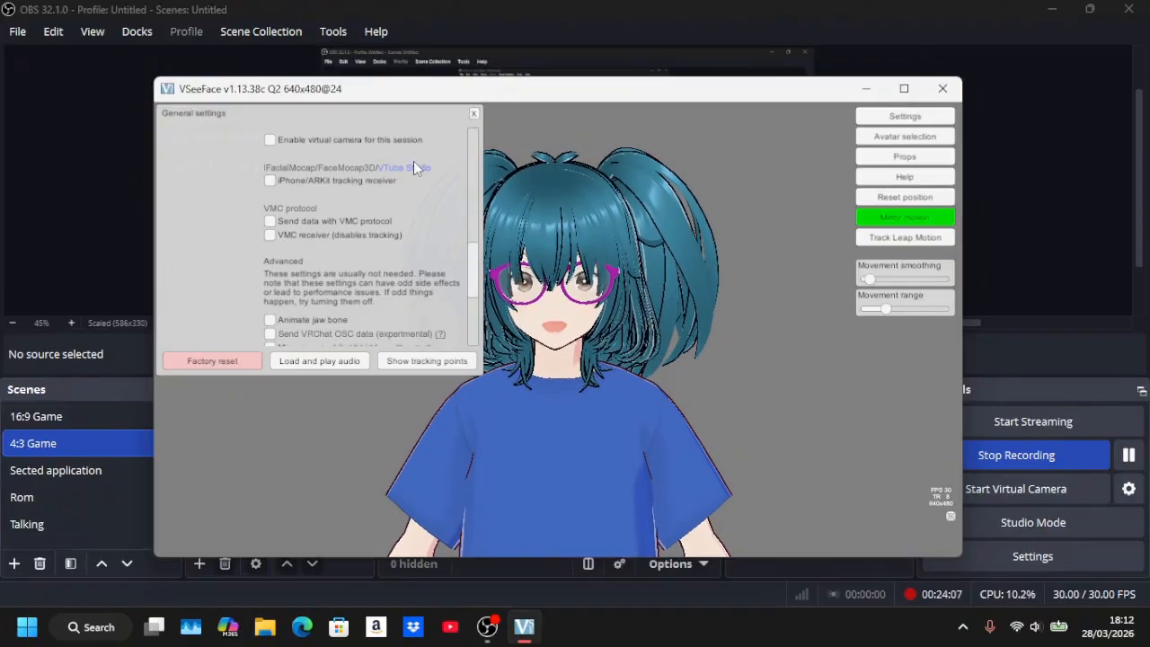
{"action": "left_click_drag", "start_coordinate": [469, 294], "coordinate": [477, 312]}
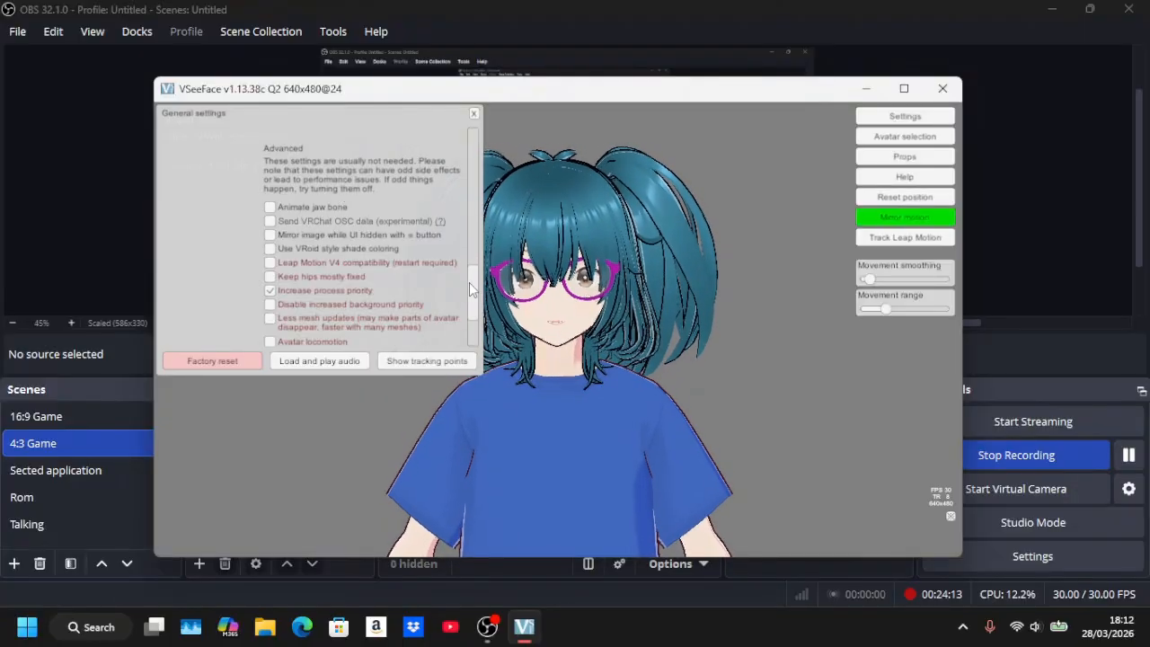
{"action": "left_click_drag", "start_coordinate": [469, 282], "coordinate": [470, 302]}
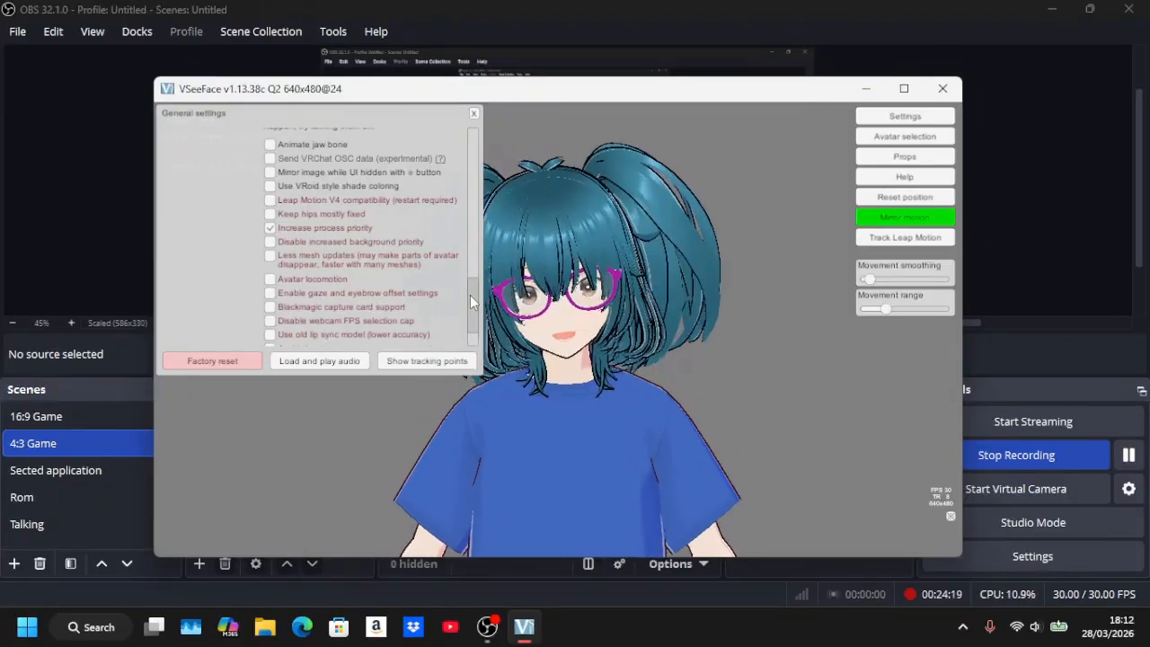
{"action": "left_click_drag", "start_coordinate": [470, 294], "coordinate": [444, 103]}
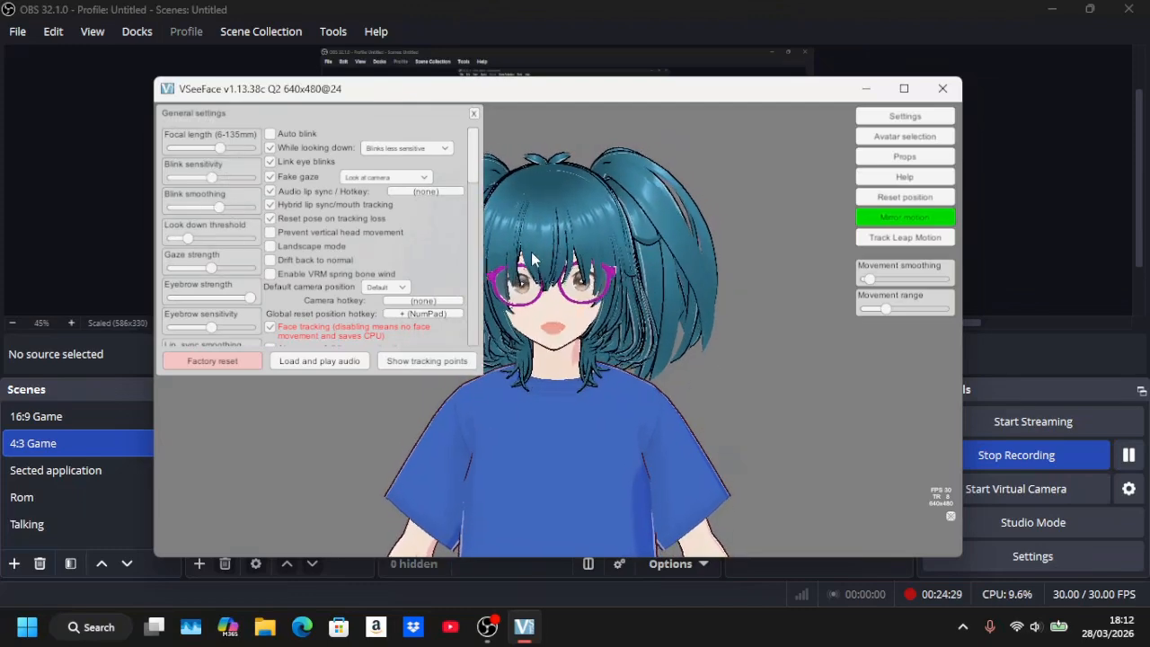
{"action": "left_click_drag", "start_coordinate": [475, 179], "coordinate": [476, 245]}
{"action": "scroll", "coordinate": [476, 260], "scroll_direction": "down", "scroll_amount": 1}
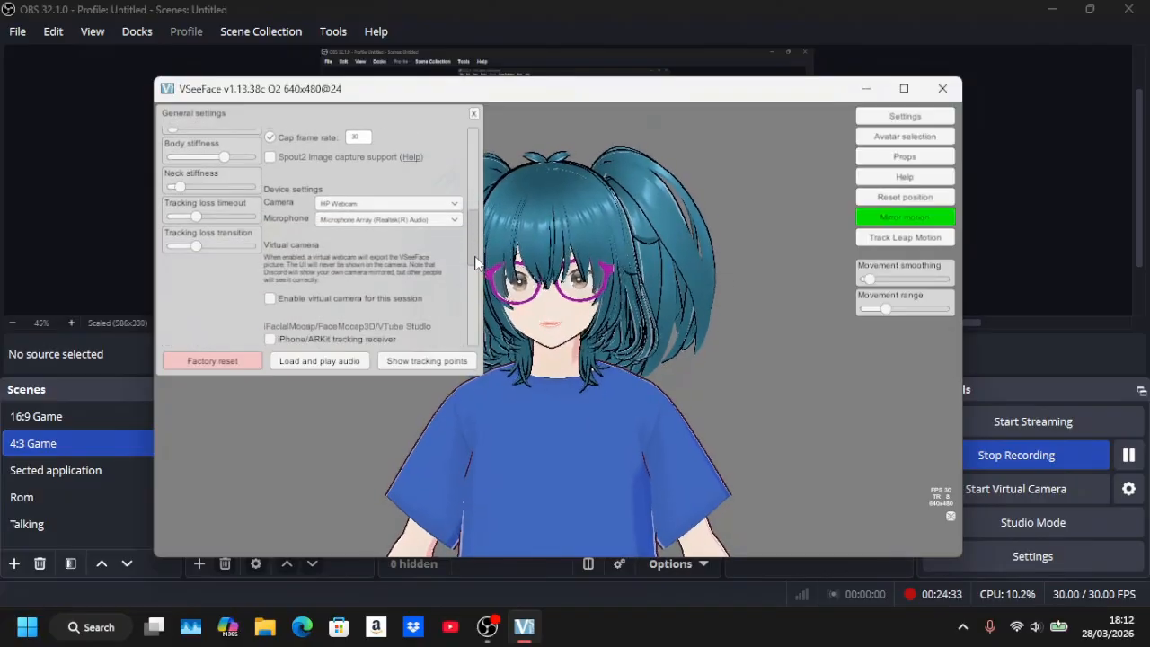
{"action": "left_click", "coordinate": [474, 115]}
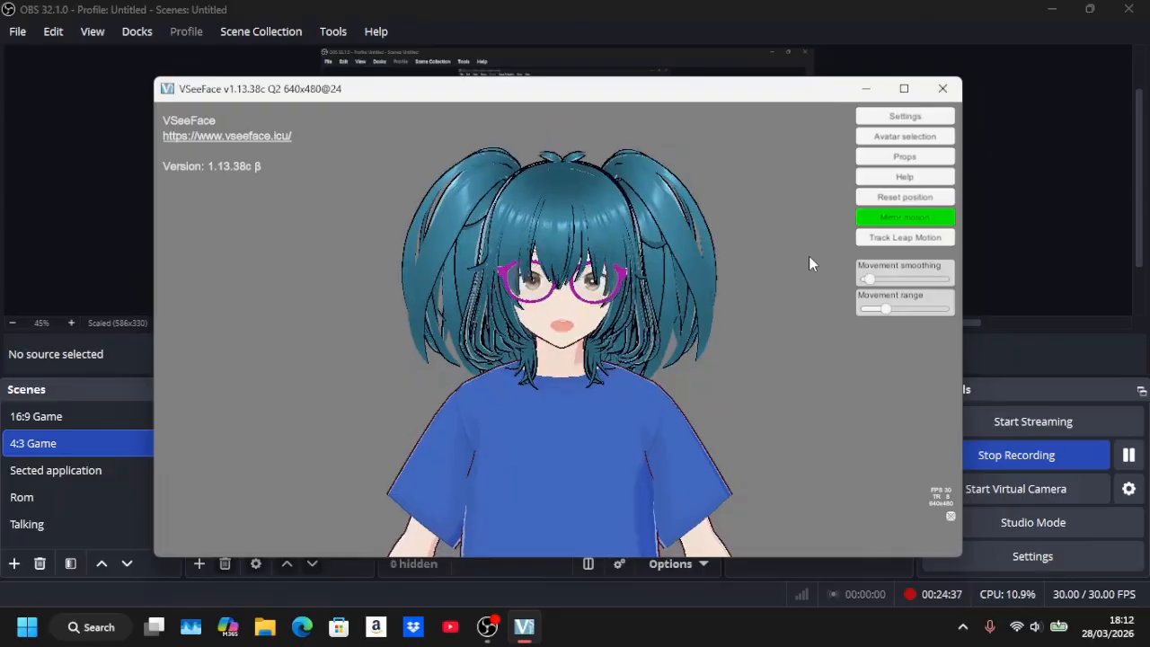
Try a green #2AFF00 sun light on the avatar and return the light colour to white.
{"action": "left_click", "coordinate": [904, 117]}
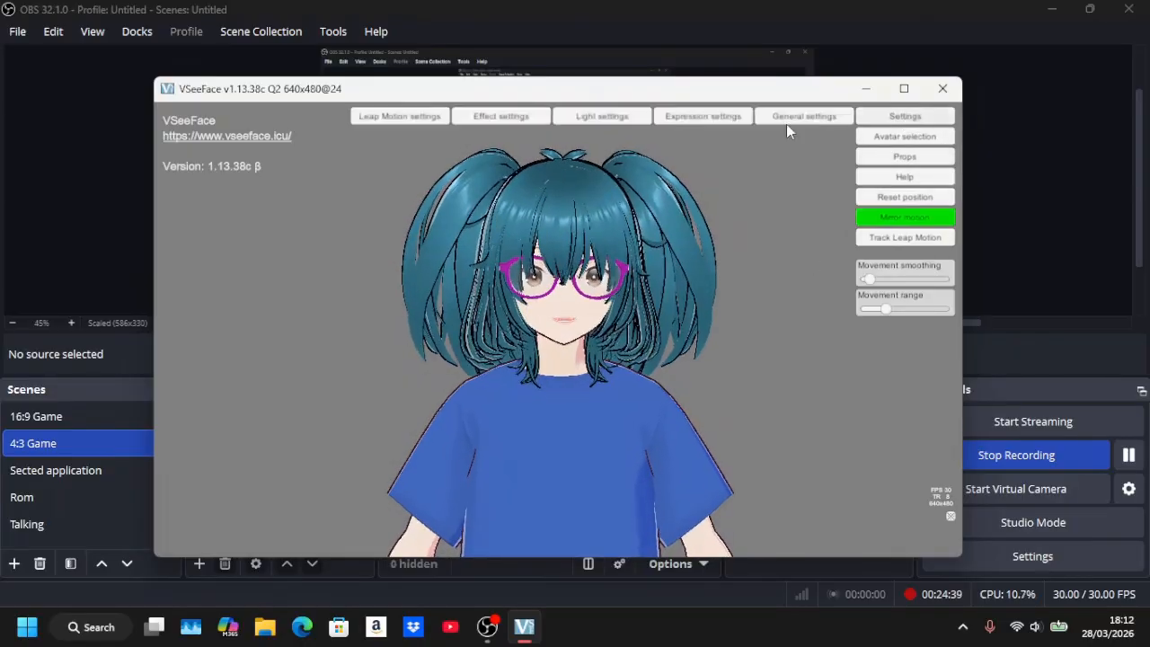
{"action": "left_click", "coordinate": [600, 116]}
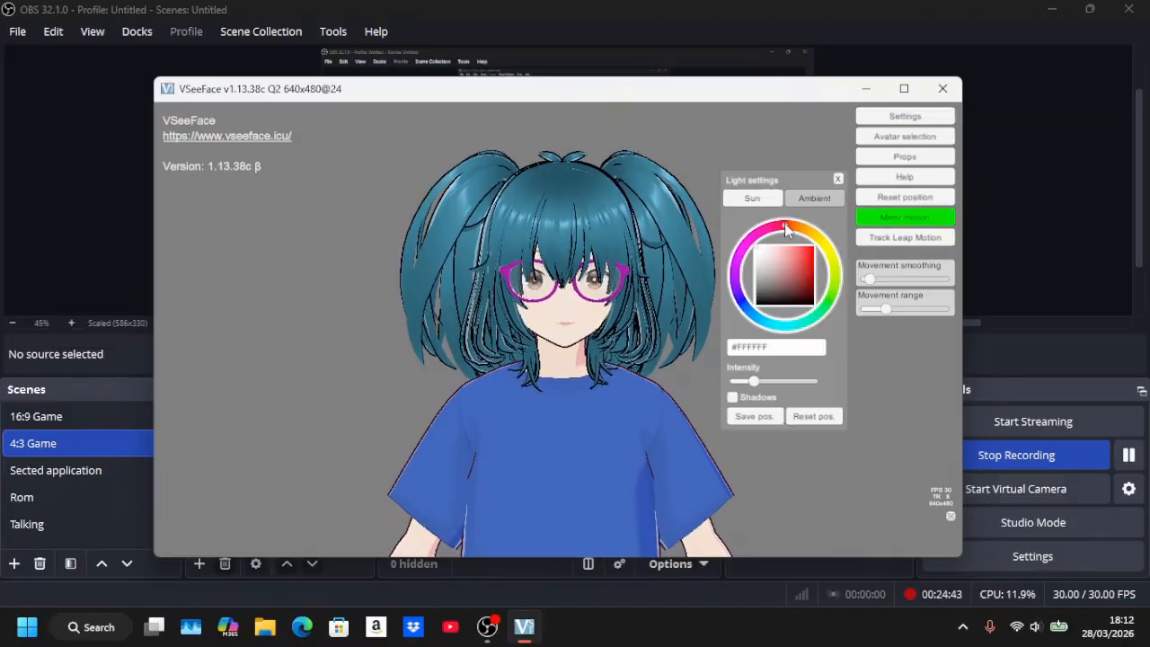
{"action": "left_click", "coordinate": [830, 279]}
{"action": "left_click_drag", "start_coordinate": [827, 273], "coordinate": [826, 289]}
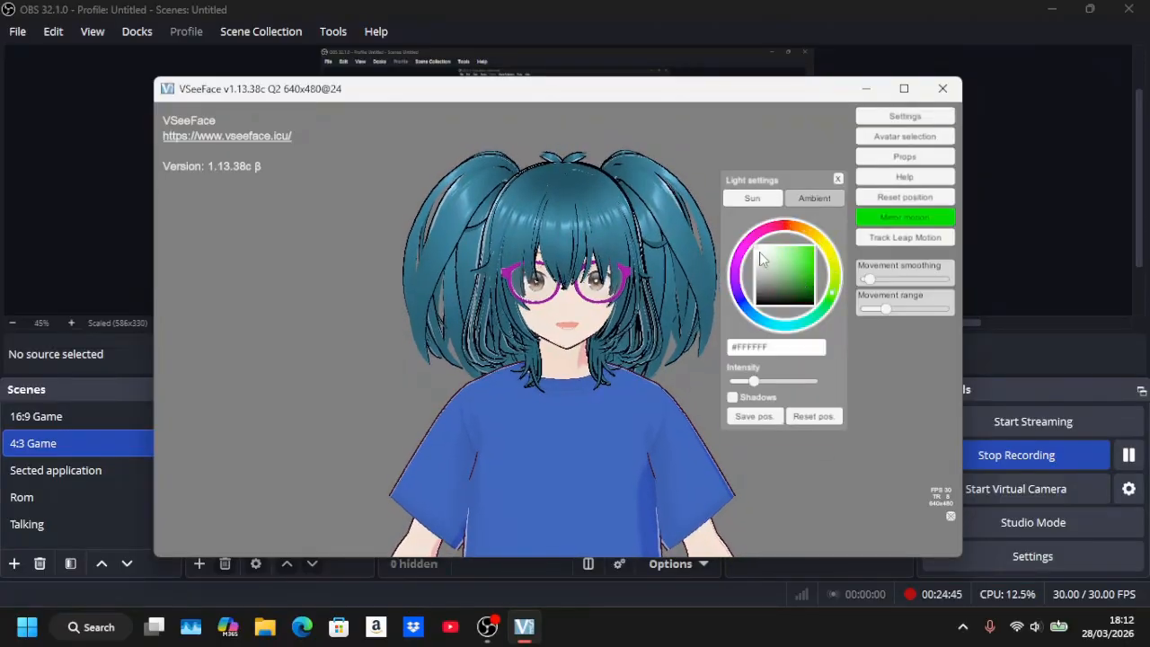
{"action": "left_click_drag", "start_coordinate": [778, 249], "coordinate": [830, 229]}
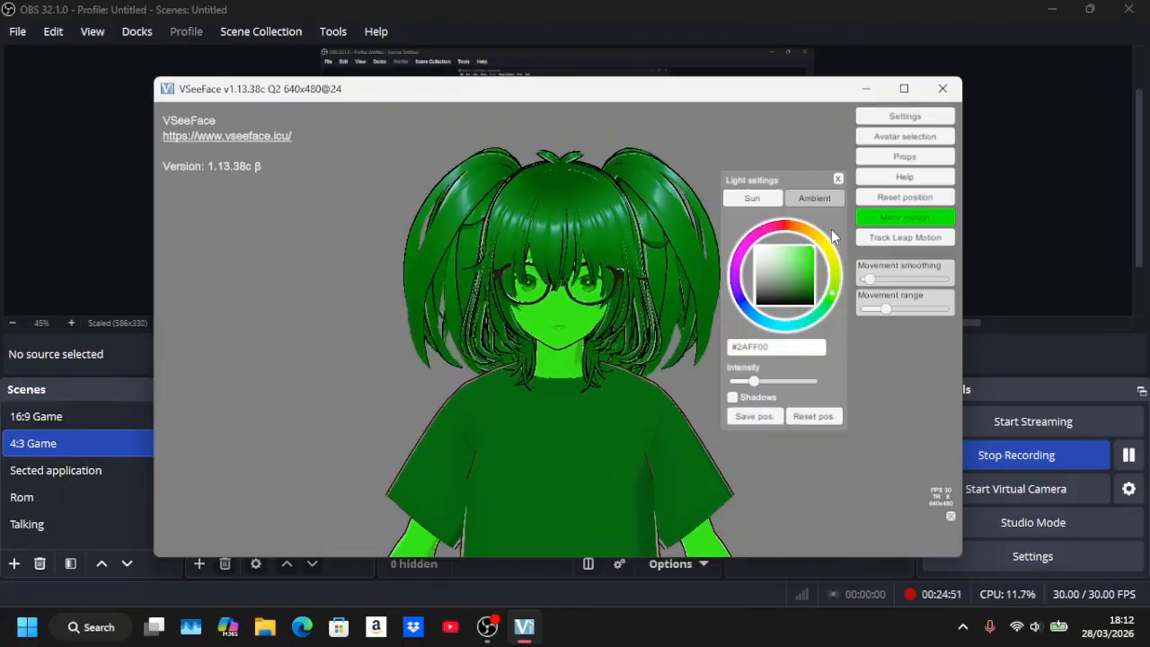
{"action": "left_click_drag", "start_coordinate": [831, 230], "coordinate": [705, 202]}
Set the ambient light to the red #FF0E00 and raise its intensity to 3.00.
{"action": "left_click", "coordinate": [814, 198]}
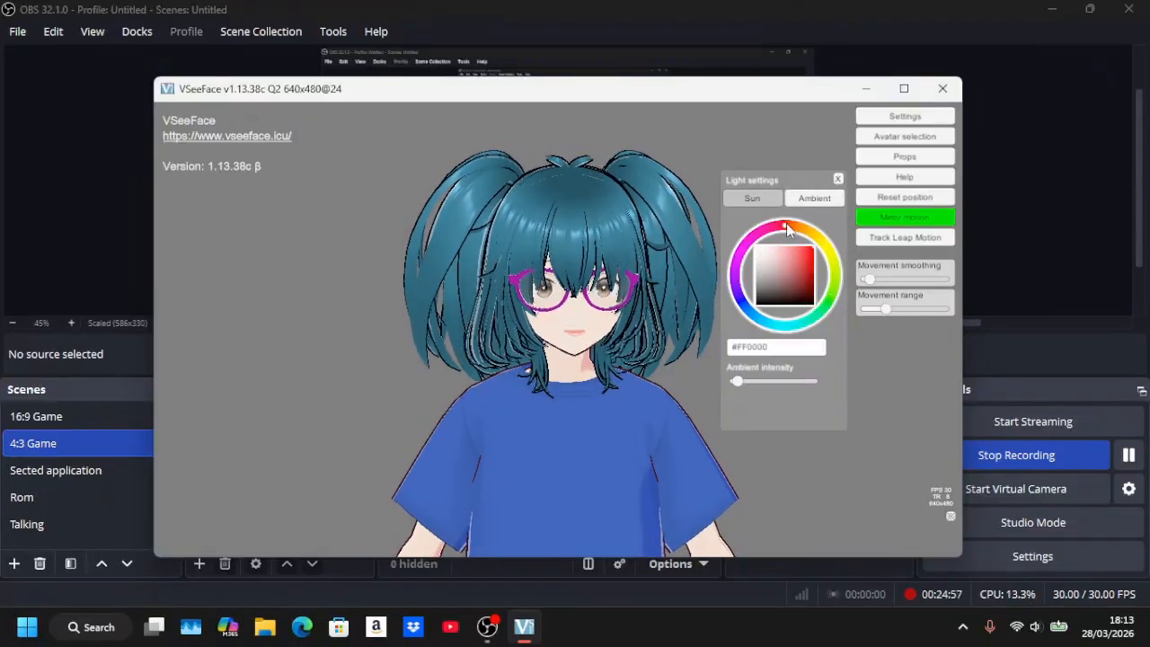
{"action": "left_click_drag", "start_coordinate": [798, 209], "coordinate": [788, 208]}
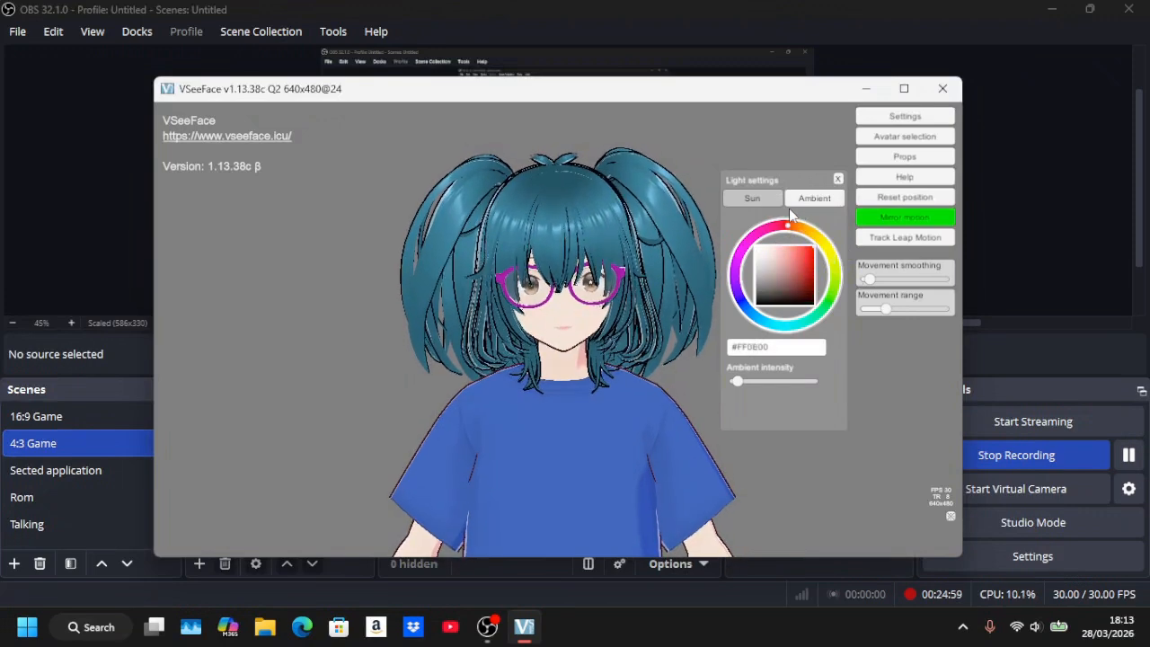
{"action": "left_click_drag", "start_coordinate": [741, 381], "coordinate": [814, 381]}
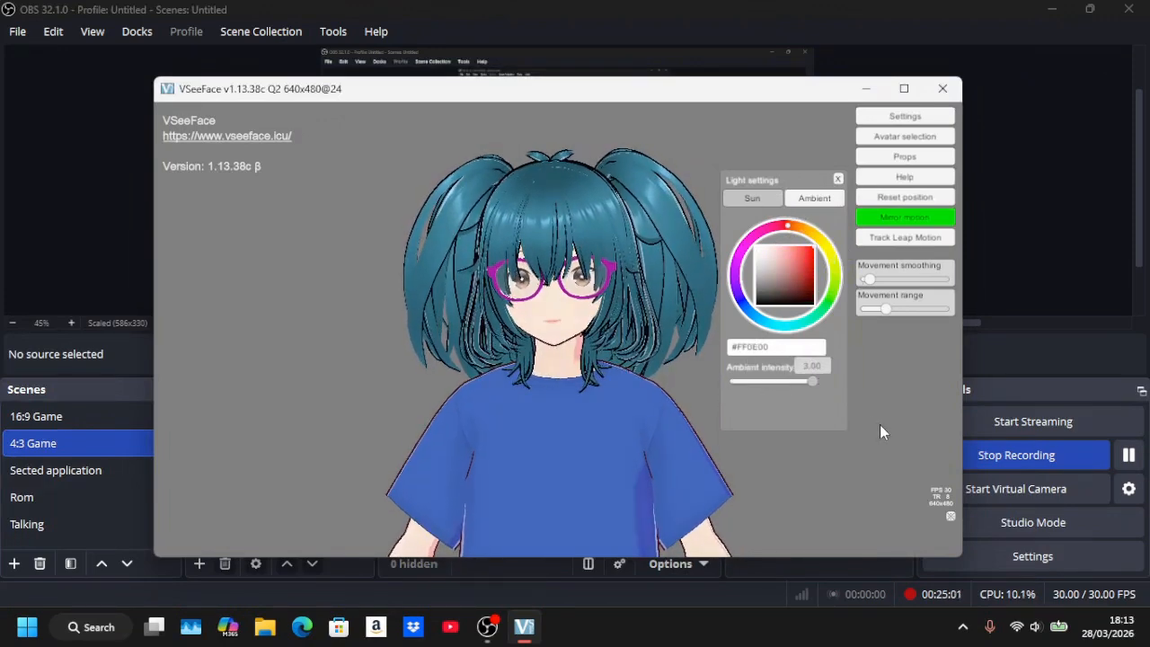
Enable shadows for the sun light, try the green #2AFF00 tint again and restore white #FFFFFF.
{"action": "left_click", "coordinate": [749, 196]}
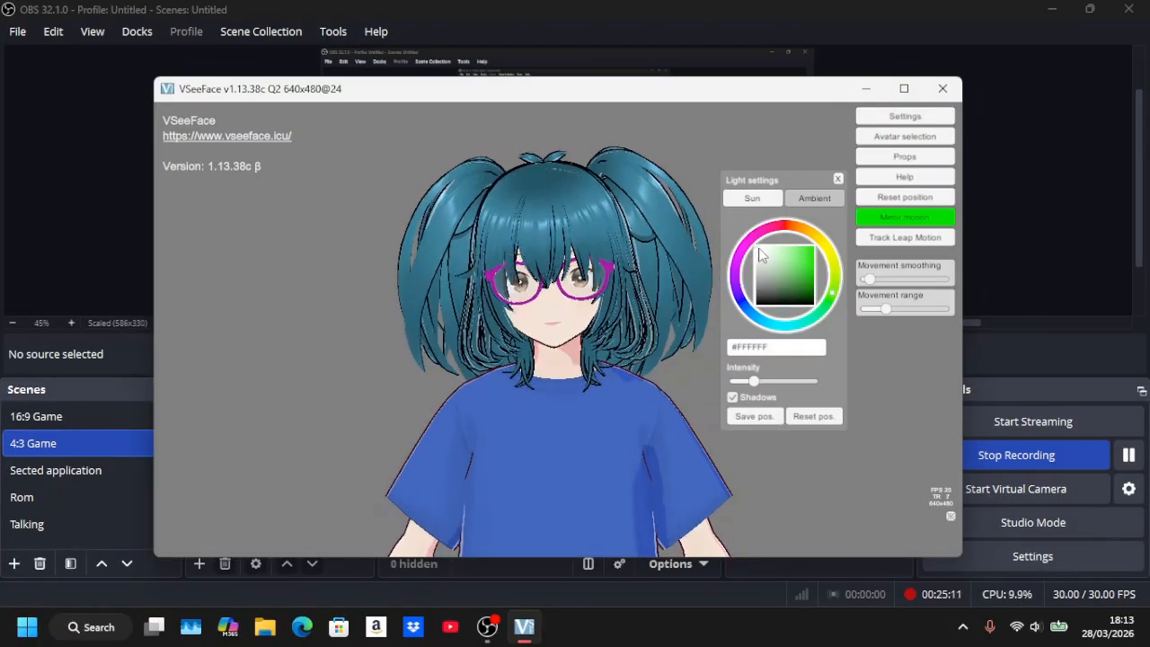
{"action": "left_click_drag", "start_coordinate": [784, 249], "coordinate": [813, 248]}
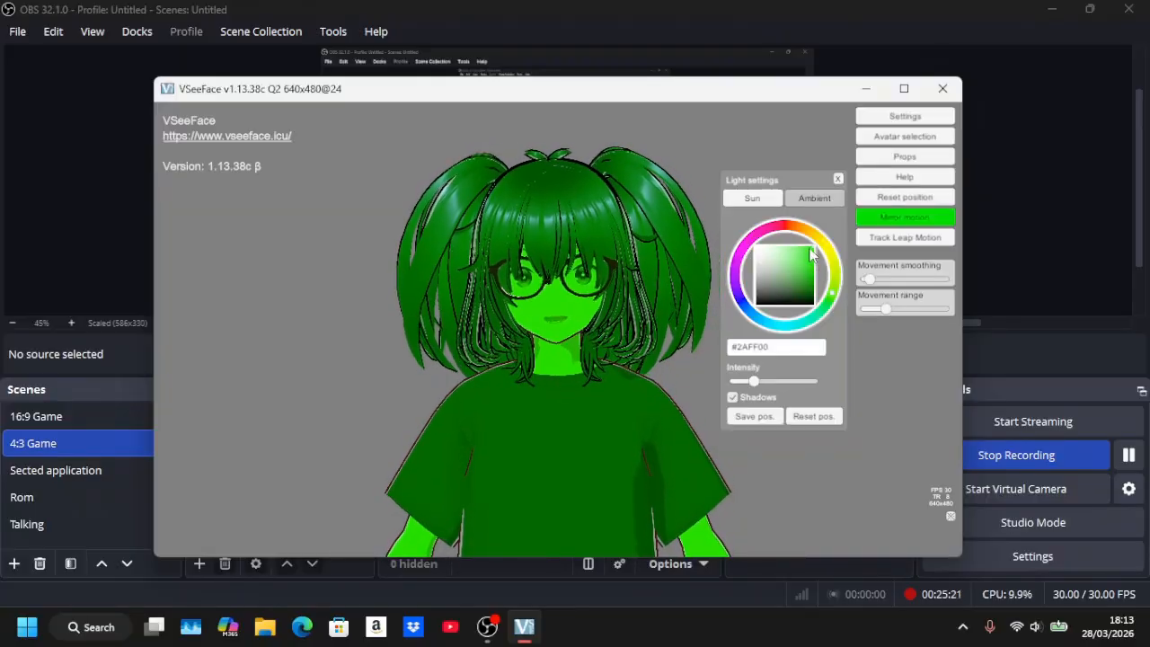
{"action": "left_click_drag", "start_coordinate": [815, 256], "coordinate": [730, 247]}
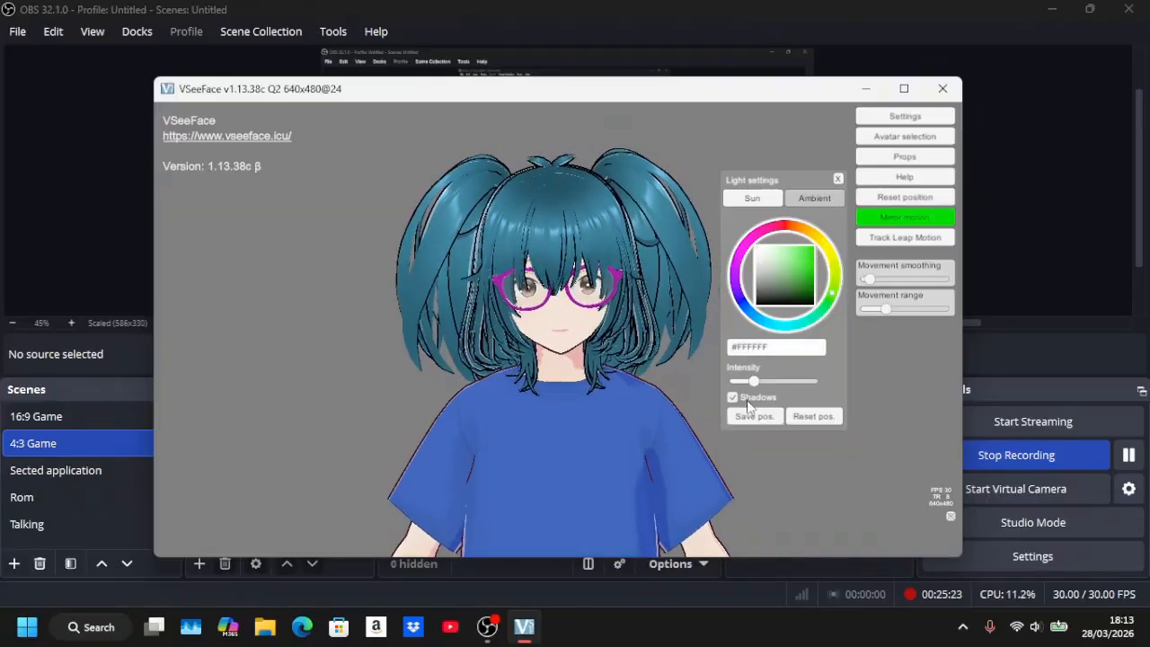
{"action": "left_click", "coordinate": [837, 181]}
Look through the expression settings and hotkeys from Neutral to Surprise.
{"action": "mouse_move", "coordinate": [894, 116]}
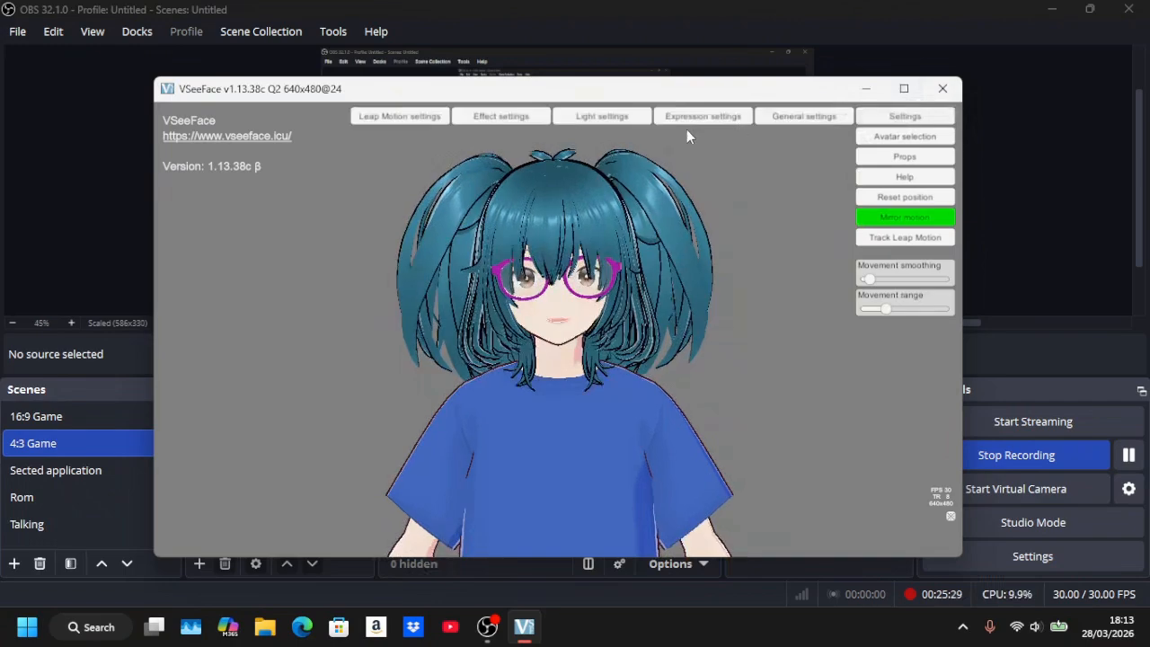
{"action": "left_click", "coordinate": [694, 120]}
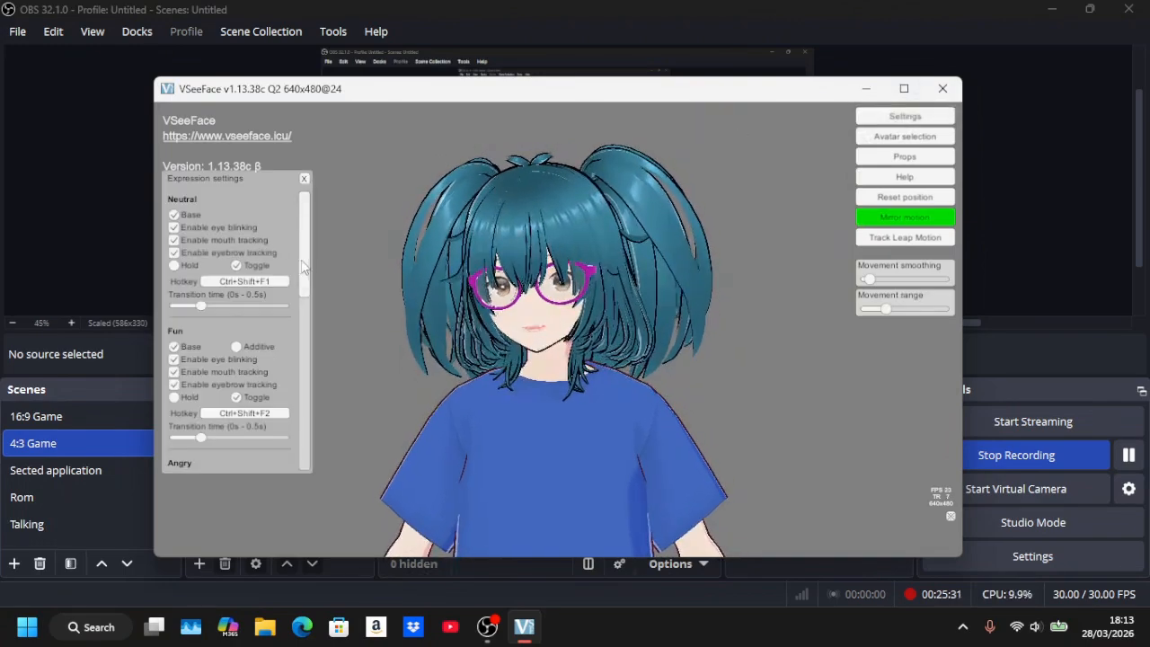
{"action": "scroll", "coordinate": [311, 278], "scroll_direction": "down", "scroll_amount": 2}
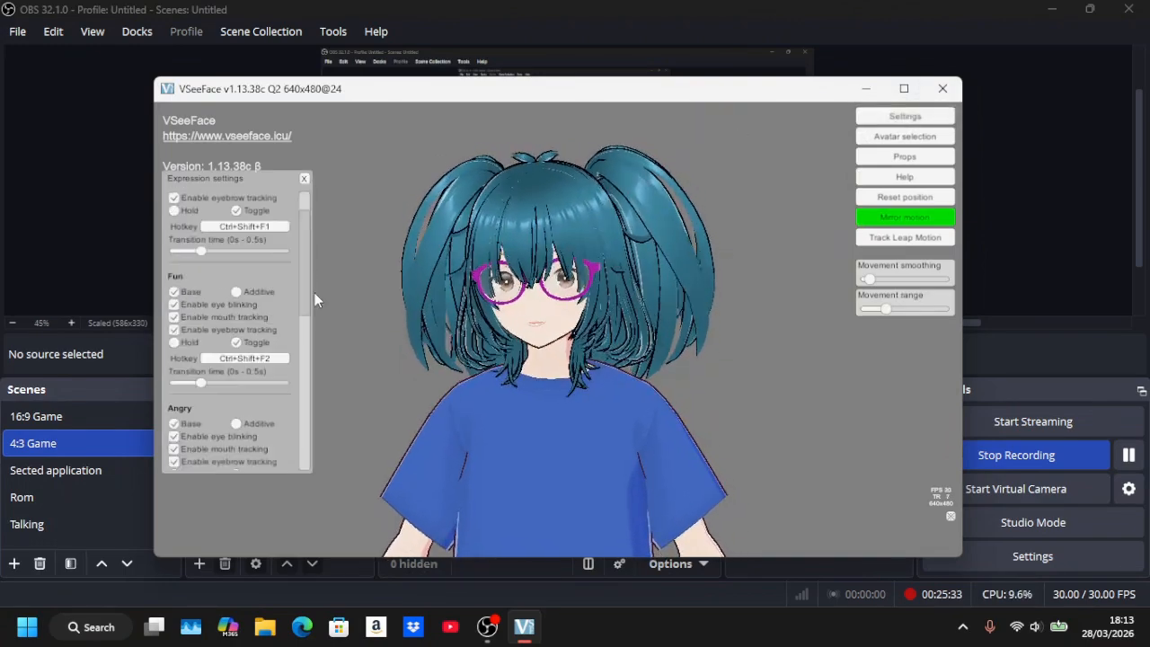
{"action": "scroll", "coordinate": [314, 299], "scroll_direction": "down", "scroll_amount": 4}
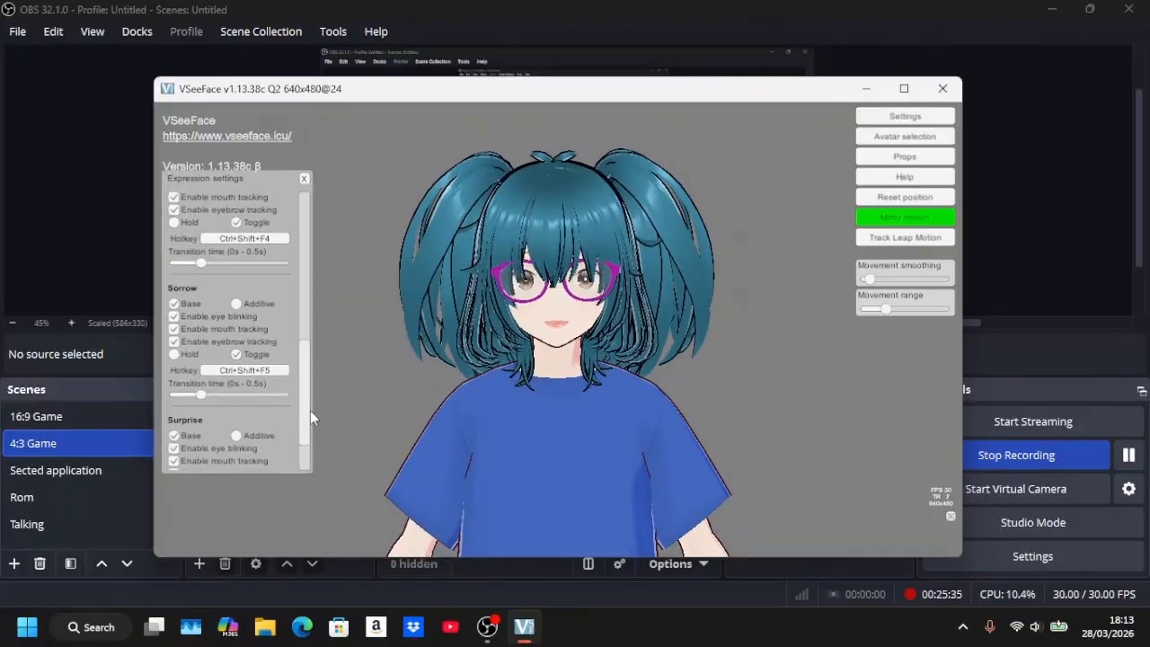
{"action": "left_click", "coordinate": [303, 178]}
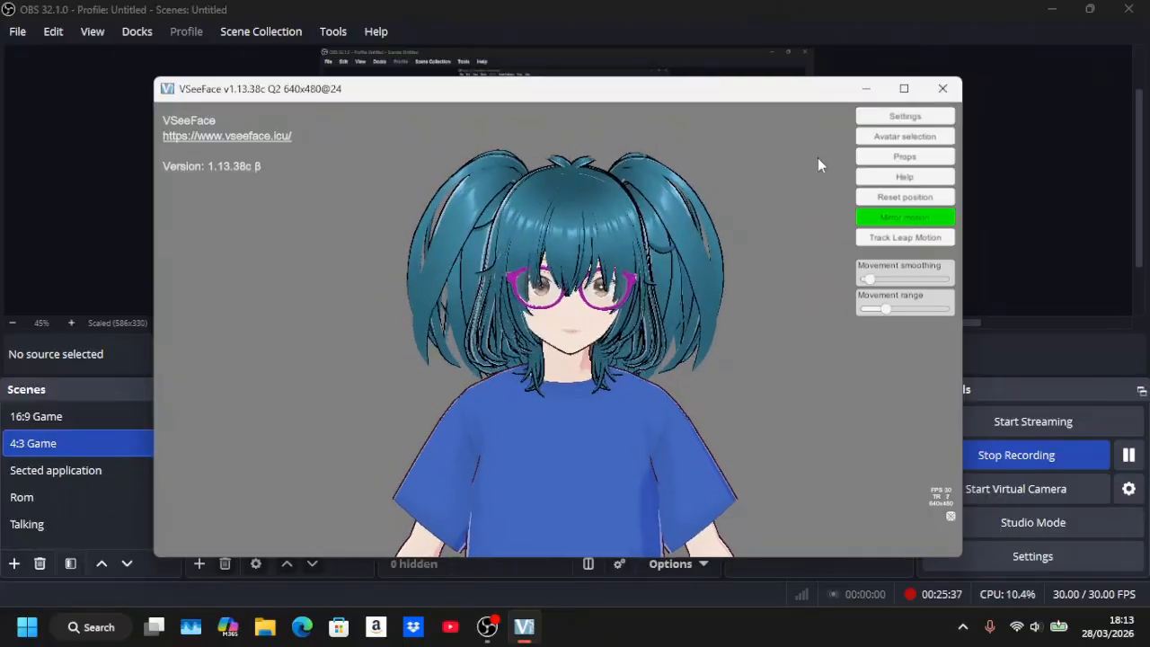
Look over the general page of the effect settings and the Leap Motion settings, closing each without changes.
{"action": "left_click", "coordinate": [897, 116]}
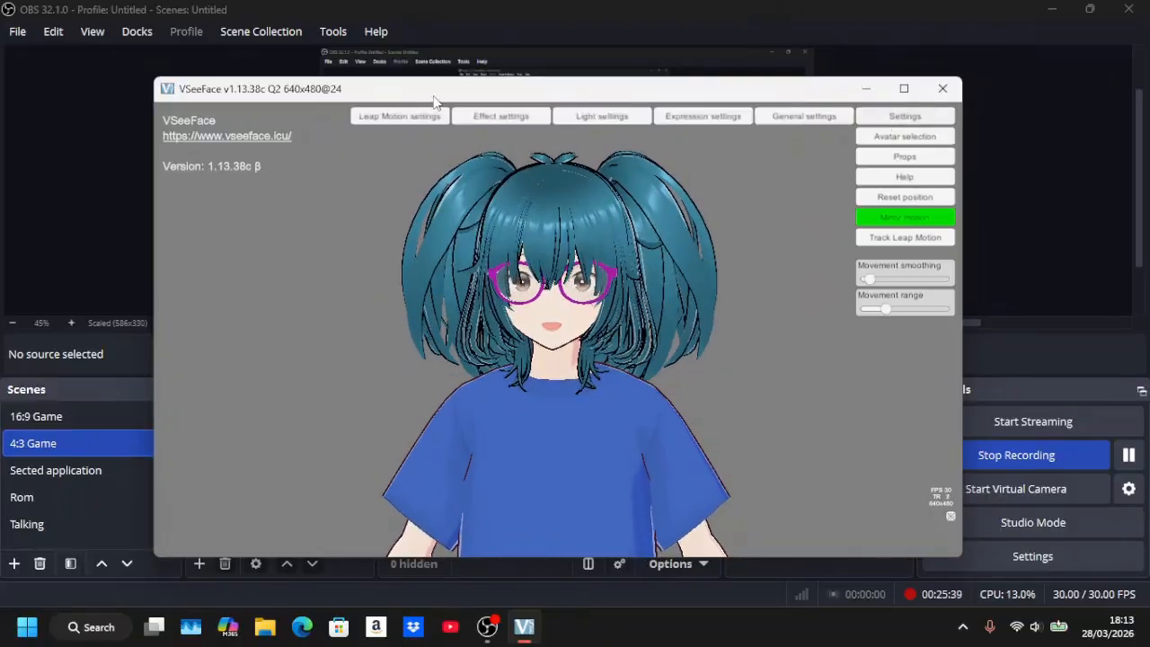
{"action": "left_click", "coordinate": [500, 116]}
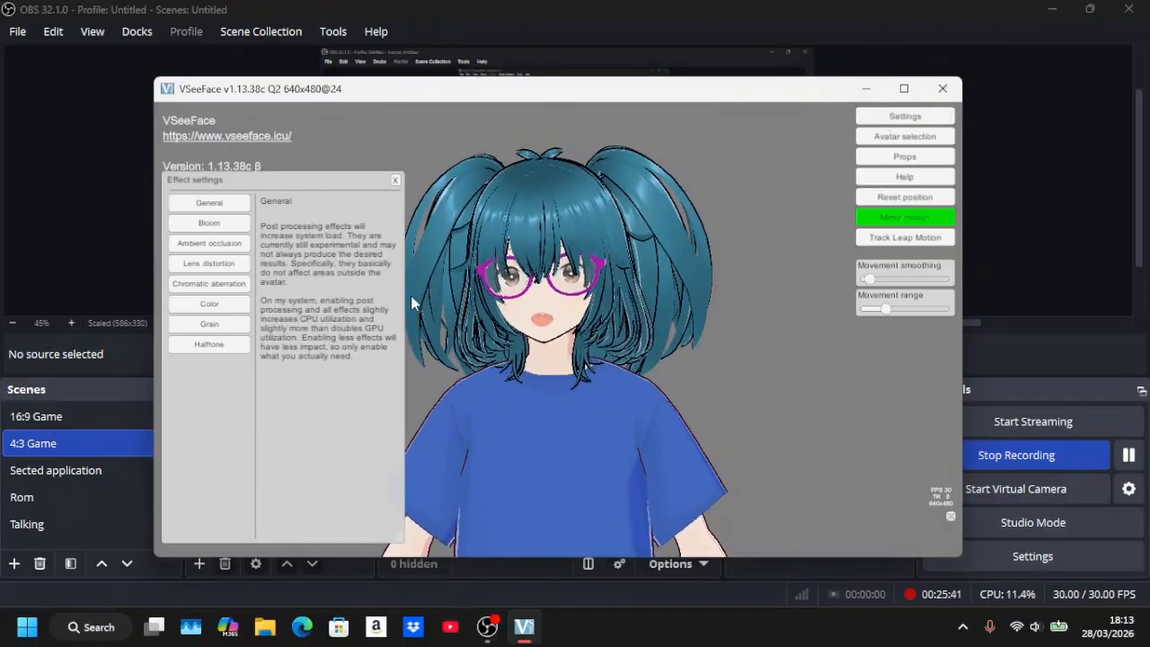
{"action": "left_click", "coordinate": [394, 181]}
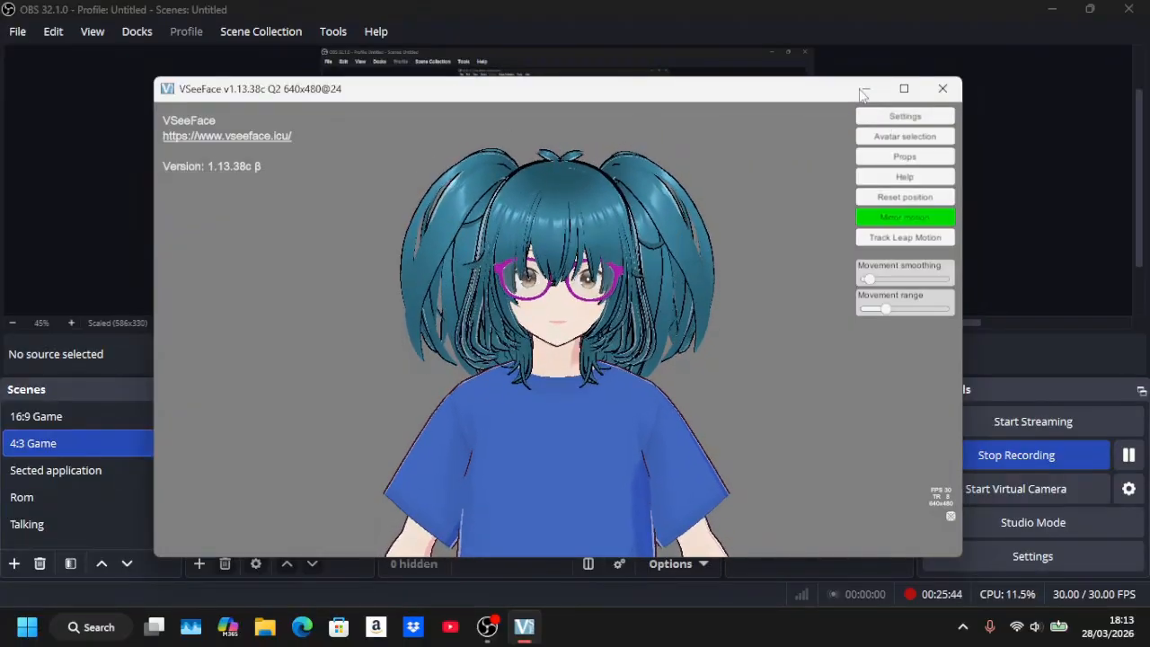
{"action": "left_click", "coordinate": [903, 116]}
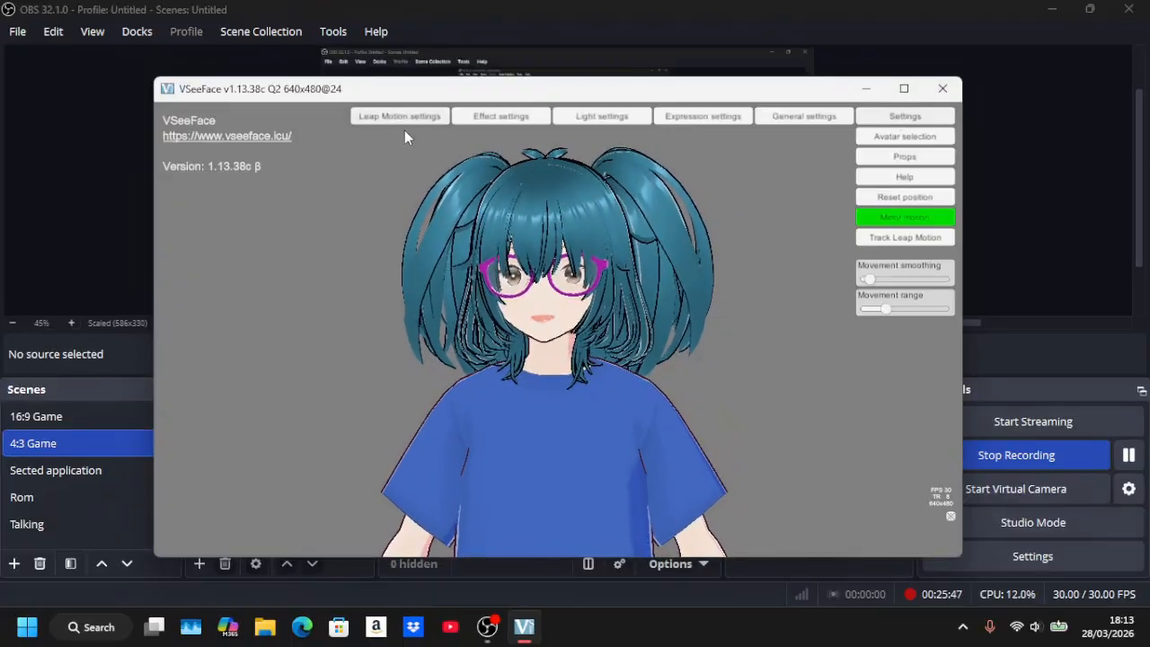
{"action": "left_click", "coordinate": [393, 116]}
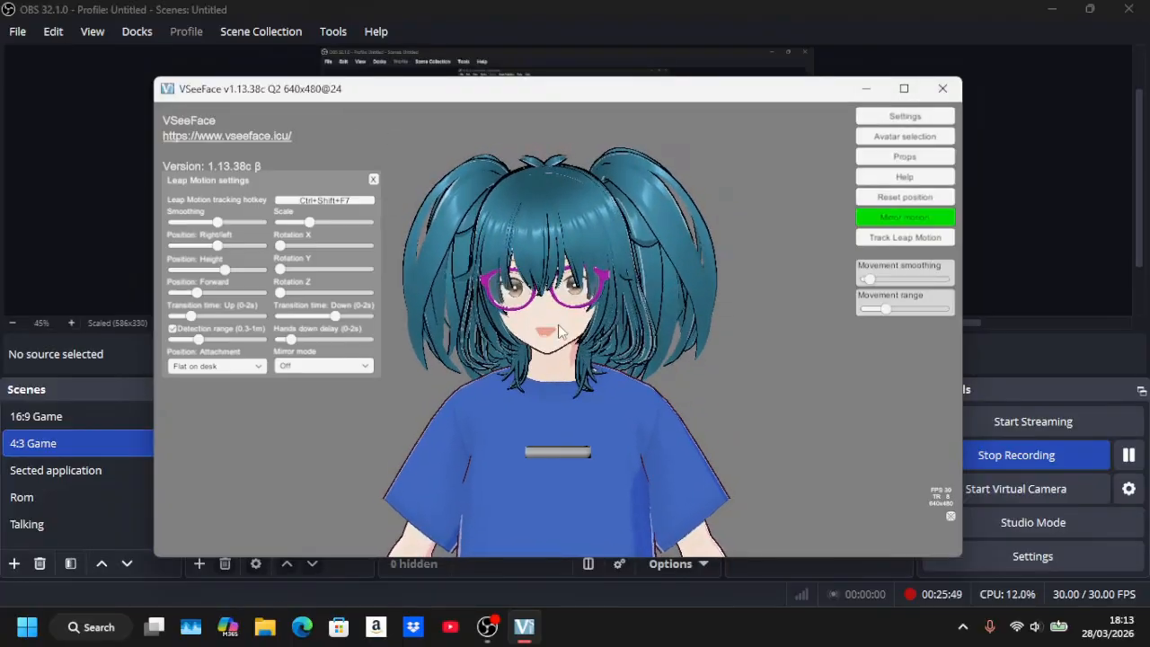
{"action": "left_click", "coordinate": [372, 179]}
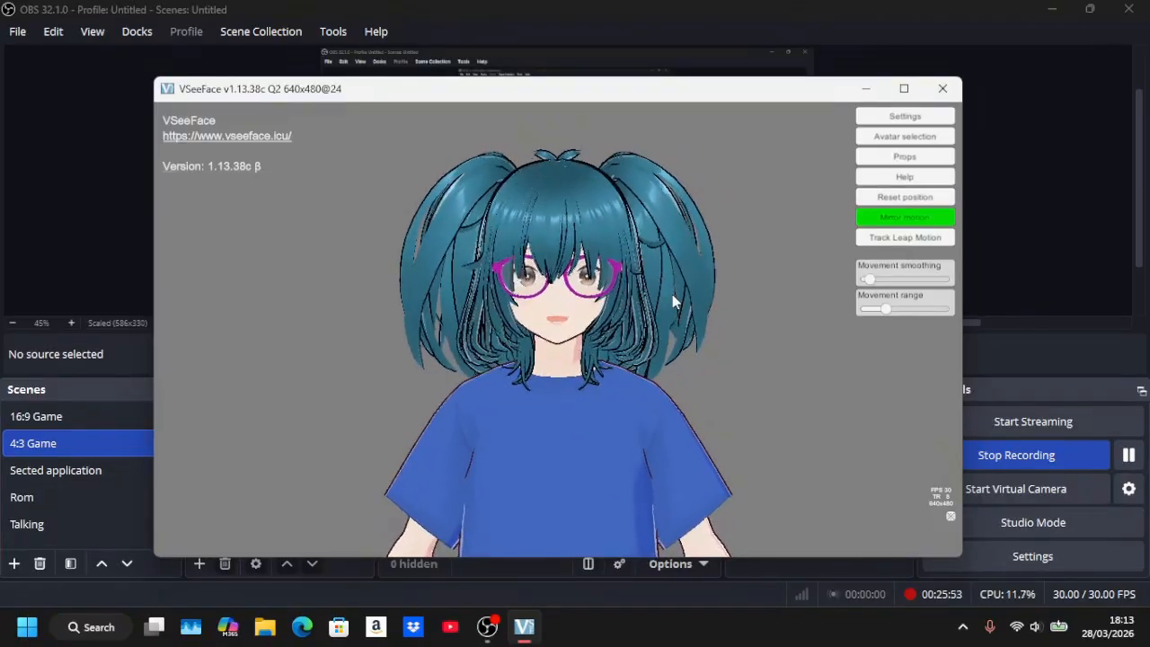